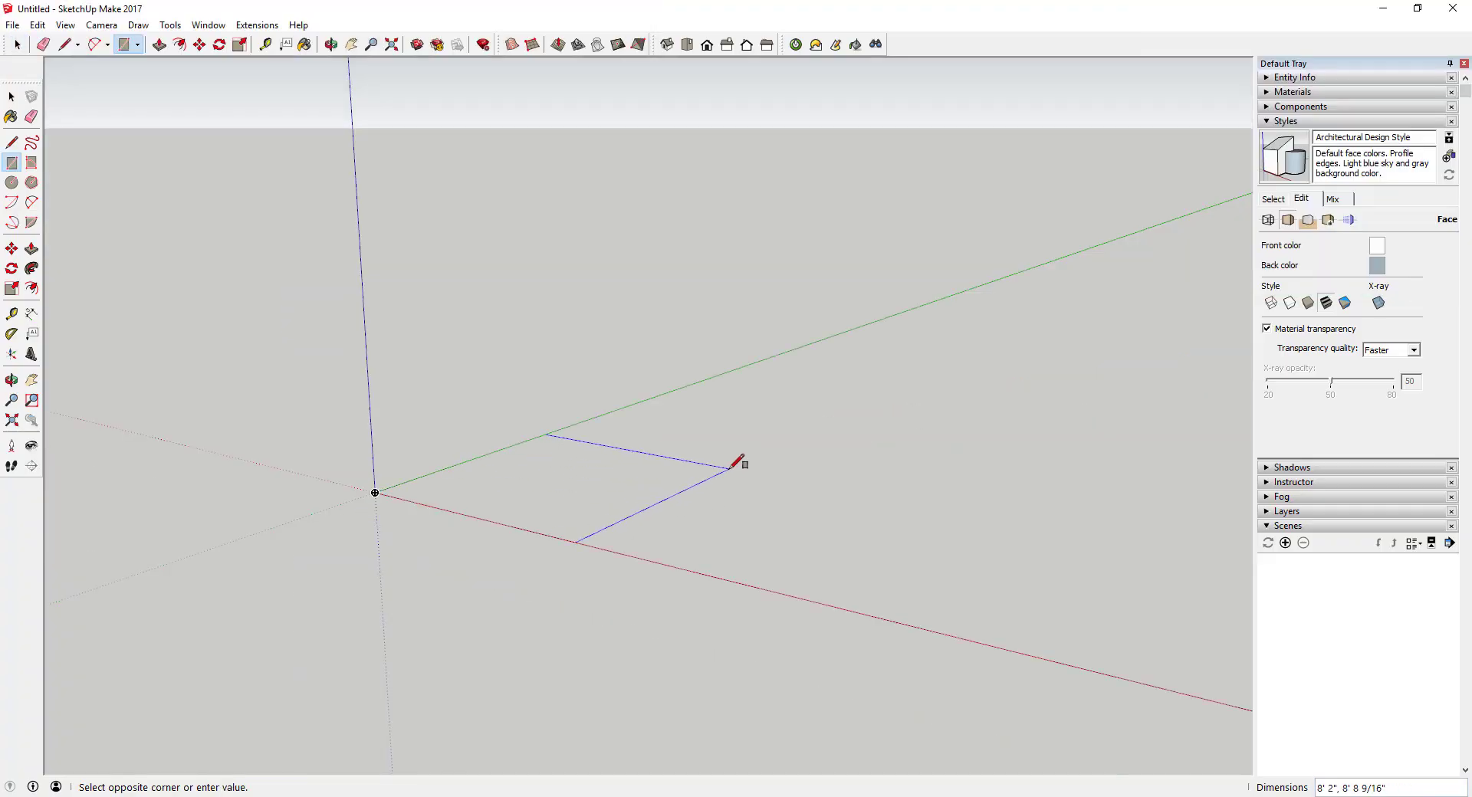
Draw a rectangle about 8' 2" by 8' 8 9/16" from the origin and offset its edges inward about 5 5/16"
{"action": "left_click", "coordinate": [729, 468]}
{"action": "key", "text": "f"}
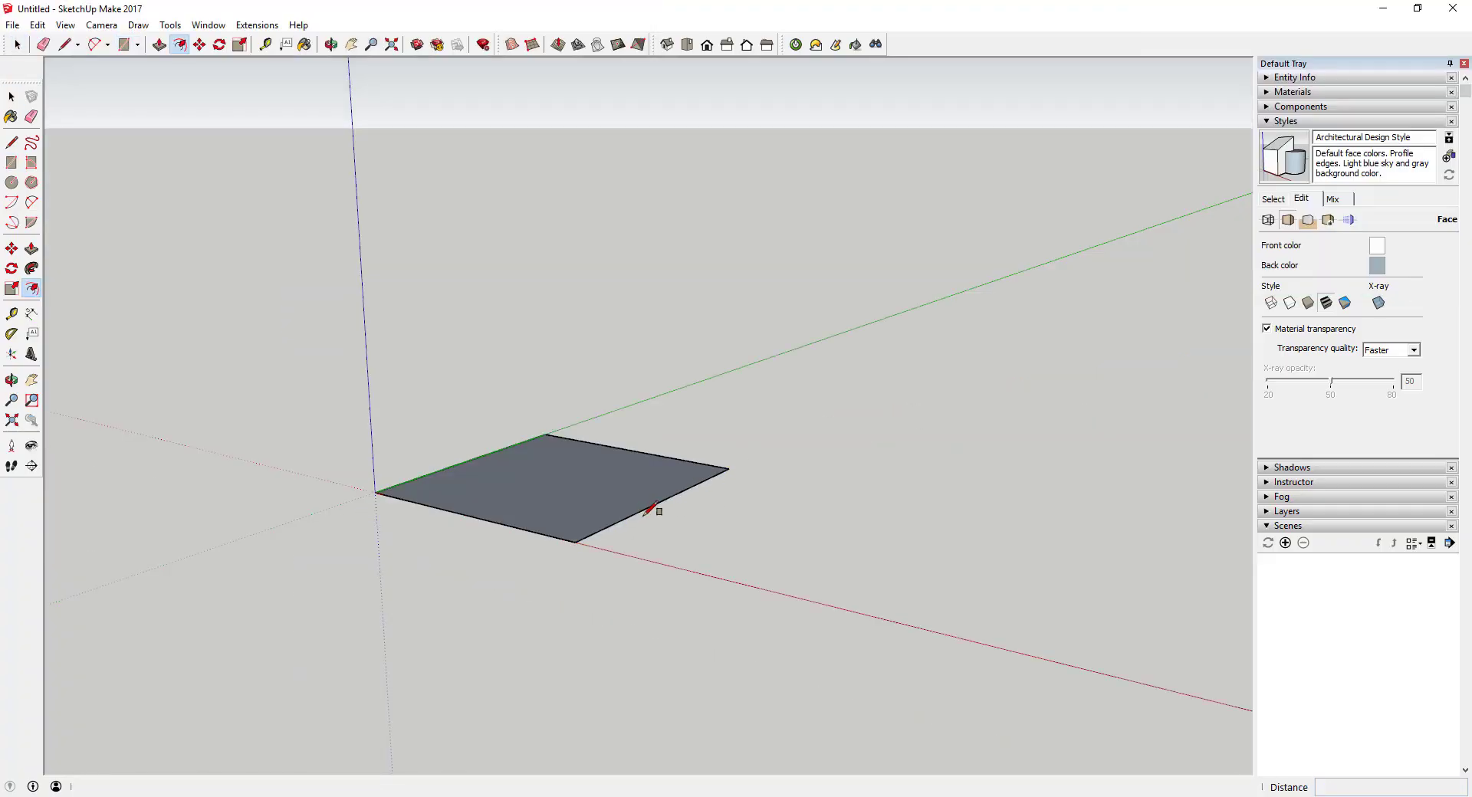
{"action": "left_click", "coordinate": [641, 510]}
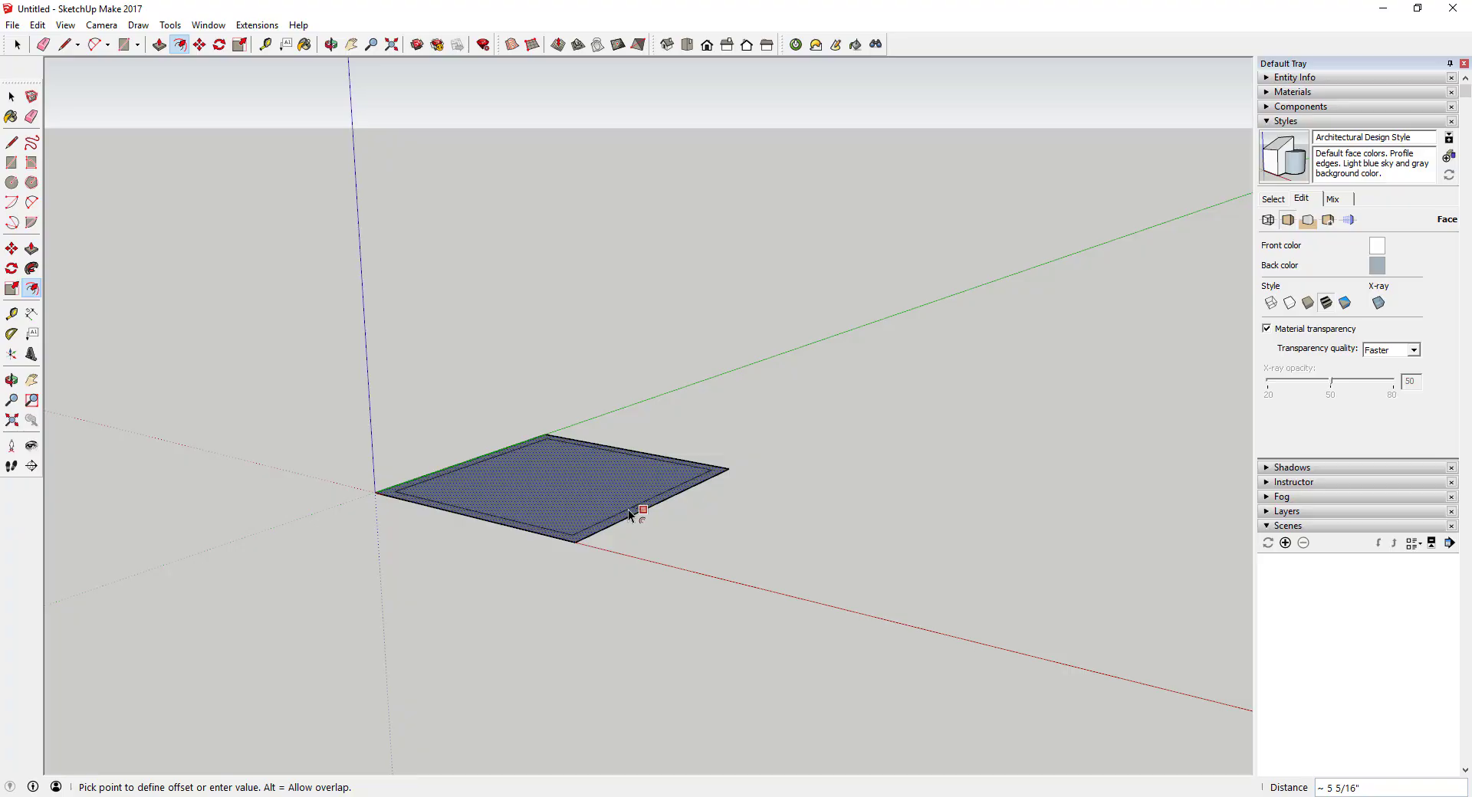
{"action": "left_click", "coordinate": [629, 515]}
{"action": "key", "text": "space"}
Push/pull the border between the two rectangles upward to form four walls around the open floor
{"action": "key", "text": "p"}
{"action": "left_click_drag", "start_coordinate": [623, 521], "coordinate": [527, 351]}
{"action": "key", "text": "space"}
{"action": "key", "text": "o"}
{"action": "key", "text": "space"}
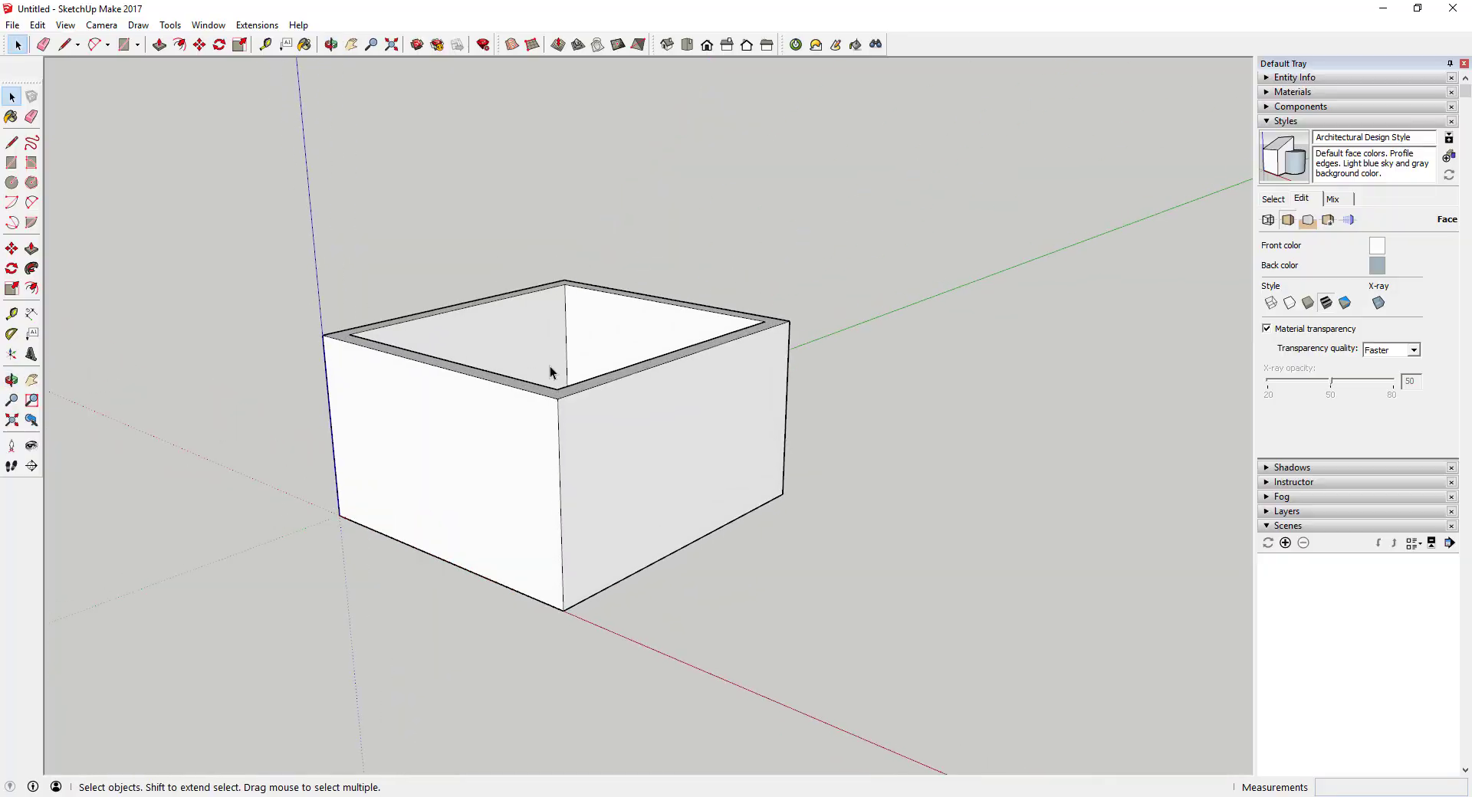
Place a section plane perpendicular to the red axis, cutting through the front wall of the box
{"action": "left_click", "coordinate": [170, 24]}
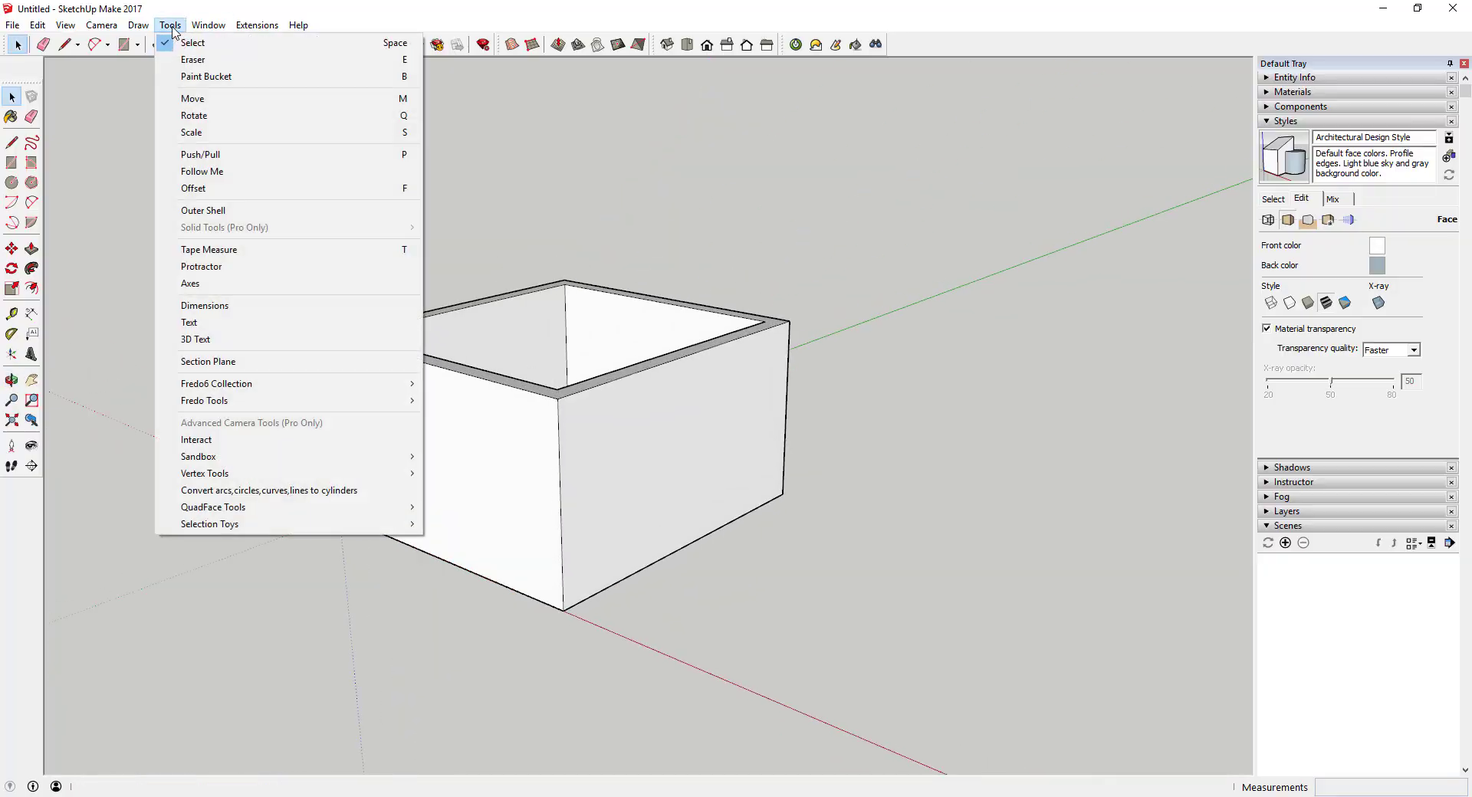
{"action": "left_click", "coordinate": [227, 362]}
{"action": "key", "text": "Right"}
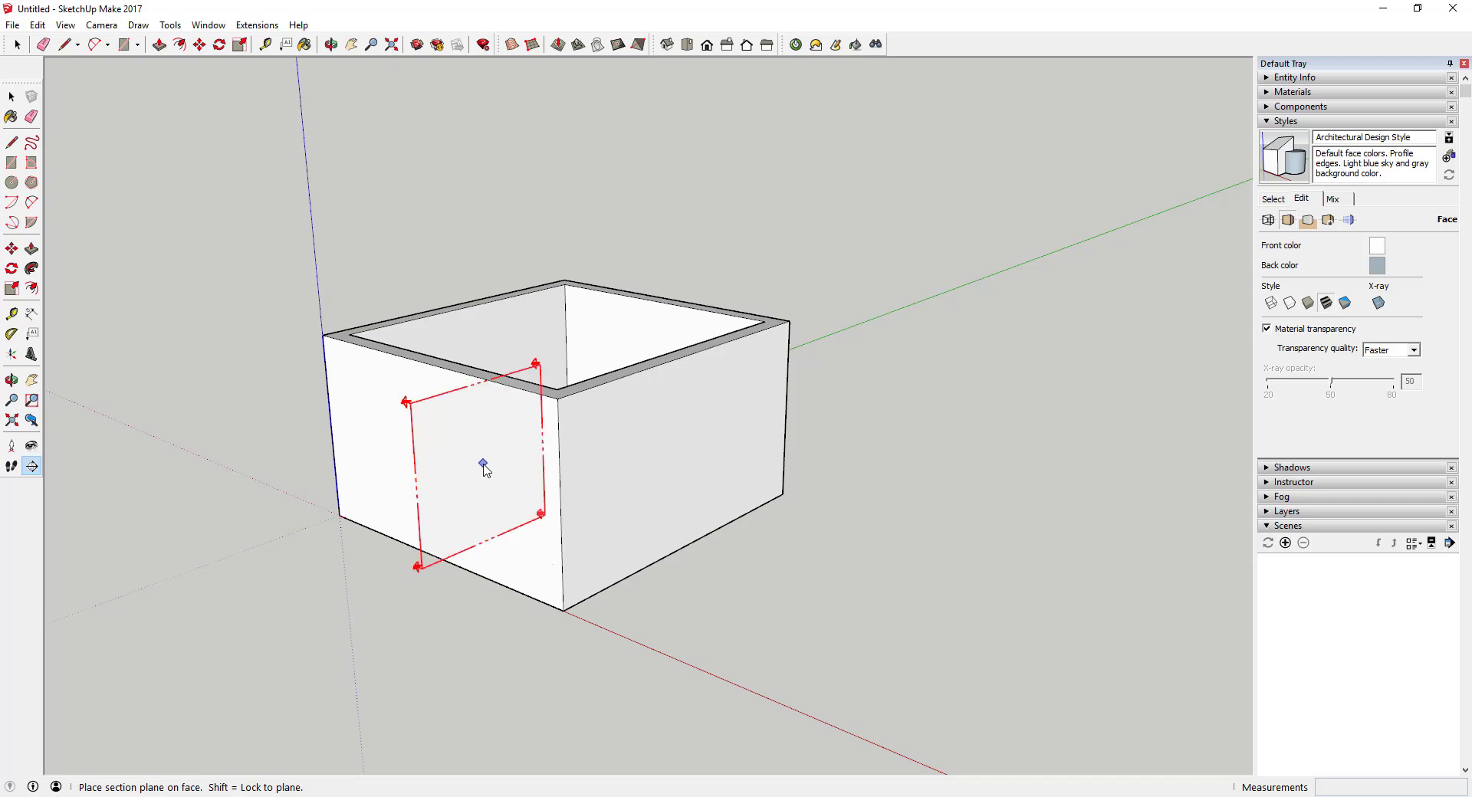
{"action": "left_click", "coordinate": [484, 467]}
{"action": "middle_click_drag", "start_coordinate": [484, 468], "coordinate": [565, 337]}
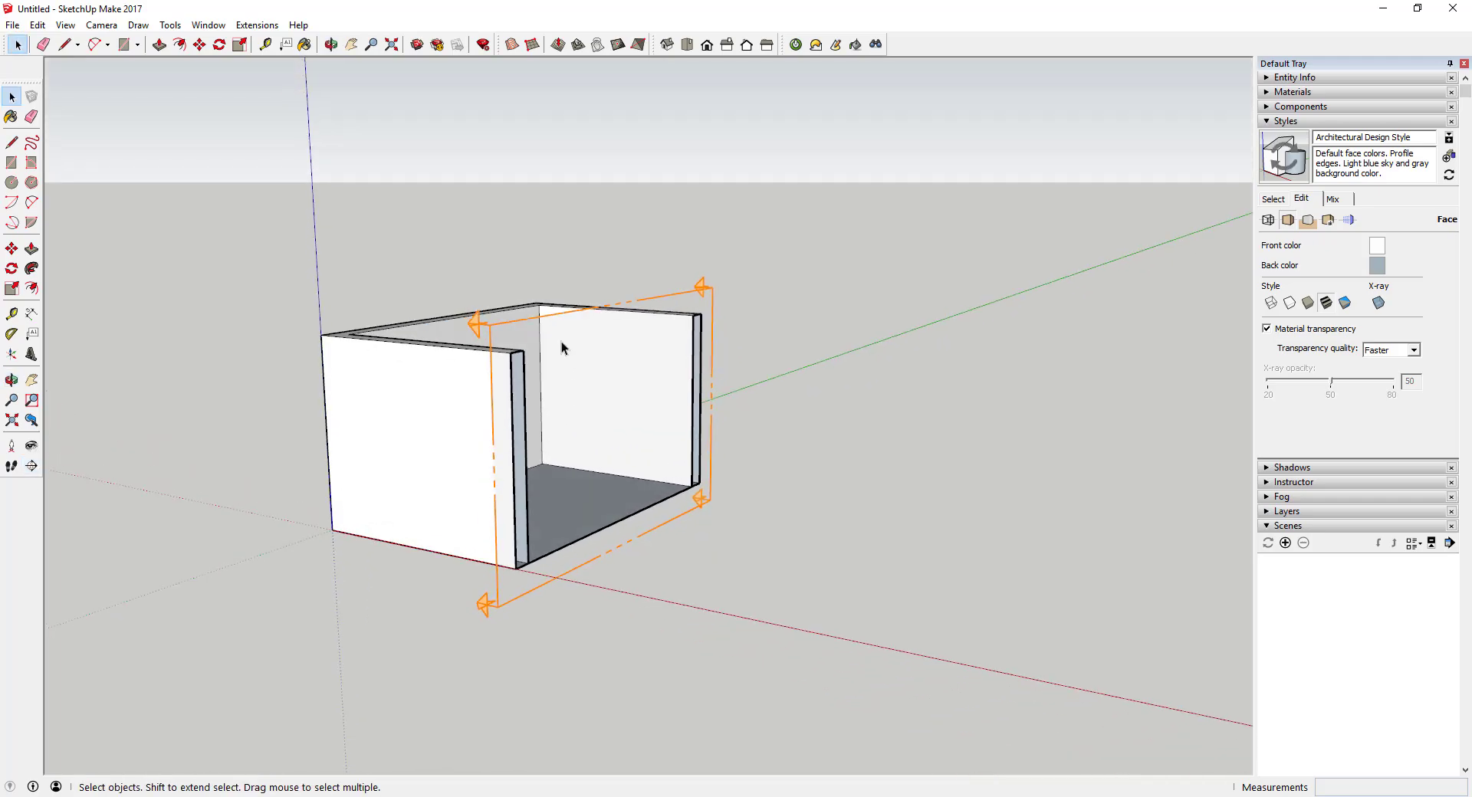
Move the section plane about 10 5/16" along the red axis, away from the origin
{"action": "left_click", "coordinate": [563, 313]}
{"action": "key", "text": "m"}
{"action": "left_click", "coordinate": [563, 313]}
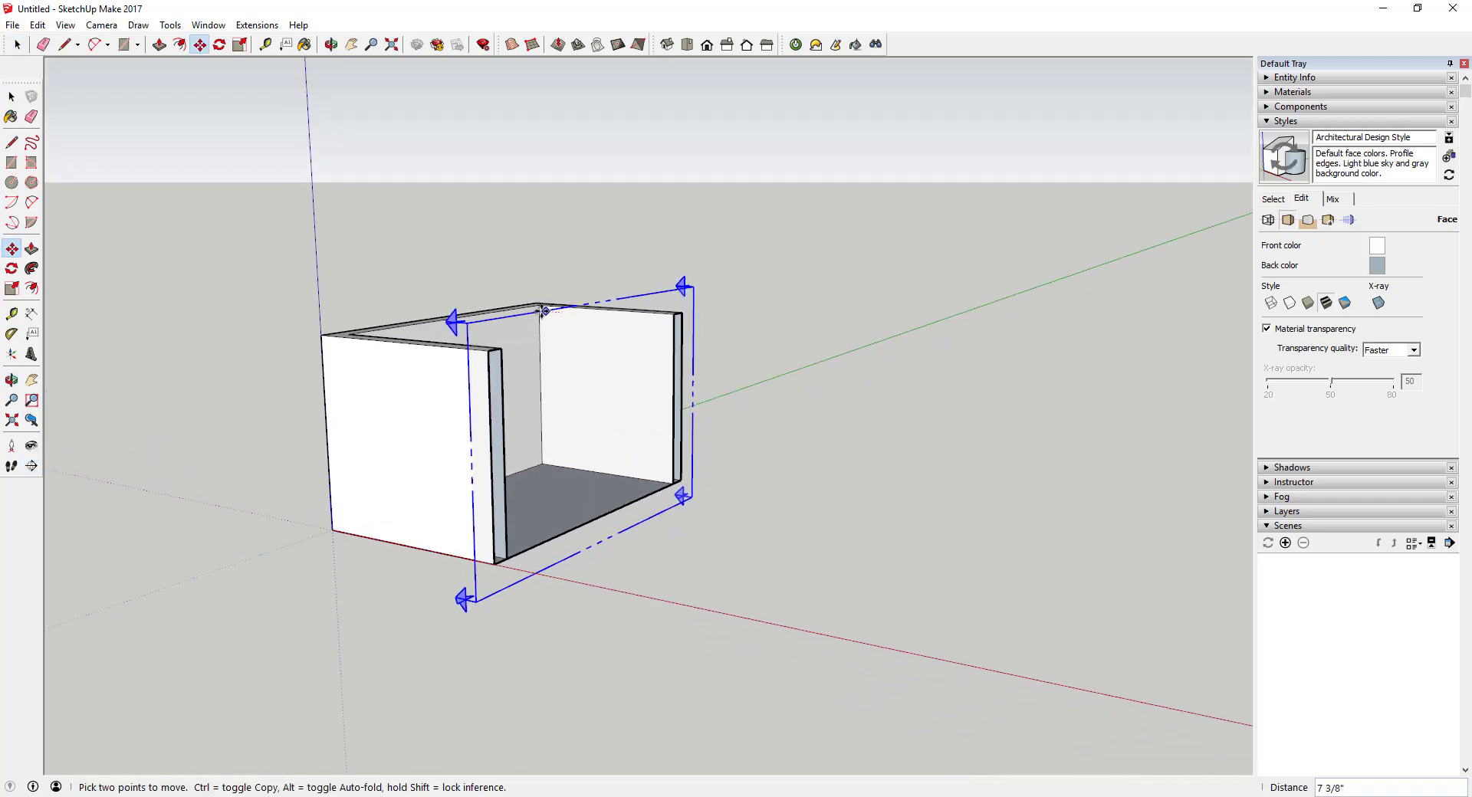
{"action": "left_click", "coordinate": [574, 317]}
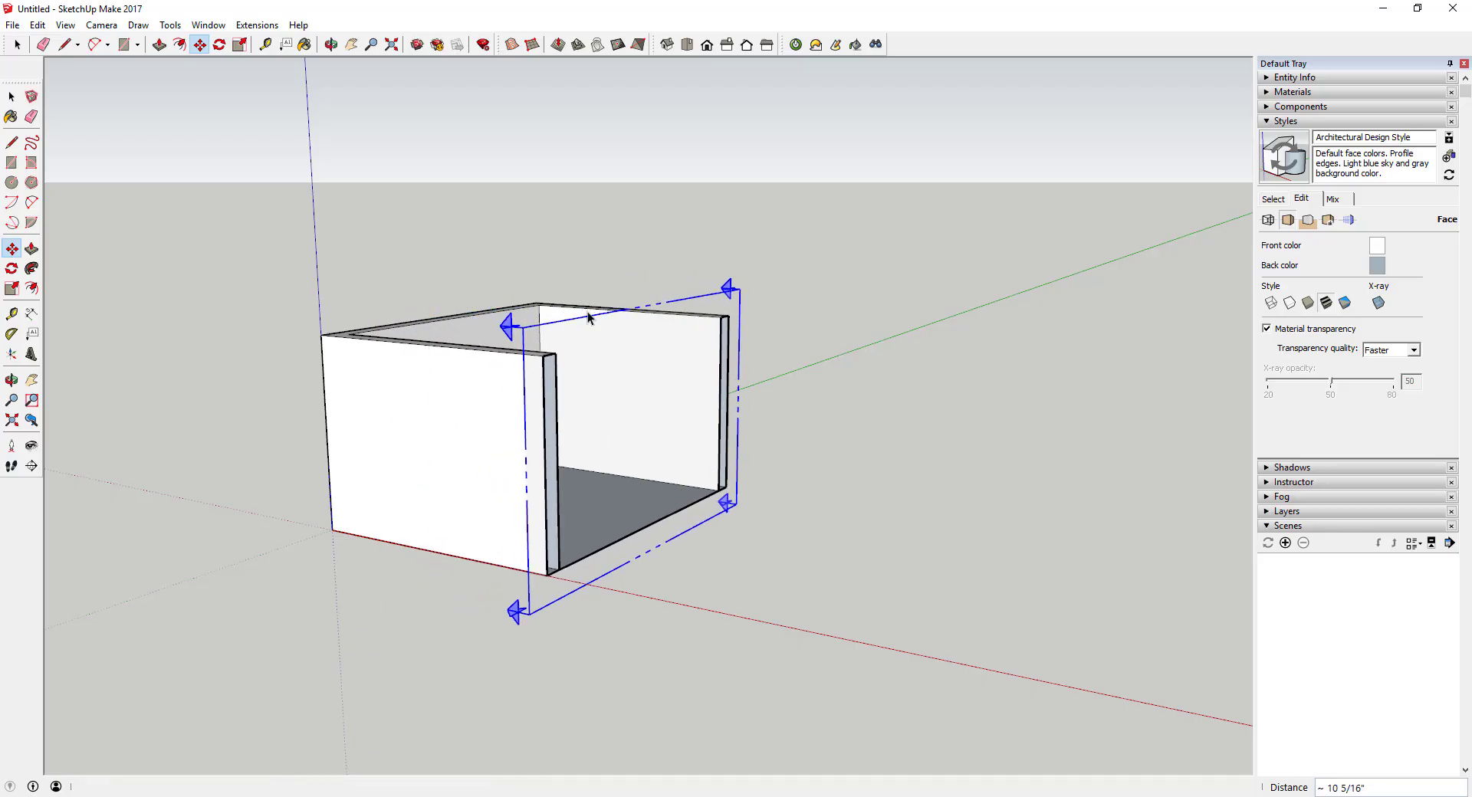
{"action": "key", "text": "space"}
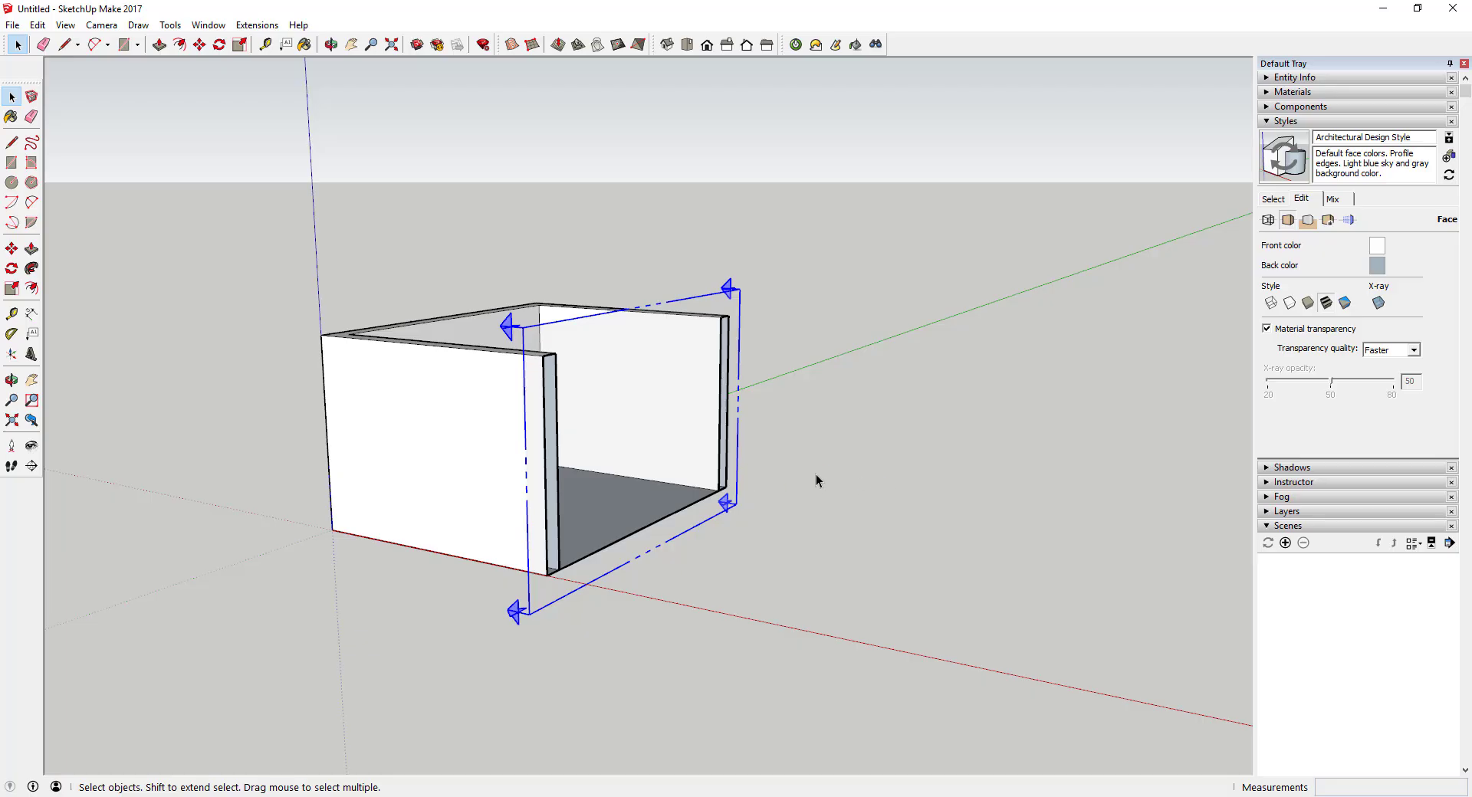
Move the section plane about 1' 9 5/8" along the red axis toward the origin, cutting deeper into the box
{"action": "key", "text": "m"}
{"action": "left_click", "coordinate": [583, 322]}
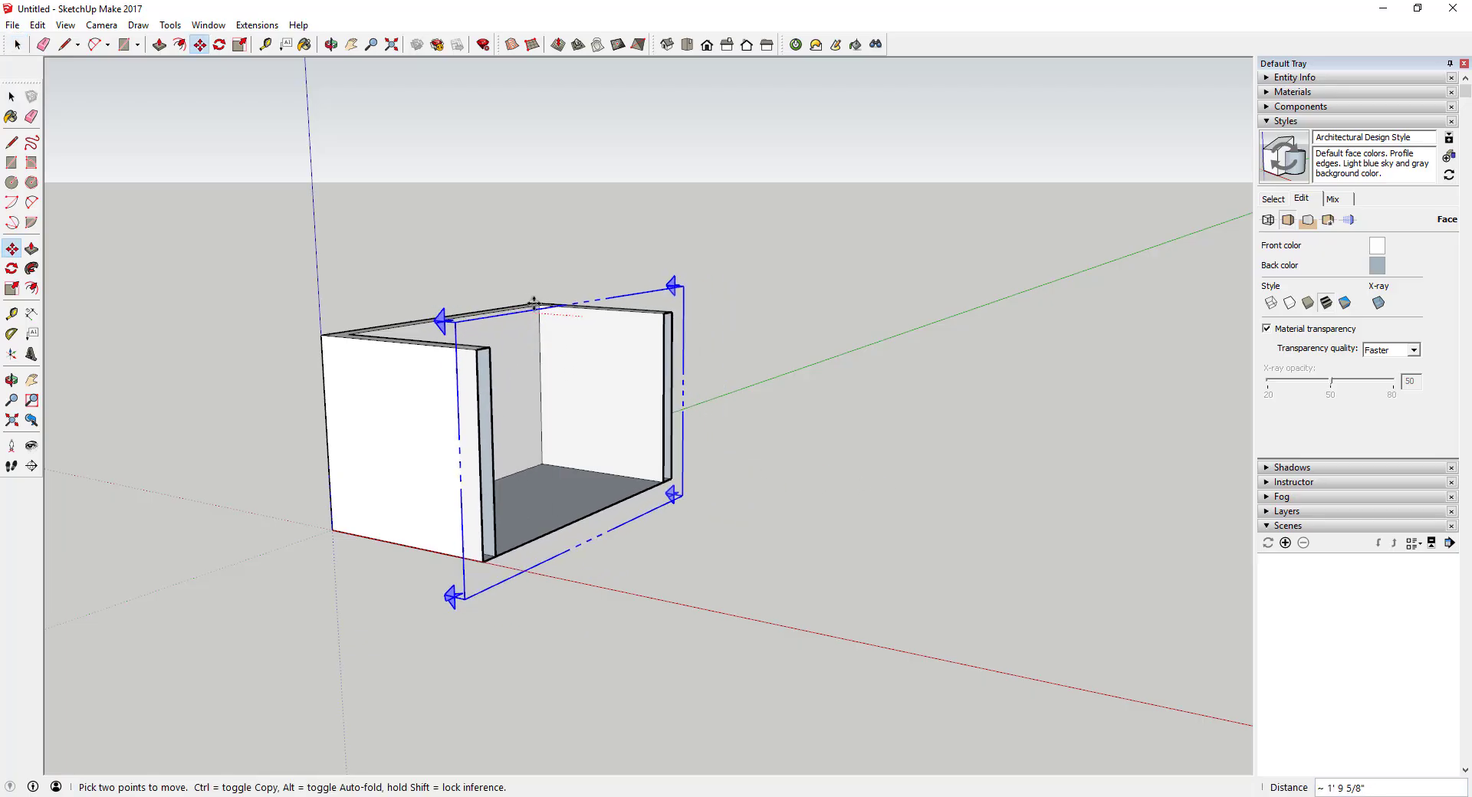
{"action": "left_click", "coordinate": [529, 319]}
{"action": "key", "text": "space"}
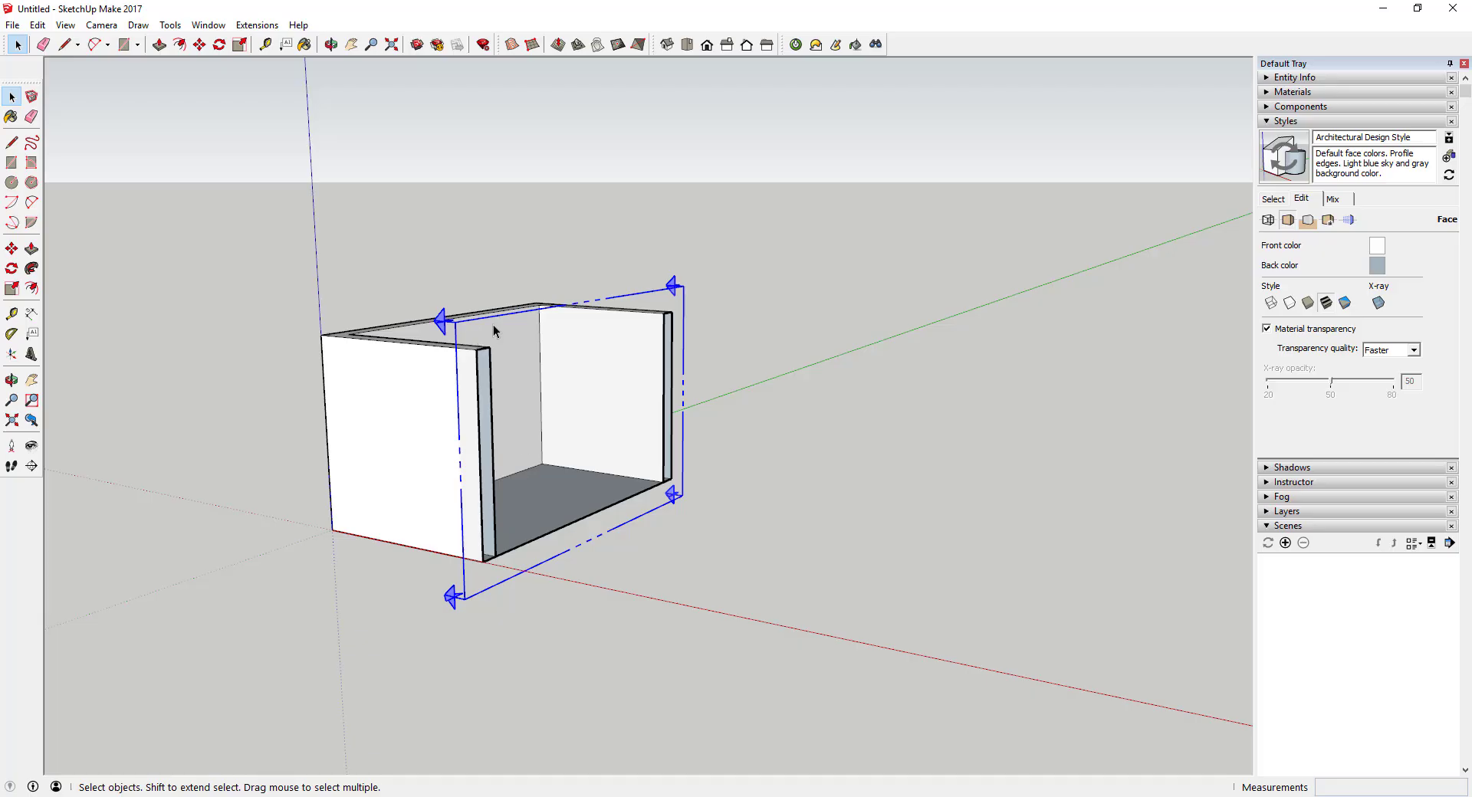
Inspect the cut through the box and undo the section plane's moves and placement
{"action": "middle_click_drag", "start_coordinate": [493, 331], "coordinate": [817, 261]}
{"action": "middle_click_drag", "start_coordinate": [721, 351], "coordinate": [671, 293]}
{"action": "key", "text": "ctrl+z"}
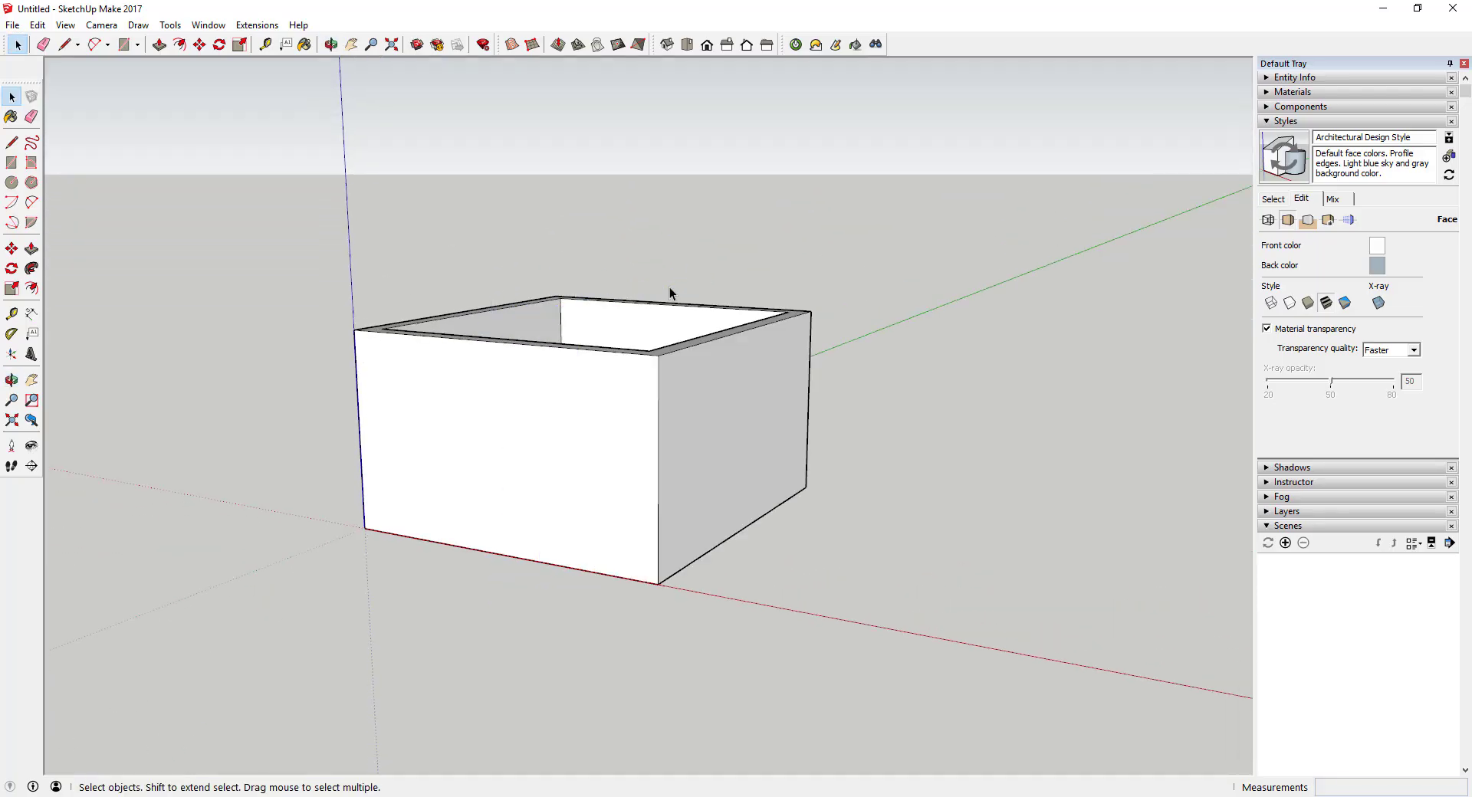
{"action": "left_click", "coordinate": [171, 26]}
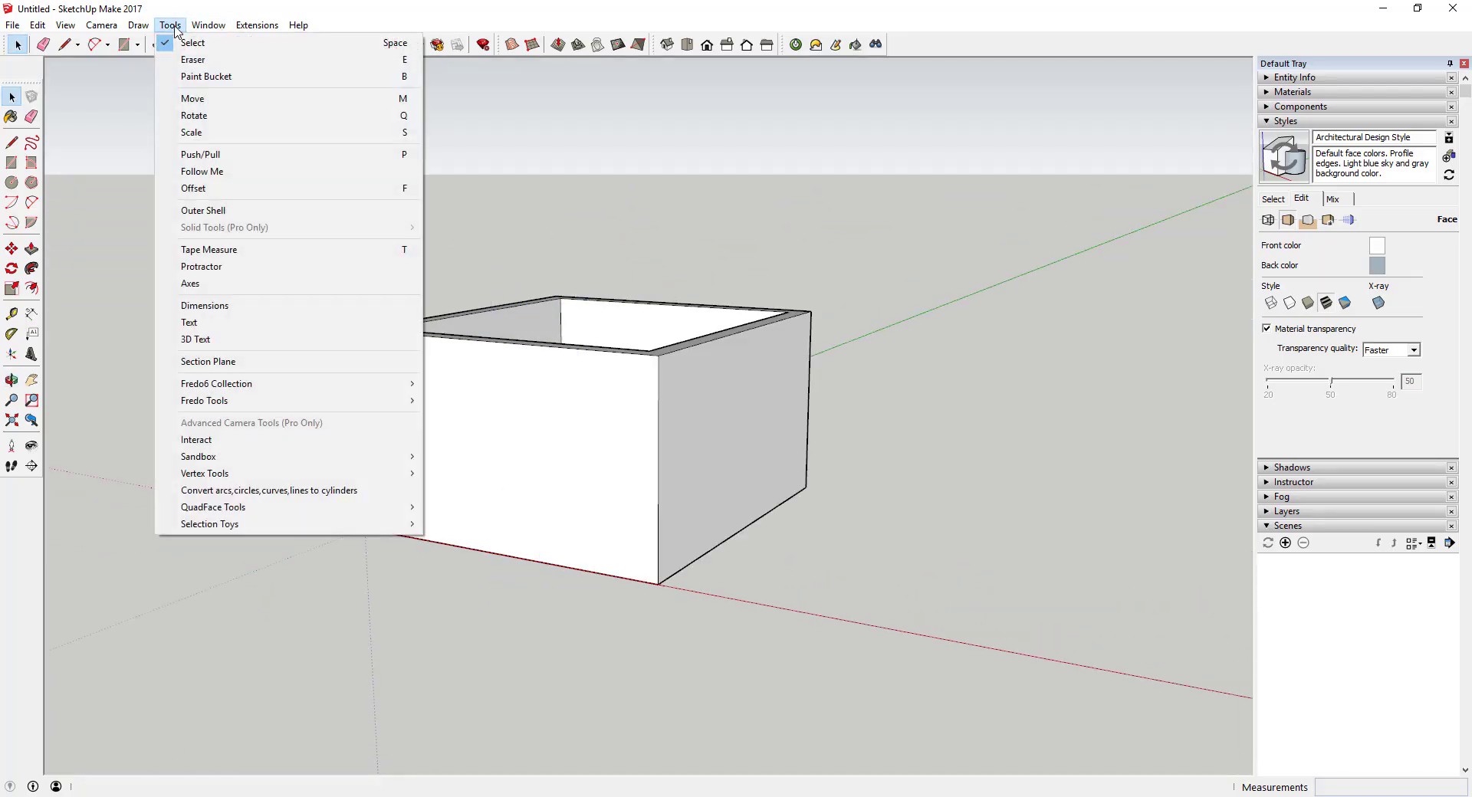
{"action": "left_click", "coordinate": [209, 362]}
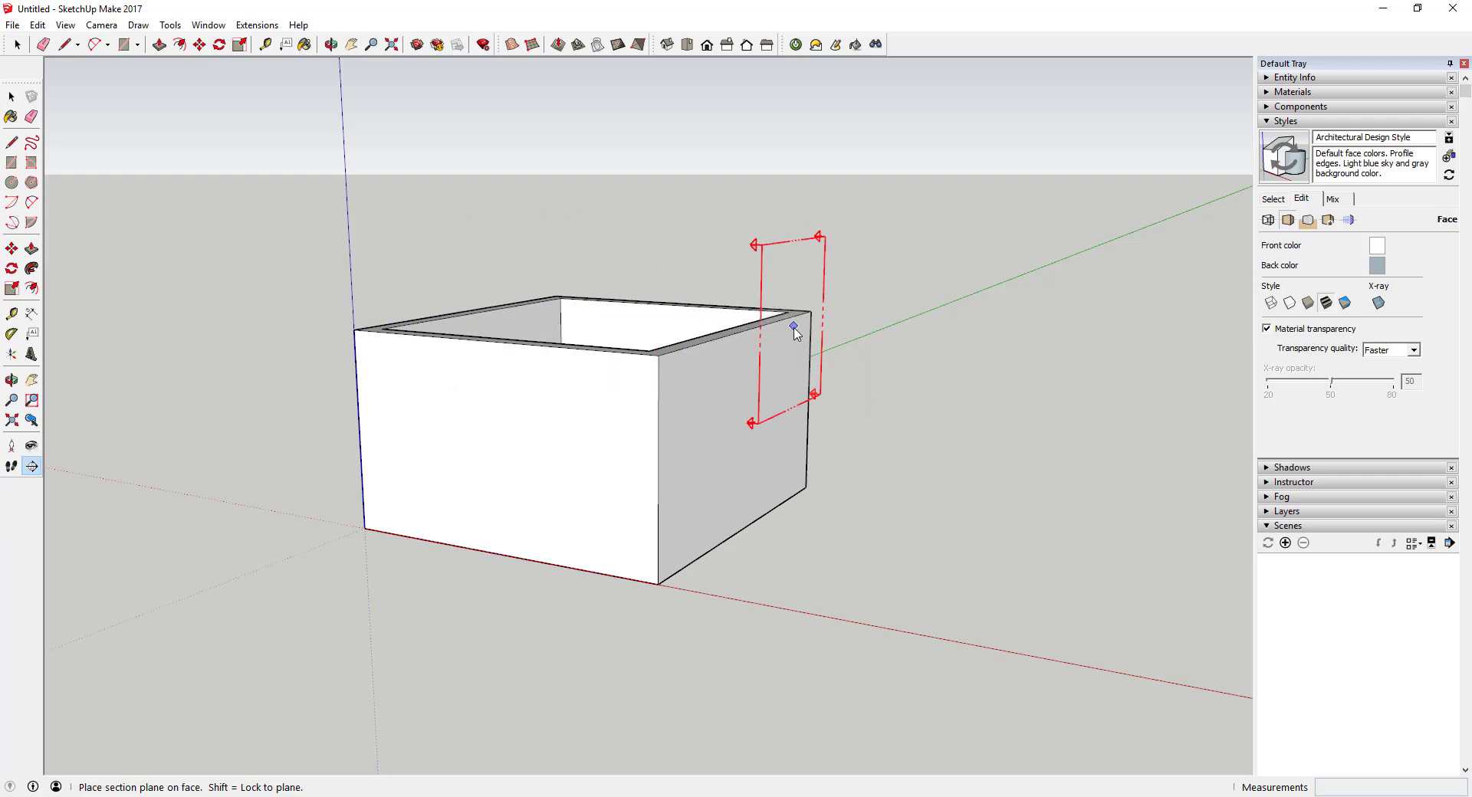
{"action": "key", "text": "space"}
Move the far vertical corner edge of the box outward so the side wall stands at a skewed angle
{"action": "left_click", "coordinate": [793, 407]}
{"action": "left_click", "coordinate": [808, 407]}
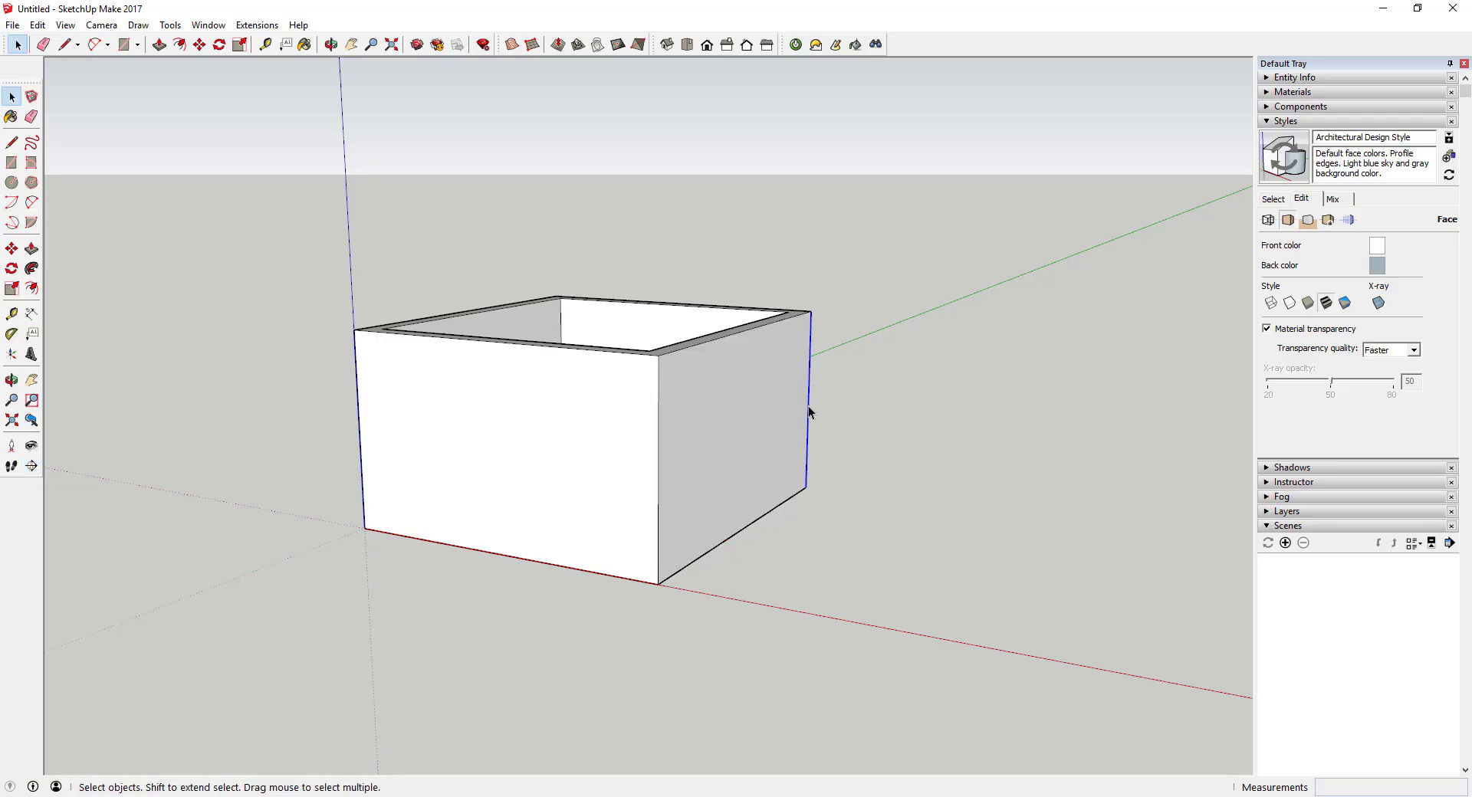
{"action": "key", "text": "m"}
{"action": "left_click", "coordinate": [808, 412]}
{"action": "left_click", "coordinate": [993, 430]}
{"action": "key", "text": "space"}
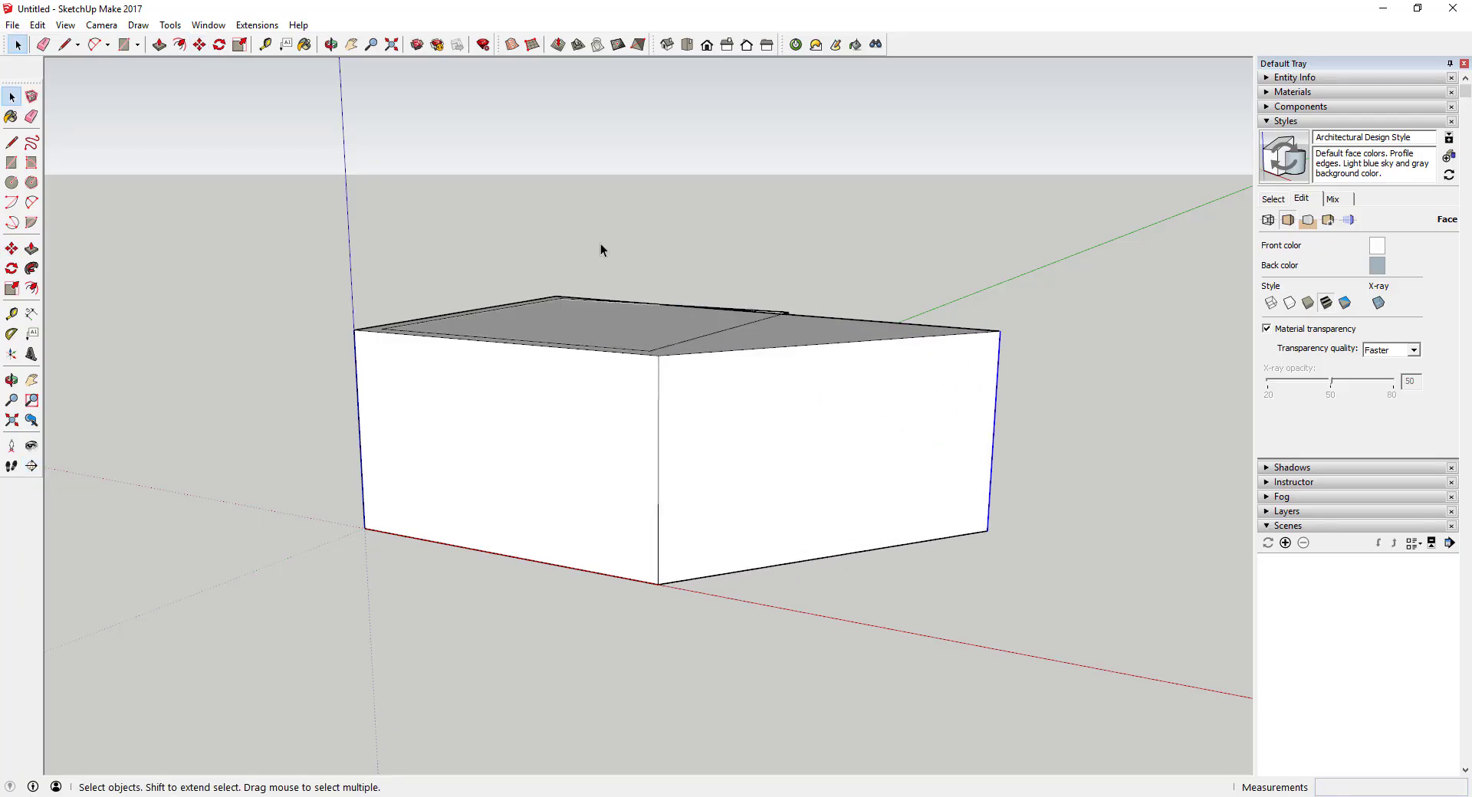
Try aligning a section plane to the skewed side wall face of the box
{"action": "left_click", "coordinate": [207, 25]}
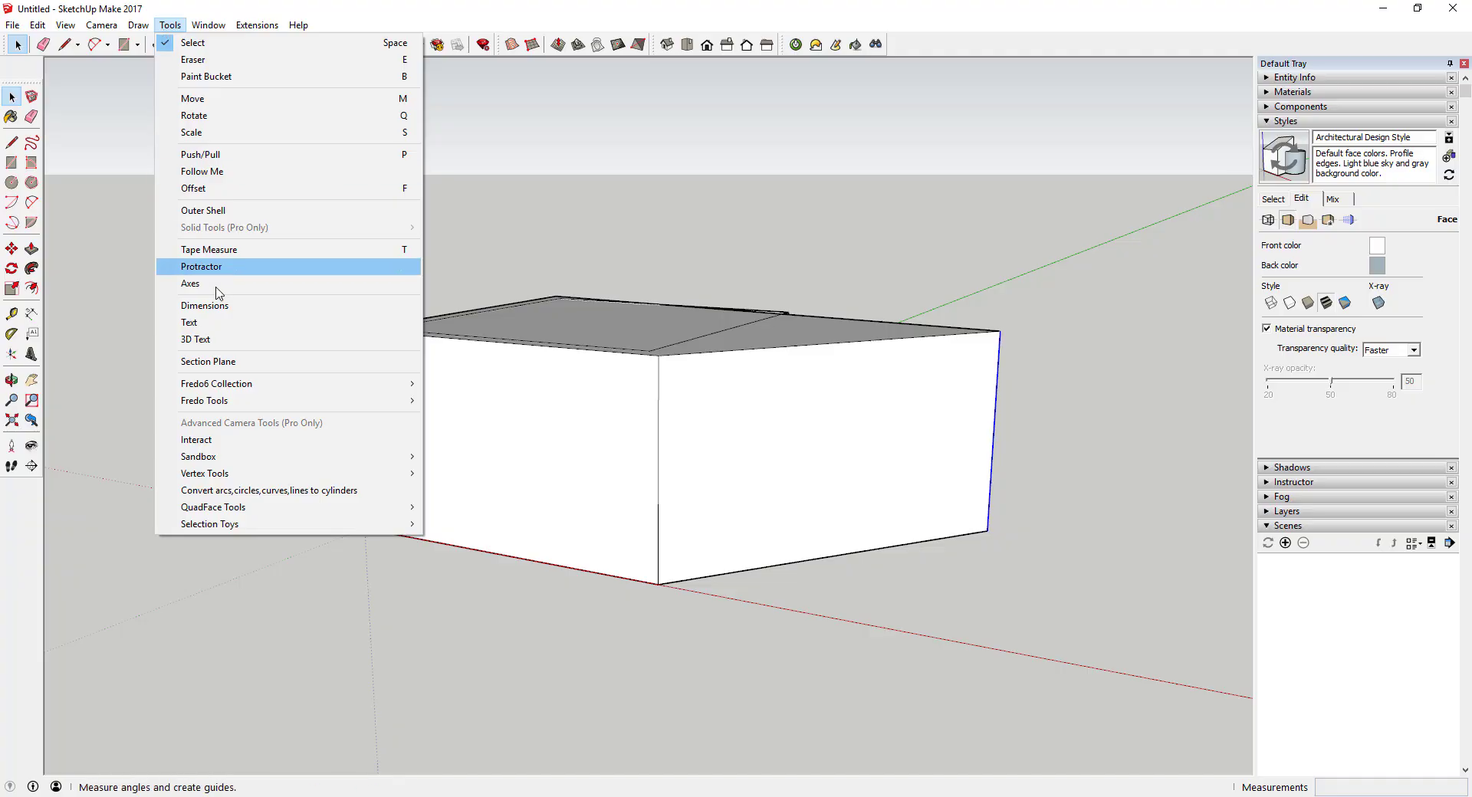
{"action": "left_click", "coordinate": [215, 361]}
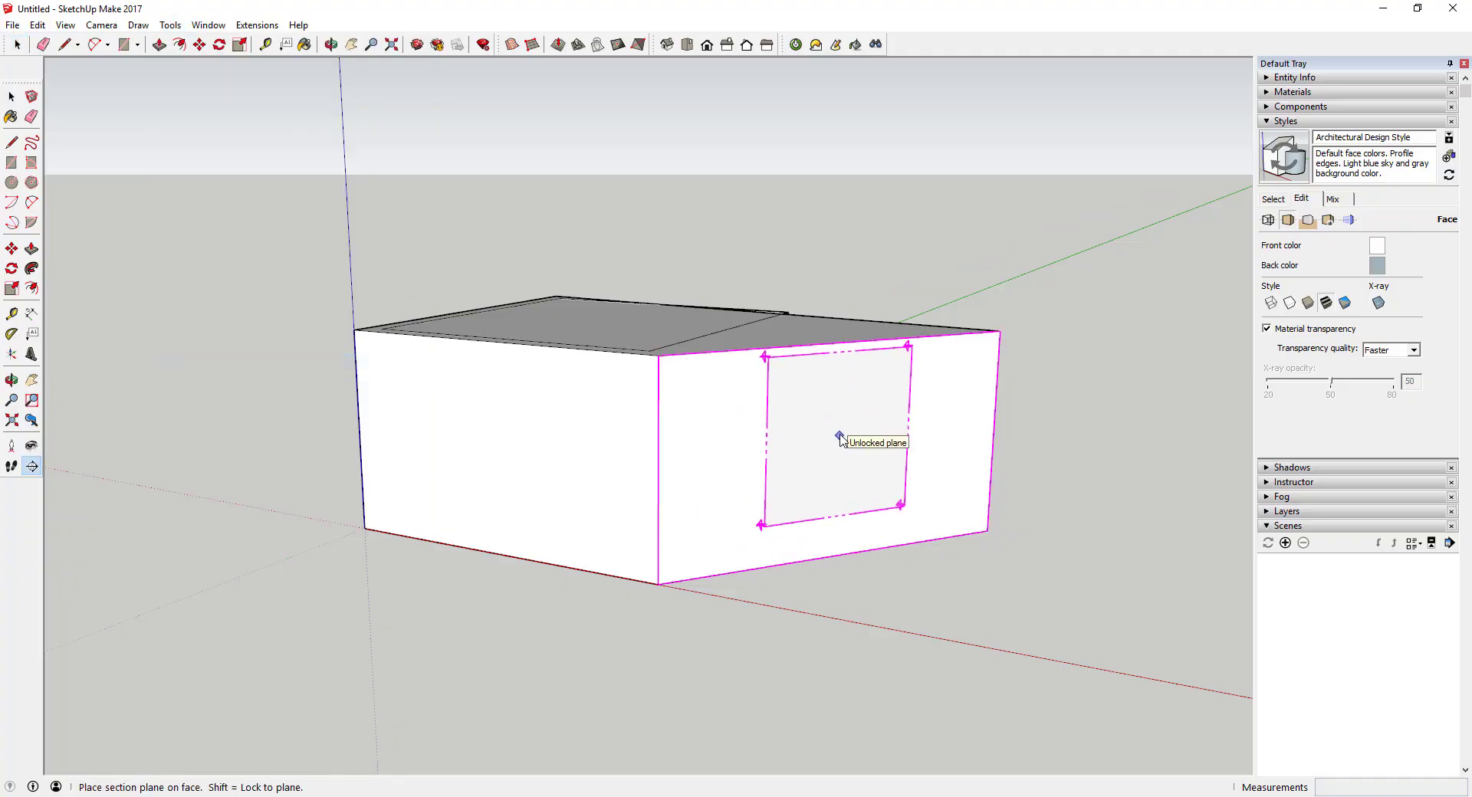
{"action": "left_click", "coordinate": [849, 411]}
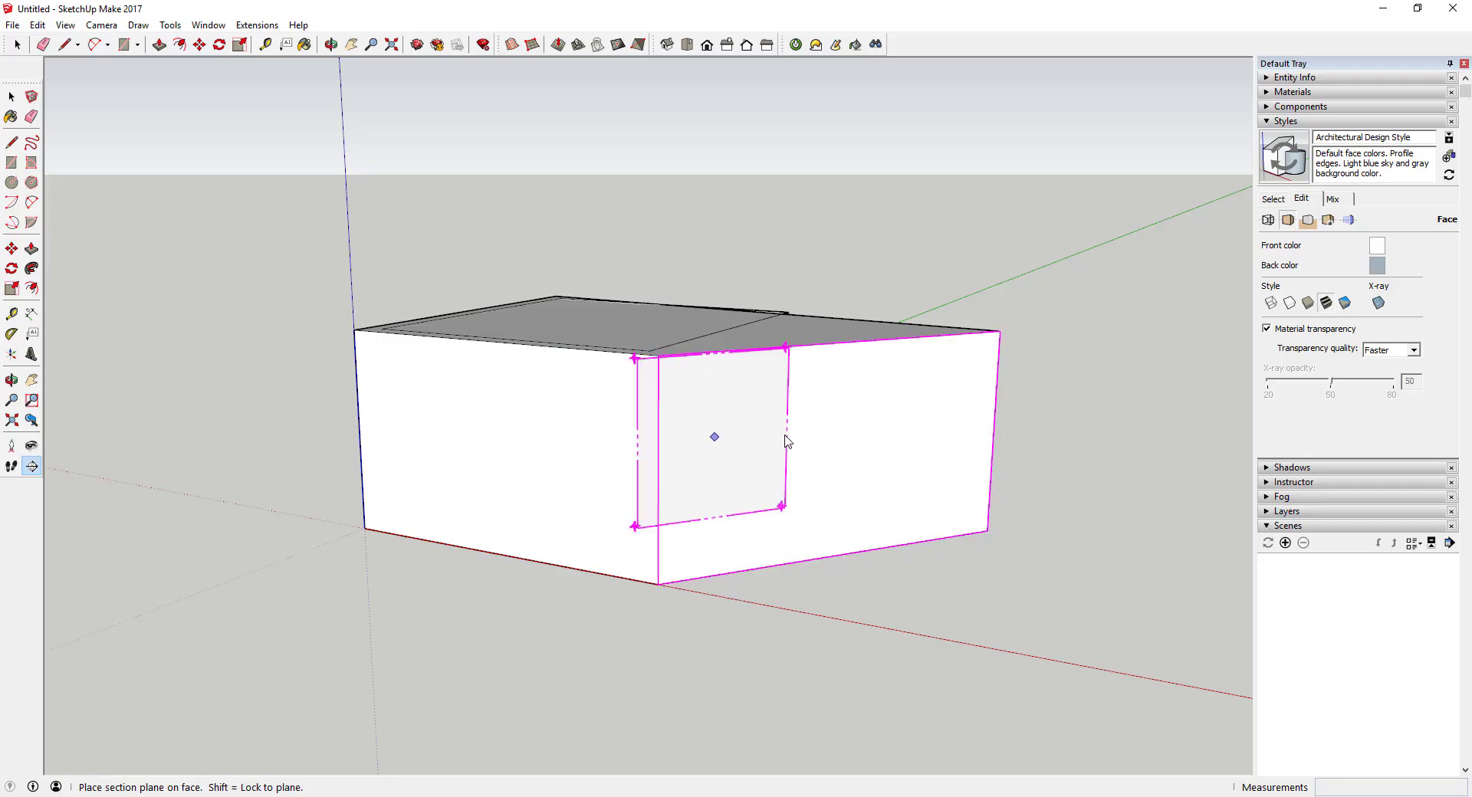
{"action": "left_click", "coordinate": [775, 410]}
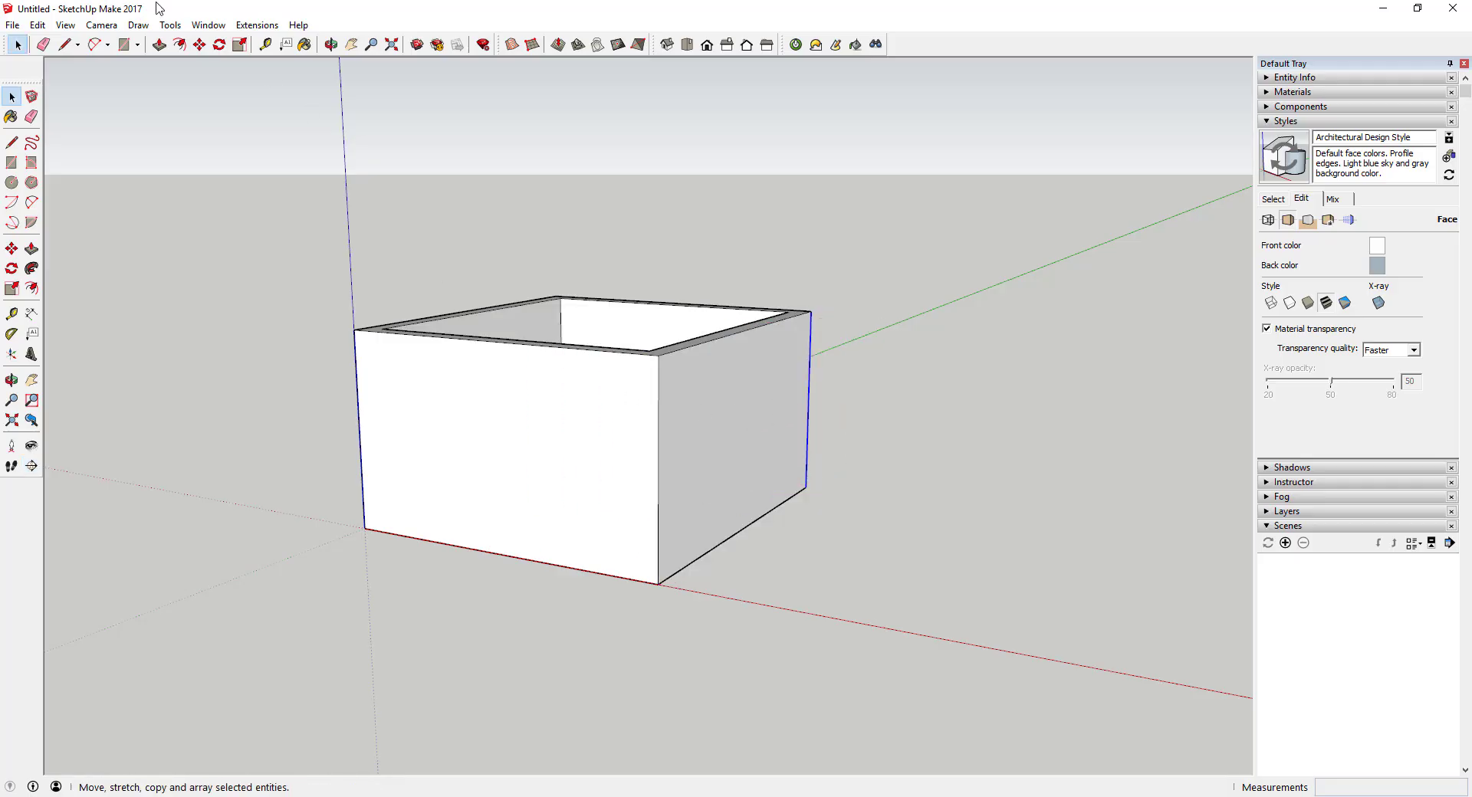
Try the section plane's different axis locks, lock it perpendicular to the red axis, and place it through the front wall
{"action": "left_click", "coordinate": [170, 25]}
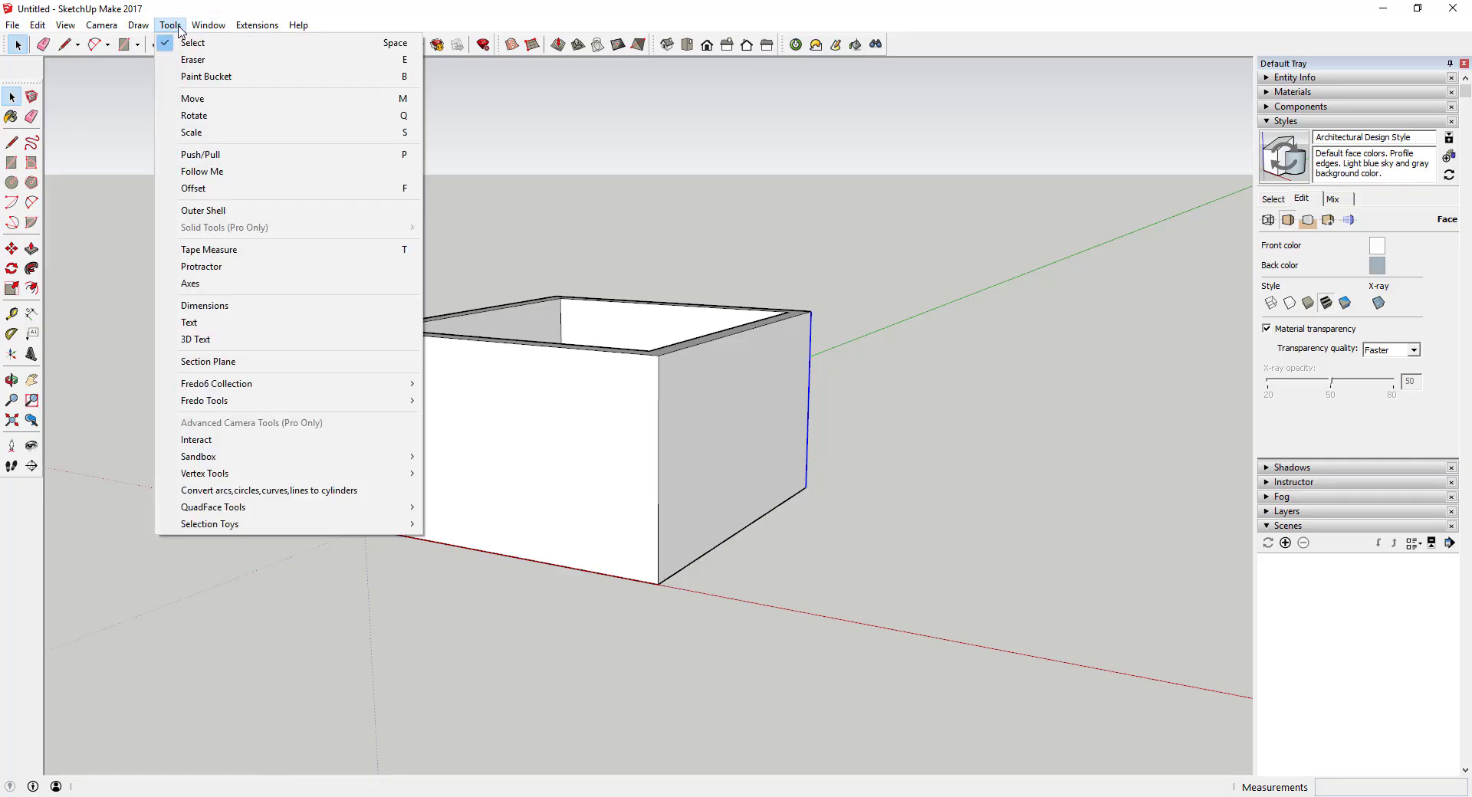
{"action": "left_click", "coordinate": [242, 369]}
{"action": "key", "text": "Up"}
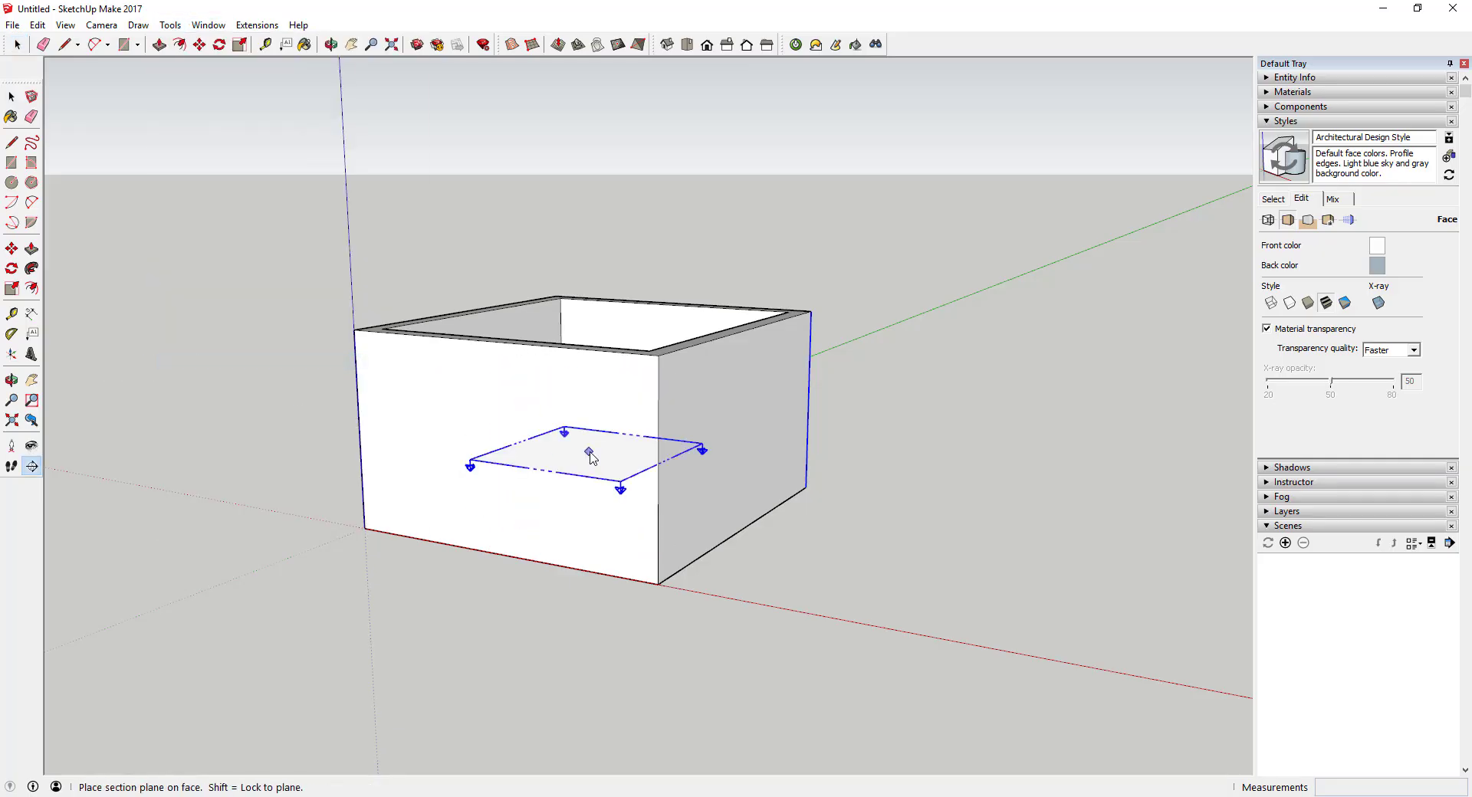
{"action": "key", "text": "Down"}
{"action": "key", "text": "Up"}
{"action": "key", "text": "Right"}
{"action": "key", "text": "Up"}
{"action": "key", "text": "Right"}
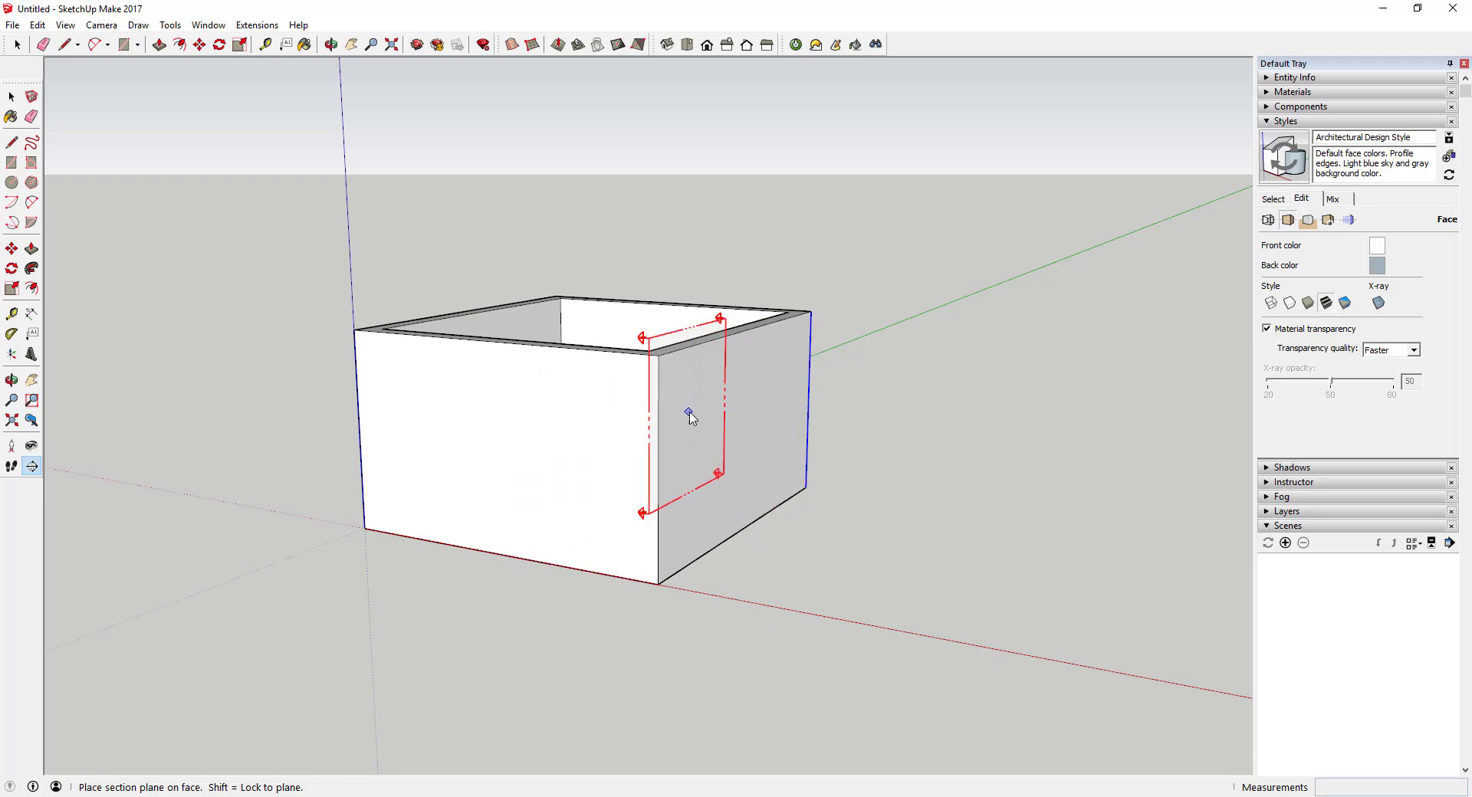
{"action": "middle_click_drag", "start_coordinate": [687, 414], "coordinate": [578, 427]}
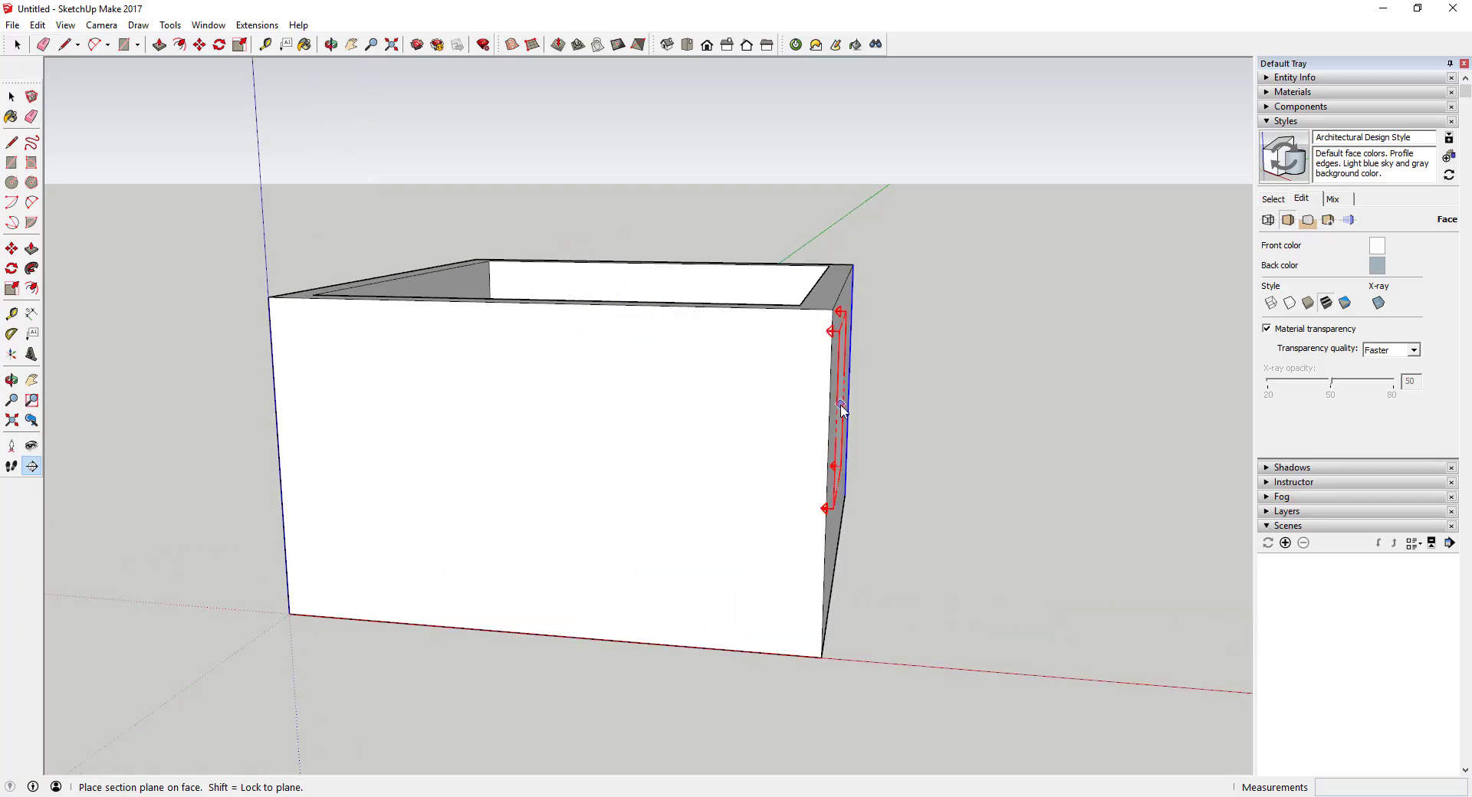
{"action": "key", "text": "Left"}
{"action": "key", "text": "Right"}
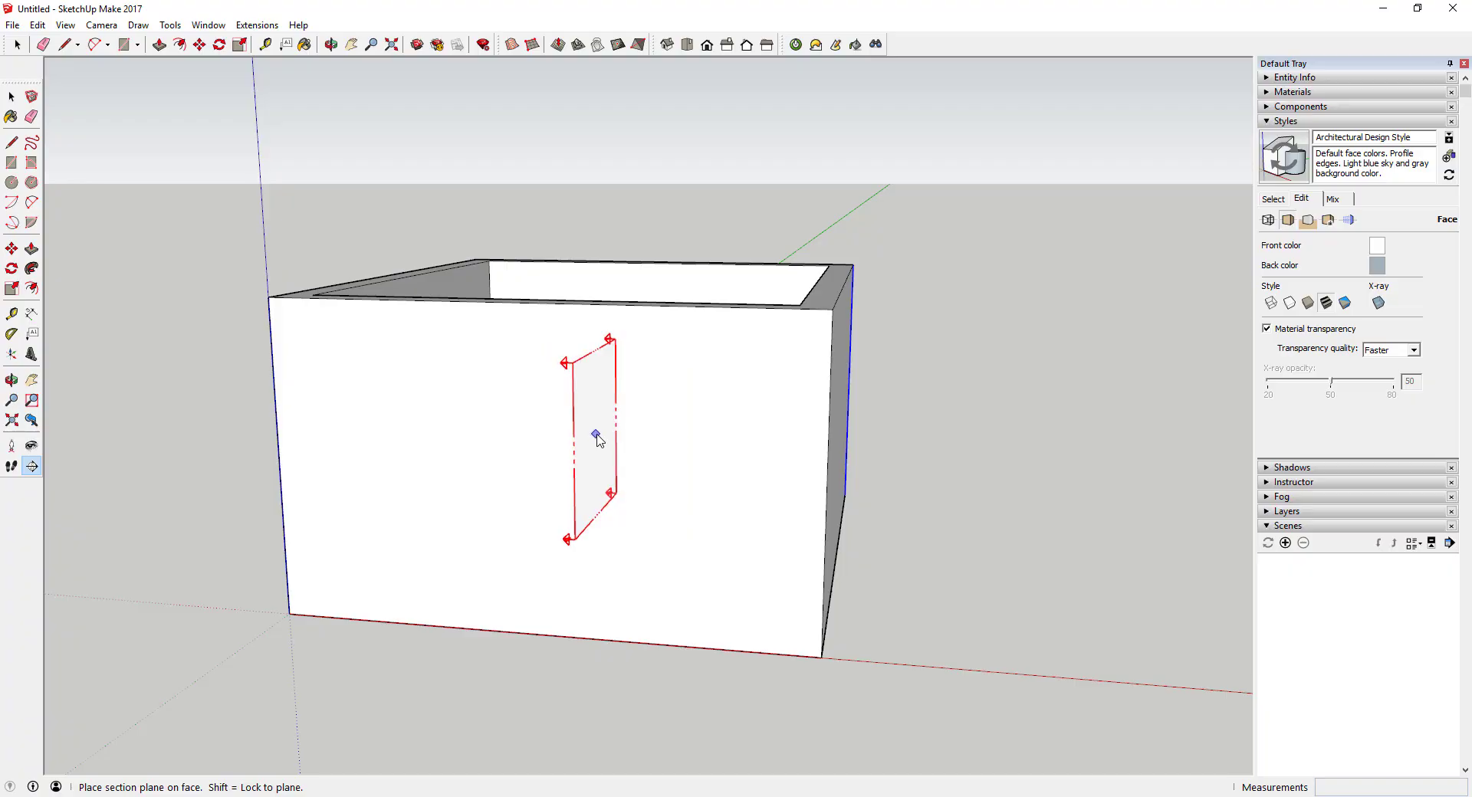
{"action": "left_click", "coordinate": [608, 432]}
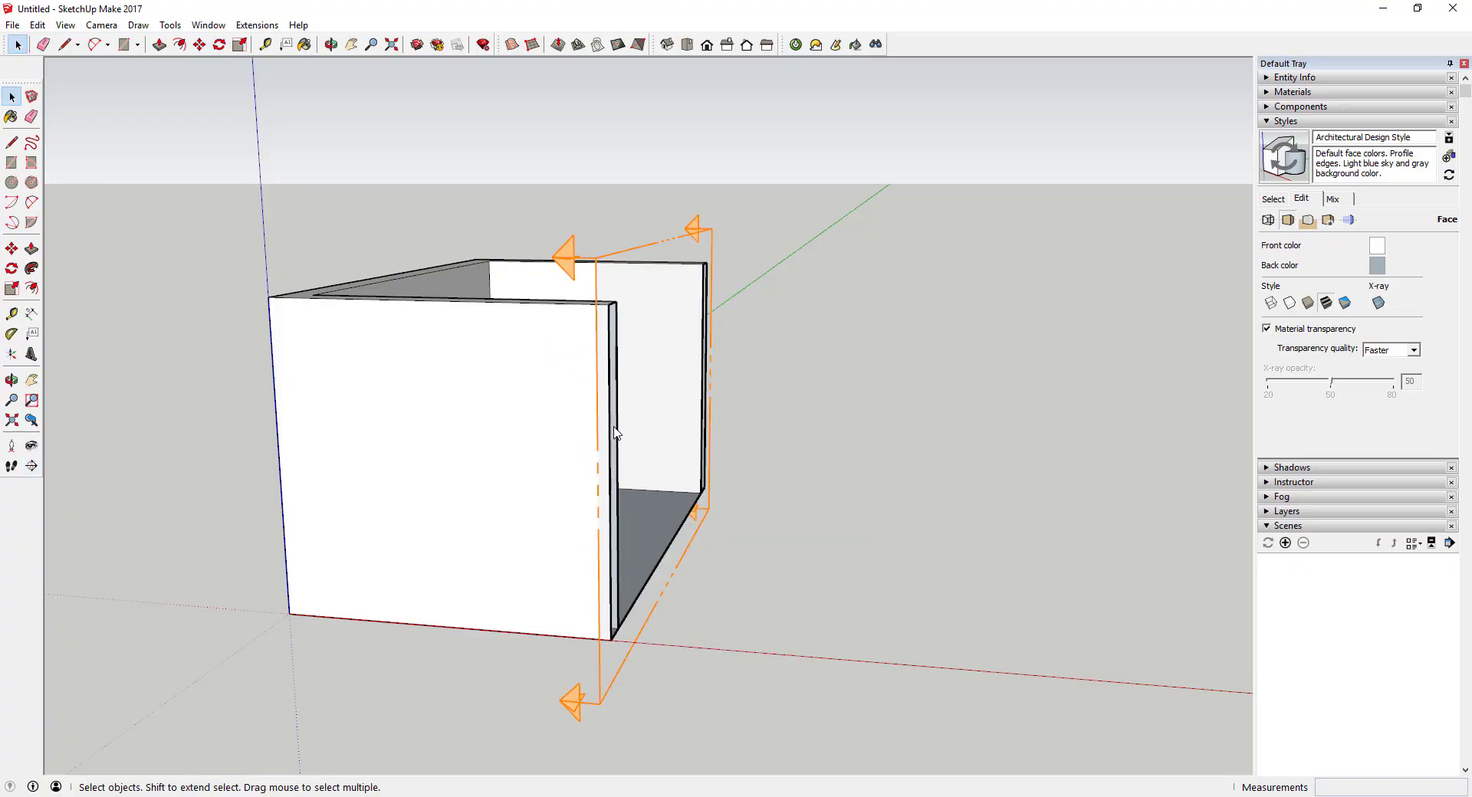
Inspect the box's cut opening and hide the section plane outline while keeping the cut
{"action": "middle_click_drag", "start_coordinate": [683, 429], "coordinate": [736, 418]}
{"action": "scroll", "coordinate": [780, 407], "scroll_direction": "down", "scroll_amount": 5}
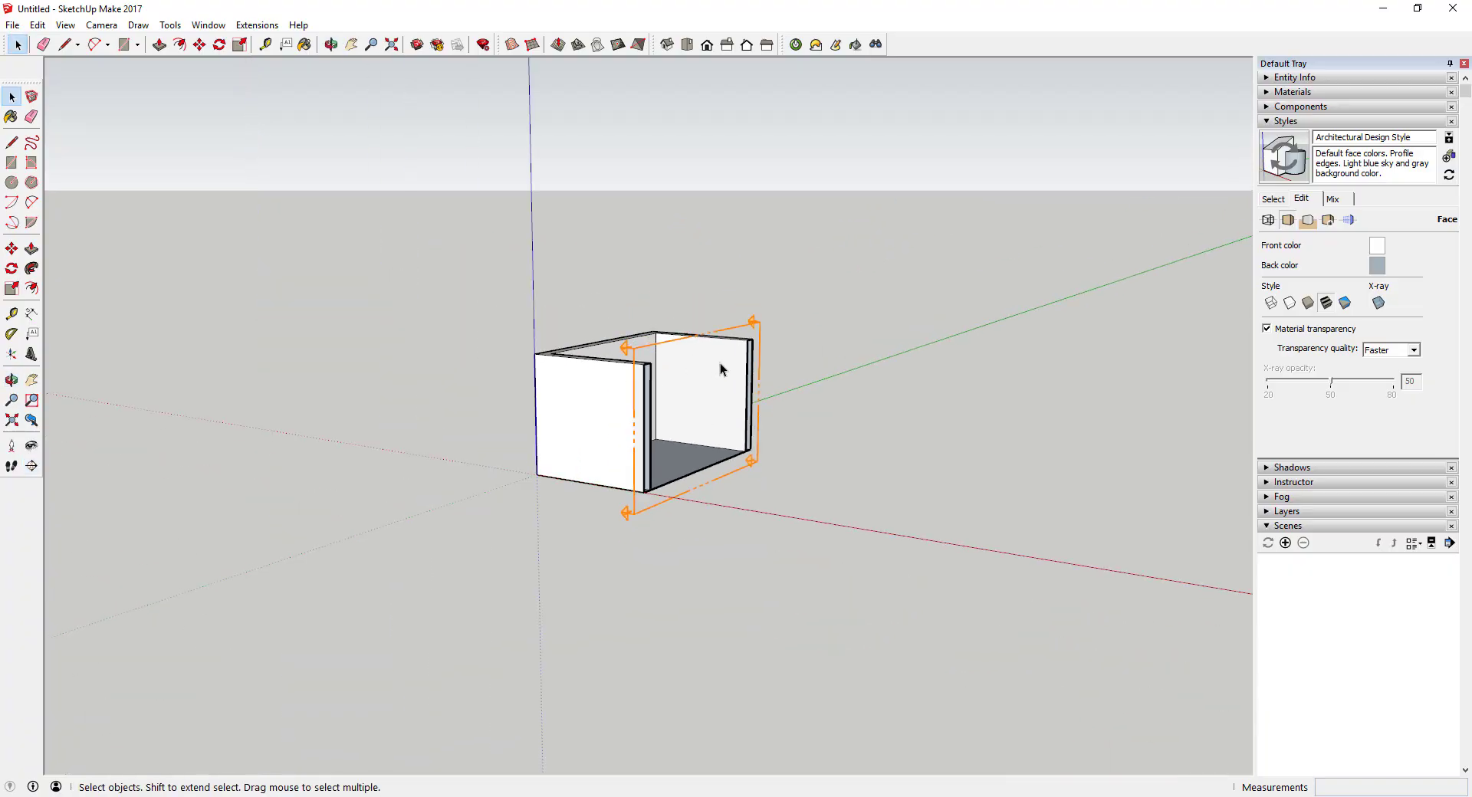
{"action": "middle_click_drag", "start_coordinate": [664, 347], "coordinate": [612, 330]}
{"action": "scroll", "coordinate": [671, 357], "scroll_direction": "up", "scroll_amount": 5}
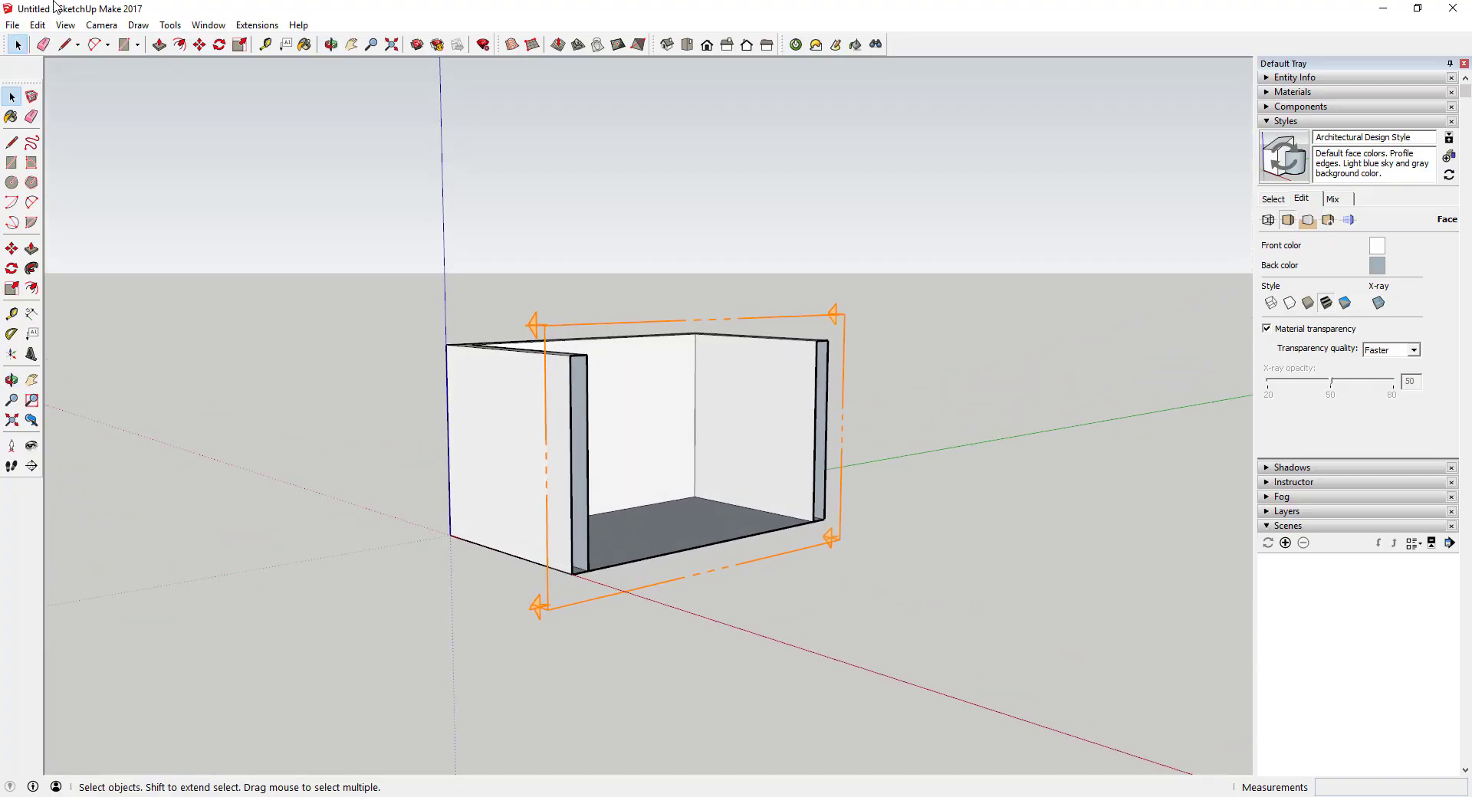
{"action": "left_click", "coordinate": [100, 25]}
{"action": "mouse_move", "coordinate": [73, 29]}
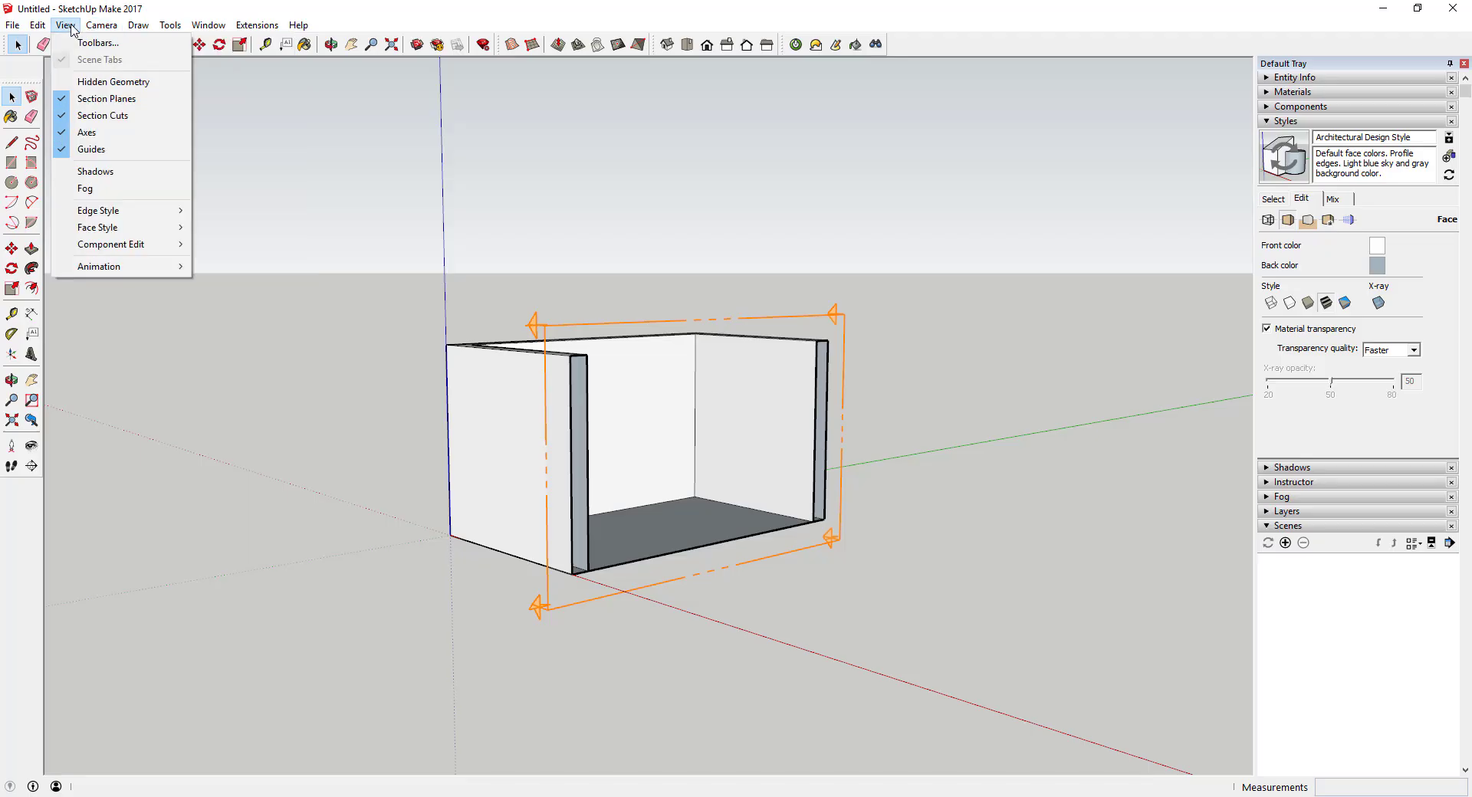
{"action": "left_click", "coordinate": [119, 104]}
View the cut box without its plane outline and turn the display of section planes back on
{"action": "middle_click_drag", "start_coordinate": [568, 337], "coordinate": [762, 389]}
{"action": "scroll", "coordinate": [623, 376], "scroll_direction": "up", "scroll_amount": 2}
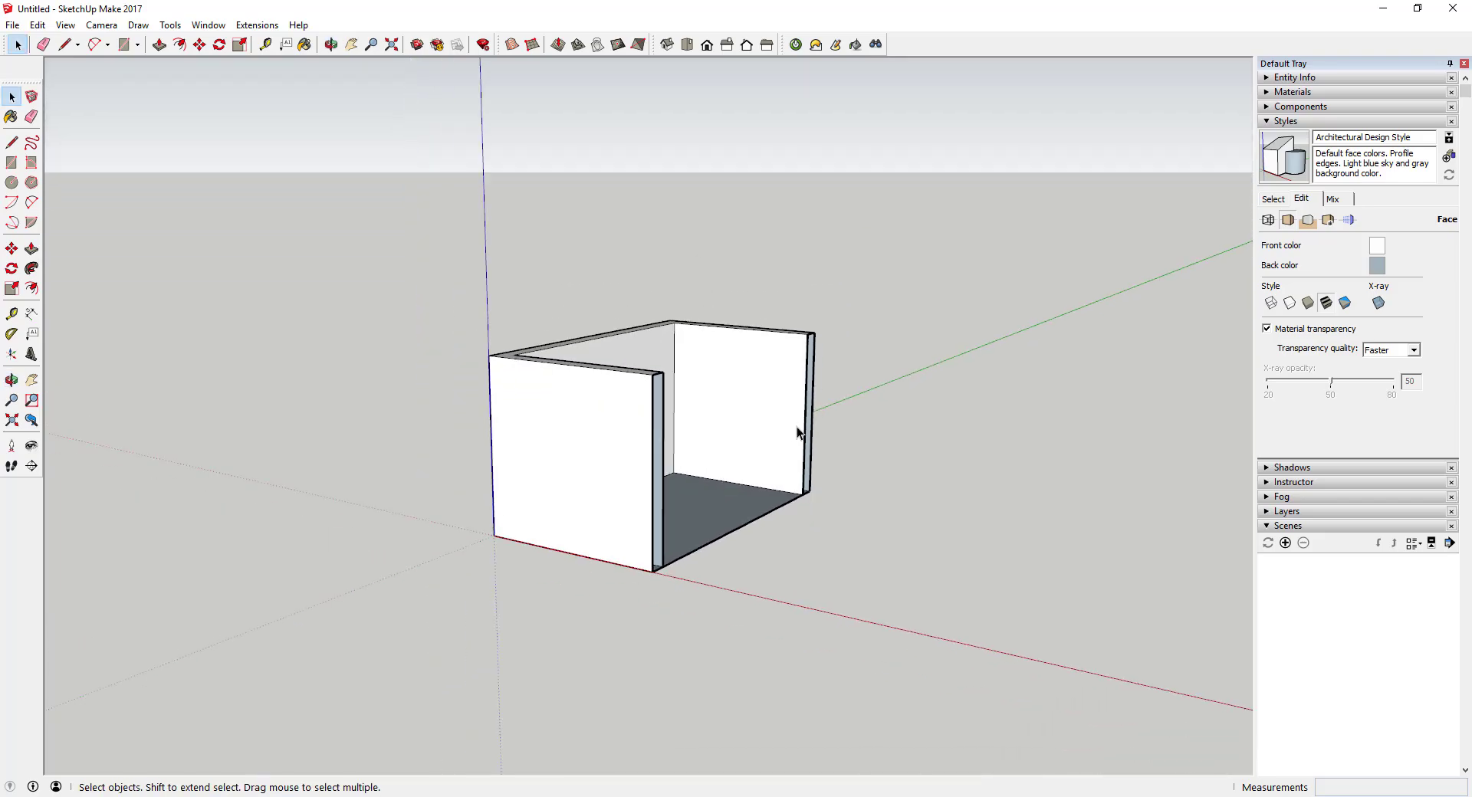
{"action": "left_click", "coordinate": [66, 25]}
{"action": "left_click", "coordinate": [115, 99]}
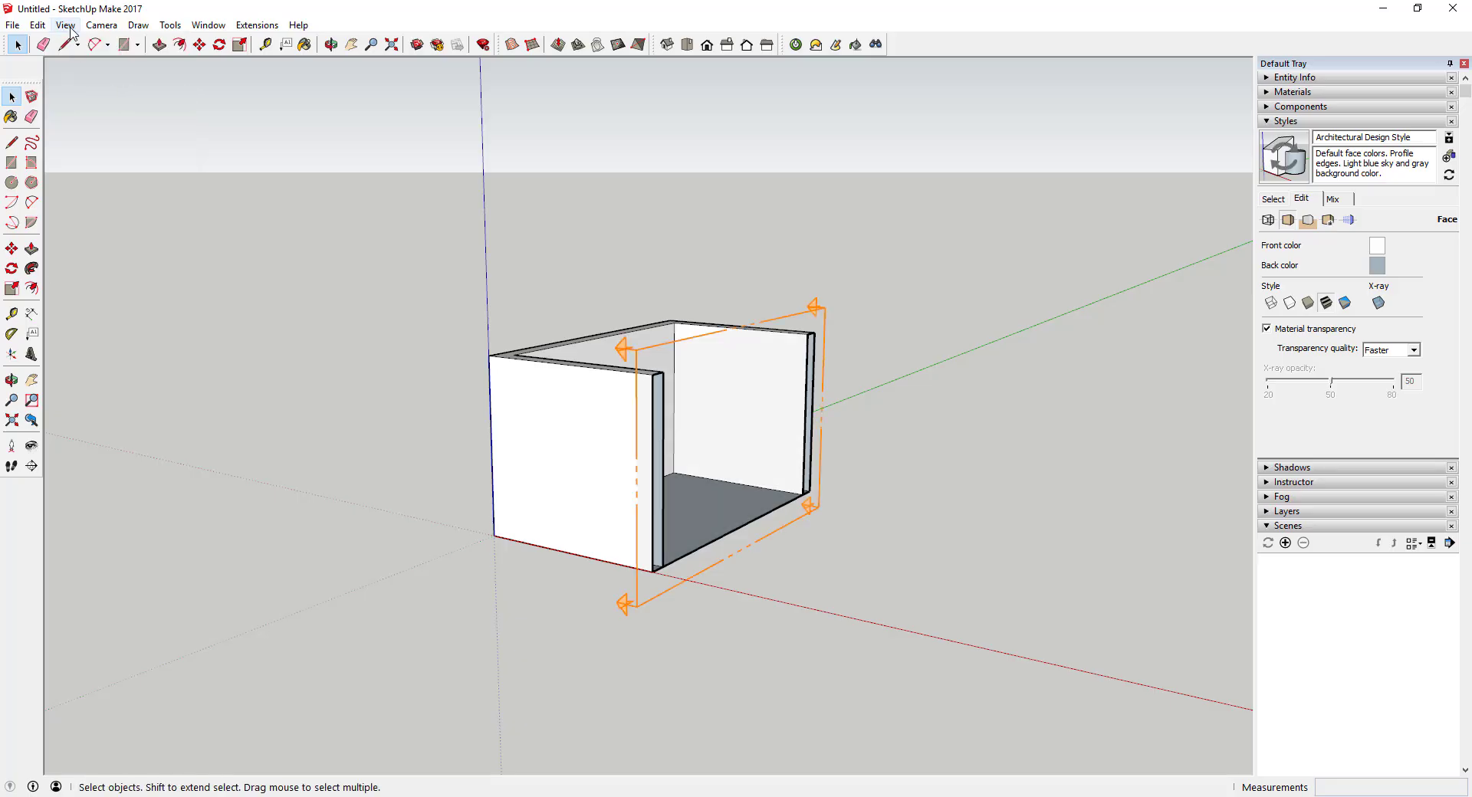
Turn off the display of section cuts for the box
{"action": "middle_click_drag", "start_coordinate": [702, 412], "coordinate": [784, 387]}
{"action": "left_click", "coordinate": [66, 25]}
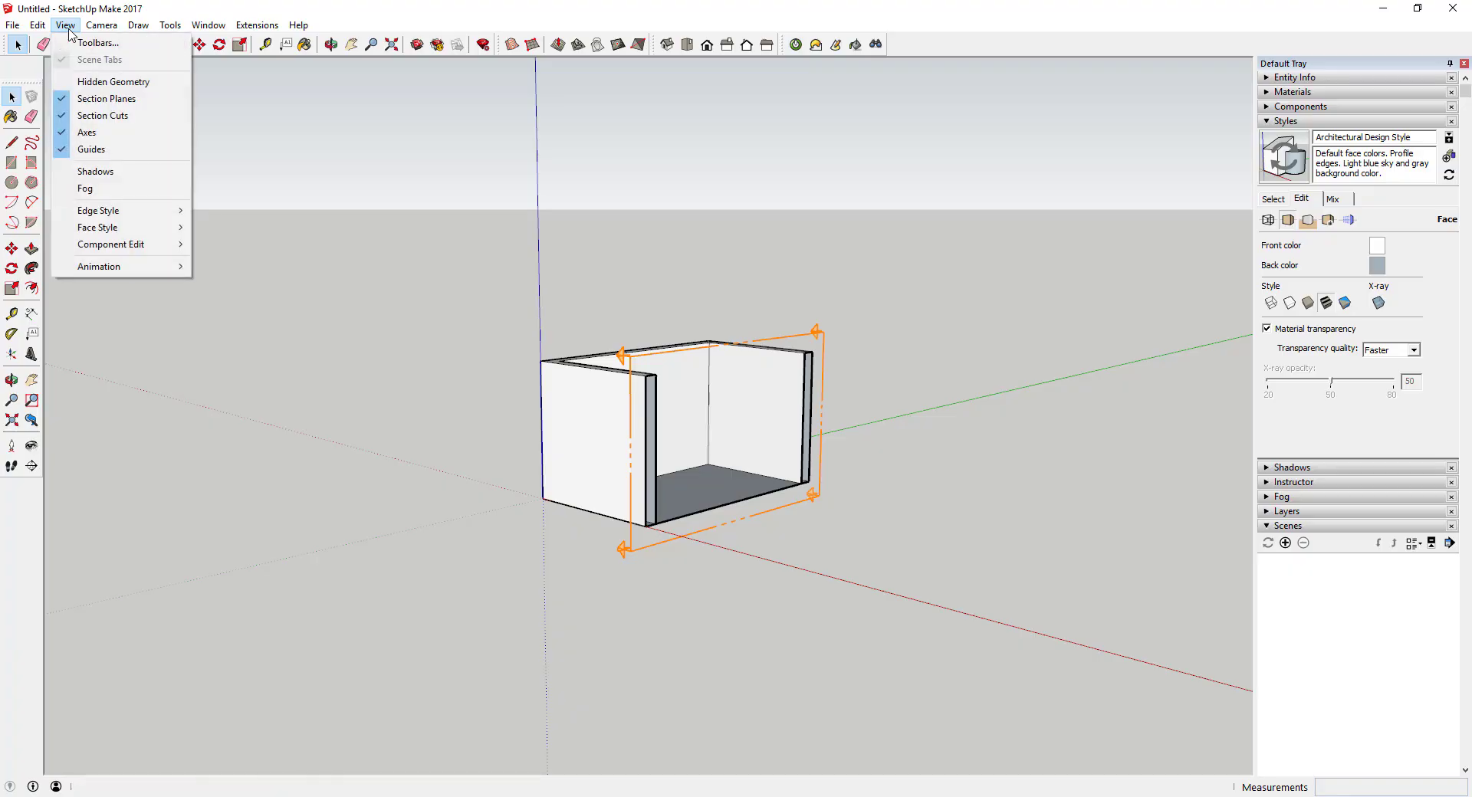
{"action": "left_click", "coordinate": [114, 118]}
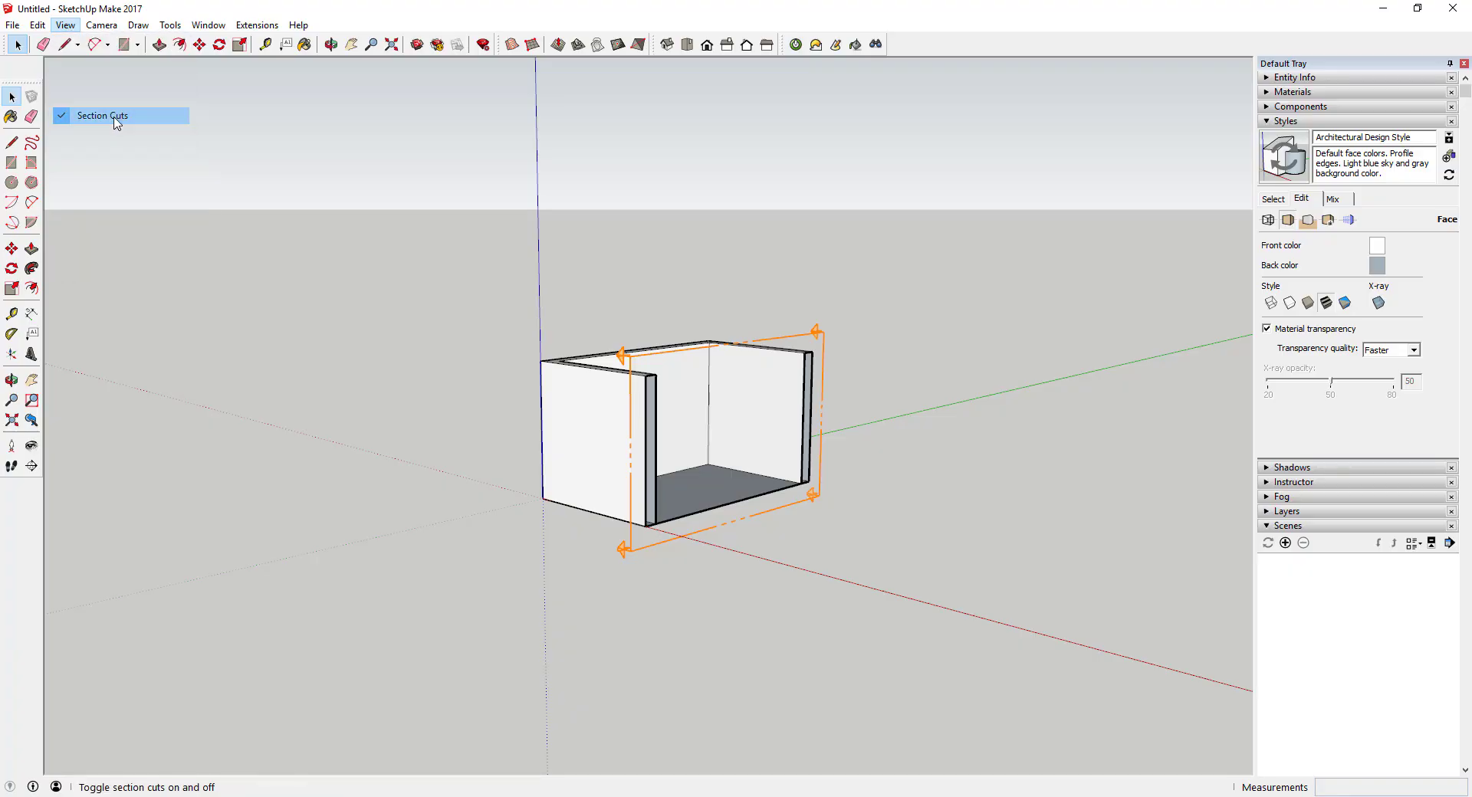
Turn the display of section cuts back on
{"action": "left_click", "coordinate": [66, 25]}
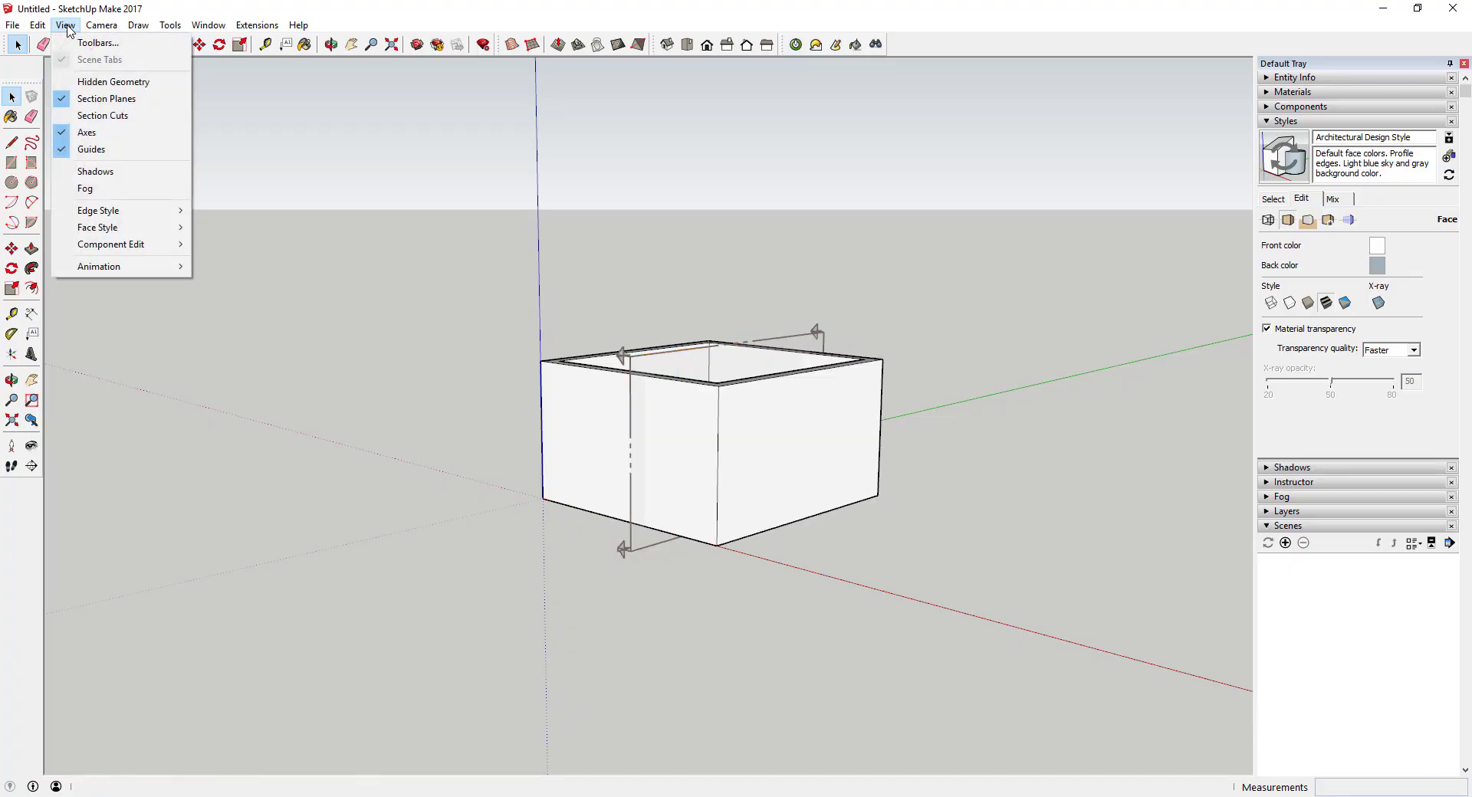
{"action": "left_click", "coordinate": [126, 117]}
{"action": "left_click", "coordinate": [63, 26]}
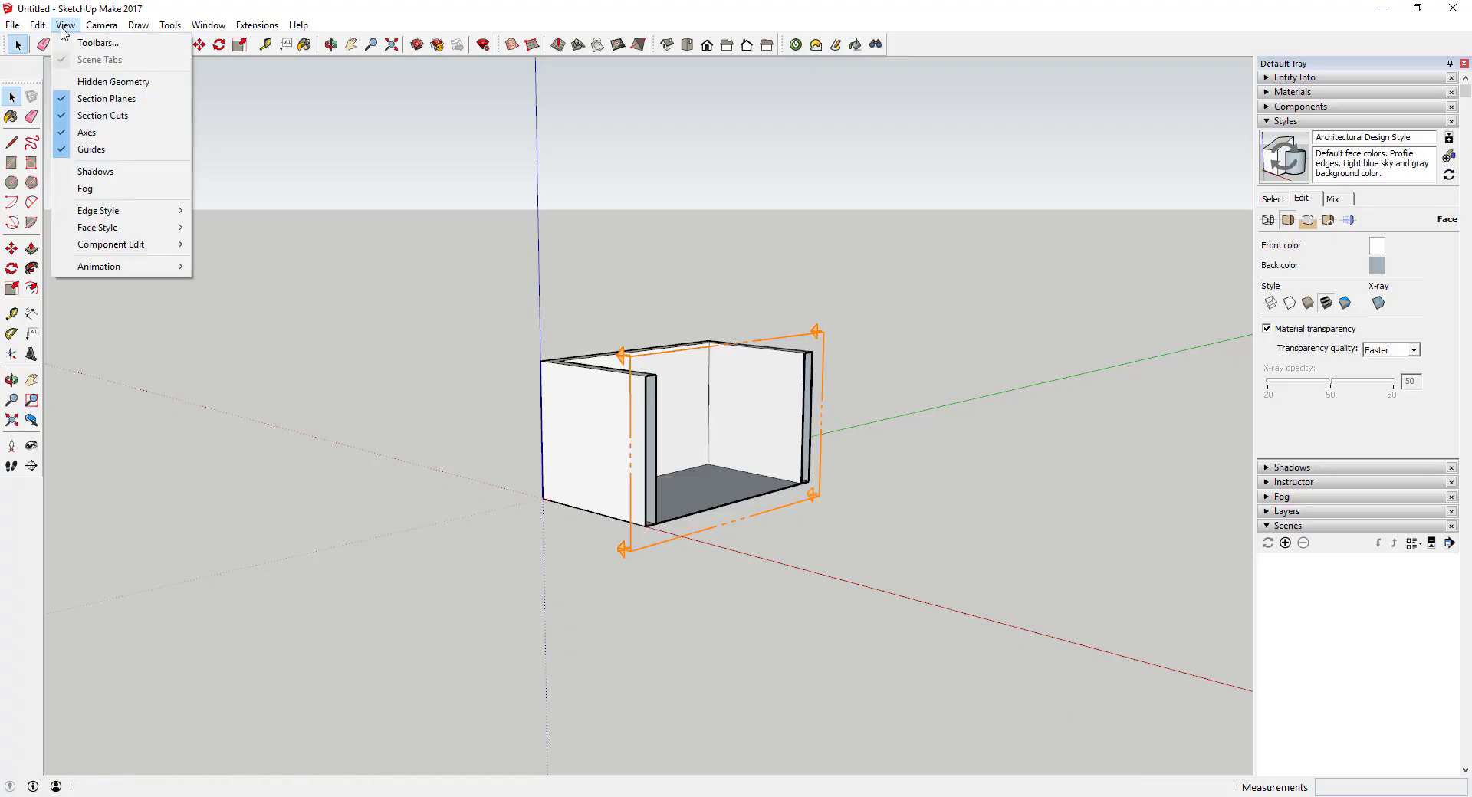
Turn off the display of both section cuts and section planes so the box shows whole and unmarked
{"action": "left_click", "coordinate": [121, 121]}
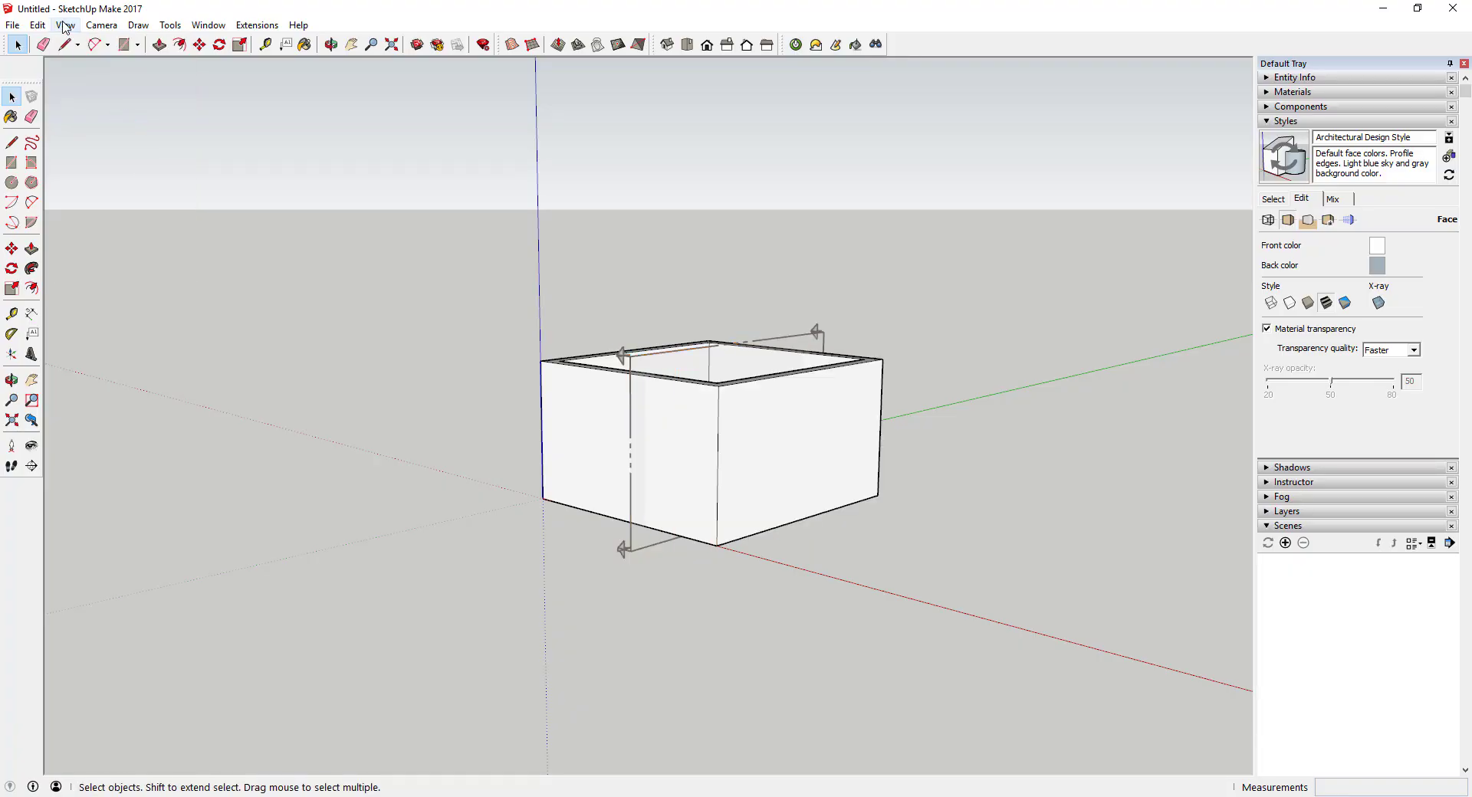
{"action": "left_click", "coordinate": [64, 25]}
{"action": "left_click", "coordinate": [96, 99]}
{"action": "middle_click_drag", "start_coordinate": [755, 493], "coordinate": [804, 335]}
{"action": "scroll", "coordinate": [878, 385], "scroll_direction": "up", "scroll_amount": 2}
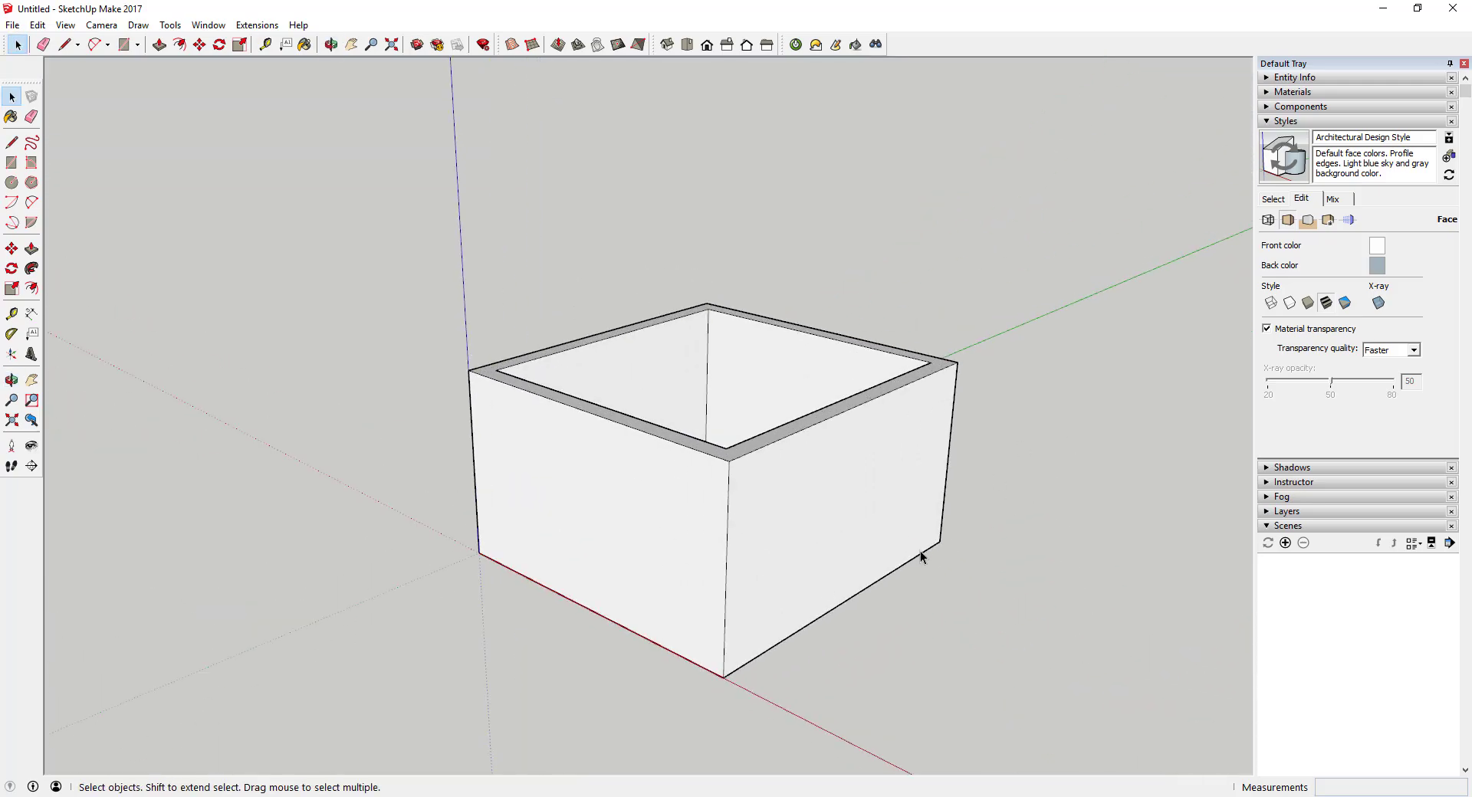
{"action": "middle_click_drag", "start_coordinate": [921, 557], "coordinate": [923, 463]}
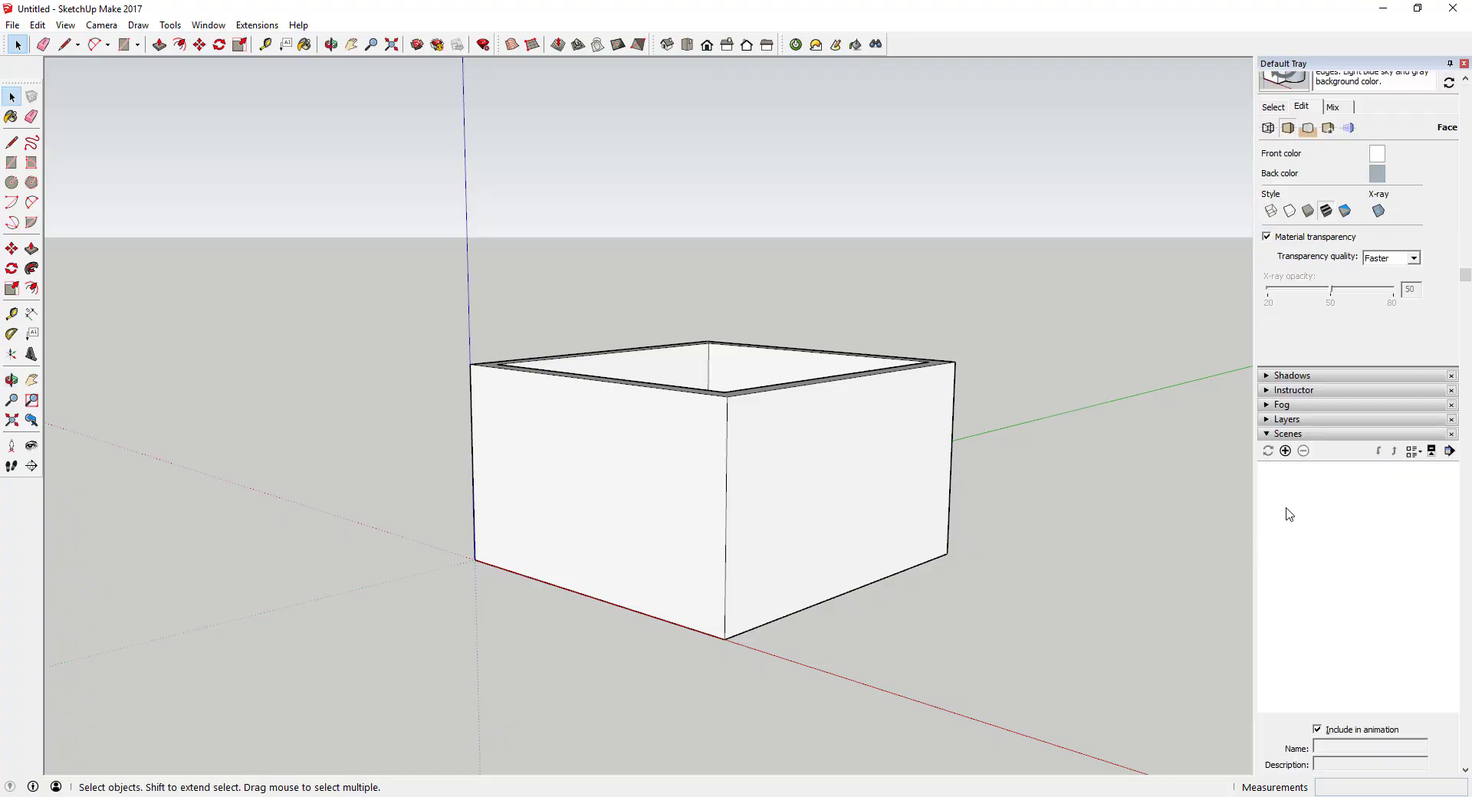
Examine the scene properties to save, including Active Section Planes and Style and Fog
{"action": "scroll", "coordinate": [1318, 506], "scroll_direction": "down", "scroll_amount": 3}
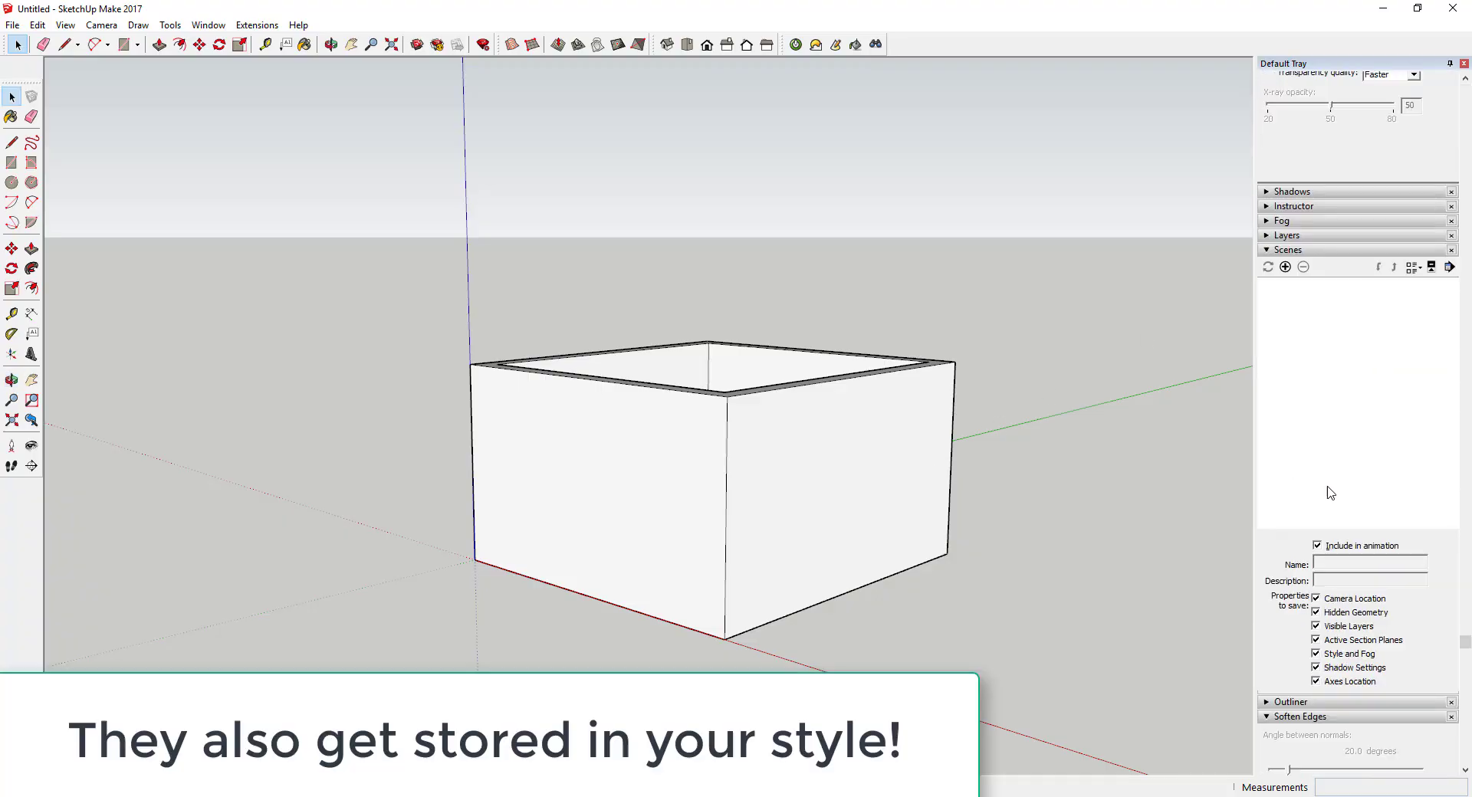
{"action": "scroll", "coordinate": [1391, 636], "scroll_direction": "down", "scroll_amount": 2}
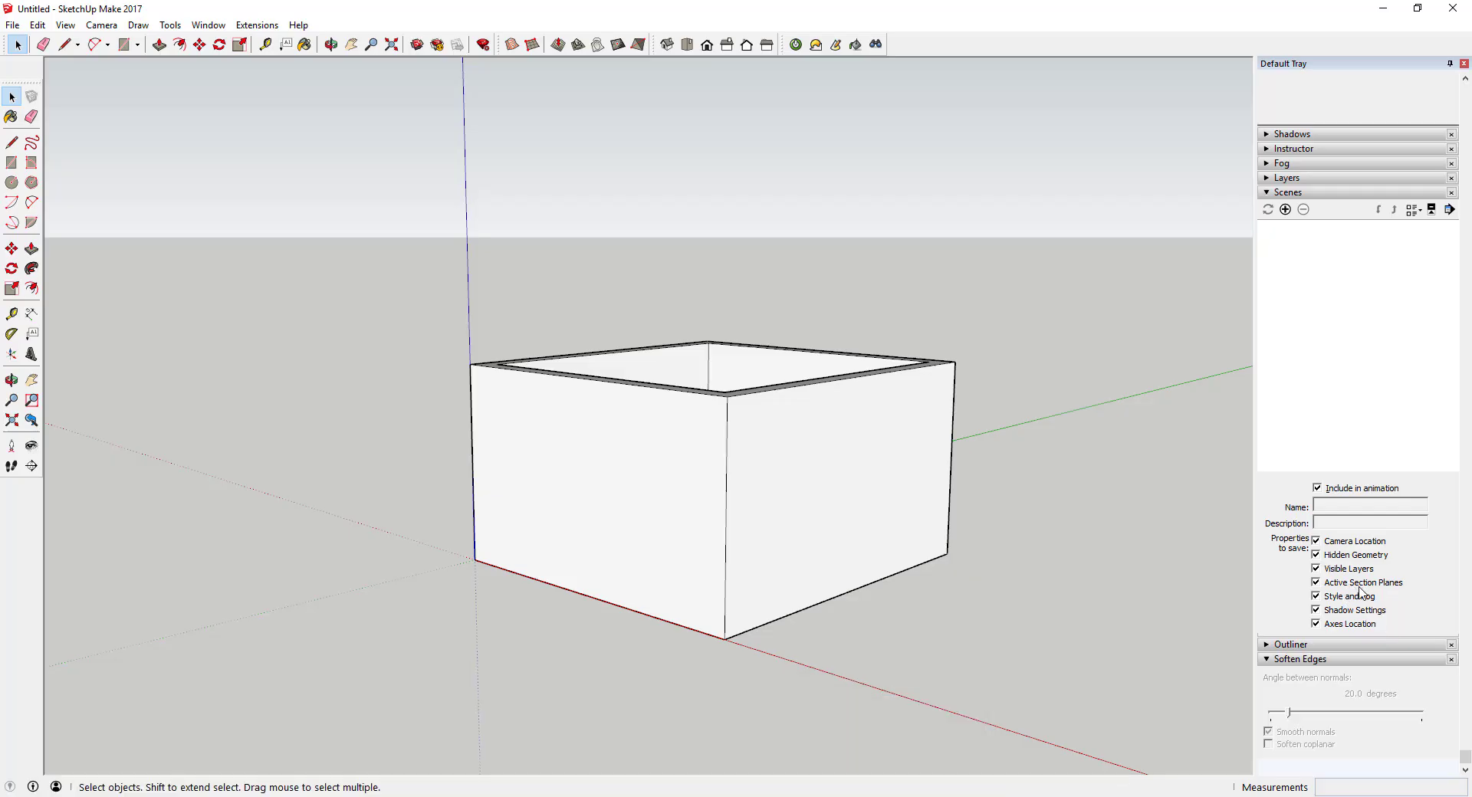
{"action": "key", "text": "shift+z"}
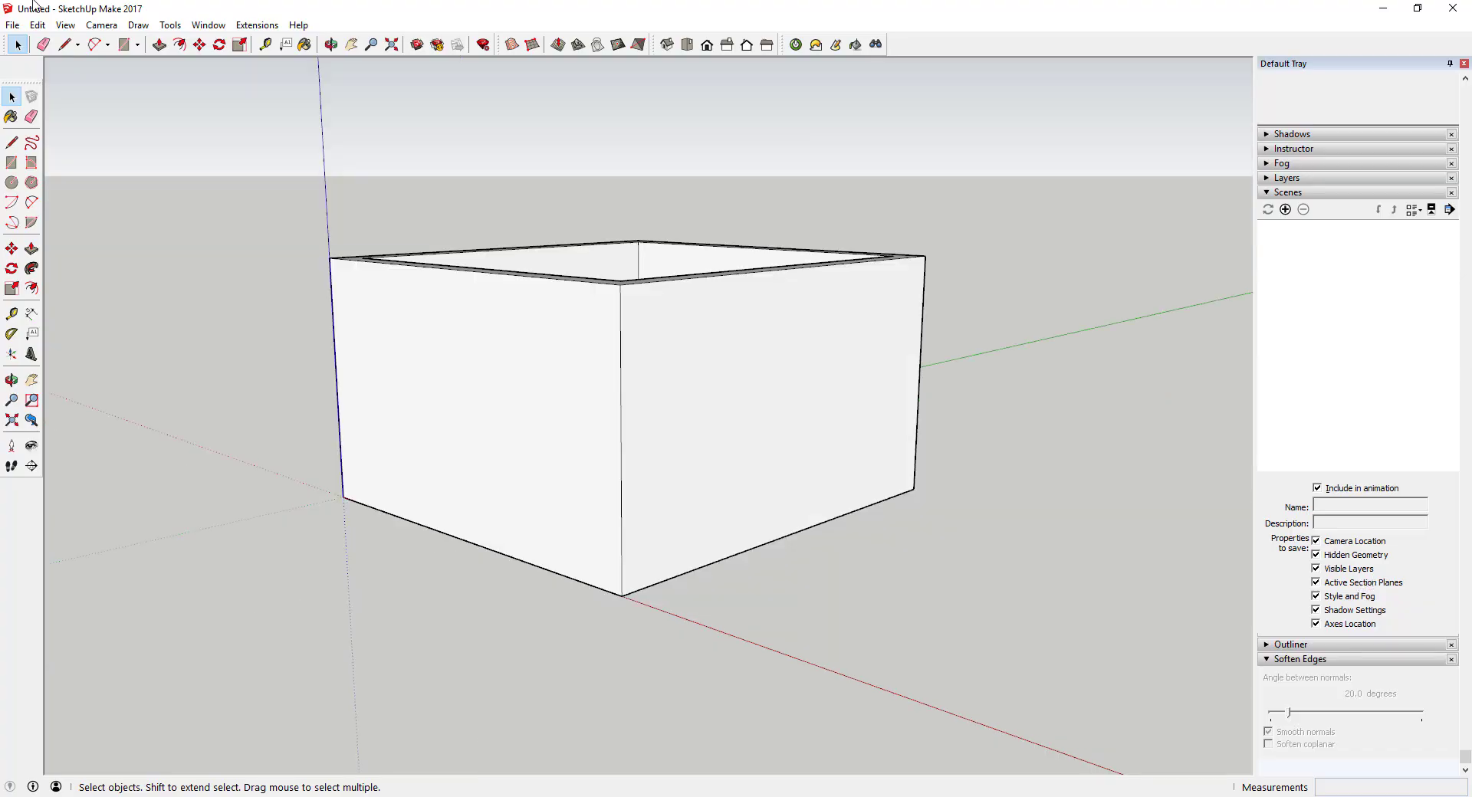
Turn the display of section planes and section cuts back on for the box
{"action": "left_click", "coordinate": [65, 24]}
{"action": "left_click", "coordinate": [84, 98]}
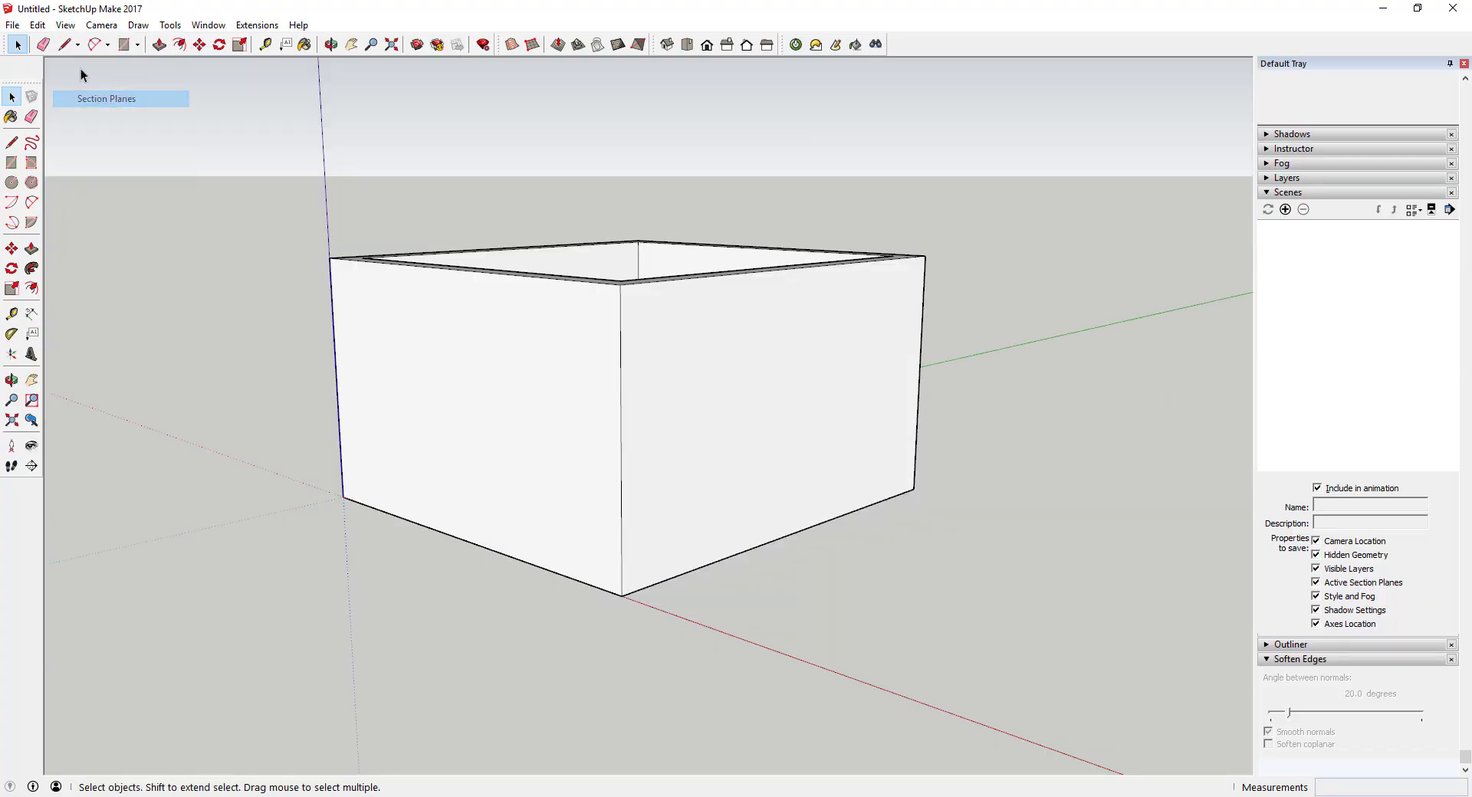
{"action": "left_click", "coordinate": [65, 25]}
{"action": "middle_click_drag", "start_coordinate": [633, 452], "coordinate": [730, 292]}
Select the section plane and slide it along the red axis through the box with the Move tool
{"action": "left_click", "coordinate": [730, 292]}
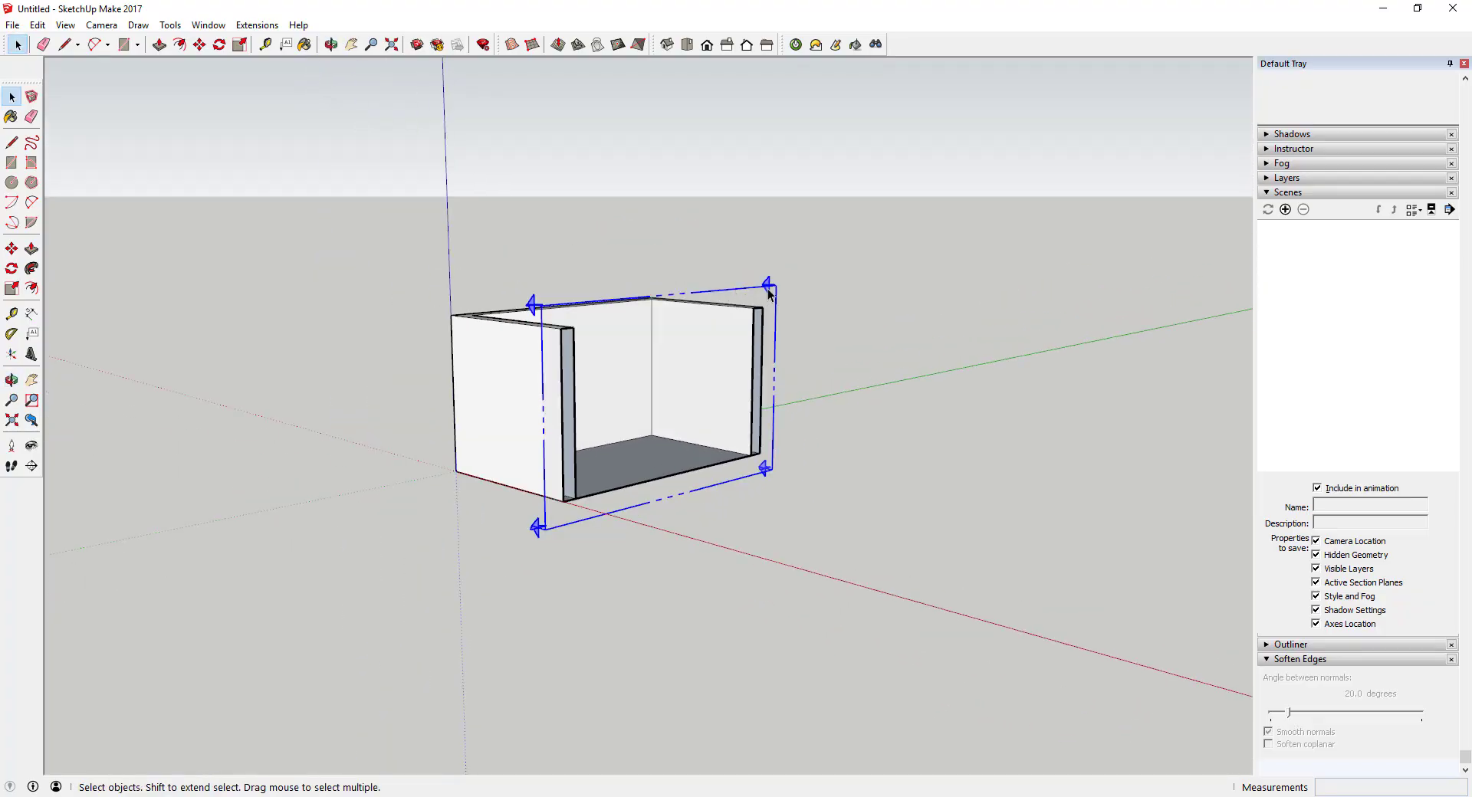
{"action": "scroll", "coordinate": [767, 288], "scroll_direction": "up", "scroll_amount": 1}
{"action": "key", "text": "m"}
{"action": "left_click", "coordinate": [761, 288]}
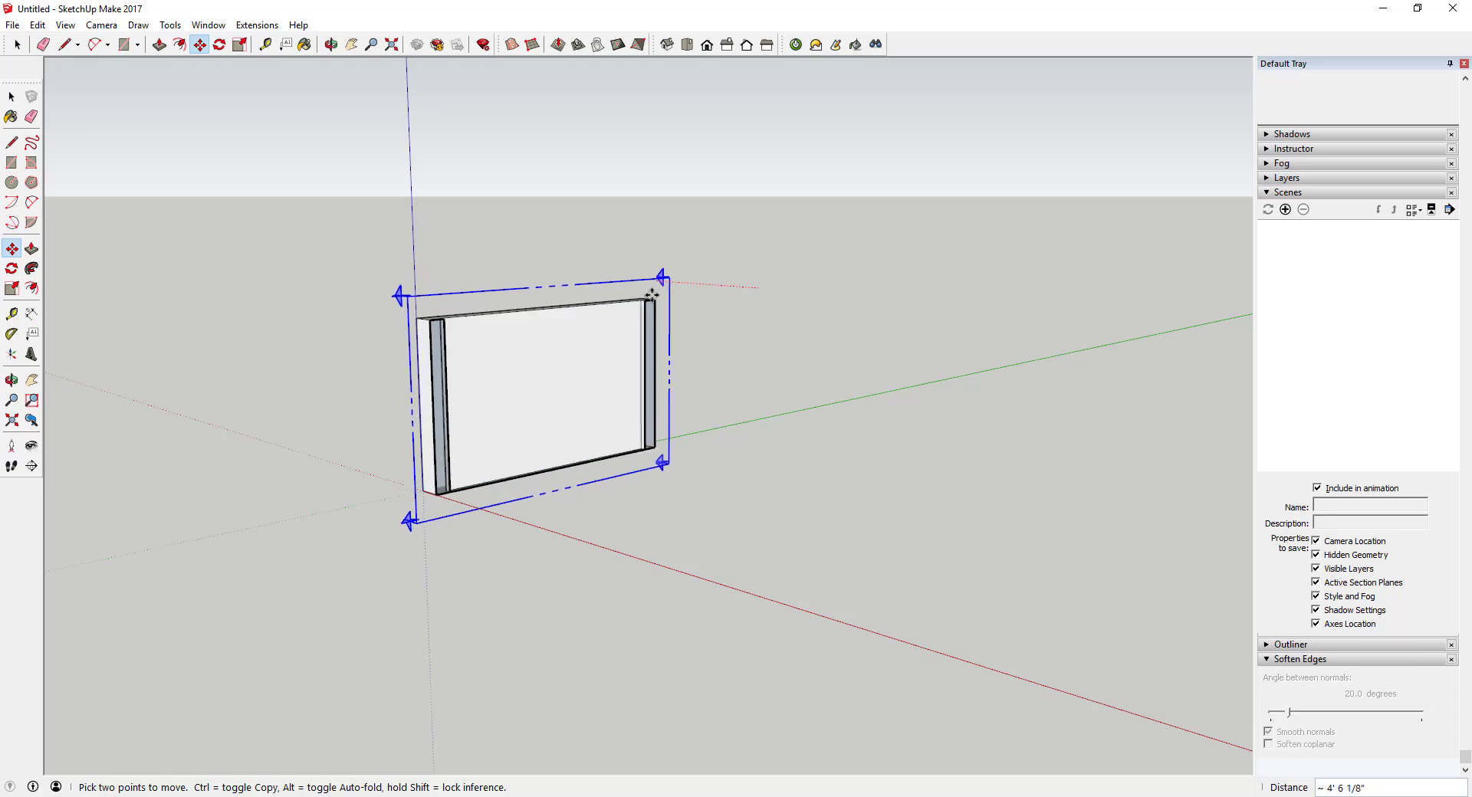
{"action": "left_click", "coordinate": [748, 283]}
{"action": "key", "text": "space"}
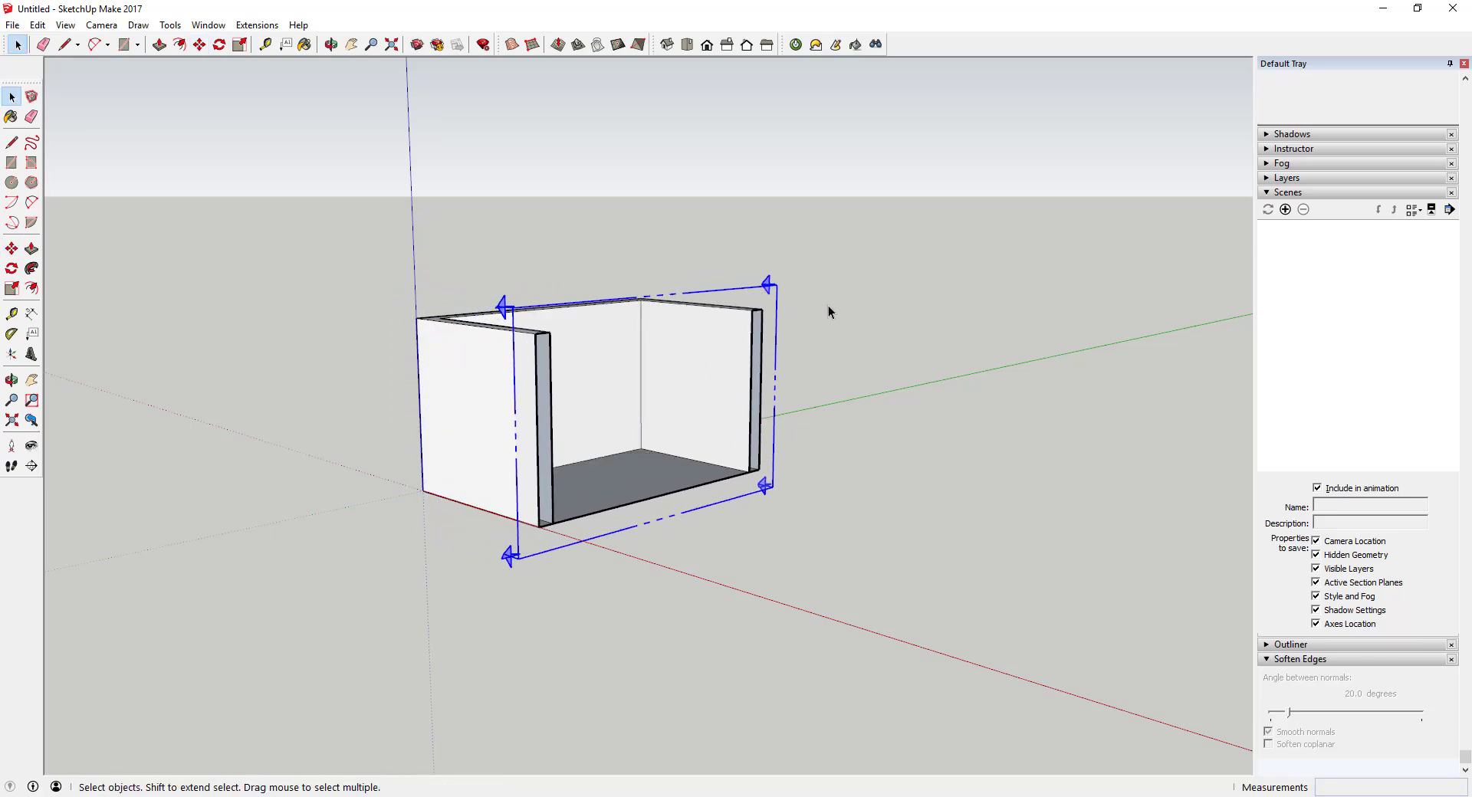
Reselect the section plane and move it about 8 inches outward along the red axis
{"action": "left_click", "coordinate": [828, 305]}
{"action": "left_click", "coordinate": [758, 285]}
{"action": "key", "text": "m"}
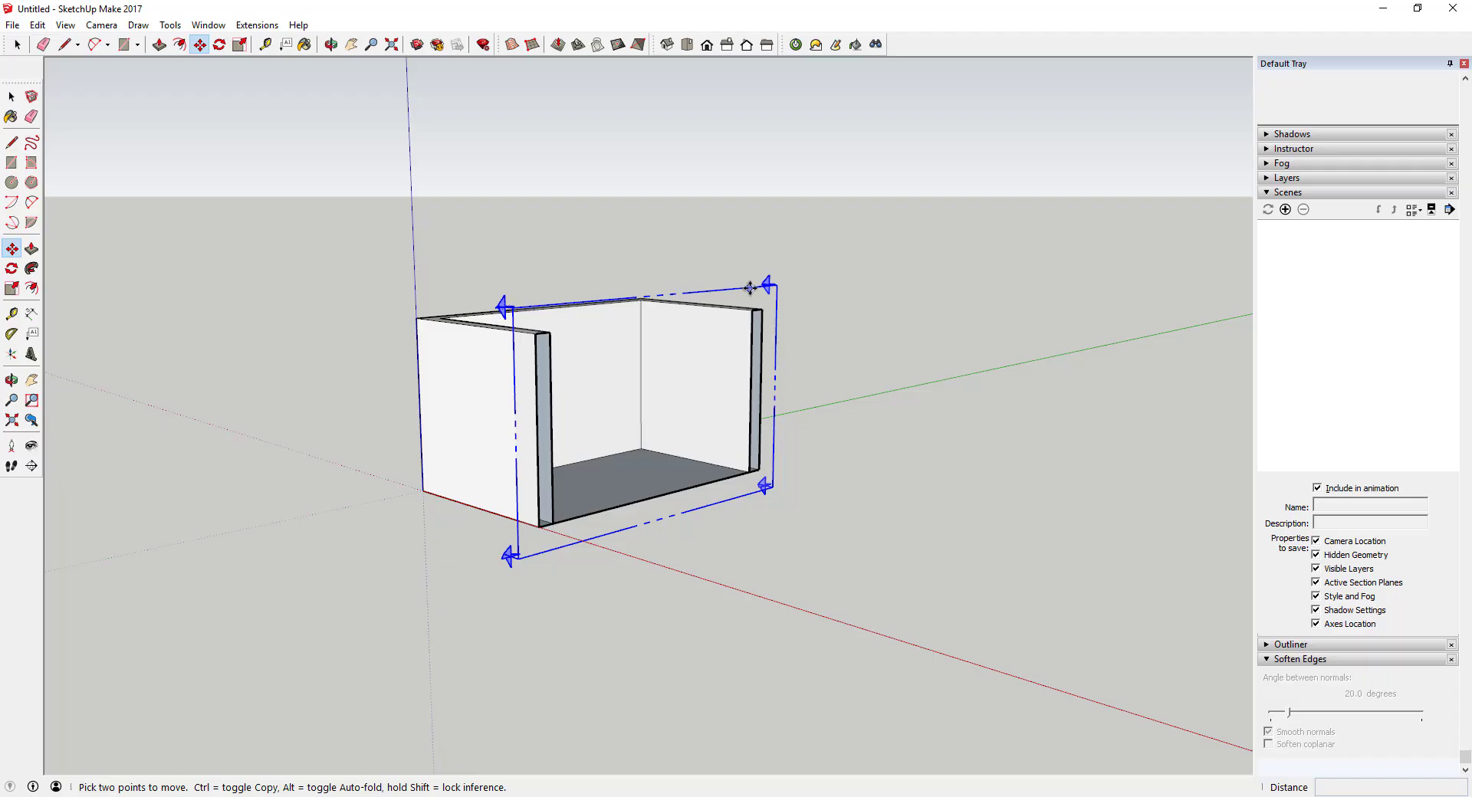
{"action": "left_click", "coordinate": [753, 288]}
{"action": "left_click", "coordinate": [773, 291]}
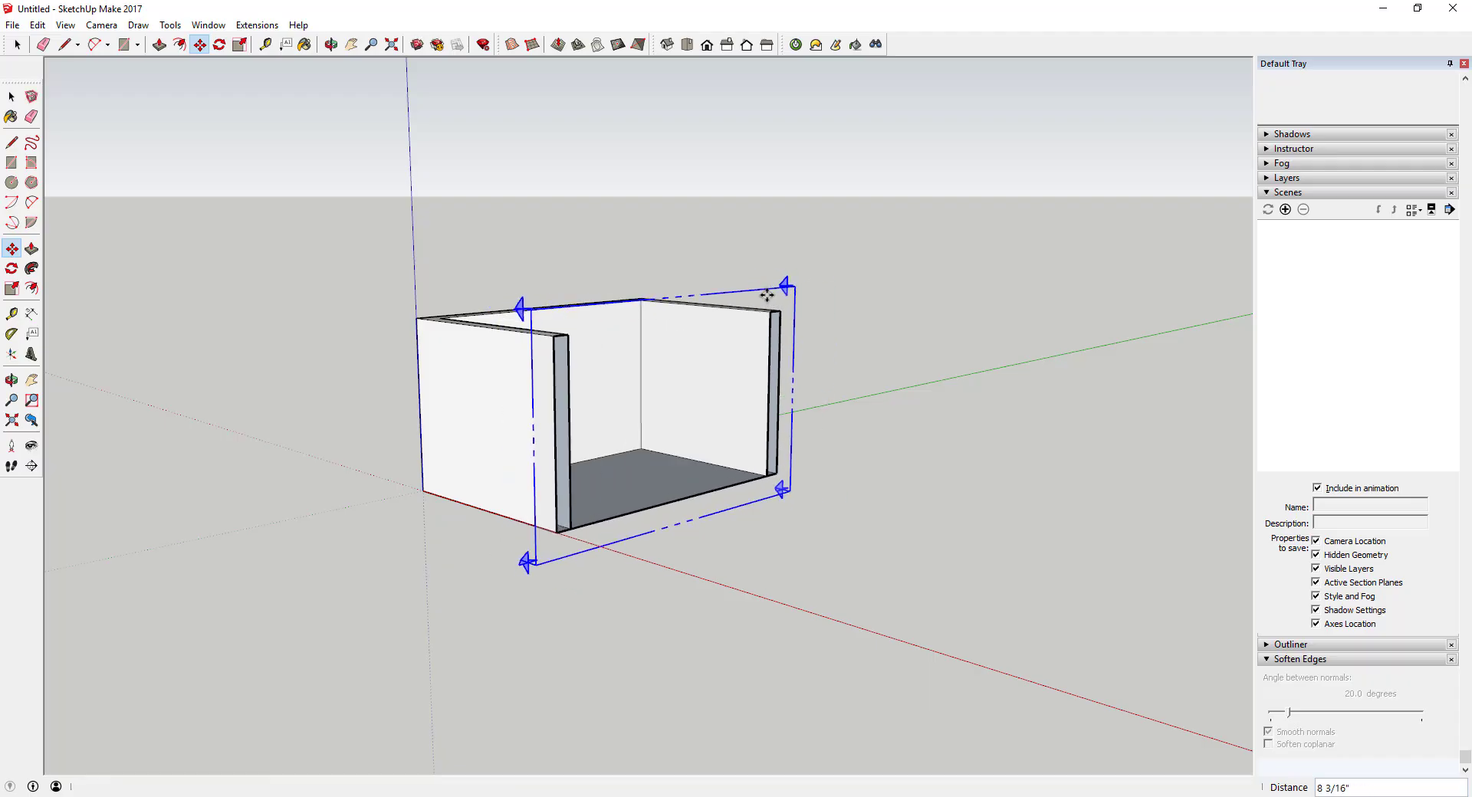
Rotate the section plane about the blue axis, pivoting at the cut end of the box's near wall, for a diagonal cut
{"action": "middle_click_drag", "start_coordinate": [772, 289], "coordinate": [677, 483]}
{"action": "key", "text": "space"}
{"action": "key", "text": "q"}
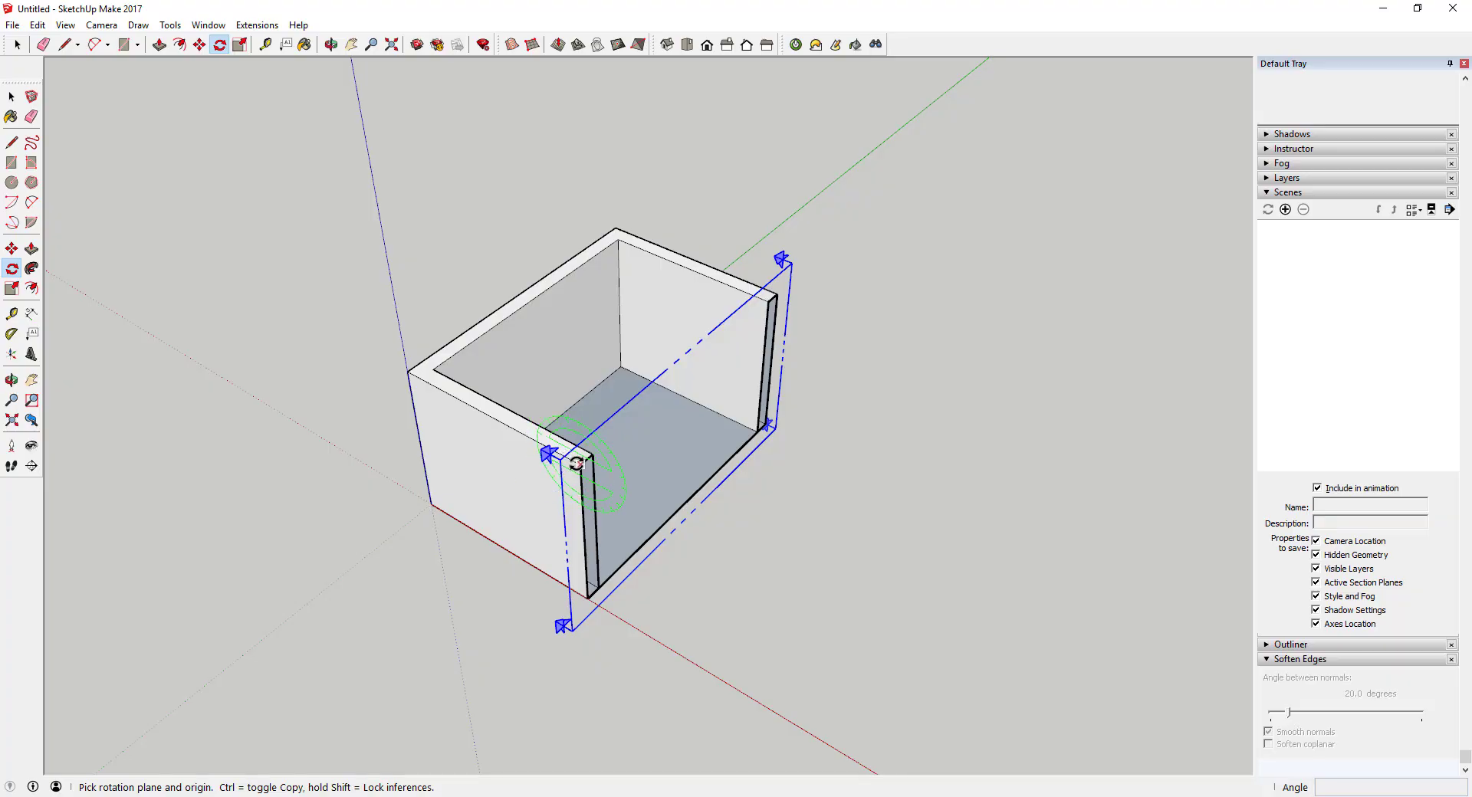
{"action": "left_click_drag", "start_coordinate": [580, 463], "coordinate": [775, 294]}
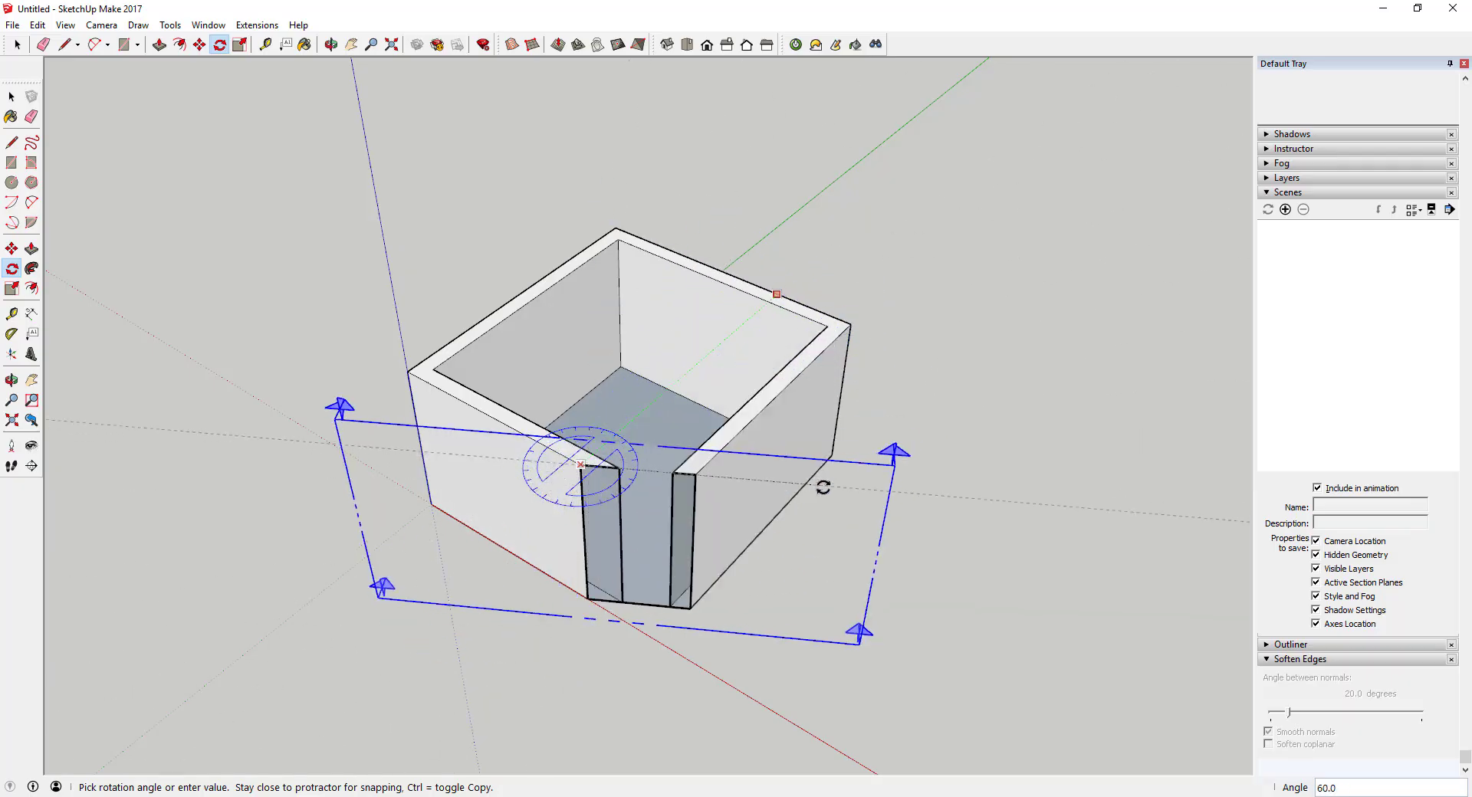
{"action": "left_click", "coordinate": [848, 439]}
{"action": "key", "text": "space"}
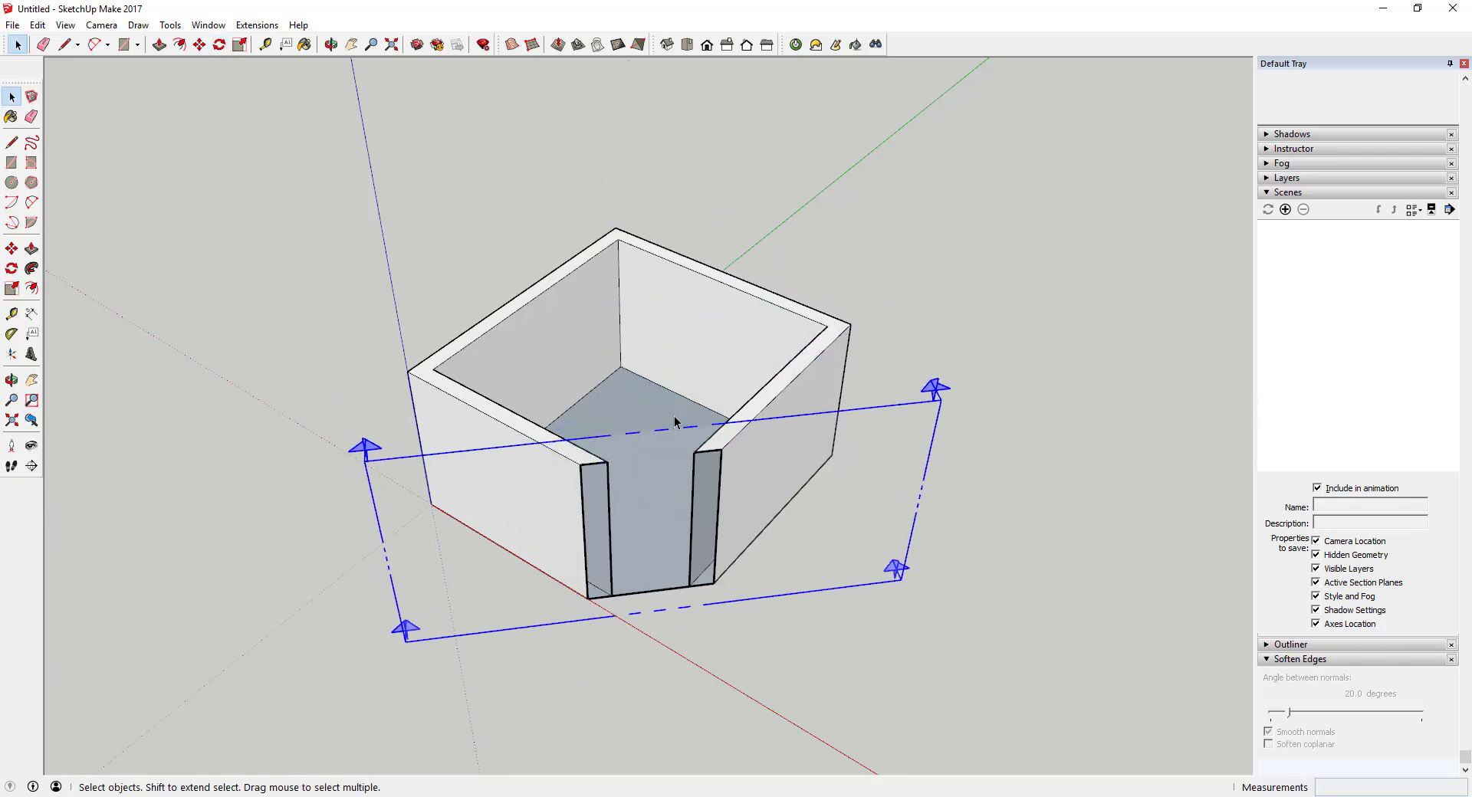
Move the rotated section plane through the box, perpendicular to its own face
{"action": "key", "text": "m"}
{"action": "left_click", "coordinate": [648, 426]}
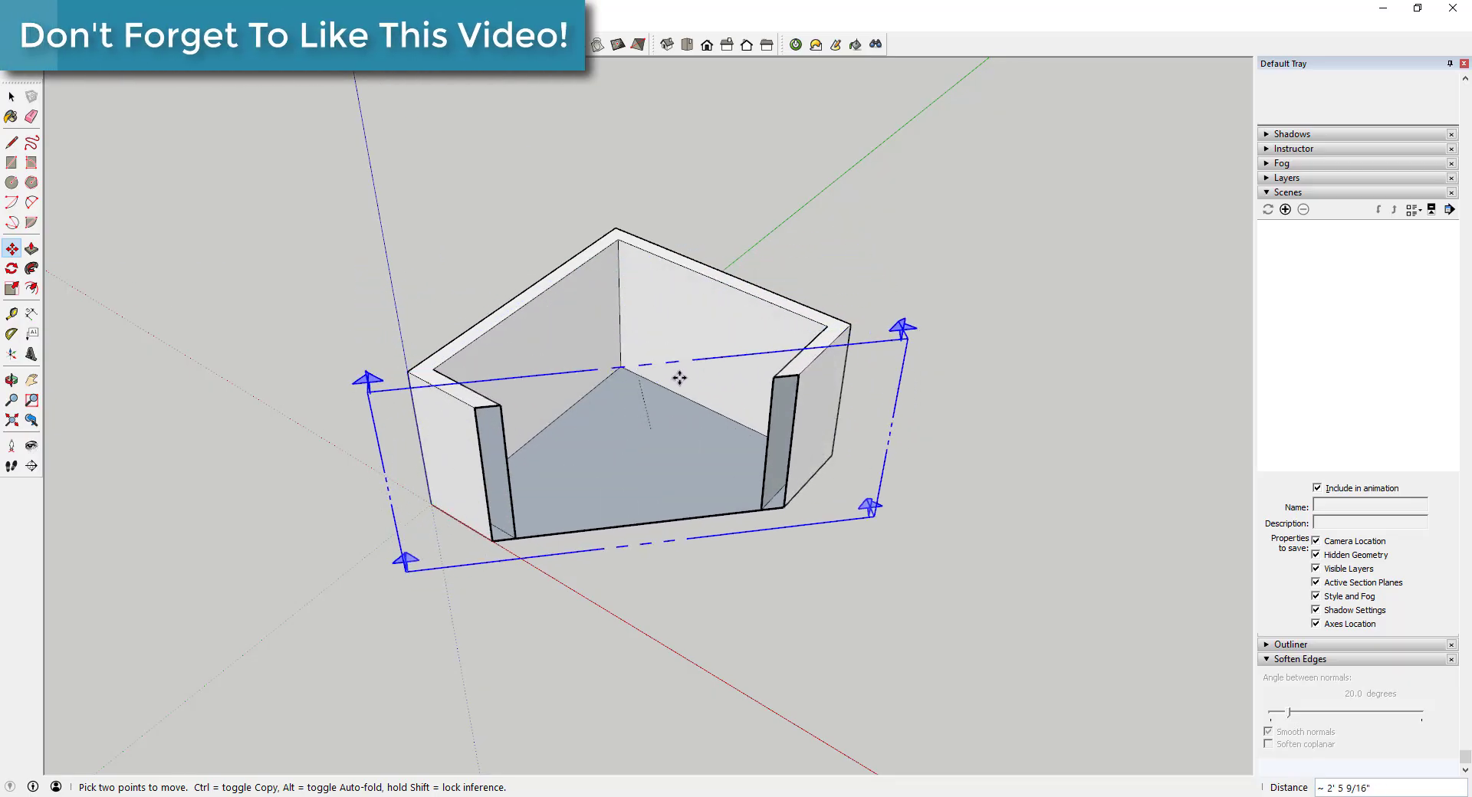
{"action": "left_click", "coordinate": [685, 421]}
{"action": "key", "text": "space"}
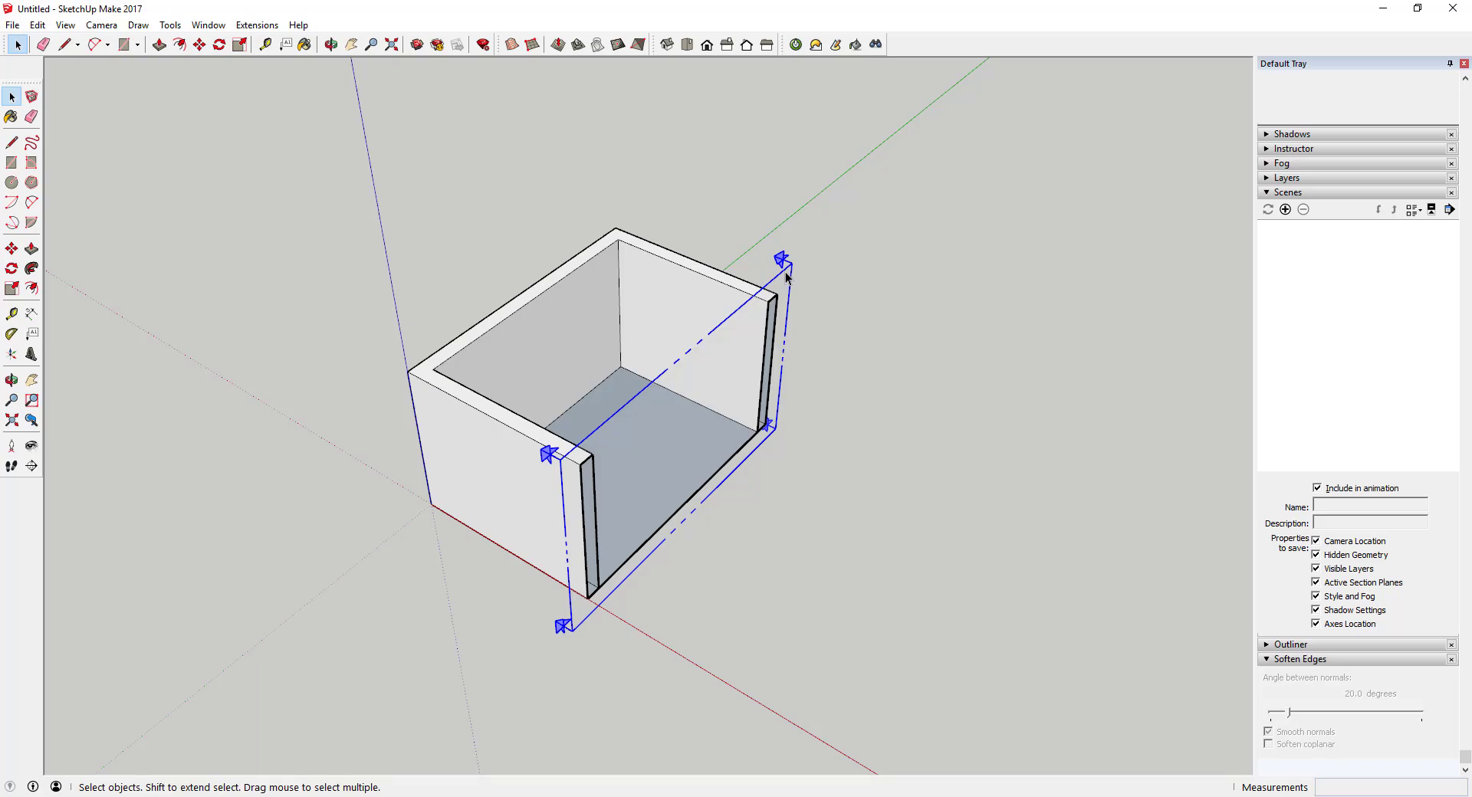
Slide the upright section plane slightly outward along the red axis
{"action": "middle_click_drag", "start_coordinate": [793, 339], "coordinate": [788, 301]}
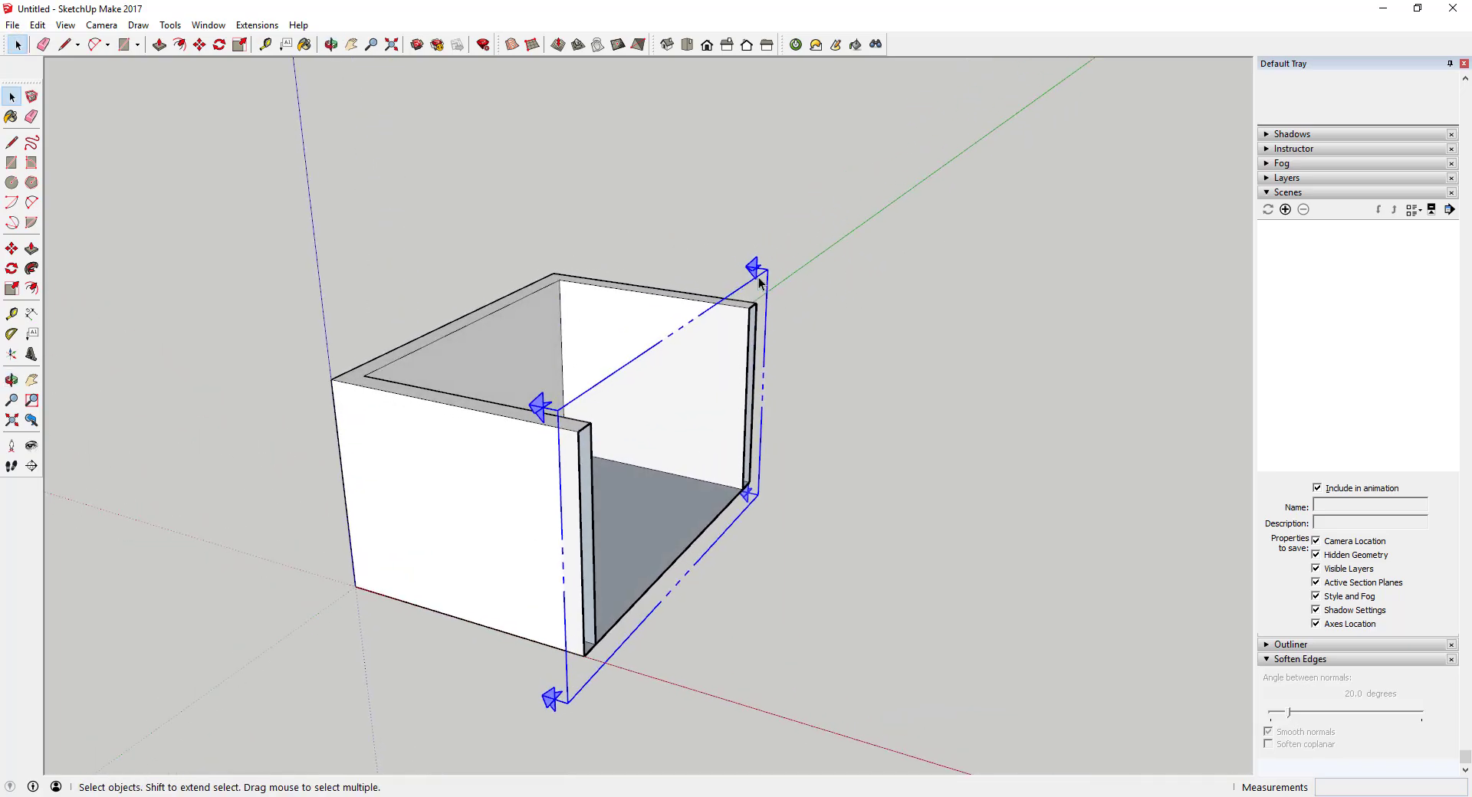
{"action": "key", "text": "m"}
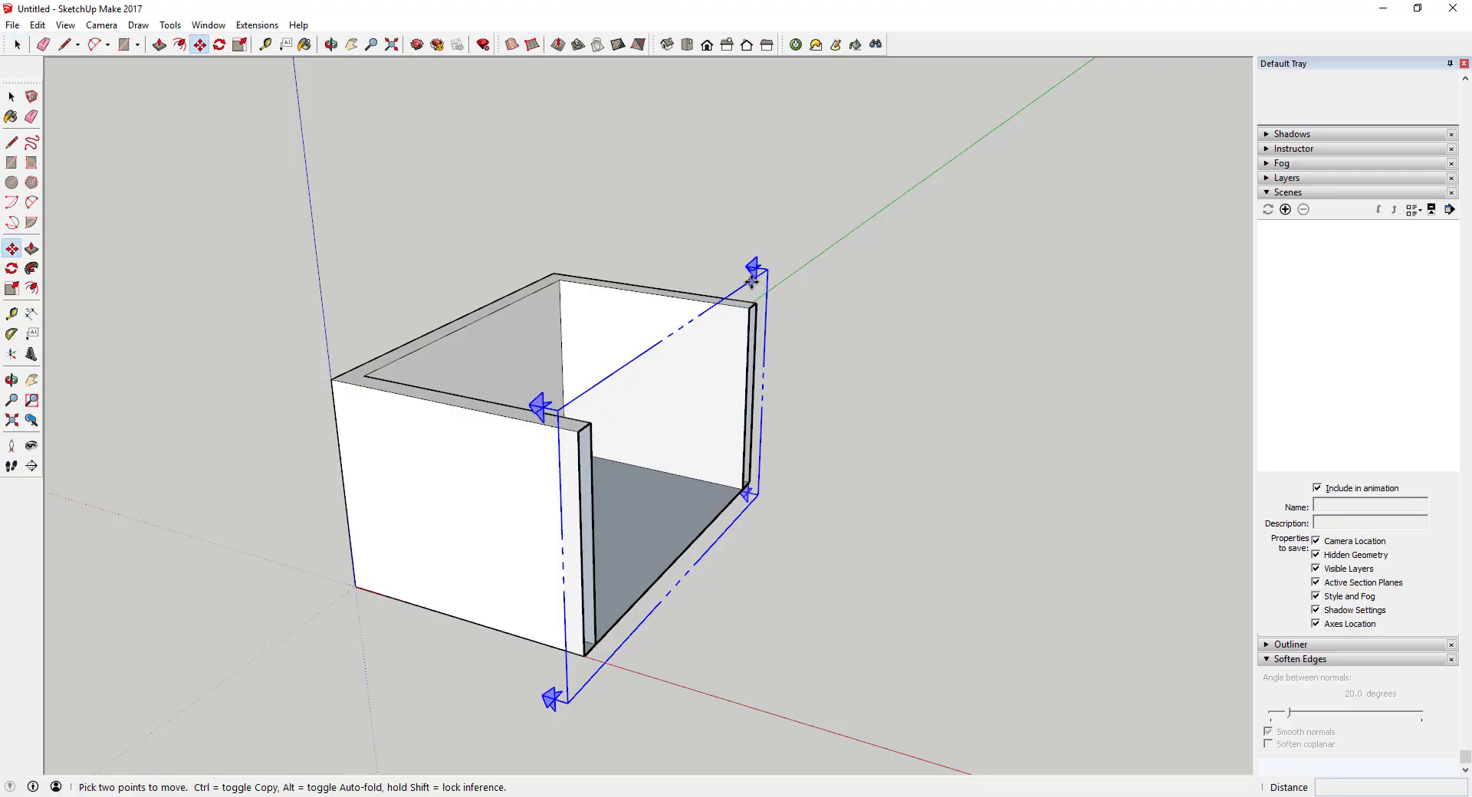
{"action": "left_click", "coordinate": [752, 282]}
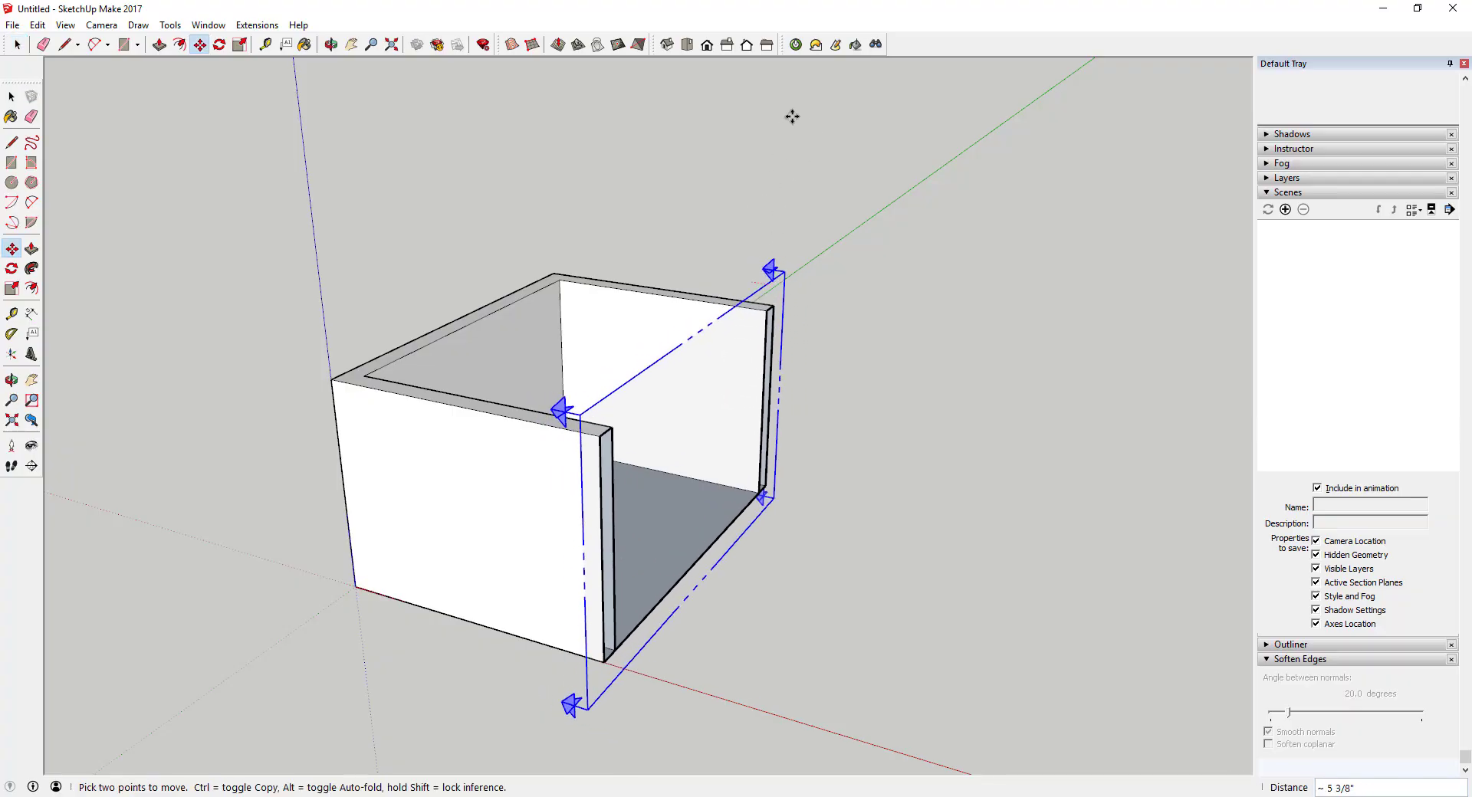
{"action": "key", "text": "space"}
Draw a ground rectangle about 12' 6" by 48' 4" beside the box to stretch the section plane, and undo the rectangle
{"action": "scroll", "coordinate": [765, 313], "scroll_direction": "down", "scroll_amount": 2}
{"action": "scroll", "coordinate": [763, 339], "scroll_direction": "down", "scroll_amount": 2}
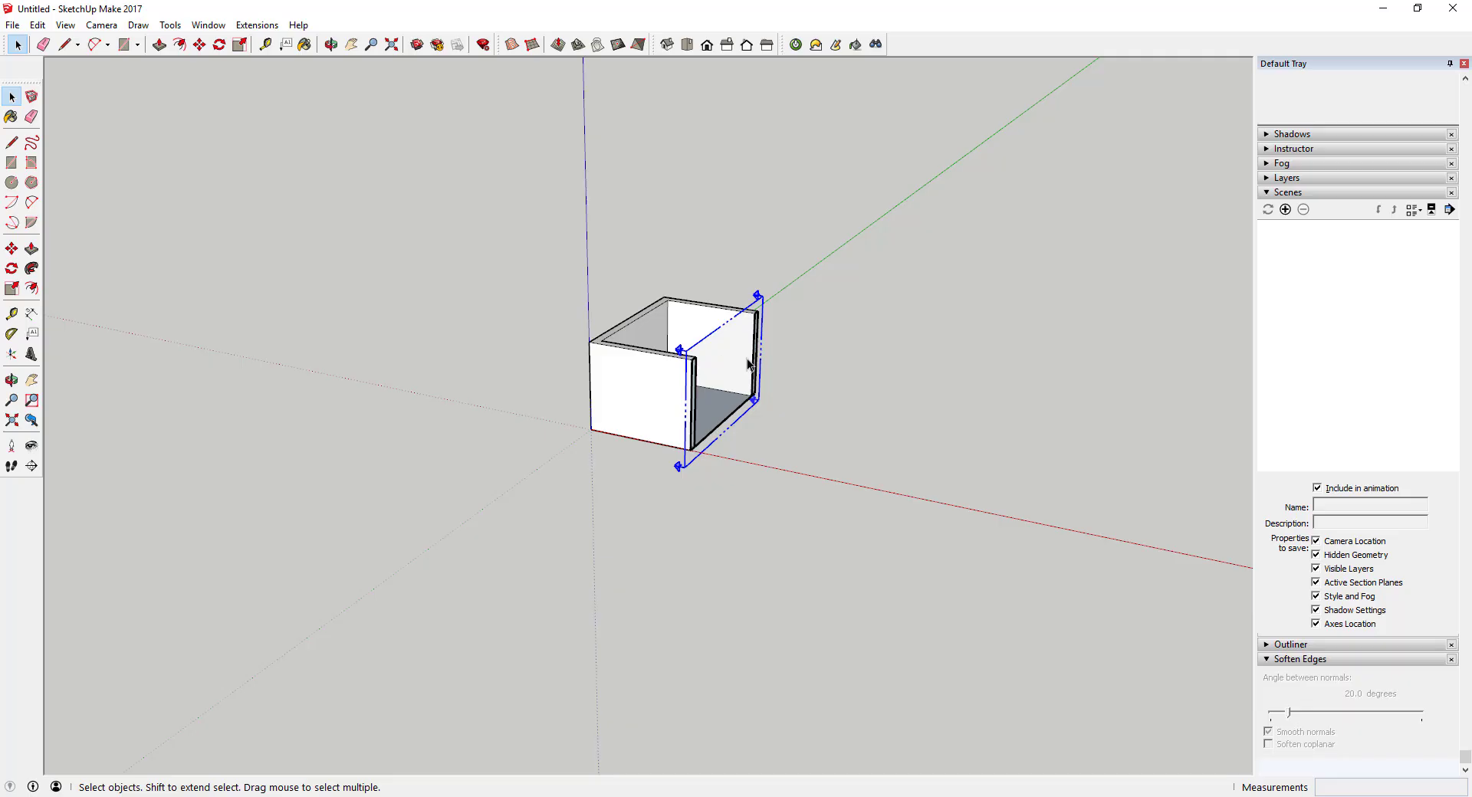
{"action": "scroll", "coordinate": [748, 365], "scroll_direction": "up", "scroll_amount": 2}
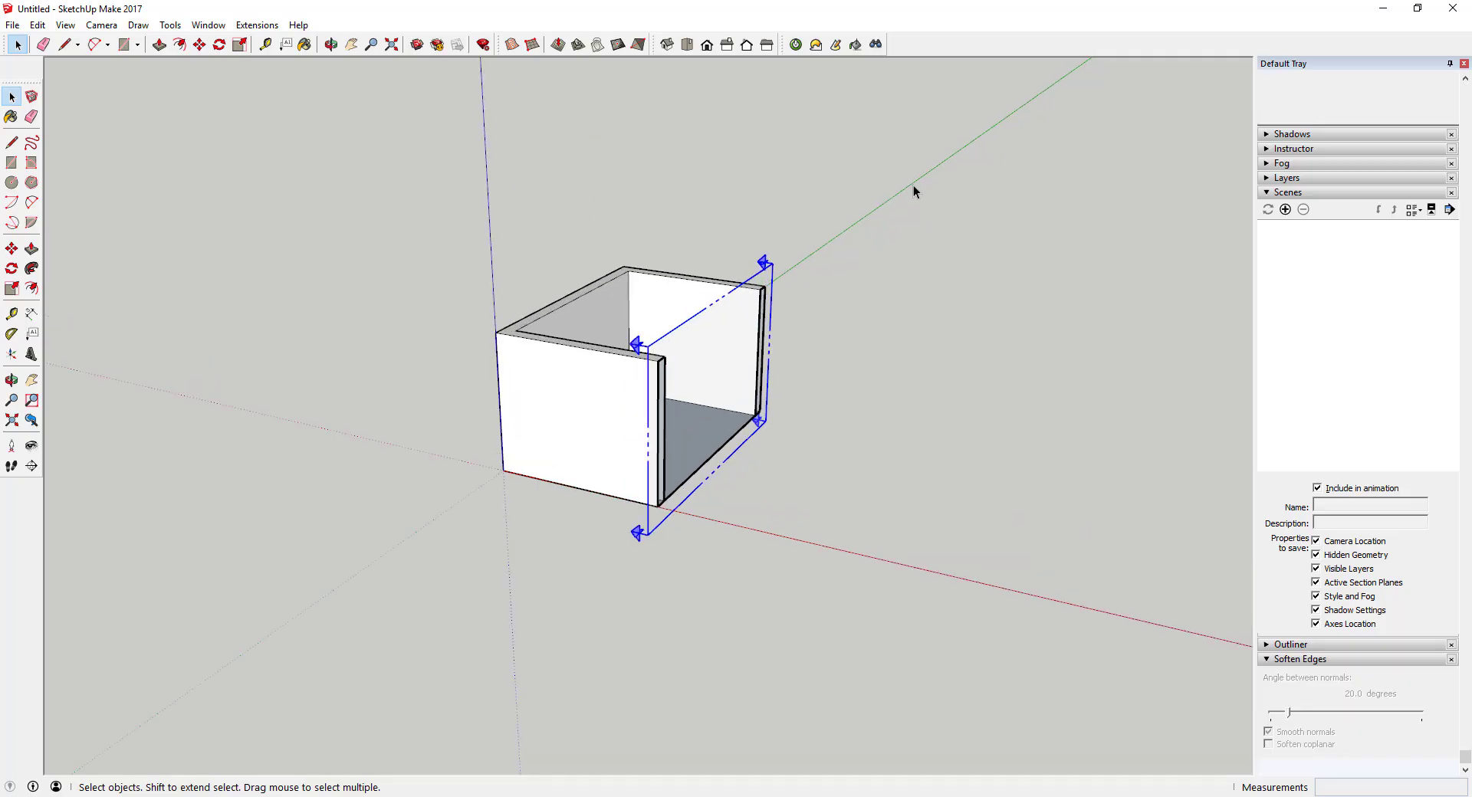
{"action": "scroll", "coordinate": [913, 191], "scroll_direction": "down", "scroll_amount": 1}
{"action": "key", "text": "r"}
{"action": "left_click", "coordinate": [817, 327]}
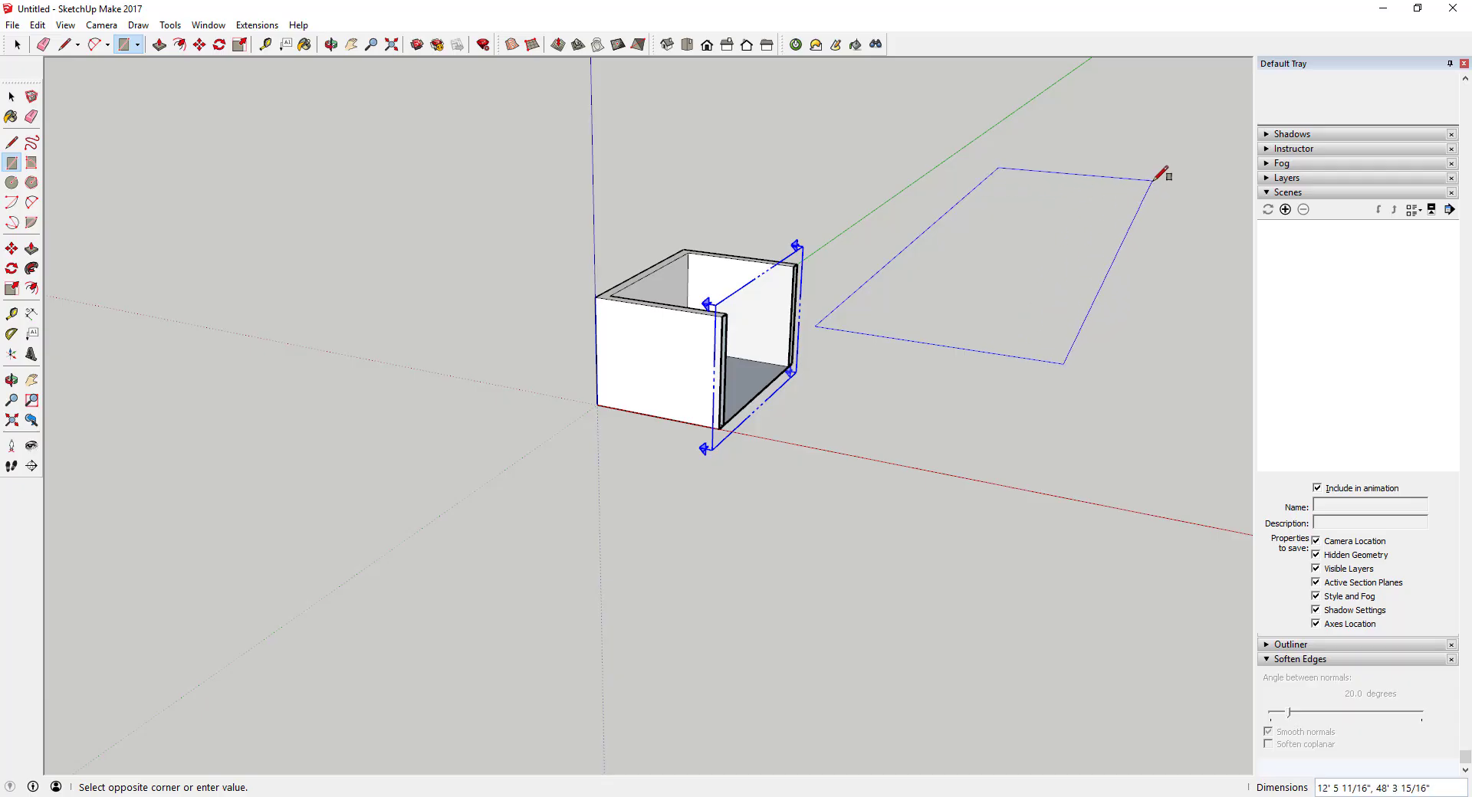
{"action": "left_click", "coordinate": [1161, 175]}
{"action": "middle_click_drag", "start_coordinate": [978, 189], "coordinate": [844, 245]}
{"action": "key", "text": "space"}
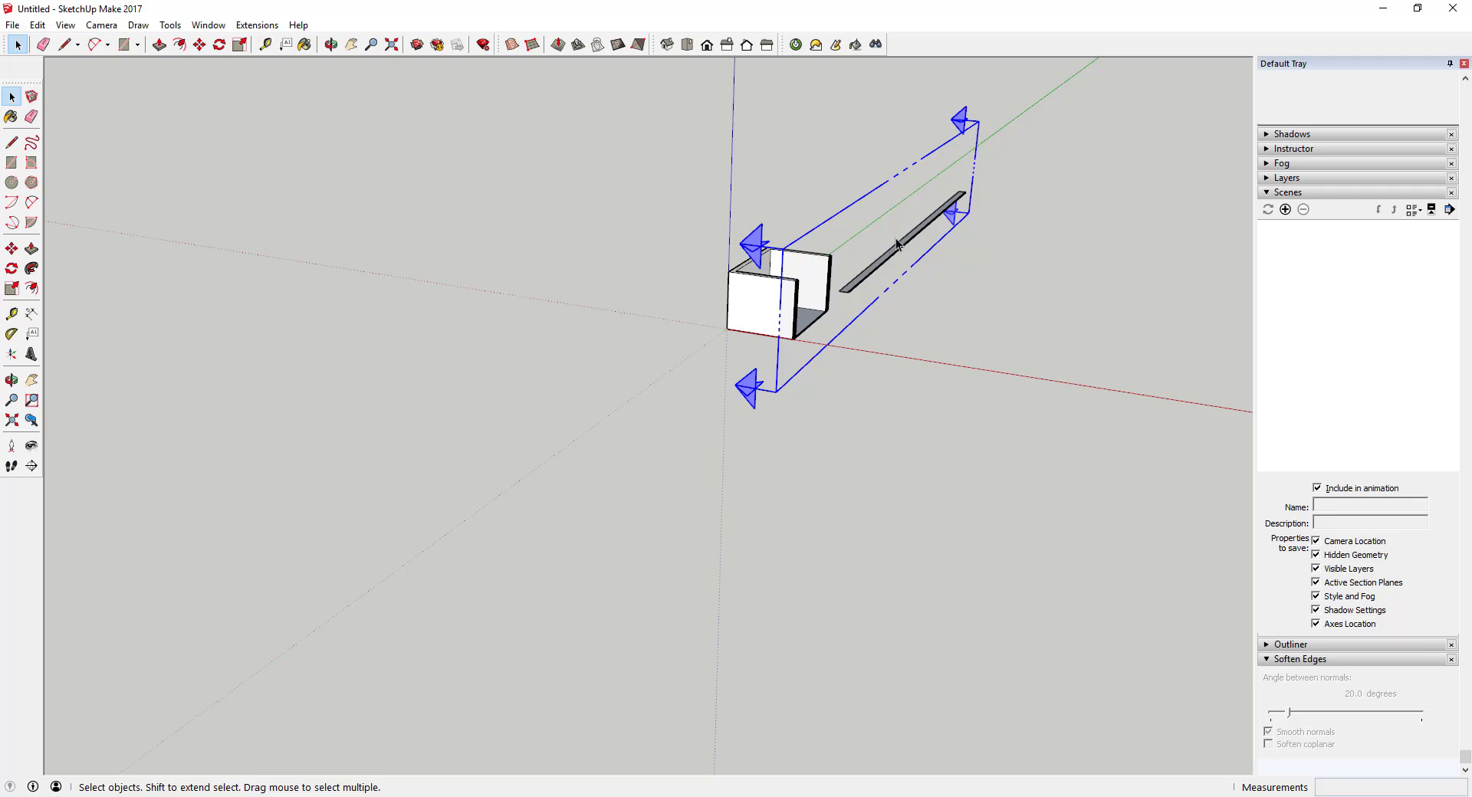
{"action": "key", "text": "ctrl+z"}
{"action": "scroll", "coordinate": [848, 310], "scroll_direction": "up", "scroll_amount": 5}
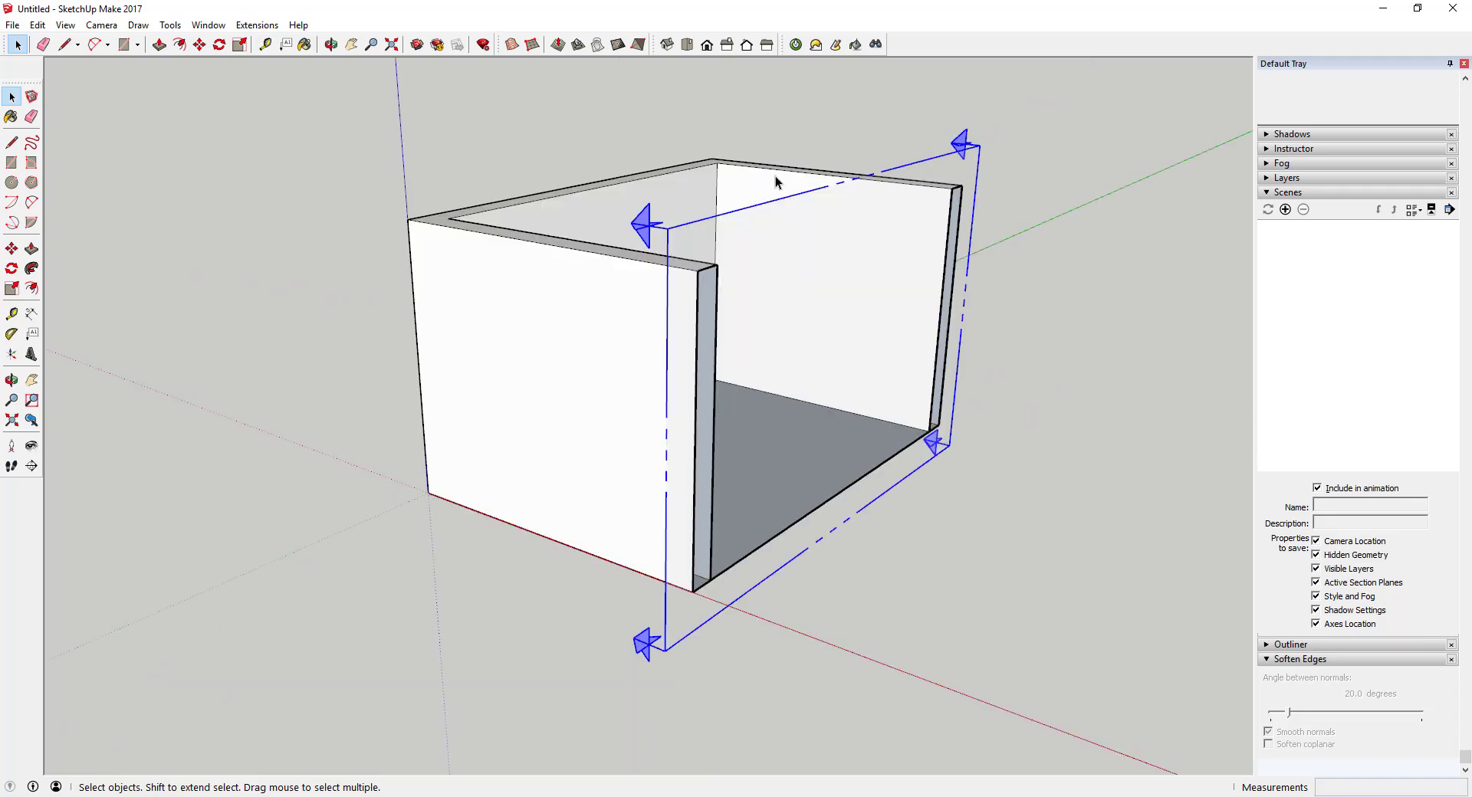
Reverse the section plane's direction and view the remaining half of the box from the opposite side
{"action": "right_click", "coordinate": [922, 159]}
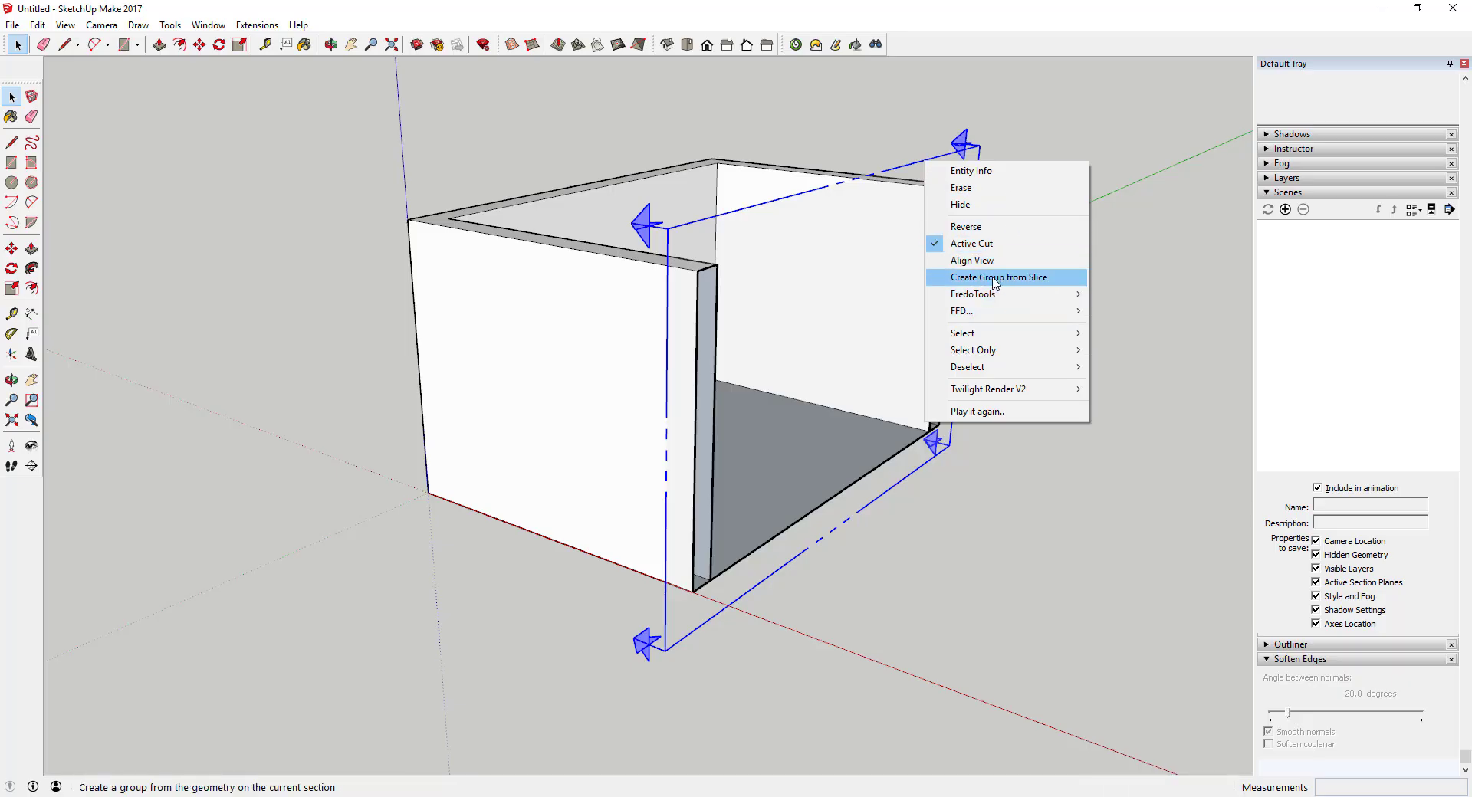
{"action": "left_click", "coordinate": [970, 227]}
{"action": "middle_click_drag", "start_coordinate": [762, 295], "coordinate": [1305, 268]}
{"action": "scroll", "coordinate": [1027, 252], "scroll_direction": "up", "scroll_amount": 2}
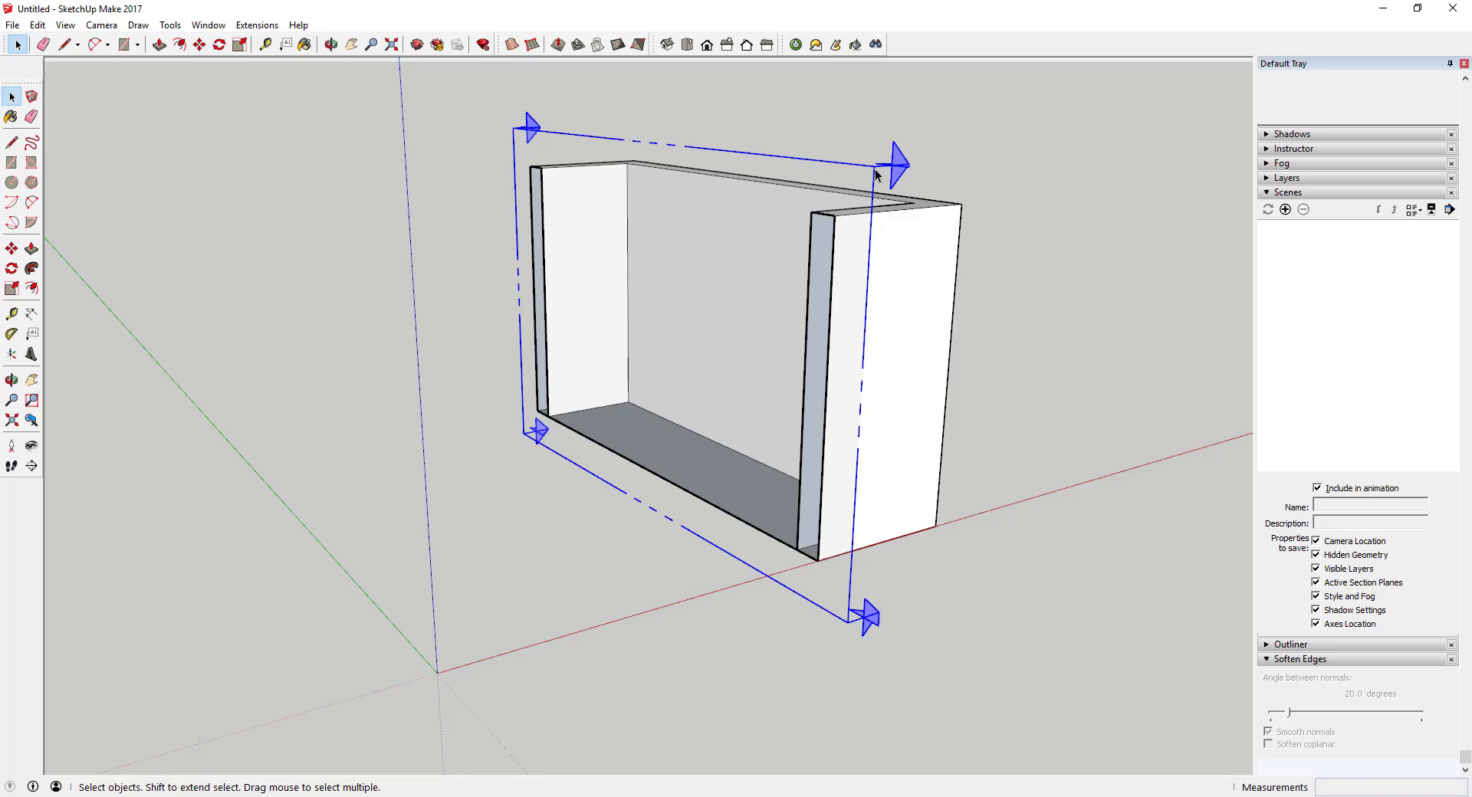
Reverse the section plane back to its original direction and view the cut opening
{"action": "right_click", "coordinate": [959, 242]}
{"action": "left_click", "coordinate": [920, 248]}
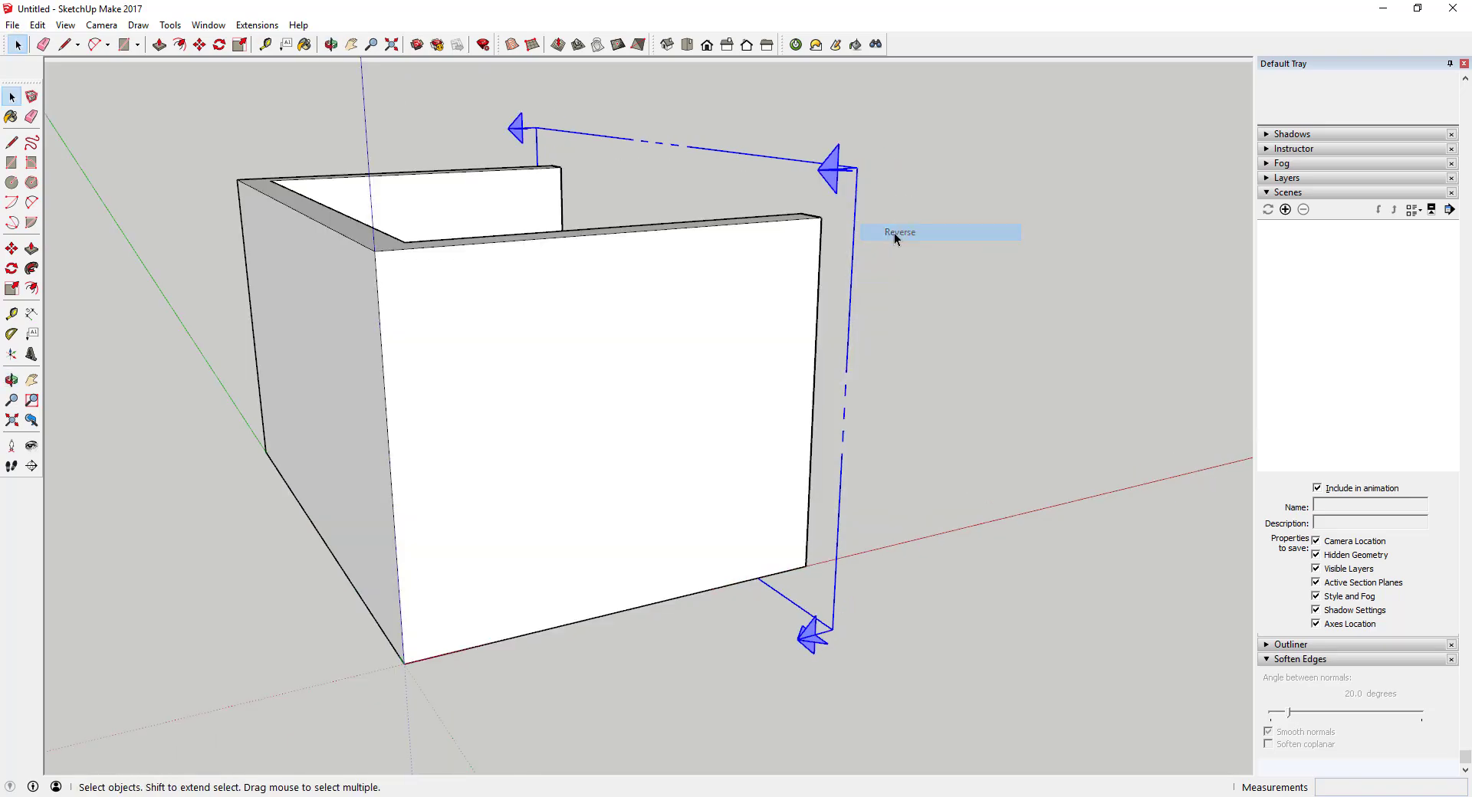
{"action": "middle_click_drag", "start_coordinate": [920, 248], "coordinate": [569, 242]}
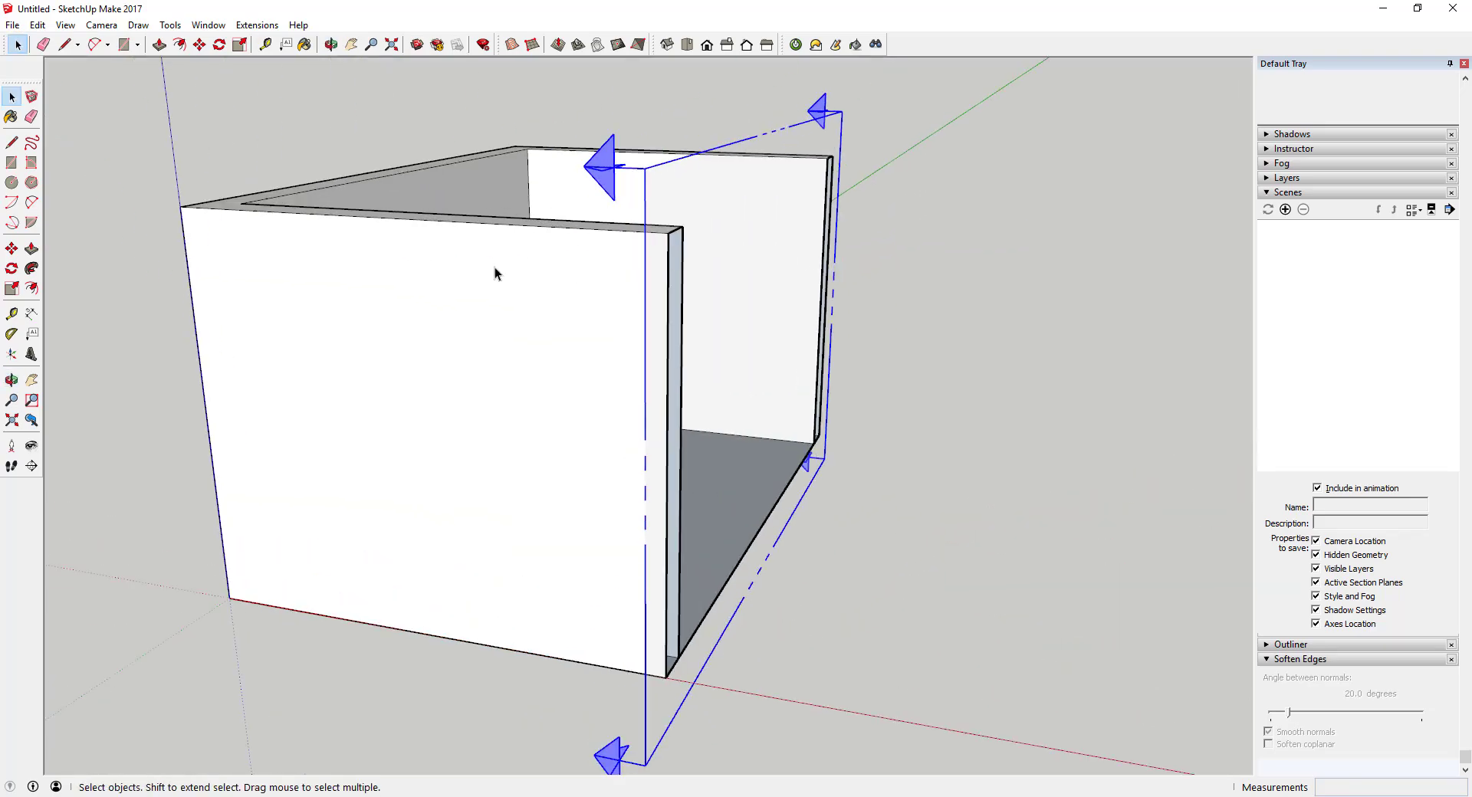
{"action": "scroll", "coordinate": [805, 329], "scroll_direction": "down", "scroll_amount": 3}
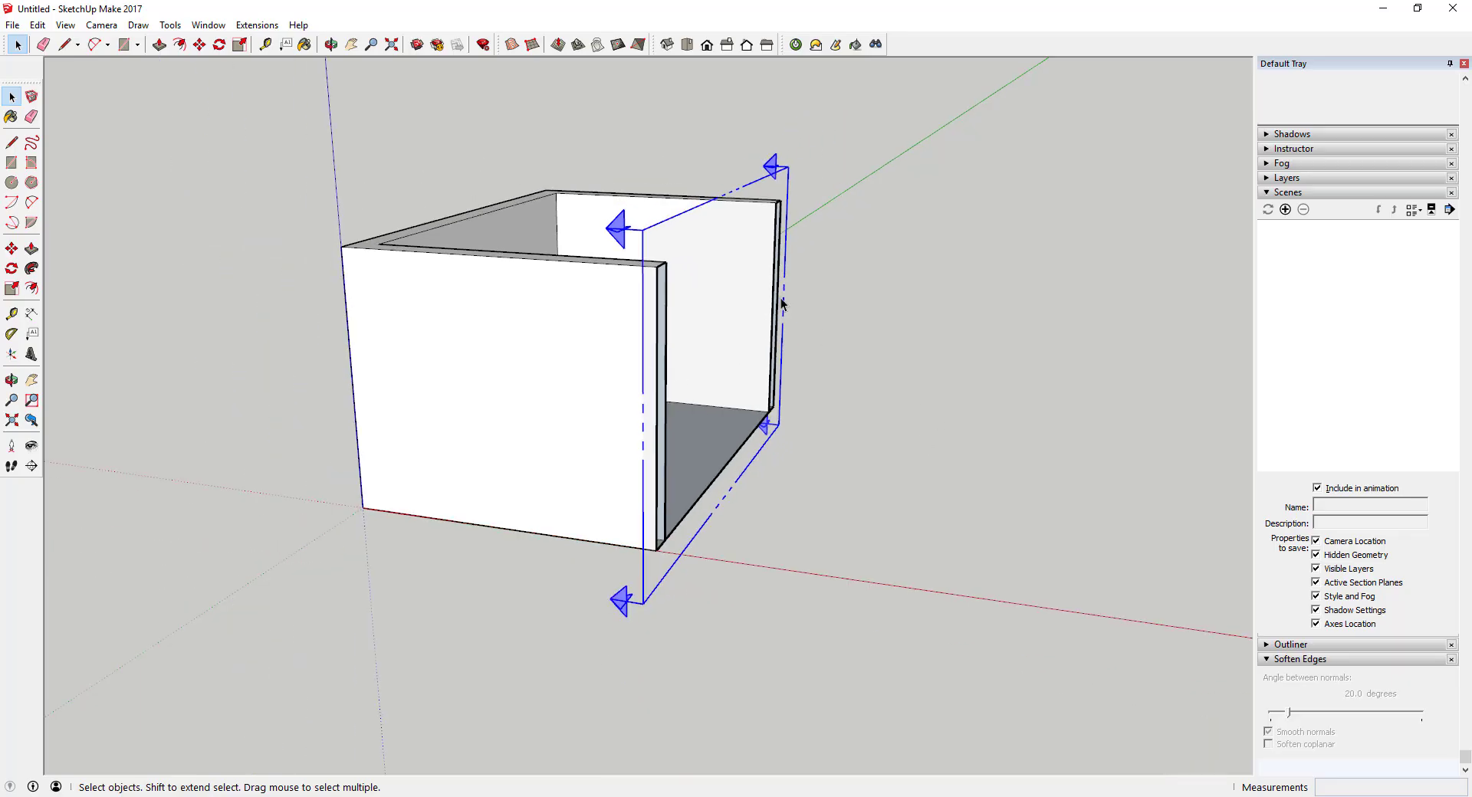
Reverse the section plane once more to cut away the box's other half
{"action": "right_click", "coordinate": [782, 173]}
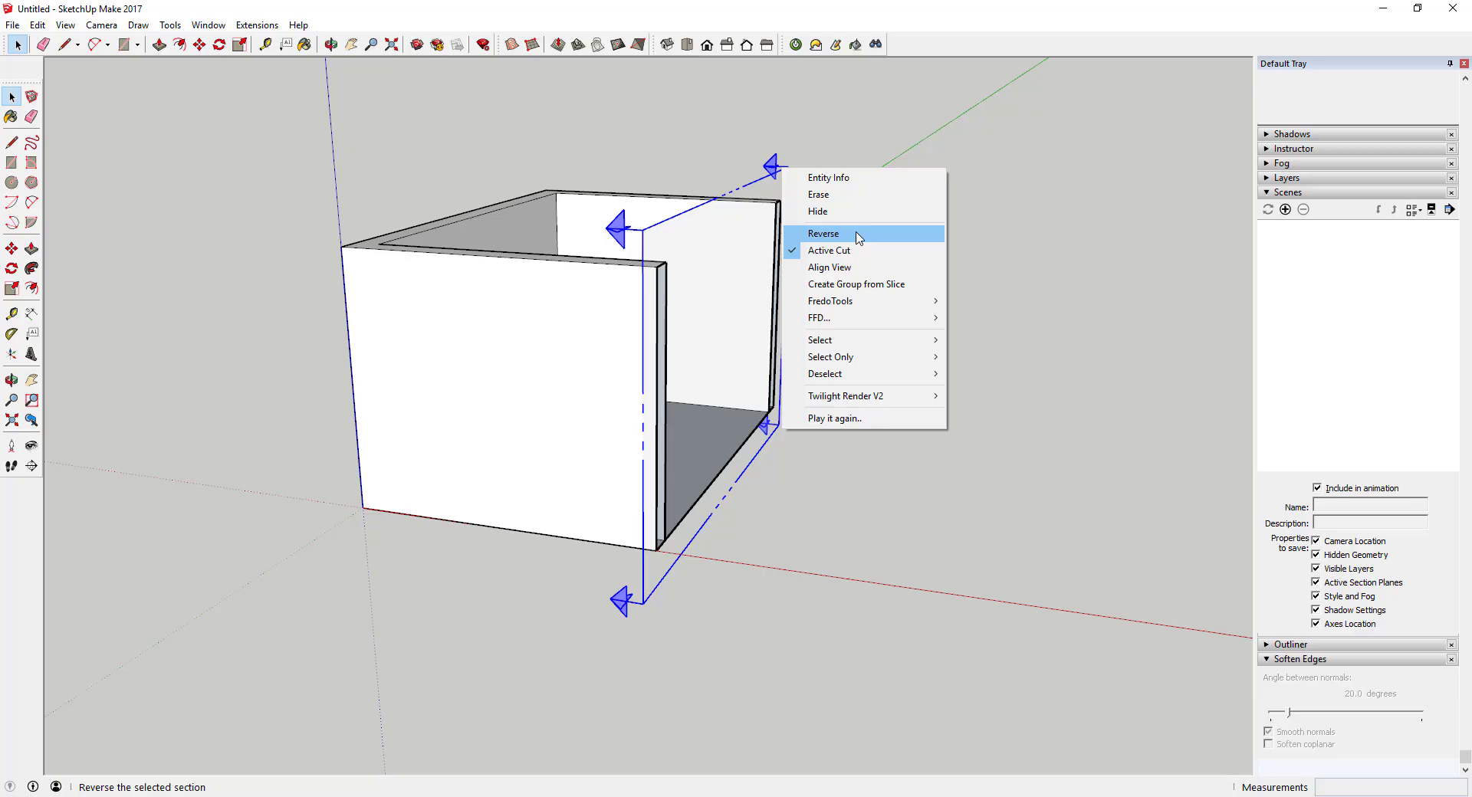
{"action": "left_click", "coordinate": [823, 233]}
{"action": "middle_click_drag", "start_coordinate": [667, 329], "coordinate": [687, 210]}
{"action": "key", "text": "space"}
Restore the section plane's original cutting direction by reversing it
{"action": "right_click", "coordinate": [687, 212]}
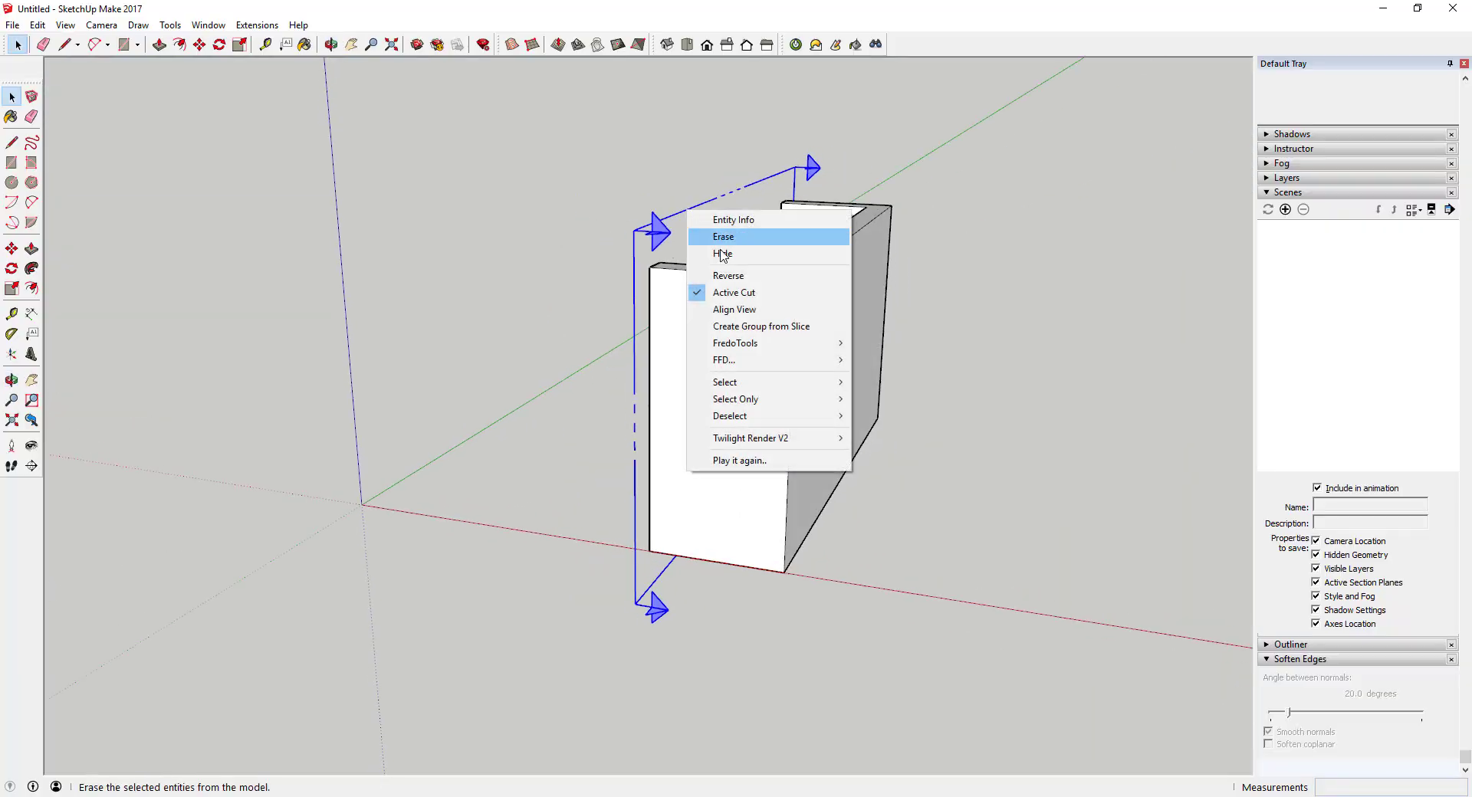
{"action": "left_click", "coordinate": [725, 275]}
{"action": "middle_click_drag", "start_coordinate": [733, 272], "coordinate": [627, 222]}
Deactivate the section plane's active cut and activate it again
{"action": "right_click", "coordinate": [641, 224]}
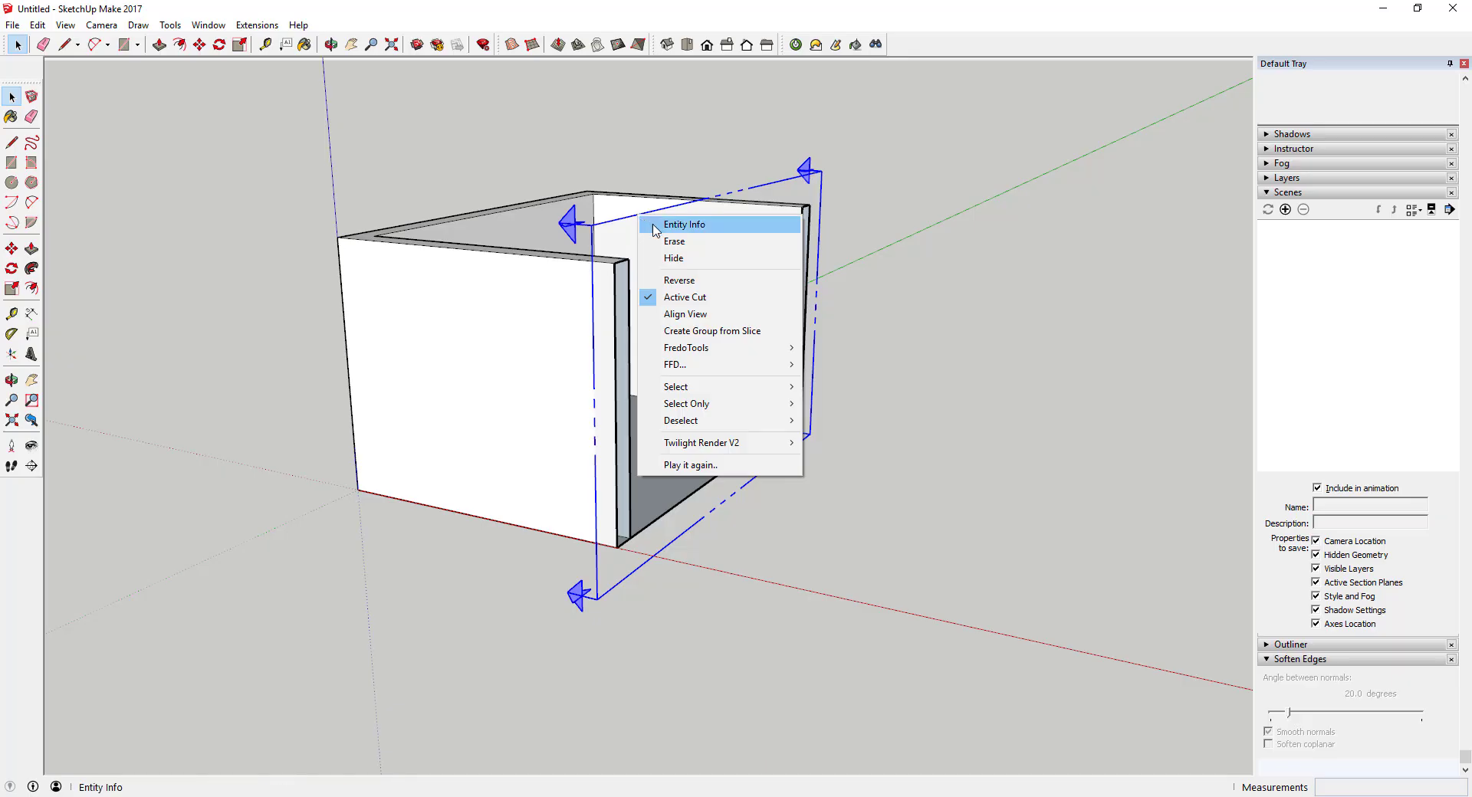
{"action": "left_click", "coordinate": [710, 300]}
{"action": "right_click", "coordinate": [628, 222]}
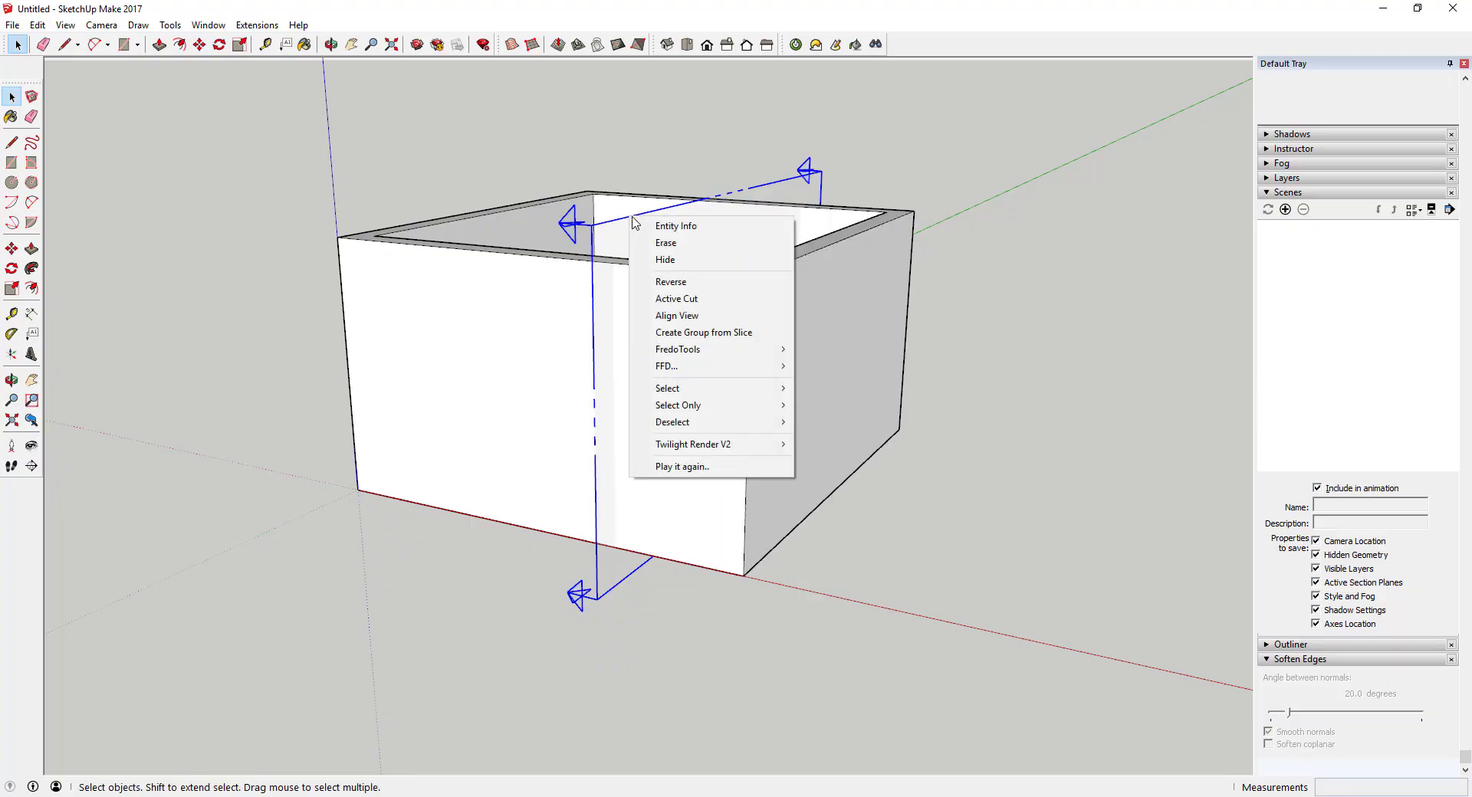
{"action": "left_click", "coordinate": [690, 305]}
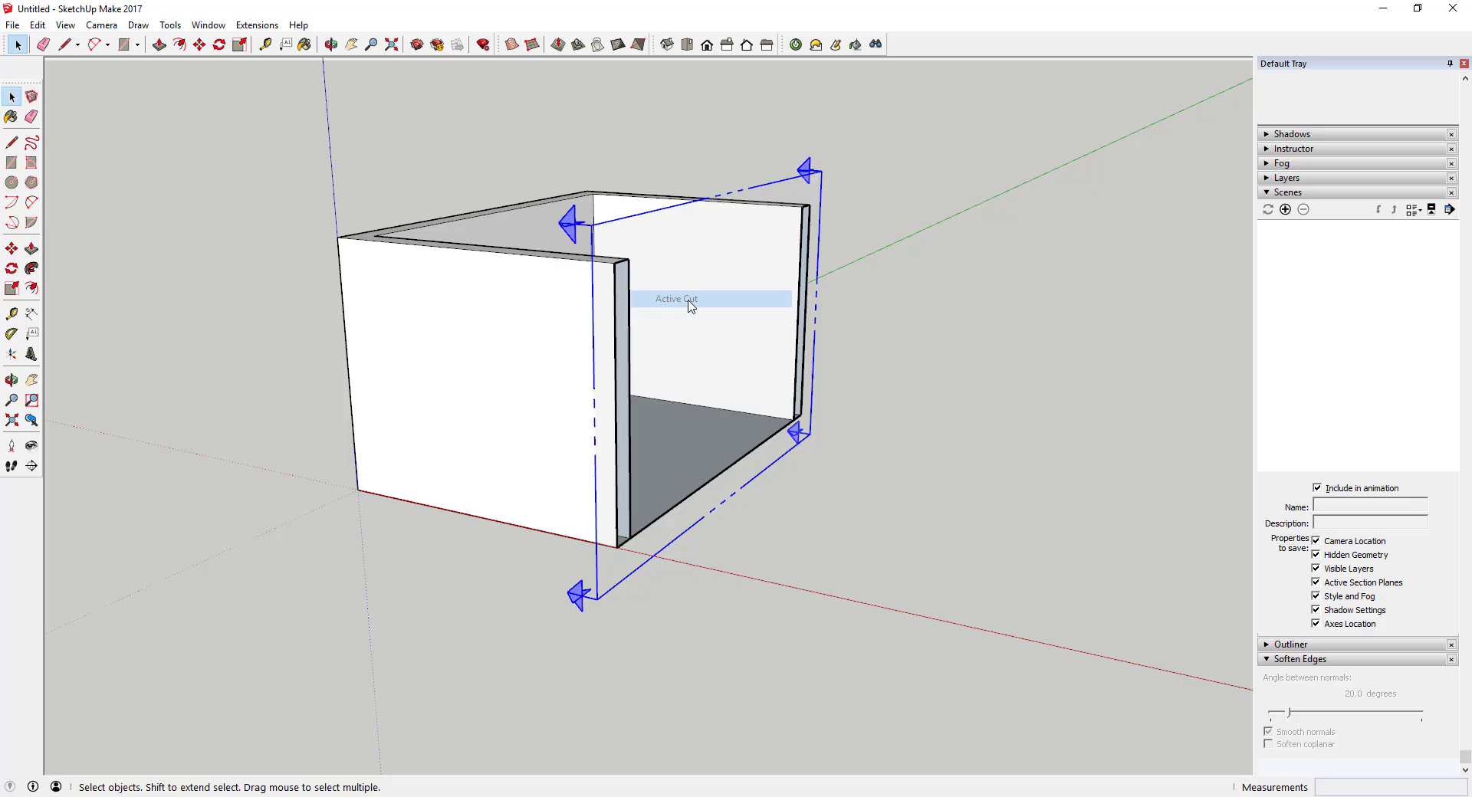
Deactivate the section plane's active cut so the whole box is displayed
{"action": "right_click", "coordinate": [632, 221]}
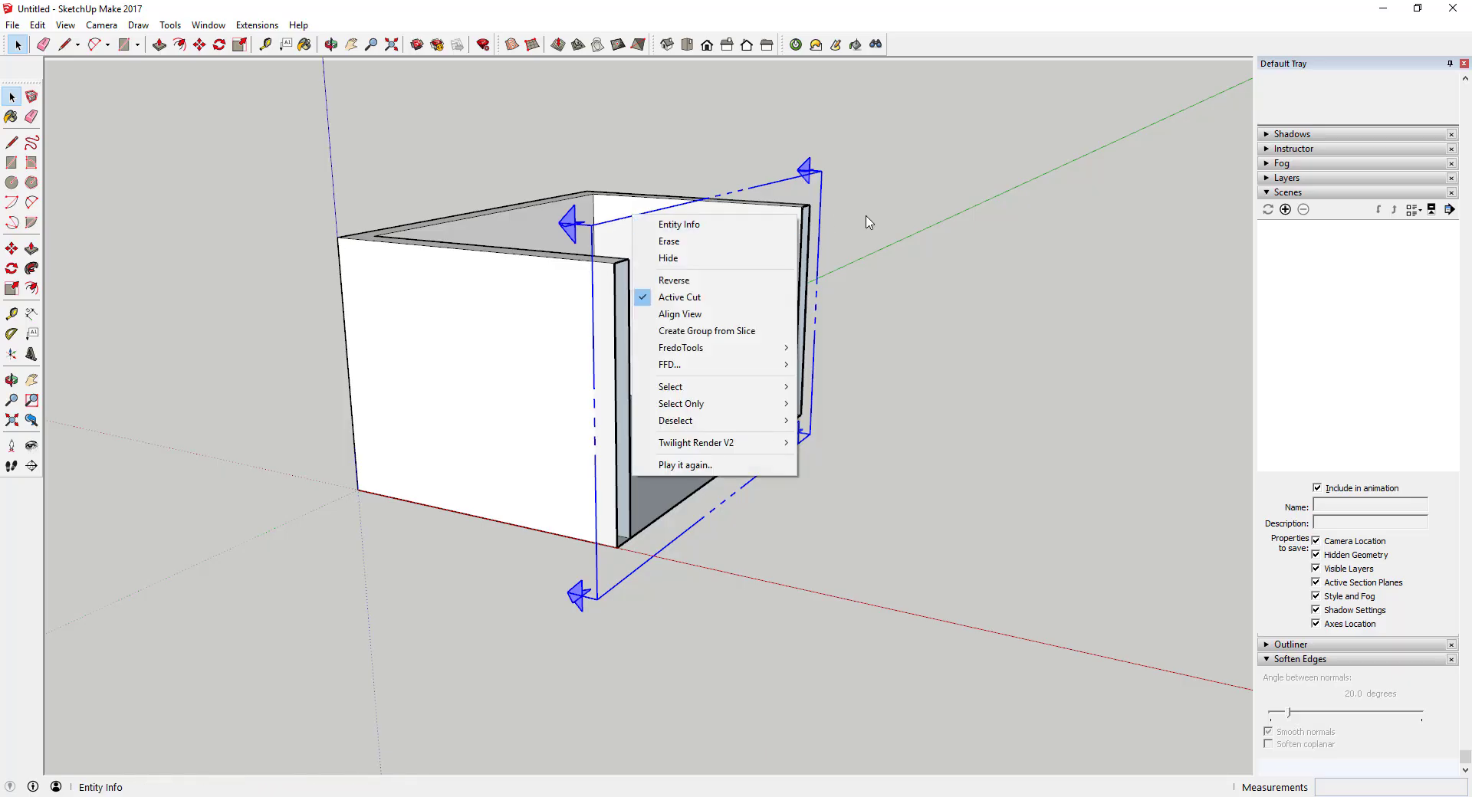
{"action": "left_click", "coordinate": [811, 202]}
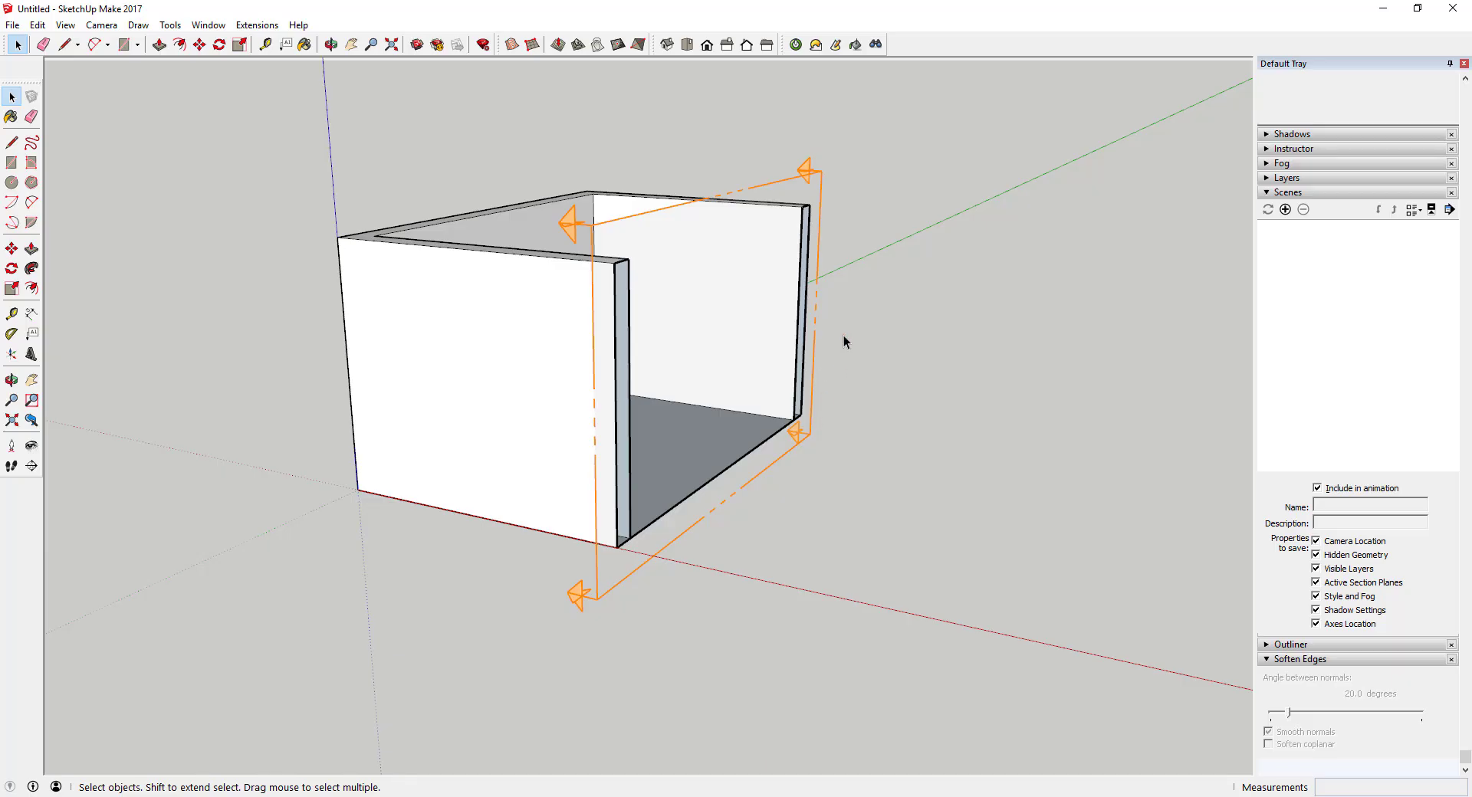
{"action": "scroll", "coordinate": [844, 337], "scroll_direction": "down", "scroll_amount": 2}
{"action": "right_click", "coordinate": [714, 261]}
{"action": "right_click", "coordinate": [693, 265]}
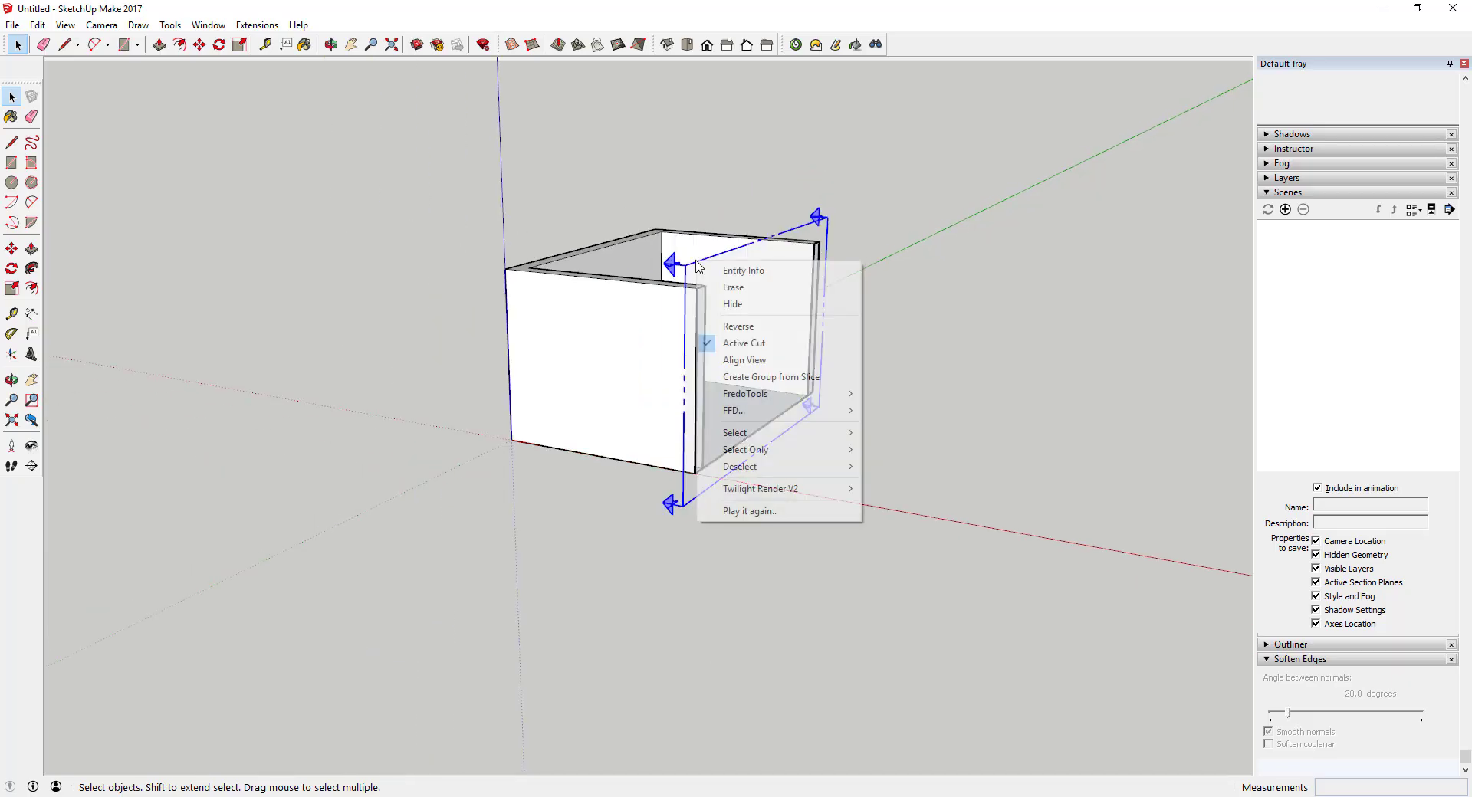
{"action": "left_click", "coordinate": [729, 343]}
Lengthen the box along the red axis by selecting its end wall and moving it outward
{"action": "middle_click_drag", "start_coordinate": [725, 346], "coordinate": [782, 187]}
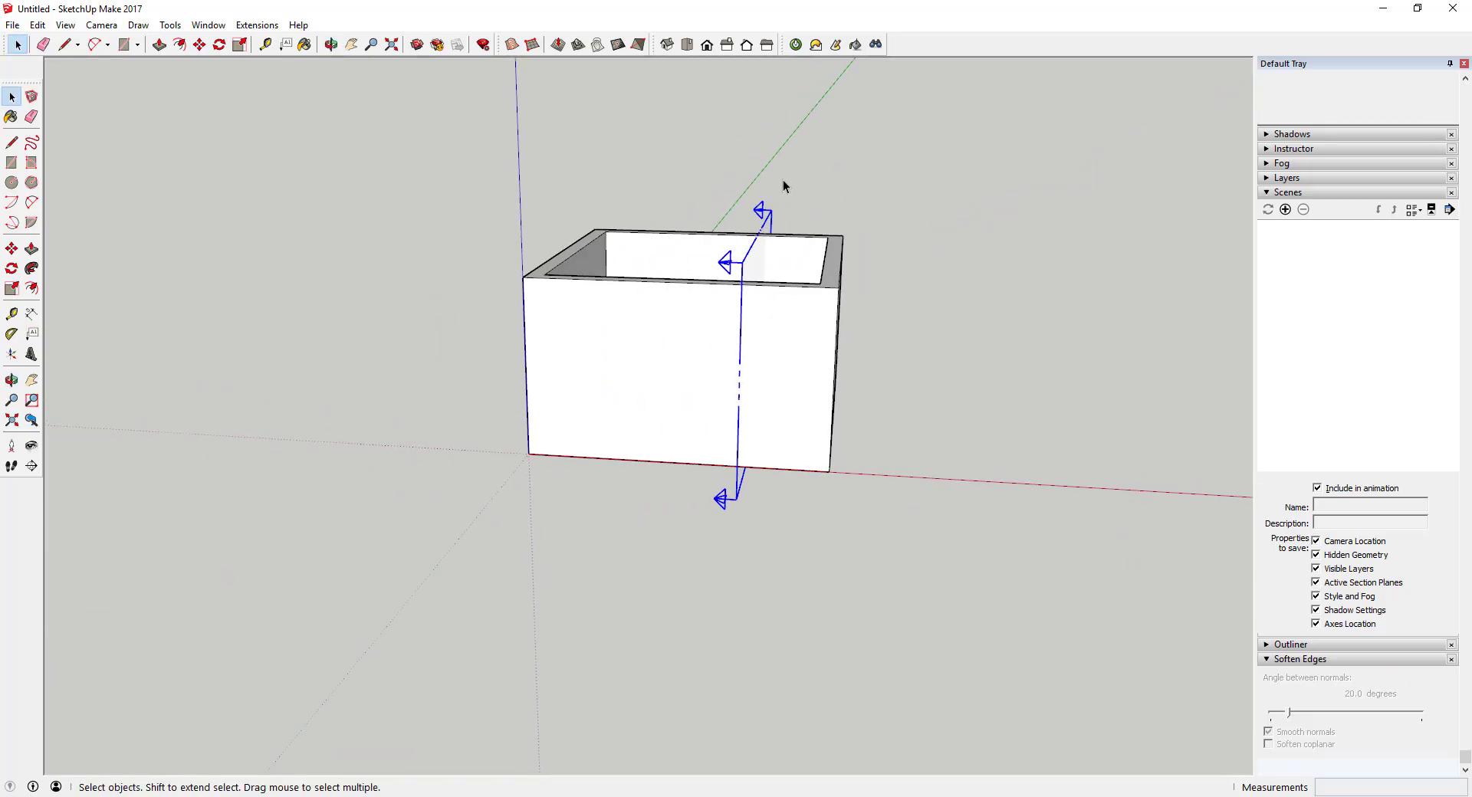
{"action": "left_click_drag", "start_coordinate": [782, 187], "coordinate": [949, 576]}
{"action": "middle_click_drag", "start_coordinate": [949, 577], "coordinate": [918, 503]}
{"action": "key", "text": "m"}
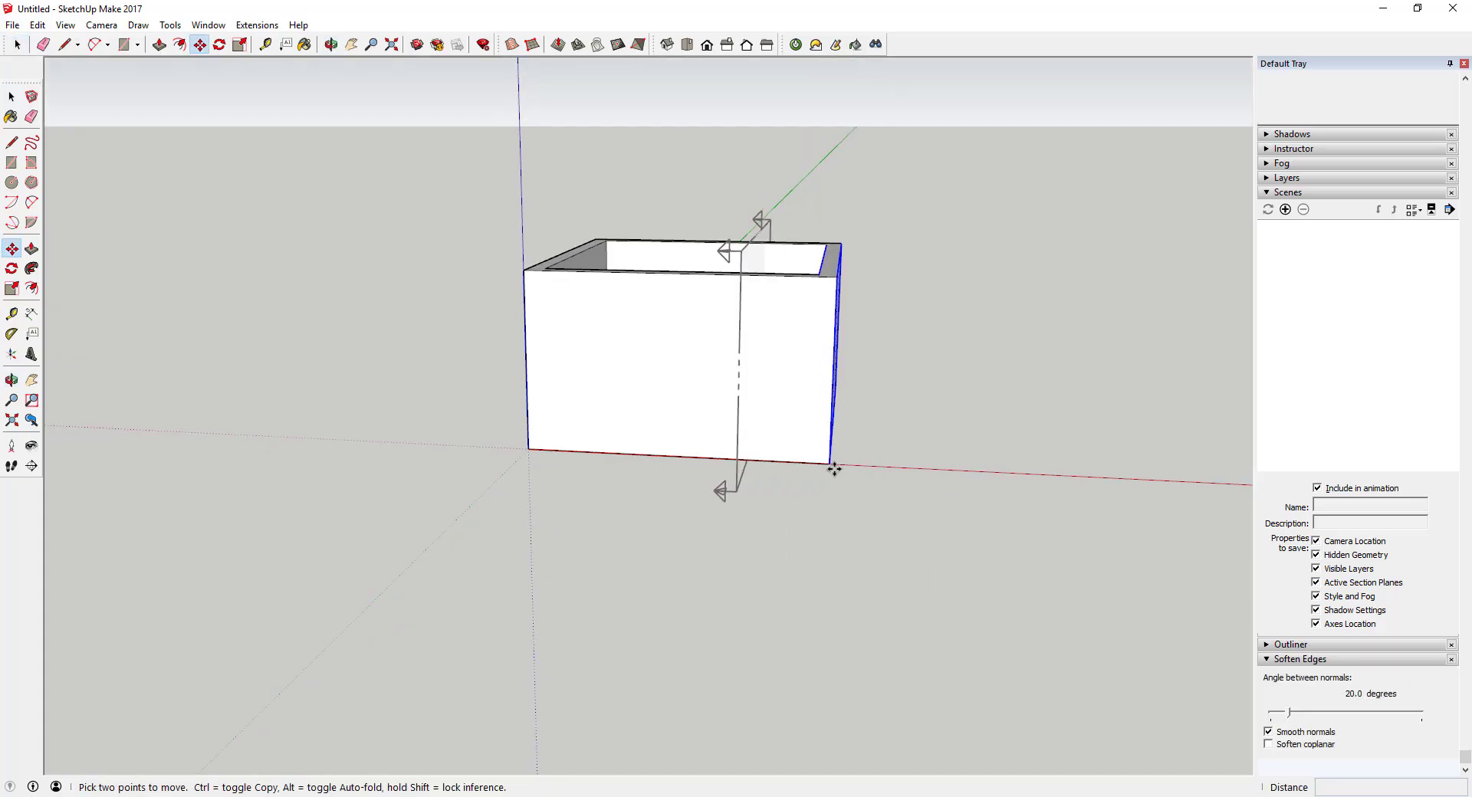
{"action": "left_click", "coordinate": [835, 466]}
{"action": "scroll", "coordinate": [1068, 427], "scroll_direction": "down", "scroll_amount": 3}
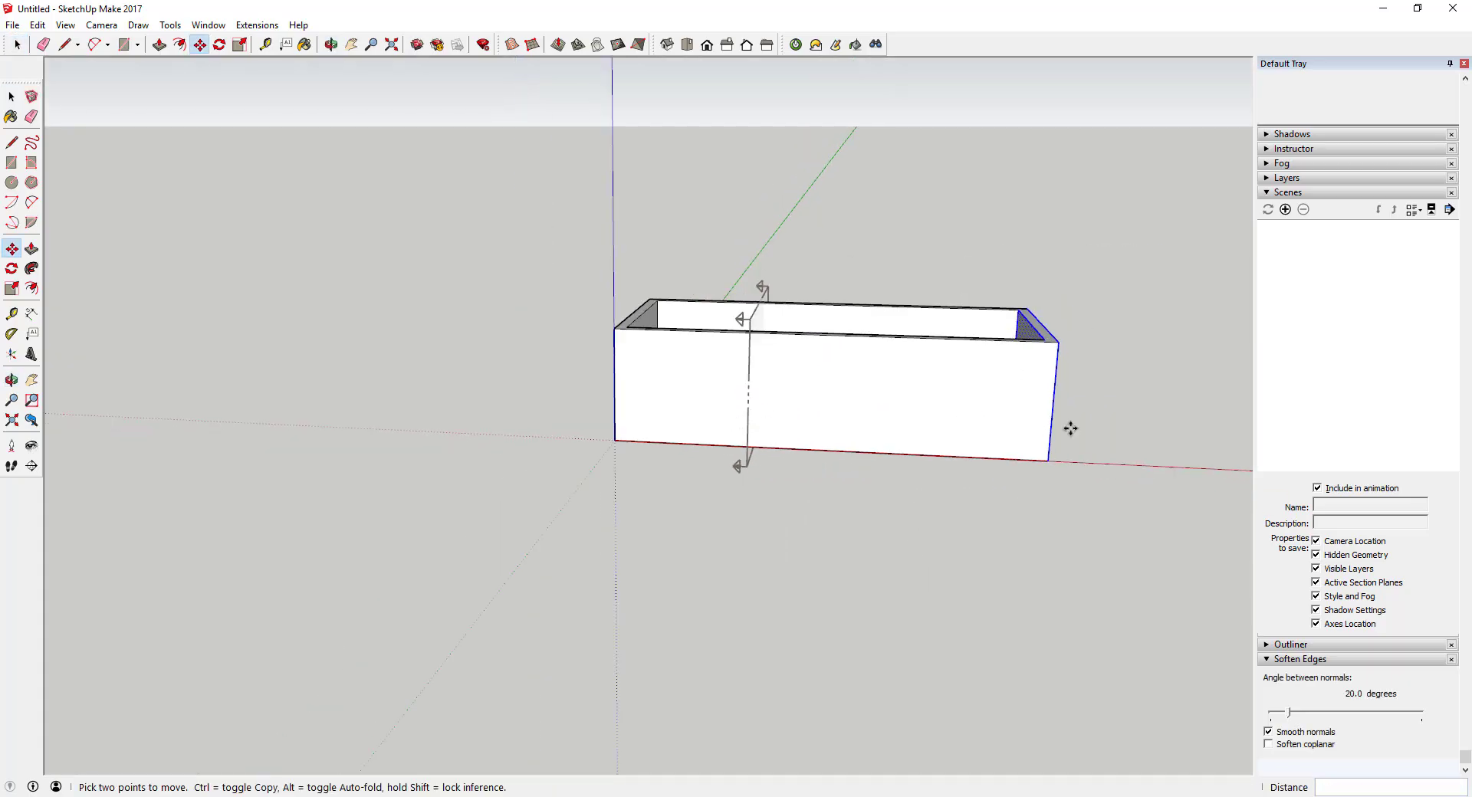
{"action": "scroll", "coordinate": [1030, 483], "scroll_direction": "up", "scroll_amount": 4}
{"action": "left_click", "coordinate": [1112, 481]}
{"action": "key", "text": "space"}
Place a second section plane across the box near its extended end, parallel to the end wall
{"action": "middle_click_drag", "start_coordinate": [1137, 486], "coordinate": [874, 438]}
{"action": "left_click", "coordinate": [207, 25]}
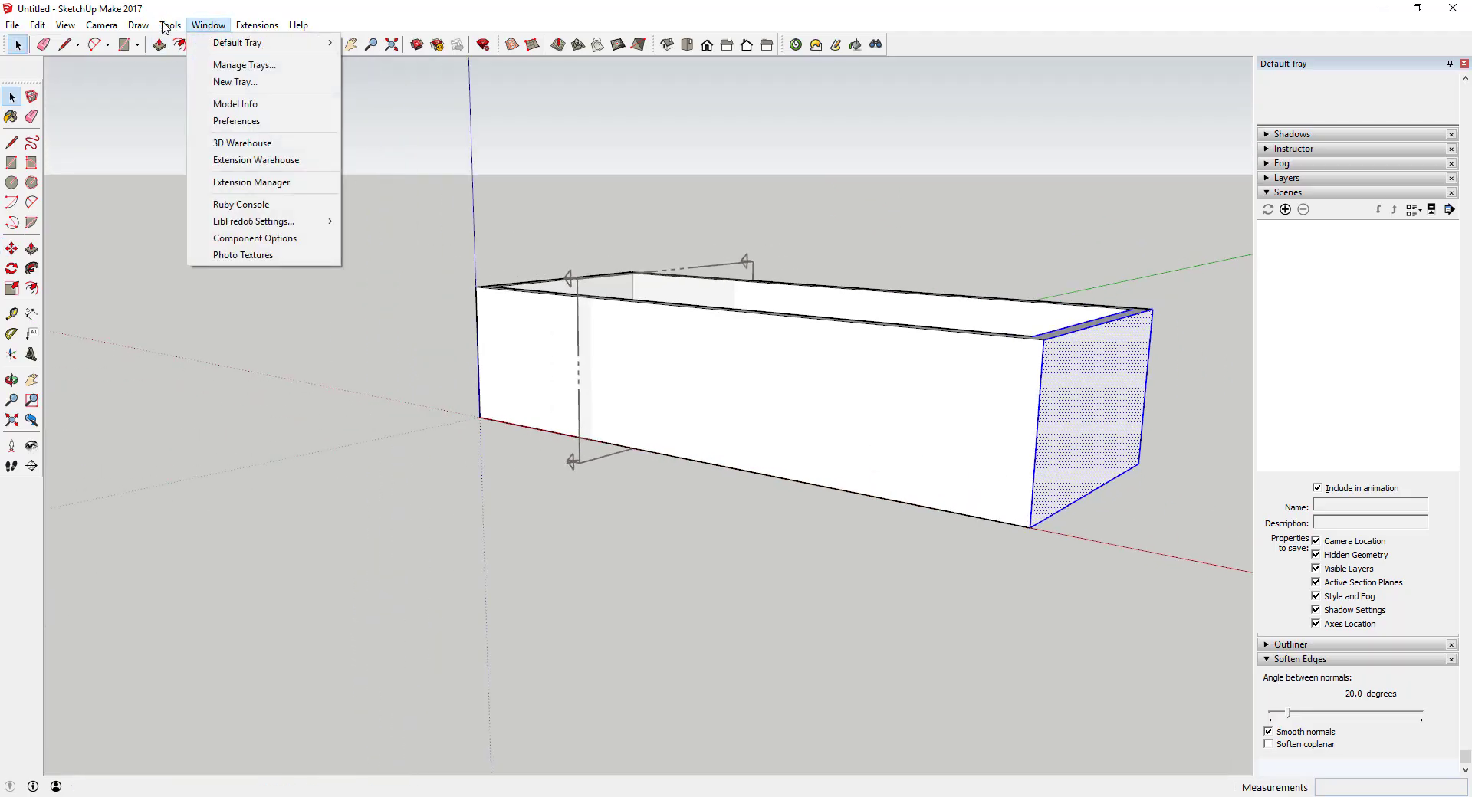
{"action": "left_click", "coordinate": [208, 361]}
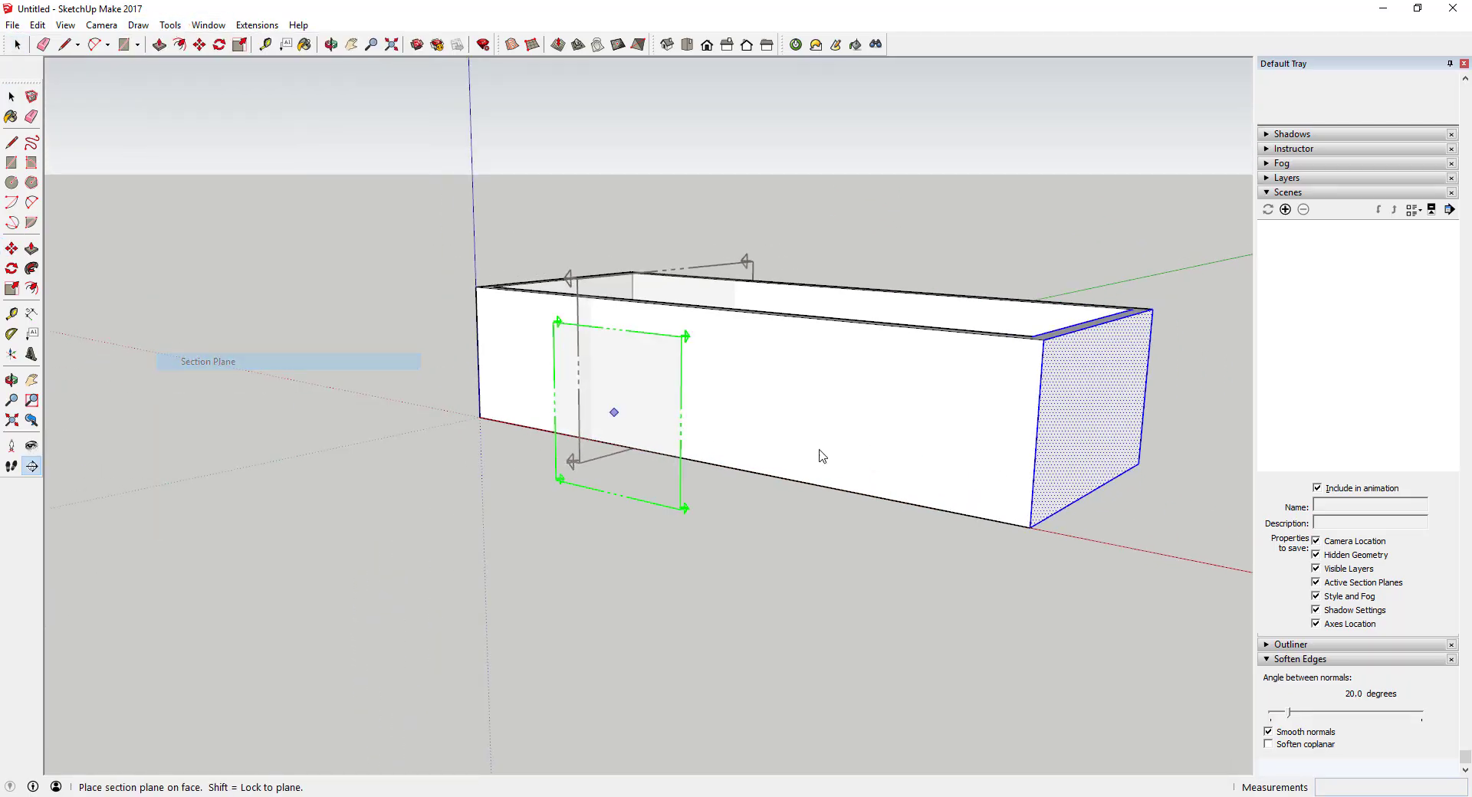
{"action": "left_click", "coordinate": [904, 410]}
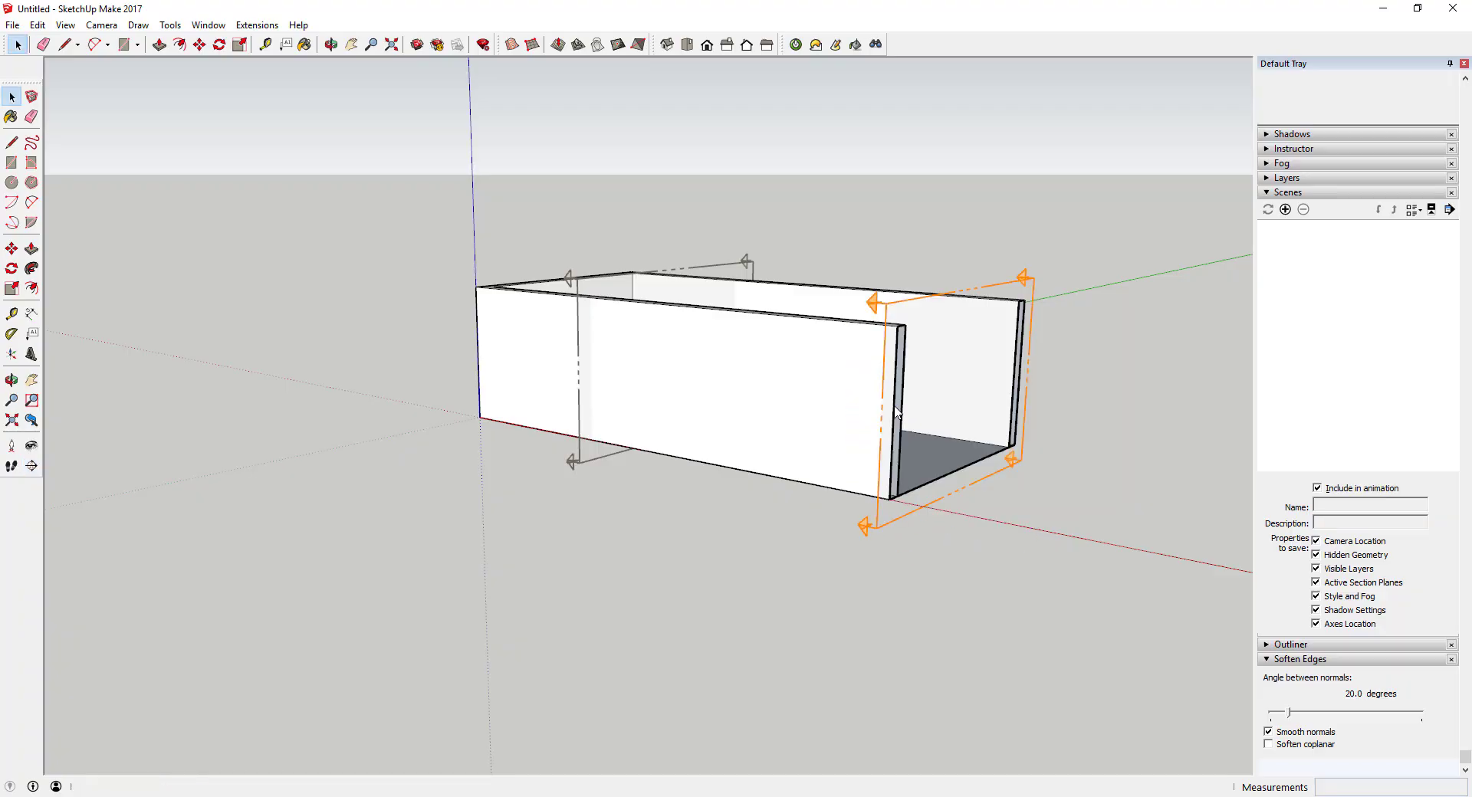
Make the first section plane, nearer the origin, the active cut
{"action": "middle_click_drag", "start_coordinate": [914, 360], "coordinate": [848, 352]}
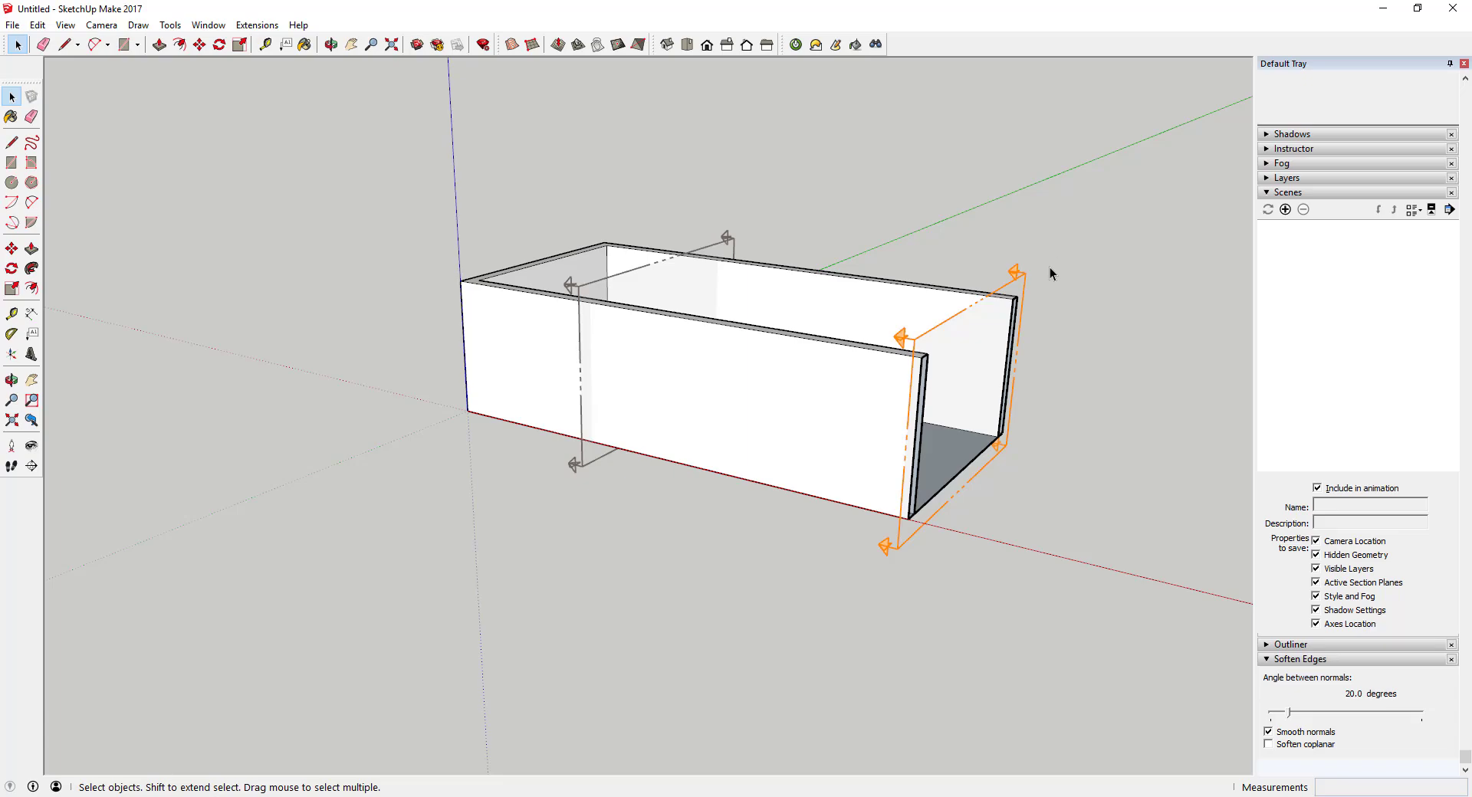
{"action": "middle_click_drag", "start_coordinate": [1051, 269], "coordinate": [899, 289]}
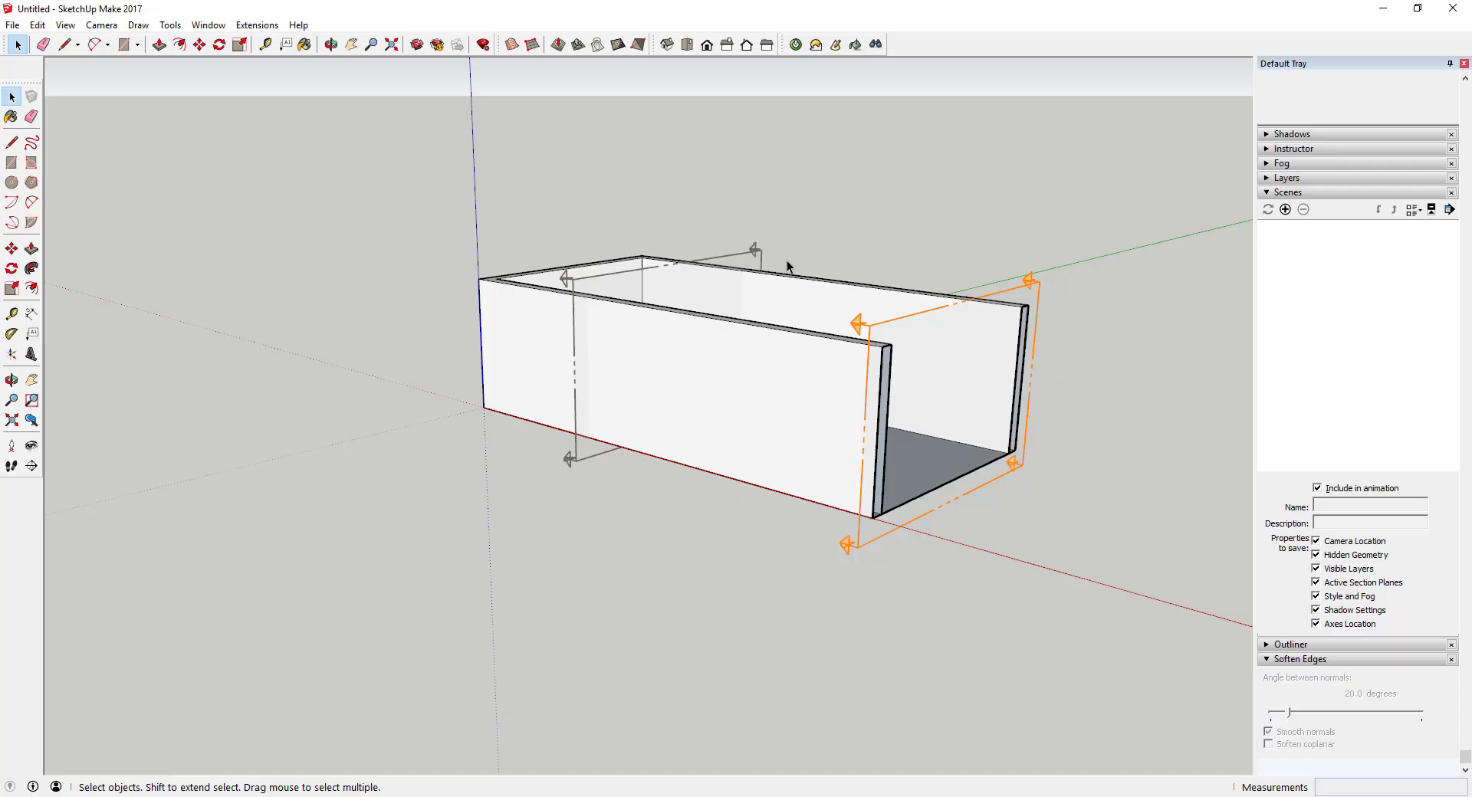
{"action": "right_click", "coordinate": [734, 255]}
{"action": "left_click", "coordinate": [785, 341]}
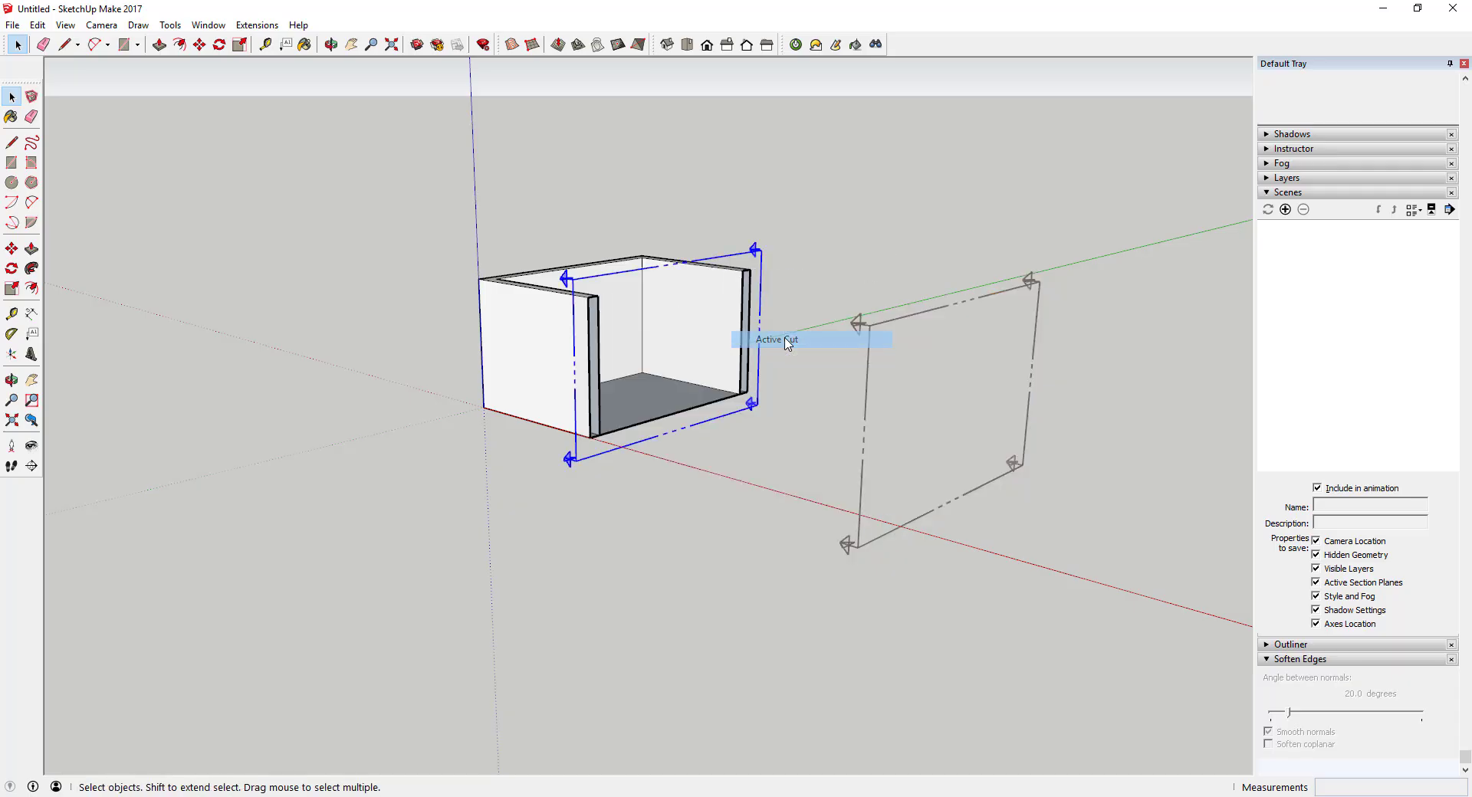
Create a scene of the current section cut, choosing to update the selected style
{"action": "middle_click_drag", "start_coordinate": [771, 261], "coordinate": [820, 283]}
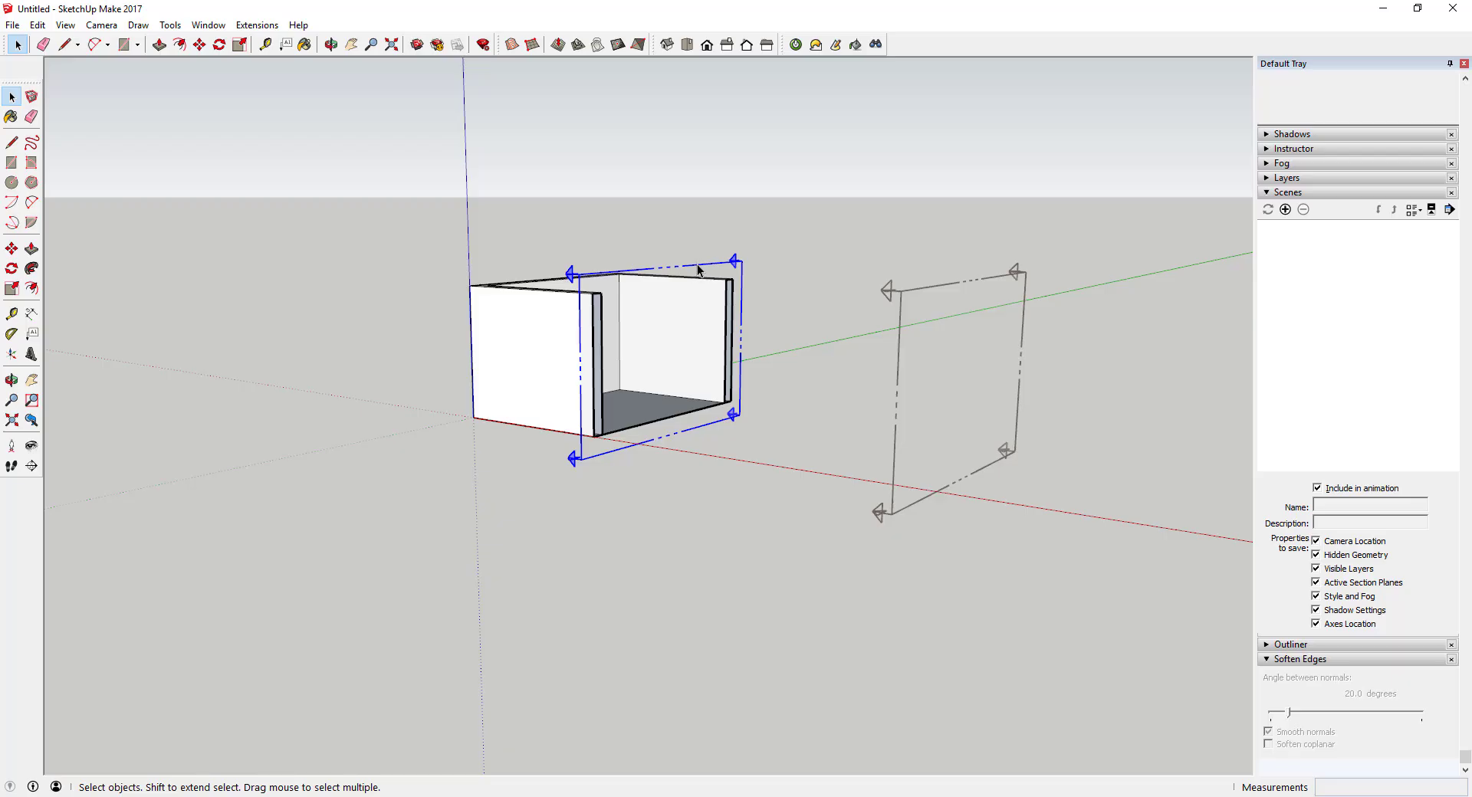
{"action": "middle_click_drag", "start_coordinate": [766, 279], "coordinate": [870, 356]}
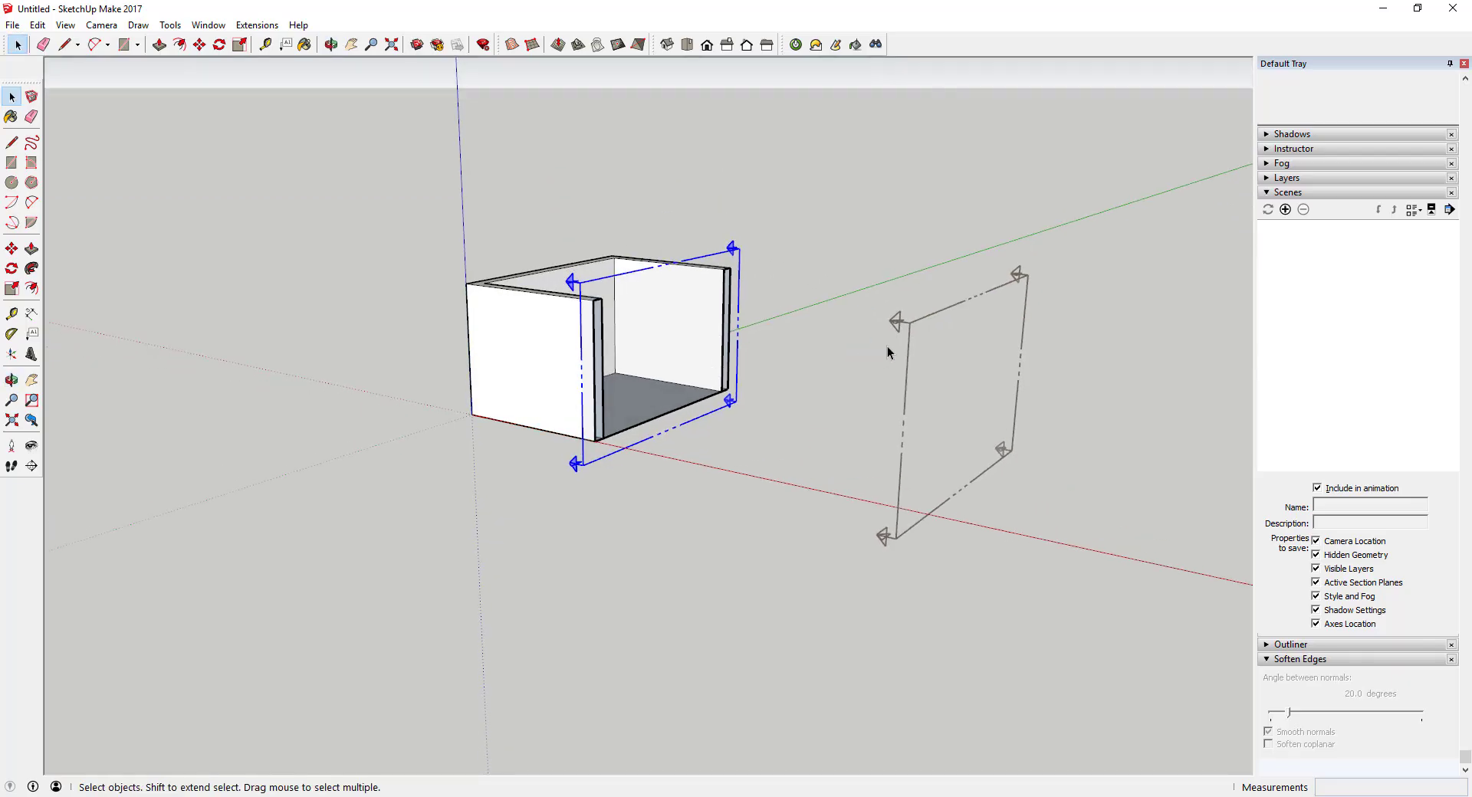
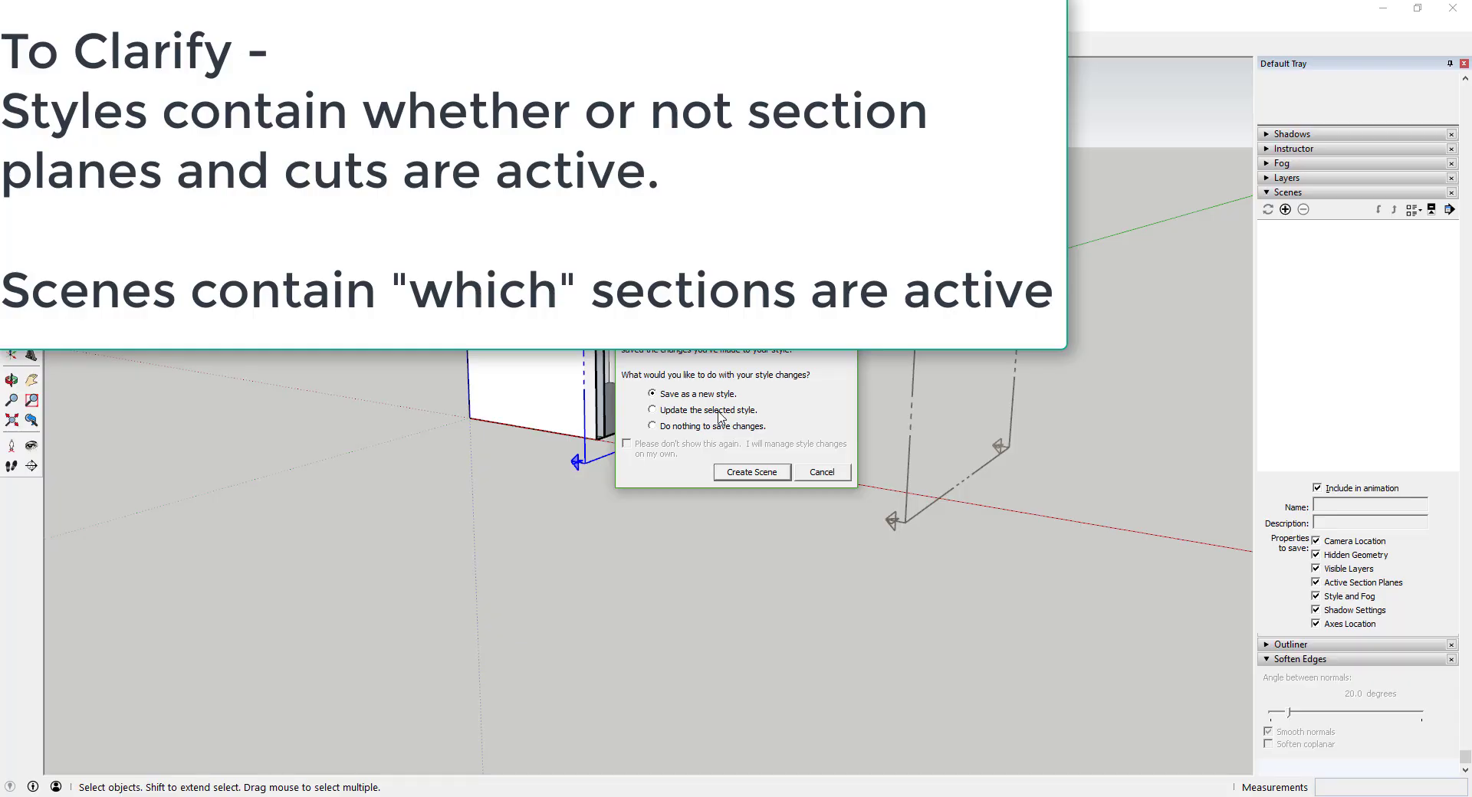
{"action": "left_click", "coordinate": [688, 411]}
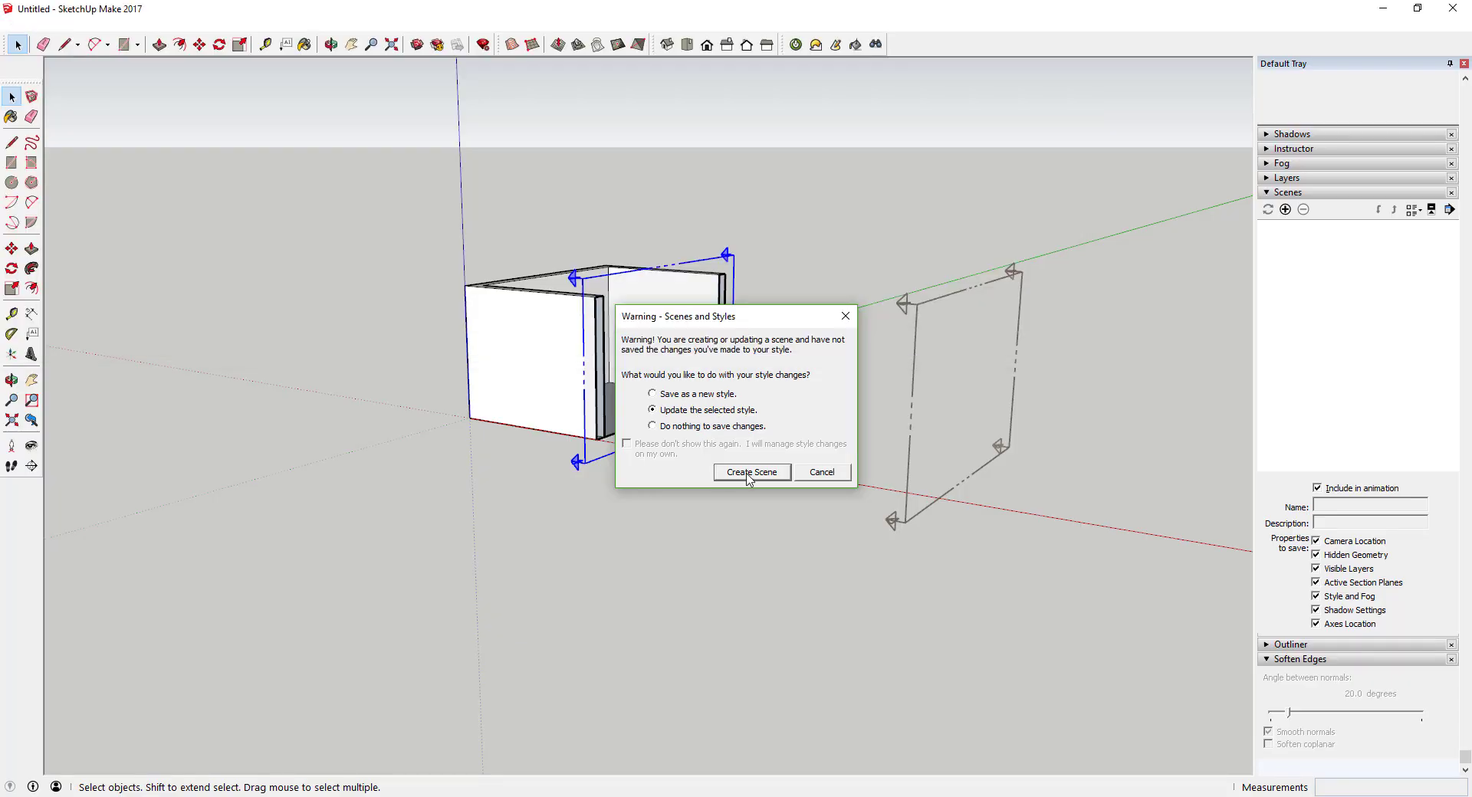
{"action": "left_click", "coordinate": [750, 472]}
Make the second section plane, near the box's extended end, the active cut
{"action": "scroll", "coordinate": [813, 307], "scroll_direction": "up", "scroll_amount": 2}
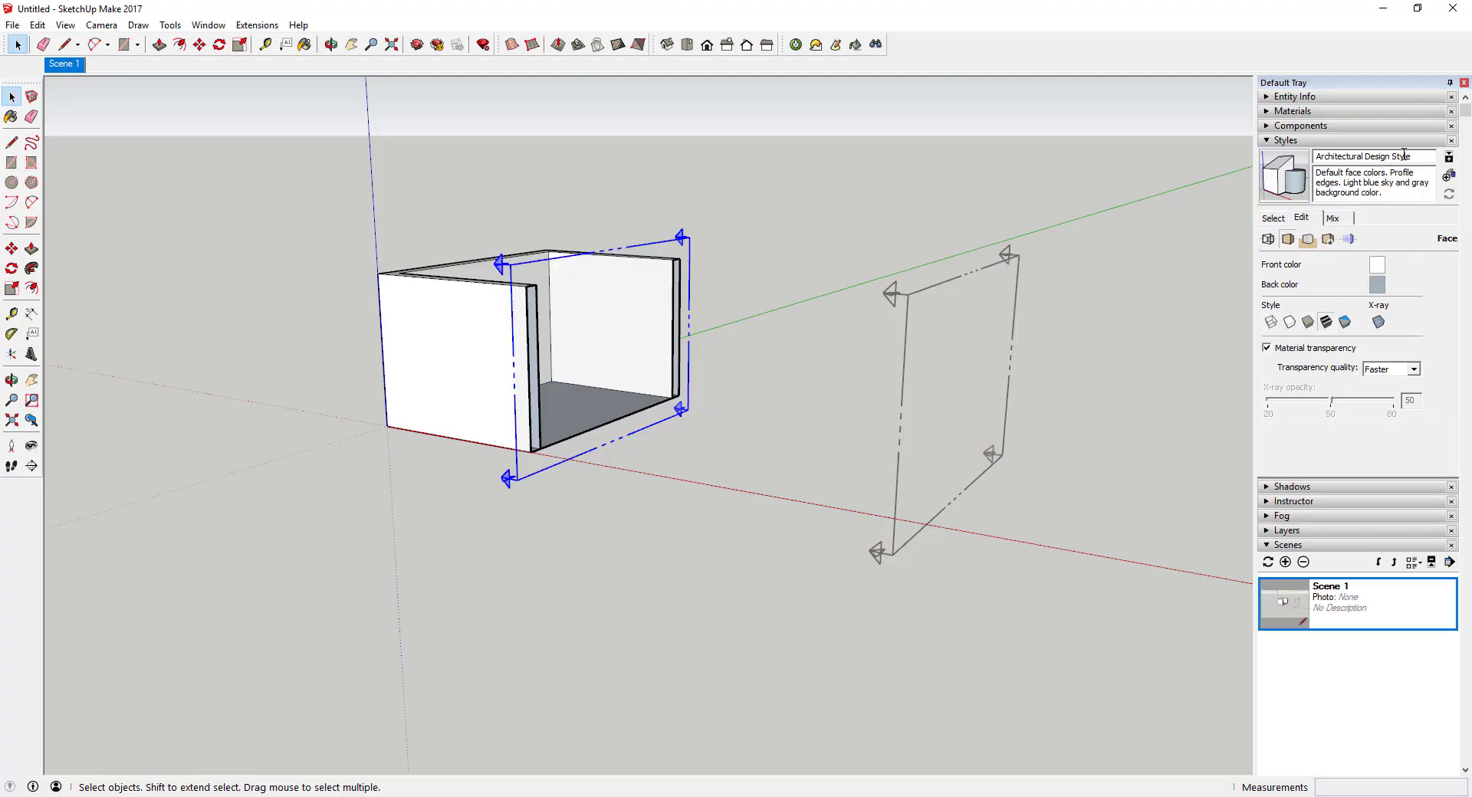
{"action": "middle_click_drag", "start_coordinate": [1040, 316], "coordinate": [1229, 197]}
{"action": "middle_click_drag", "start_coordinate": [646, 270], "coordinate": [621, 249]}
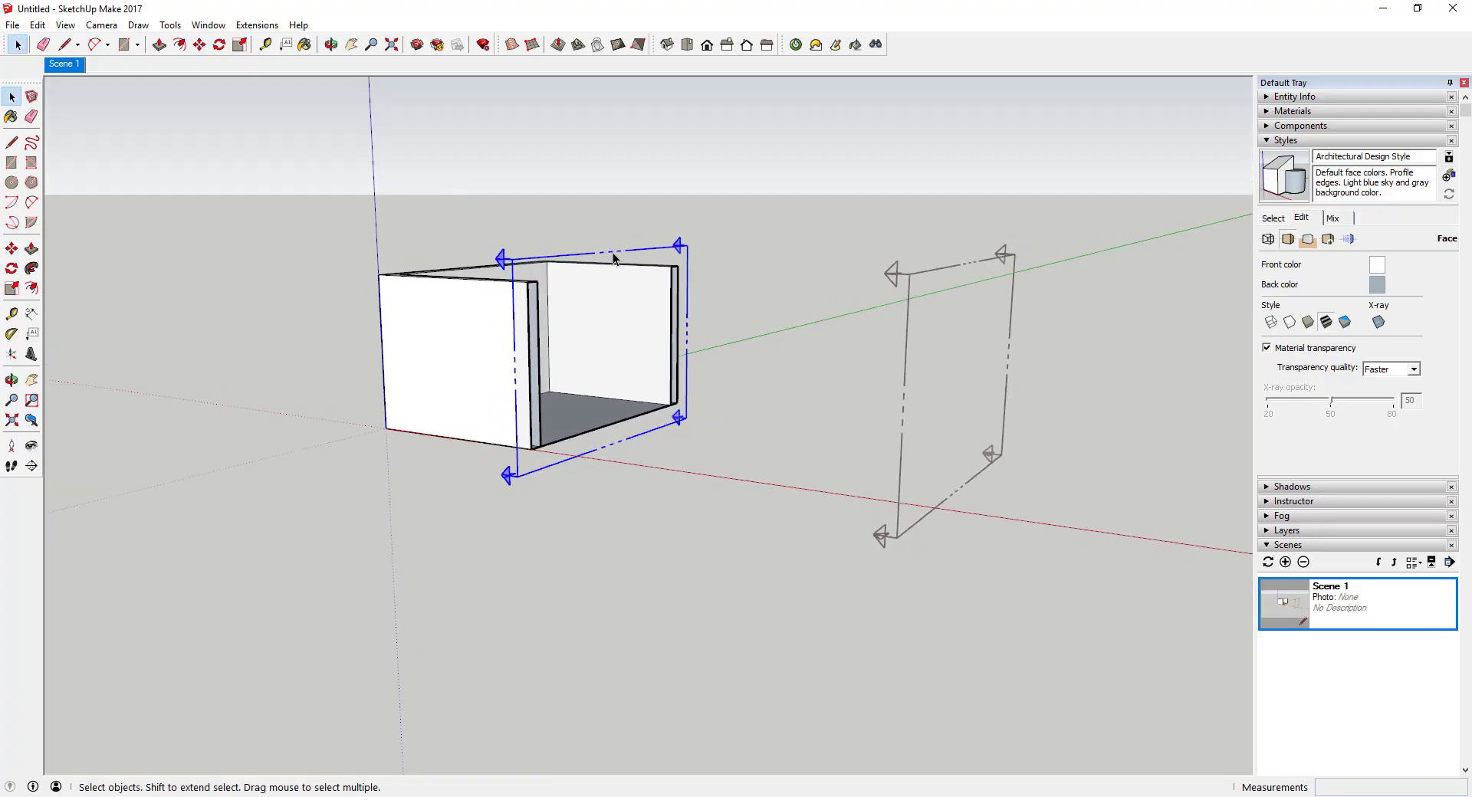
{"action": "mouse_move", "coordinate": [614, 254]}
{"action": "middle_mouse_down"}
{"action": "mouse_move", "coordinate": [610, 280]}
{"action": "mouse_move", "coordinate": [614, 259]}
{"action": "middle_mouse_up"}
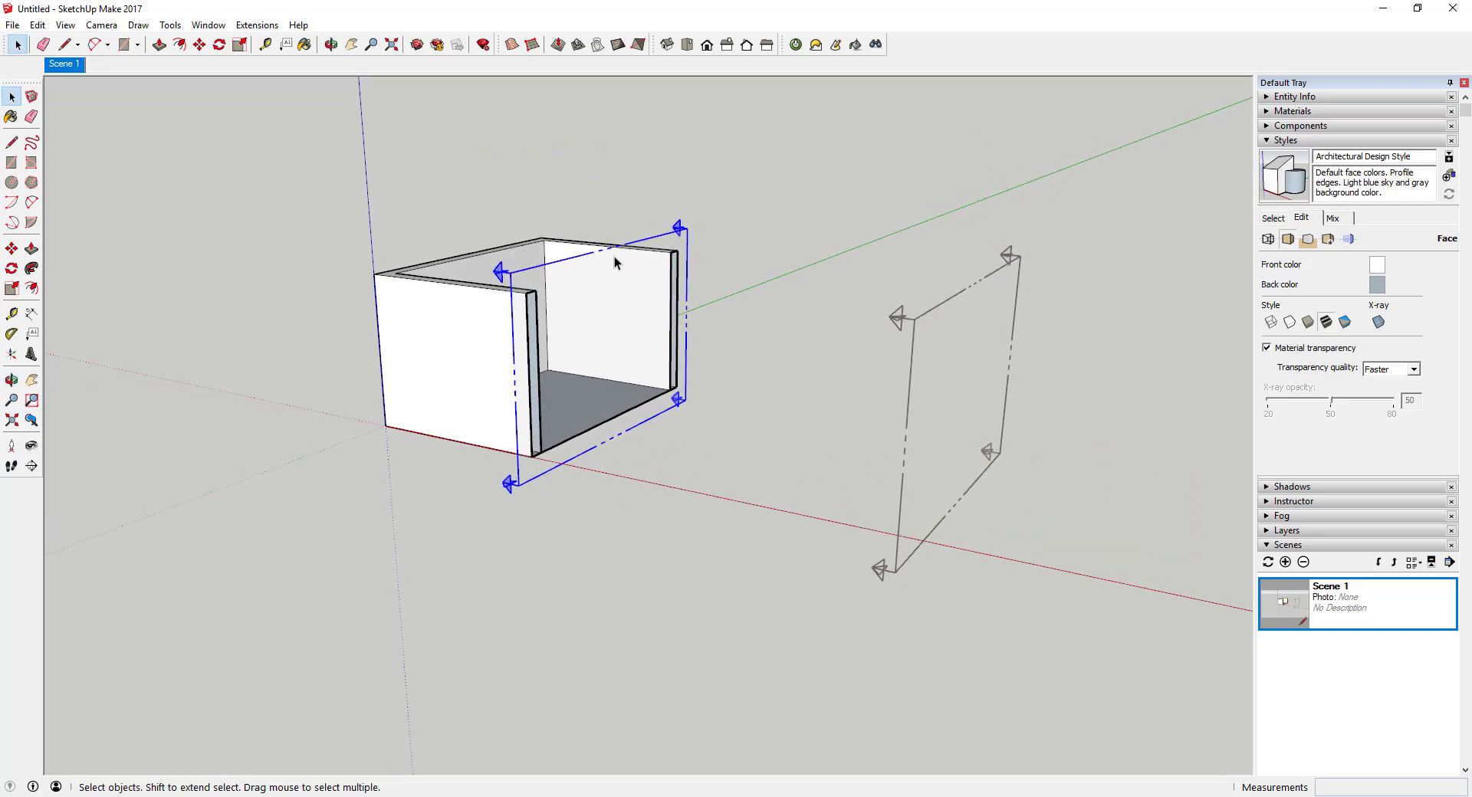
{"action": "right_click", "coordinate": [934, 314]}
{"action": "left_click", "coordinate": [966, 393]}
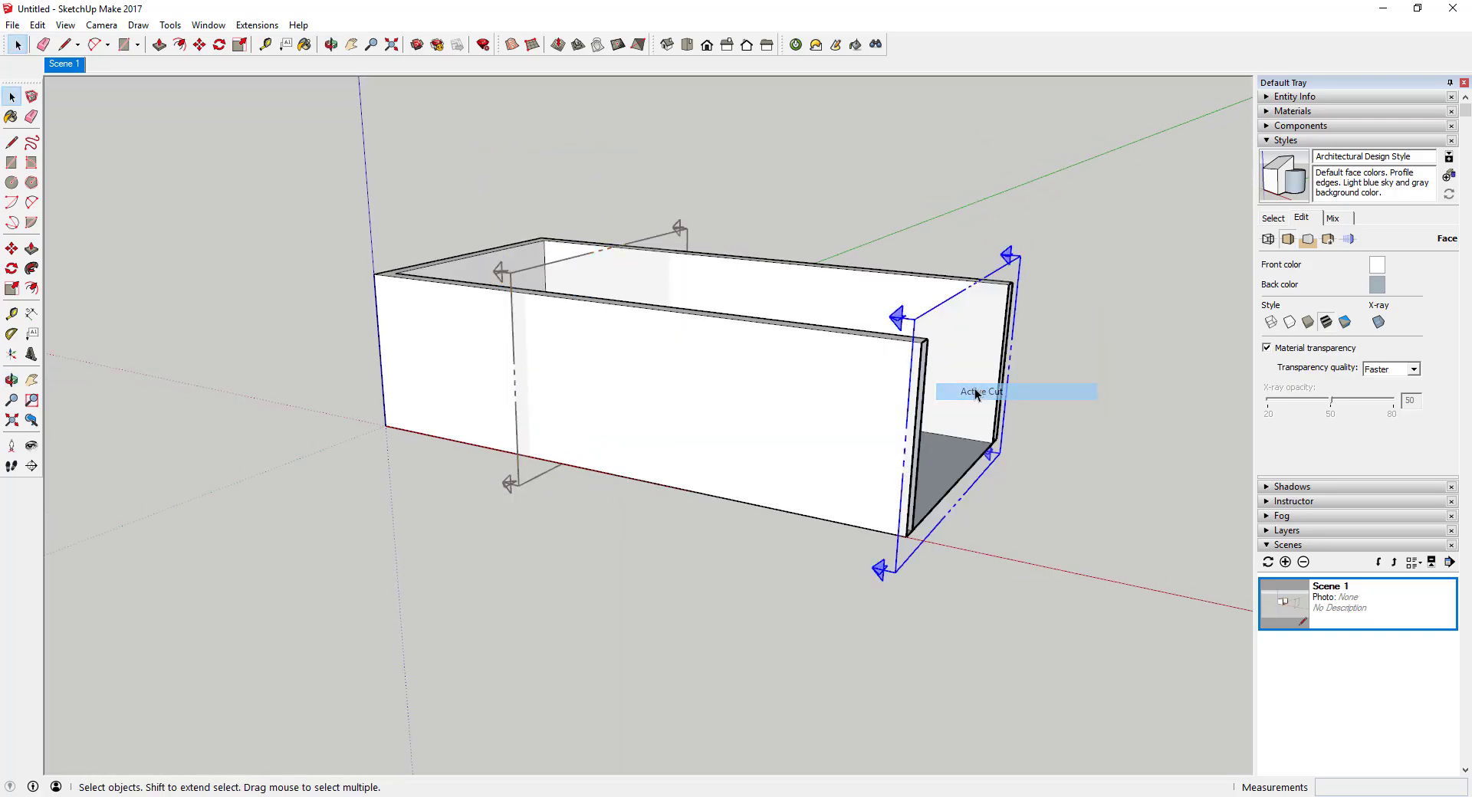
Add a second scene that stores the cut near the box's extended end
{"action": "right_click", "coordinate": [65, 64]}
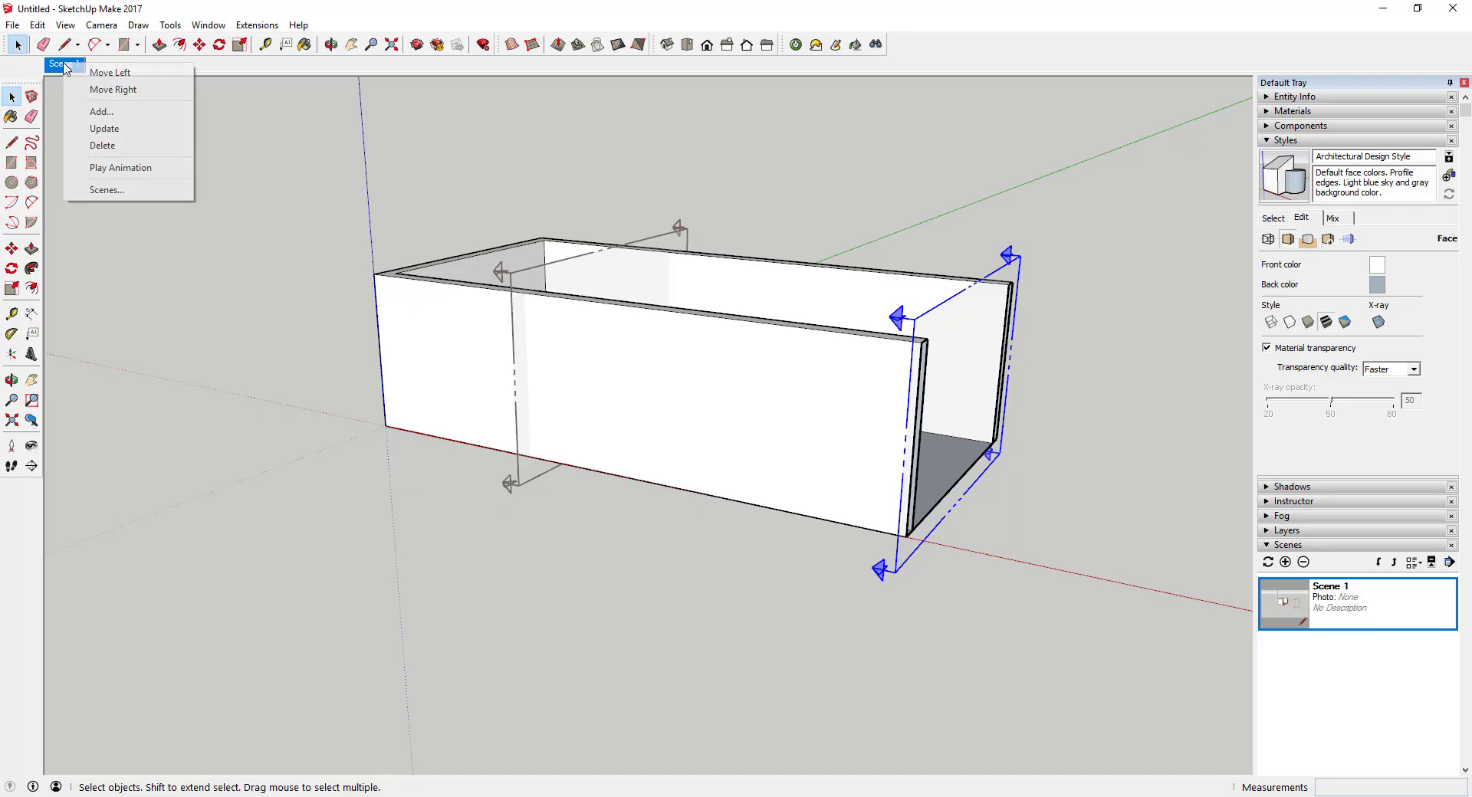
{"action": "left_click", "coordinate": [102, 111]}
{"action": "middle_click_drag", "start_coordinate": [793, 403], "coordinate": [878, 338]}
{"action": "middle_click_drag", "start_coordinate": [1037, 371], "coordinate": [1040, 433]}
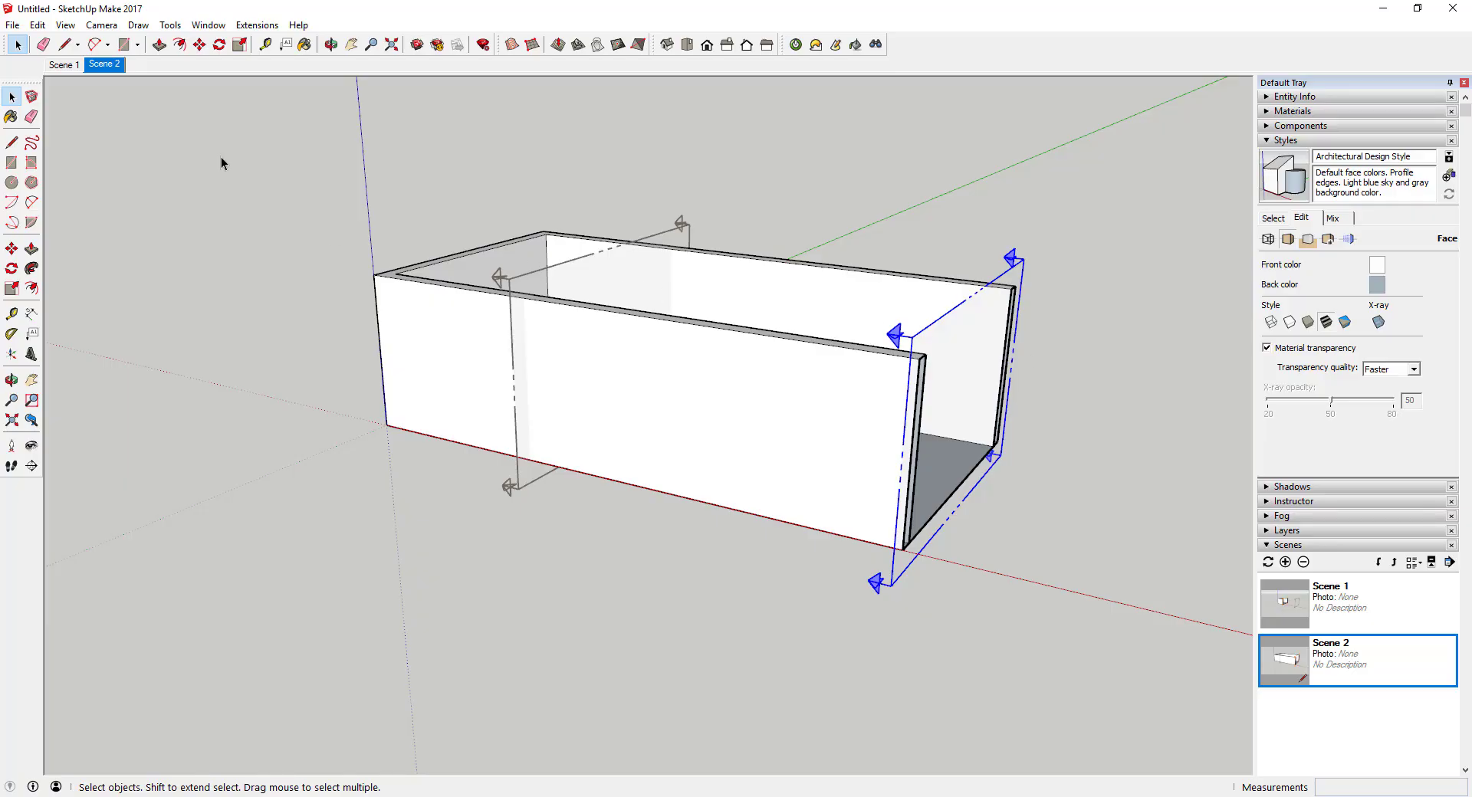
Switch to Scene 1, Scene 2 and back to Scene 1 to compare their active section cuts
{"action": "left_click", "coordinate": [70, 66]}
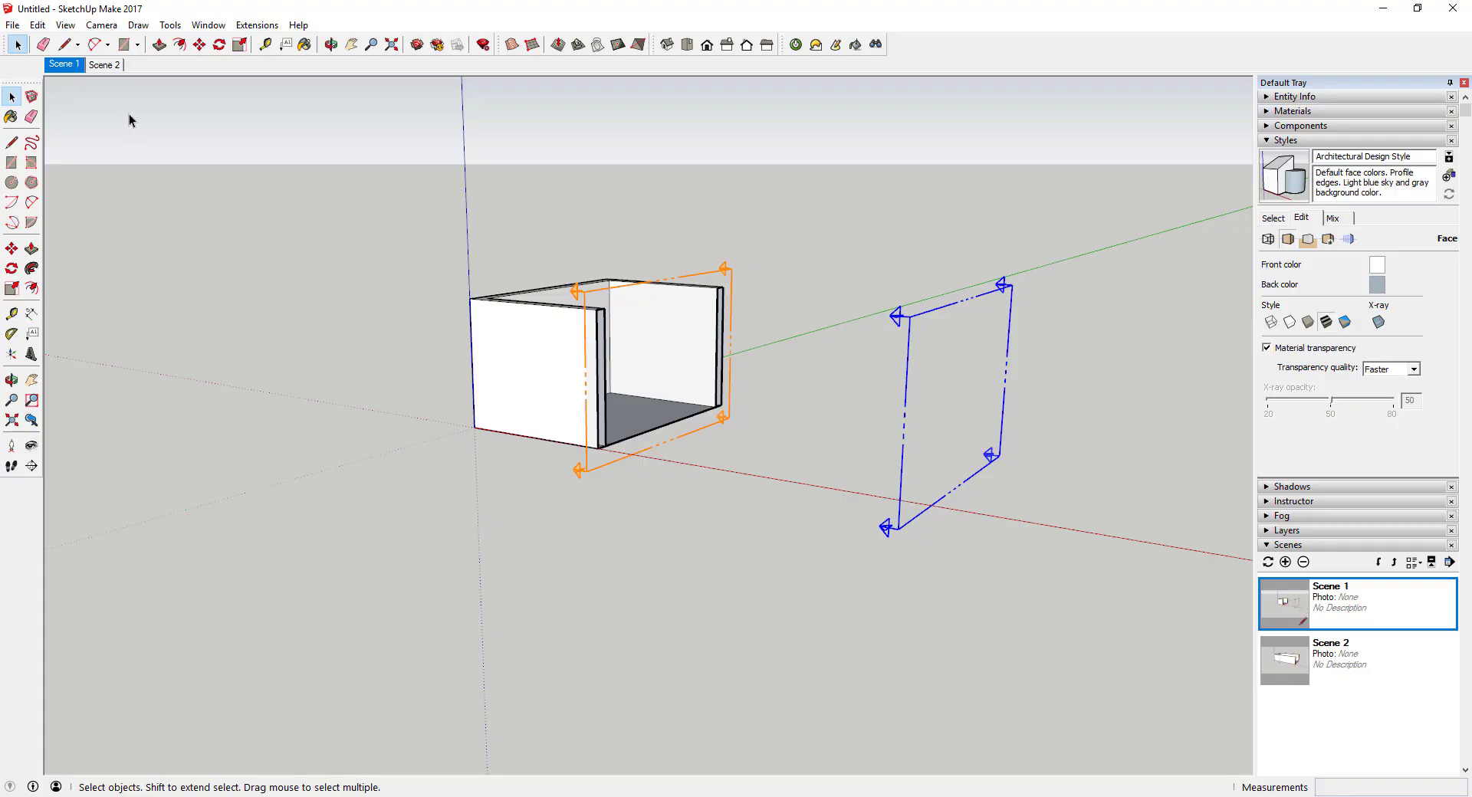
{"action": "left_click", "coordinate": [111, 66]}
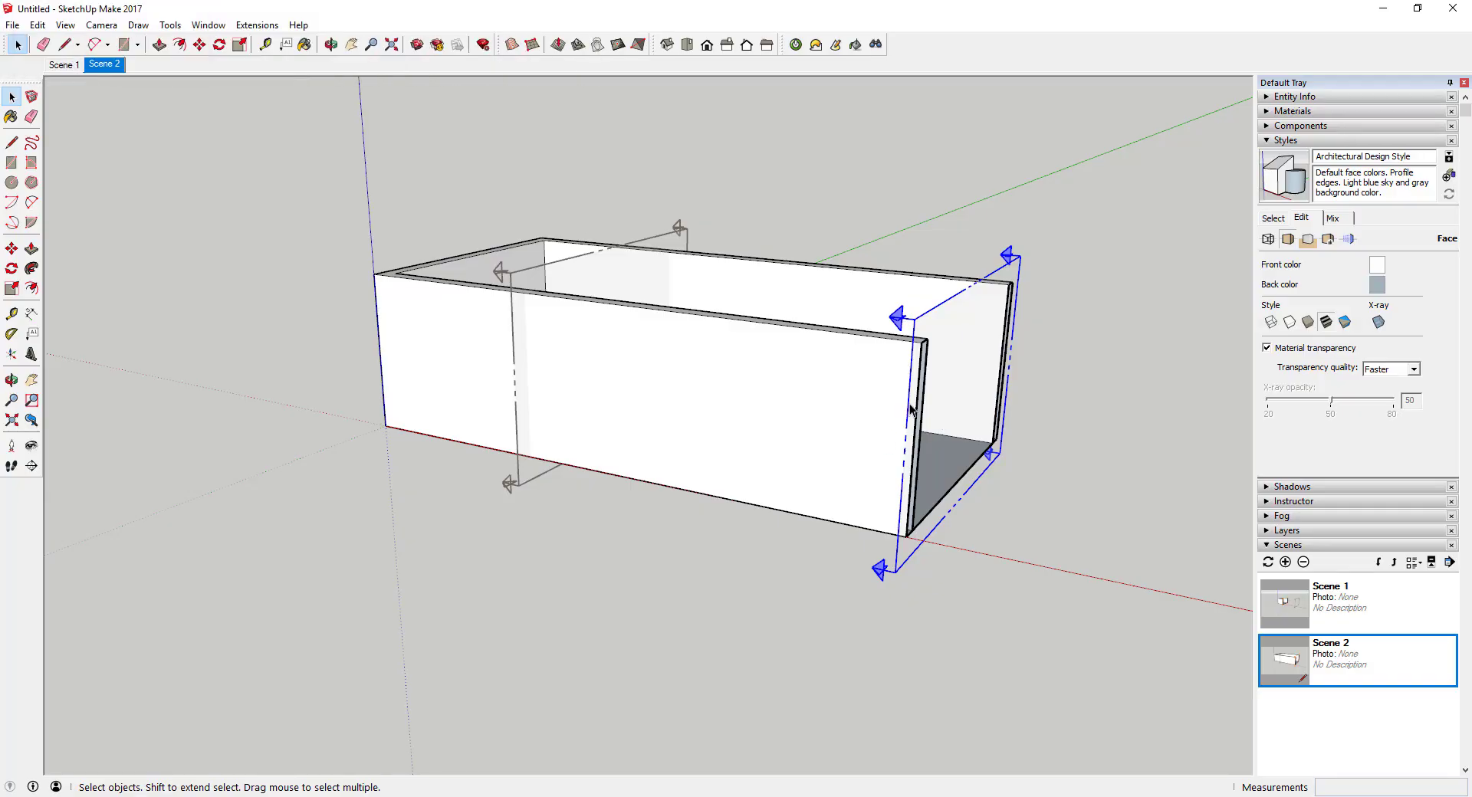
{"action": "left_click", "coordinate": [59, 65]}
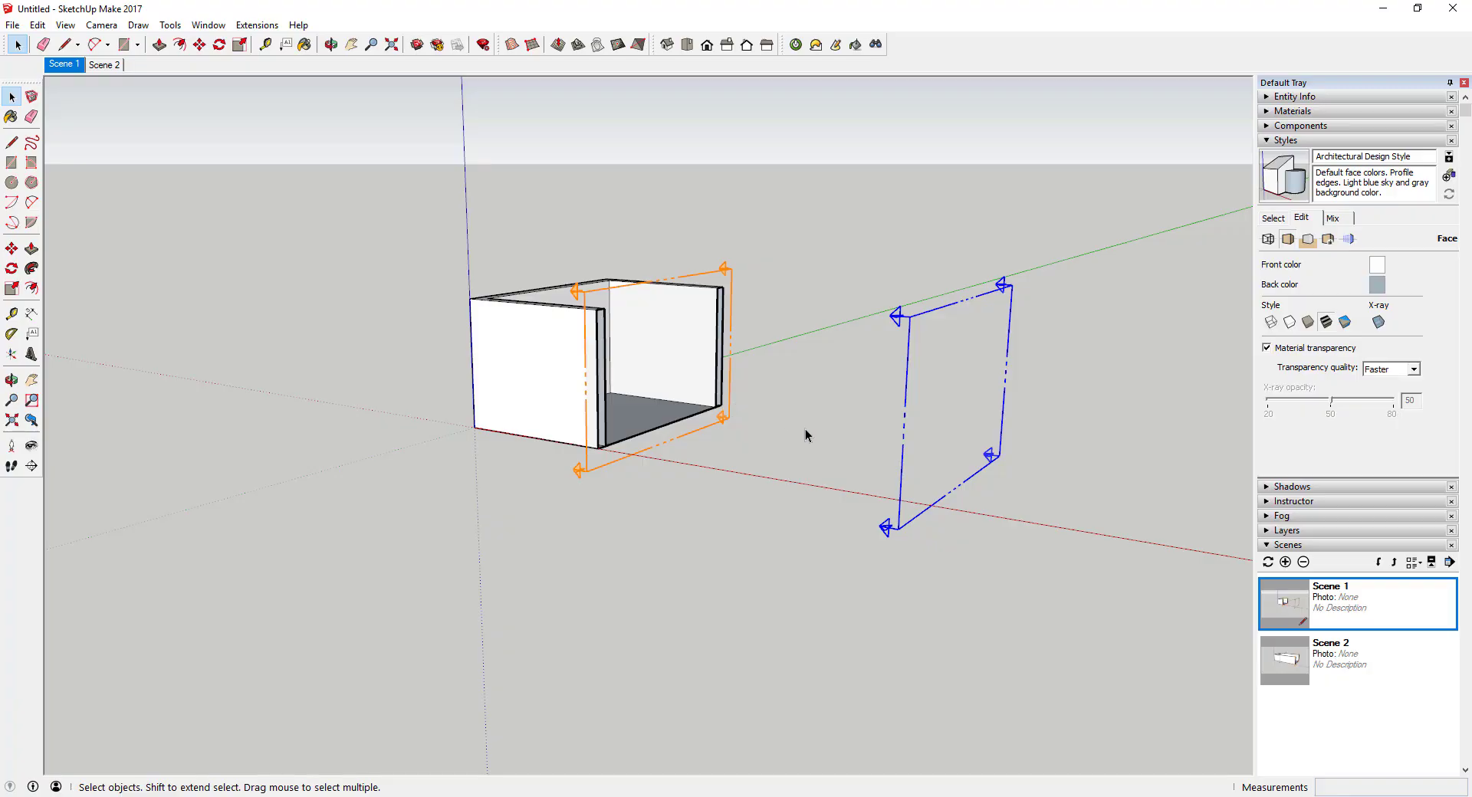
Align the view to Scene 1's active section plane
{"action": "right_click", "coordinate": [708, 276]}
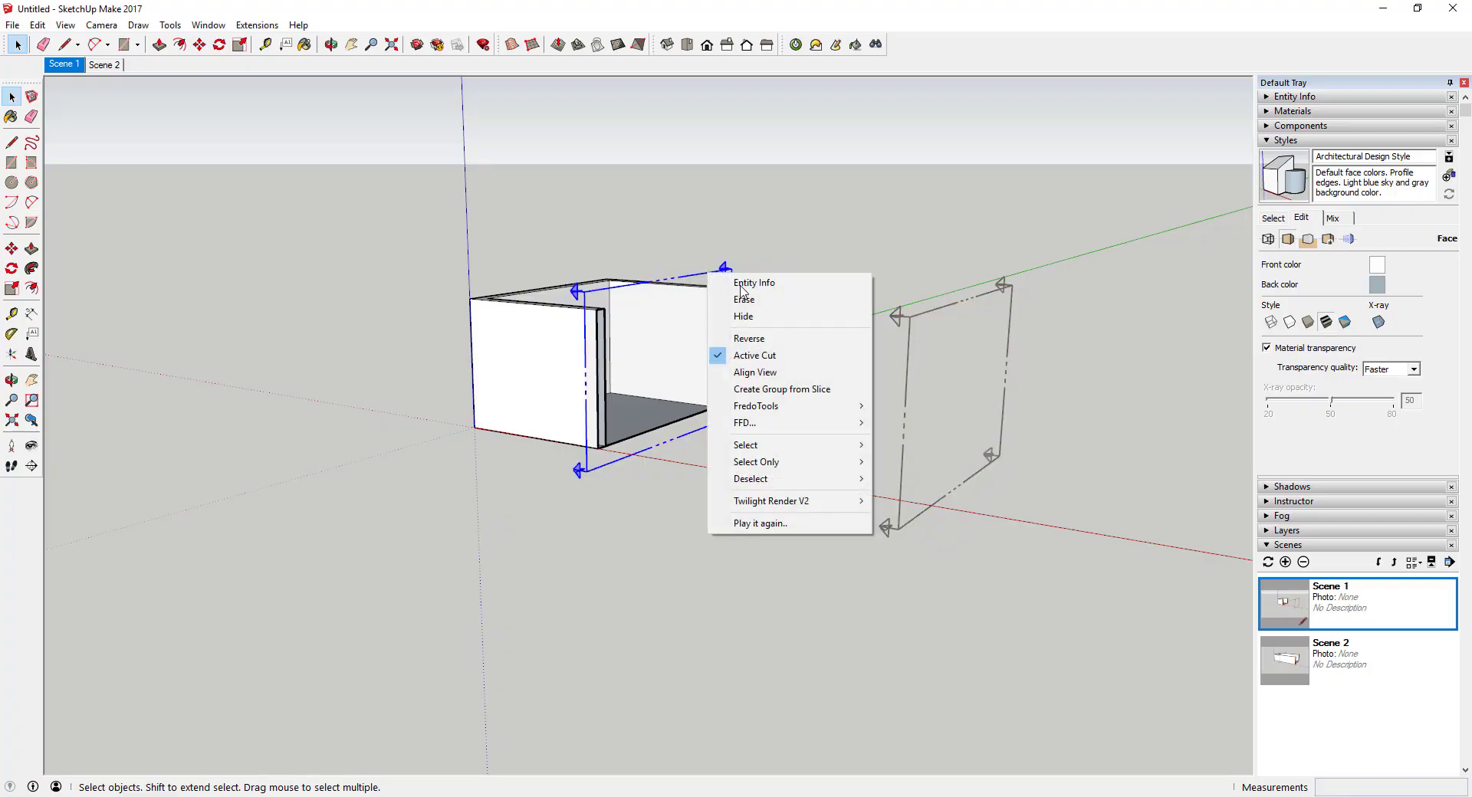
{"action": "right_click", "coordinate": [687, 278]}
{"action": "right_click", "coordinate": [688, 278]}
{"action": "left_click", "coordinate": [732, 376]}
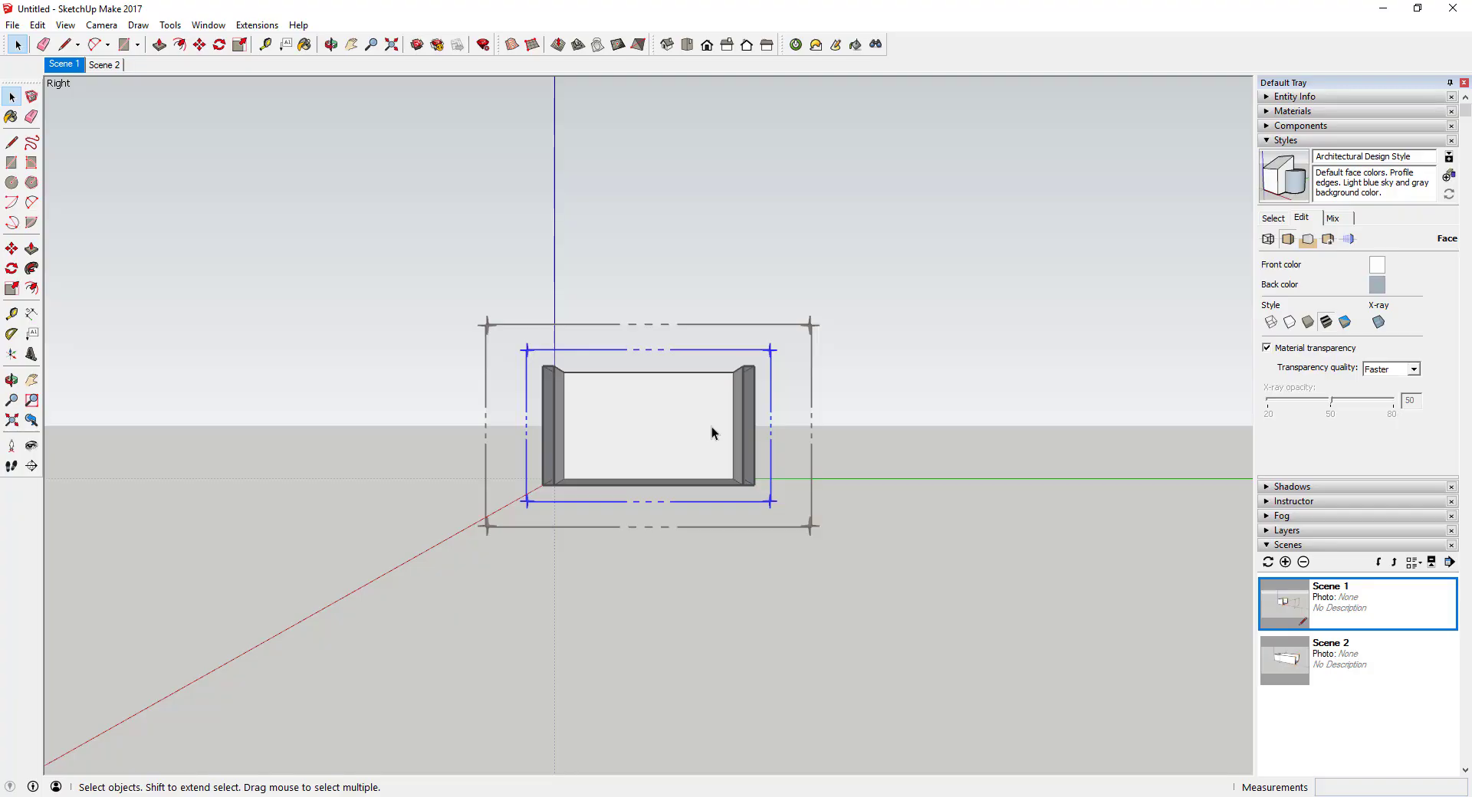
Change the camera from perspective to Parallel Projection
{"action": "left_click", "coordinate": [101, 25]}
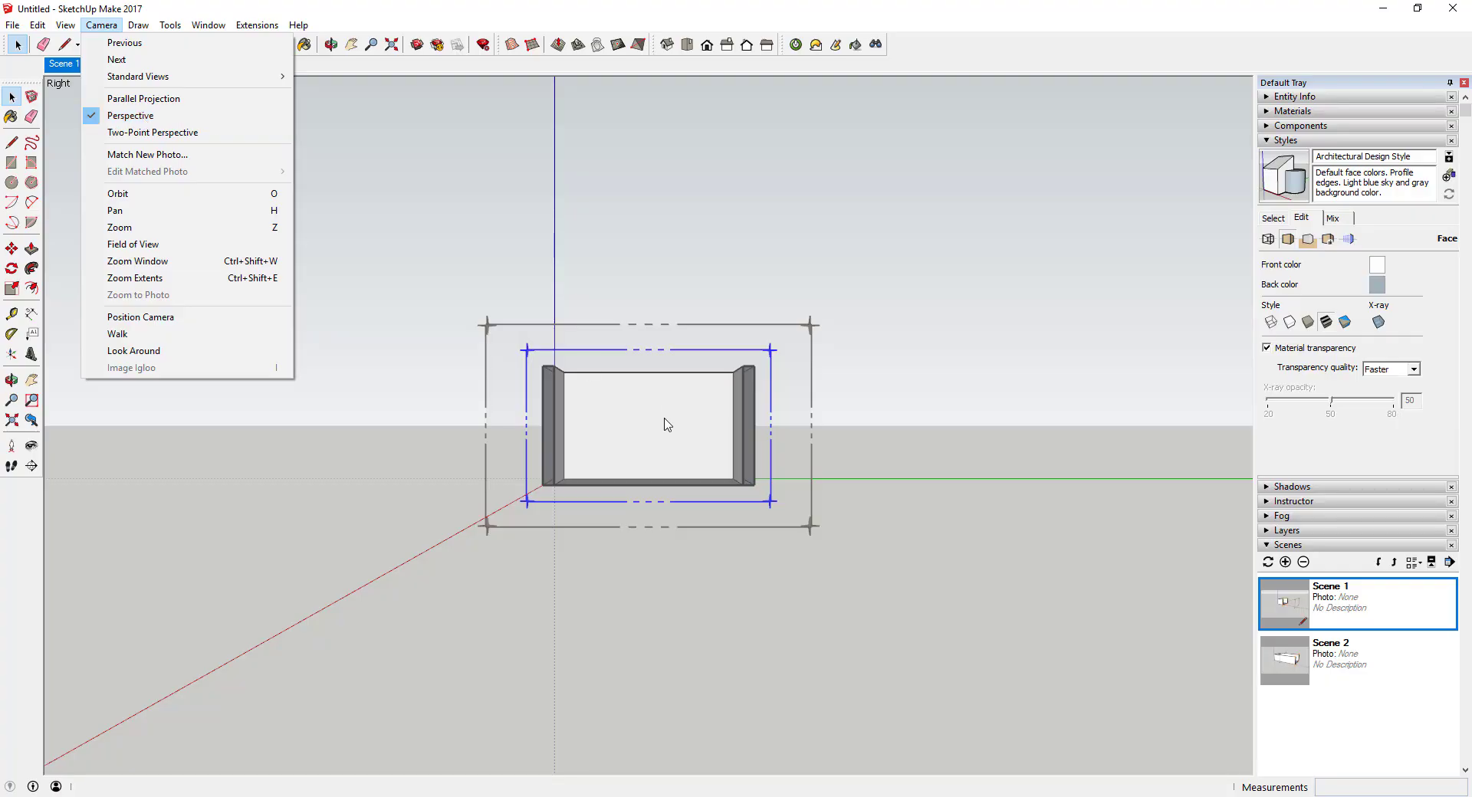
{"action": "left_click", "coordinate": [862, 412]}
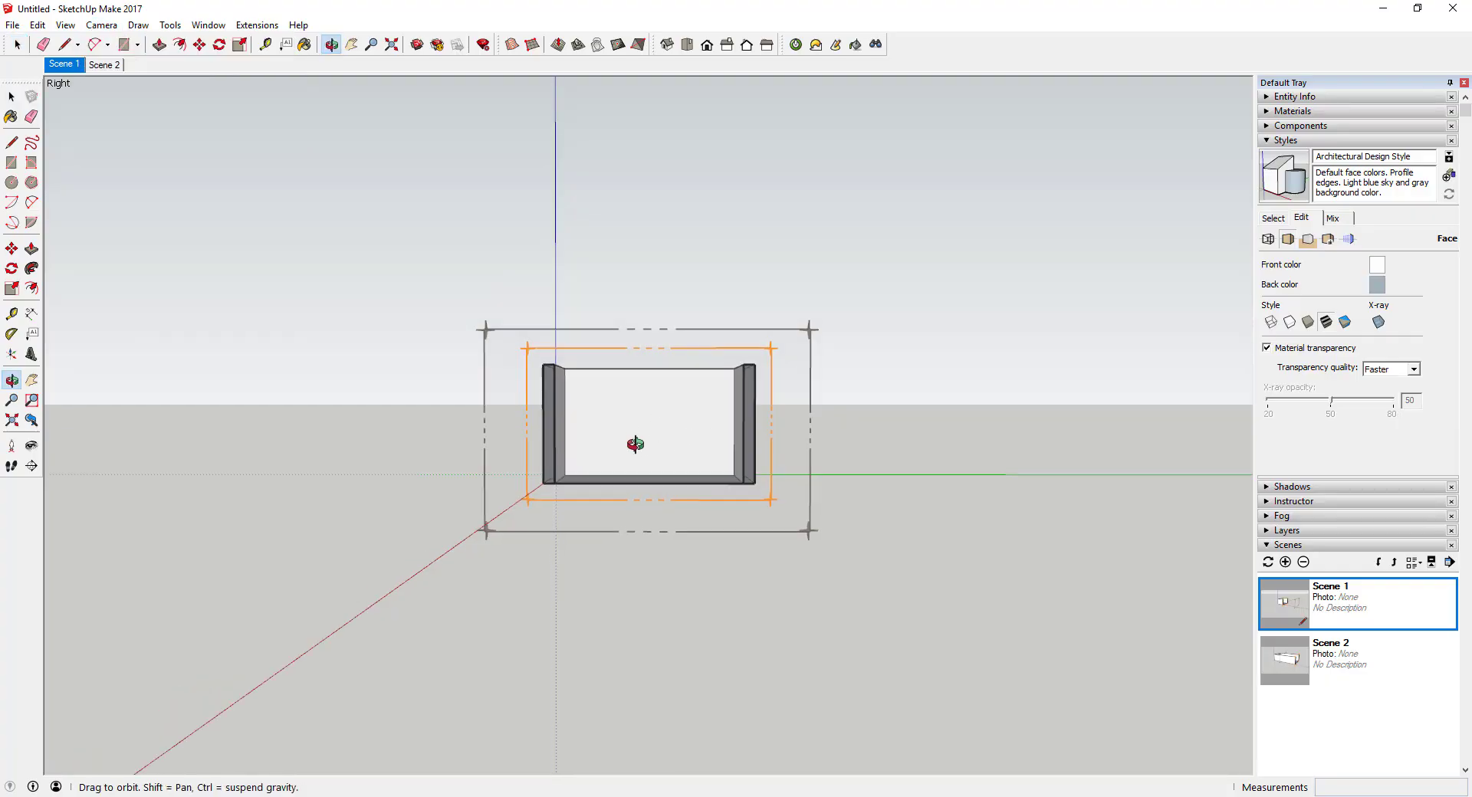
{"action": "middle_click_drag", "start_coordinate": [622, 352], "coordinate": [641, 468]}
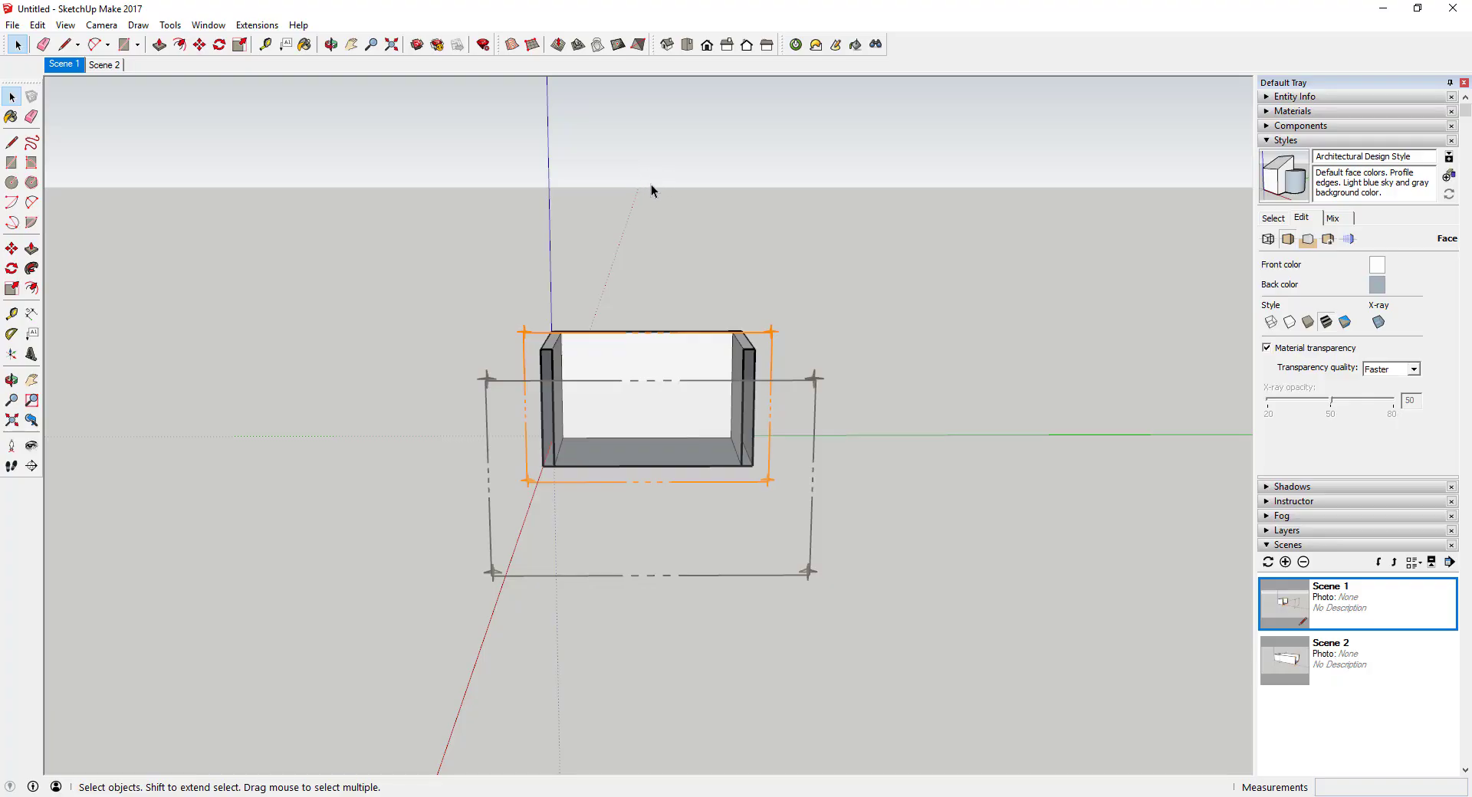
{"action": "left_click", "coordinate": [65, 25]}
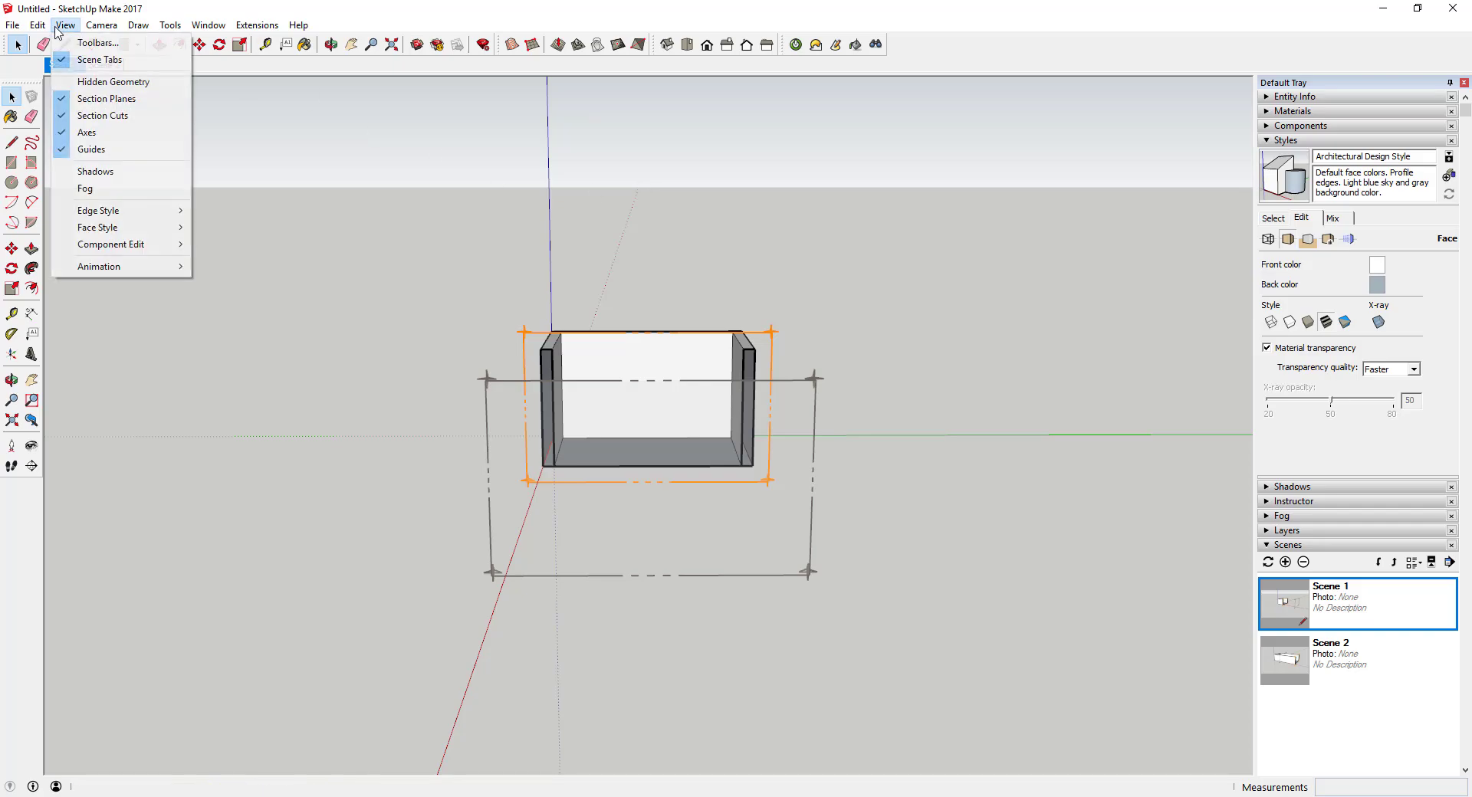
{"action": "mouse_move", "coordinate": [101, 26]}
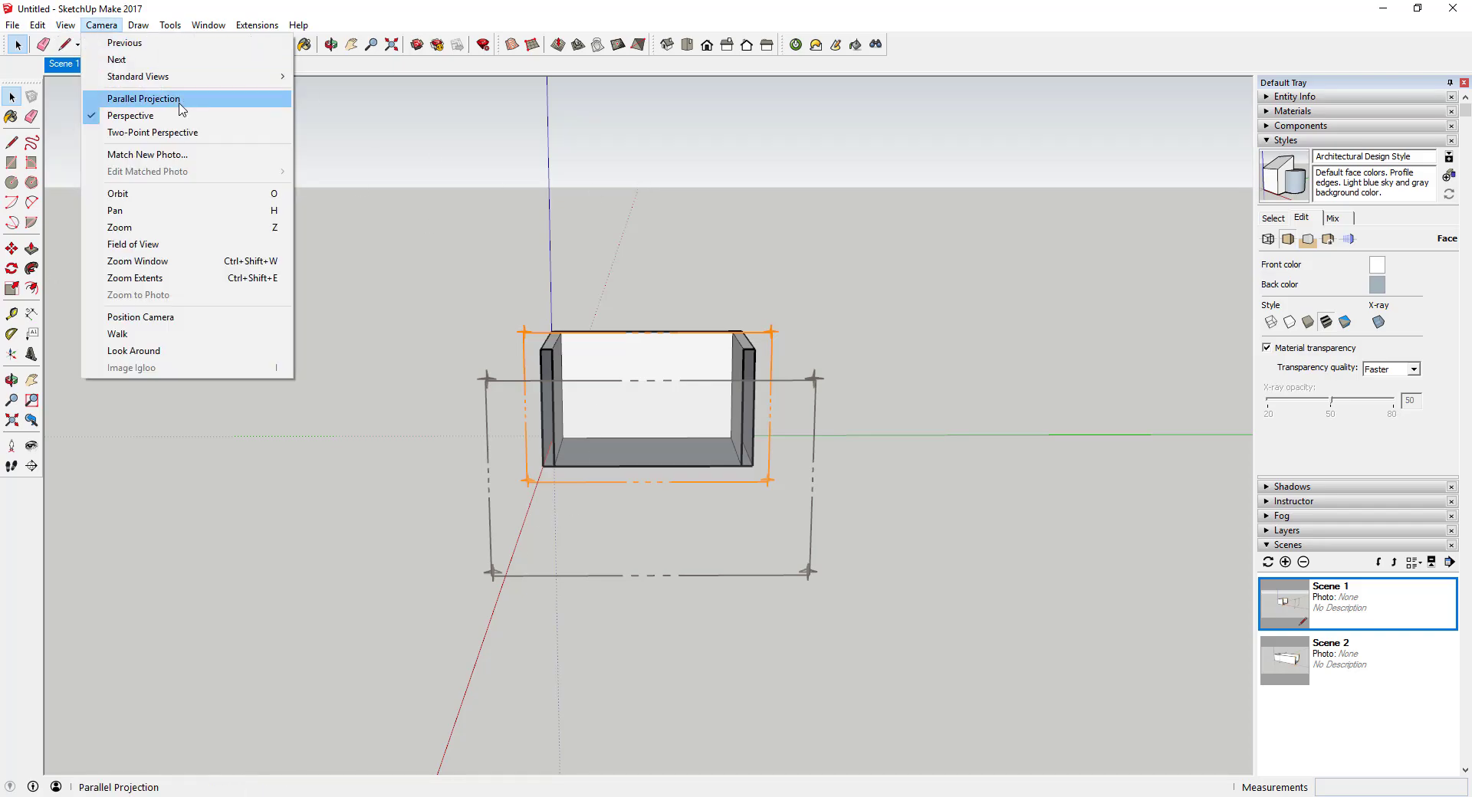
{"action": "left_click", "coordinate": [130, 115]}
Align the view to the active section plane with the camera in parallel projection
{"action": "middle_click_drag", "start_coordinate": [591, 386], "coordinate": [647, 355]}
{"action": "scroll", "coordinate": [692, 450], "scroll_direction": "down", "scroll_amount": 5}
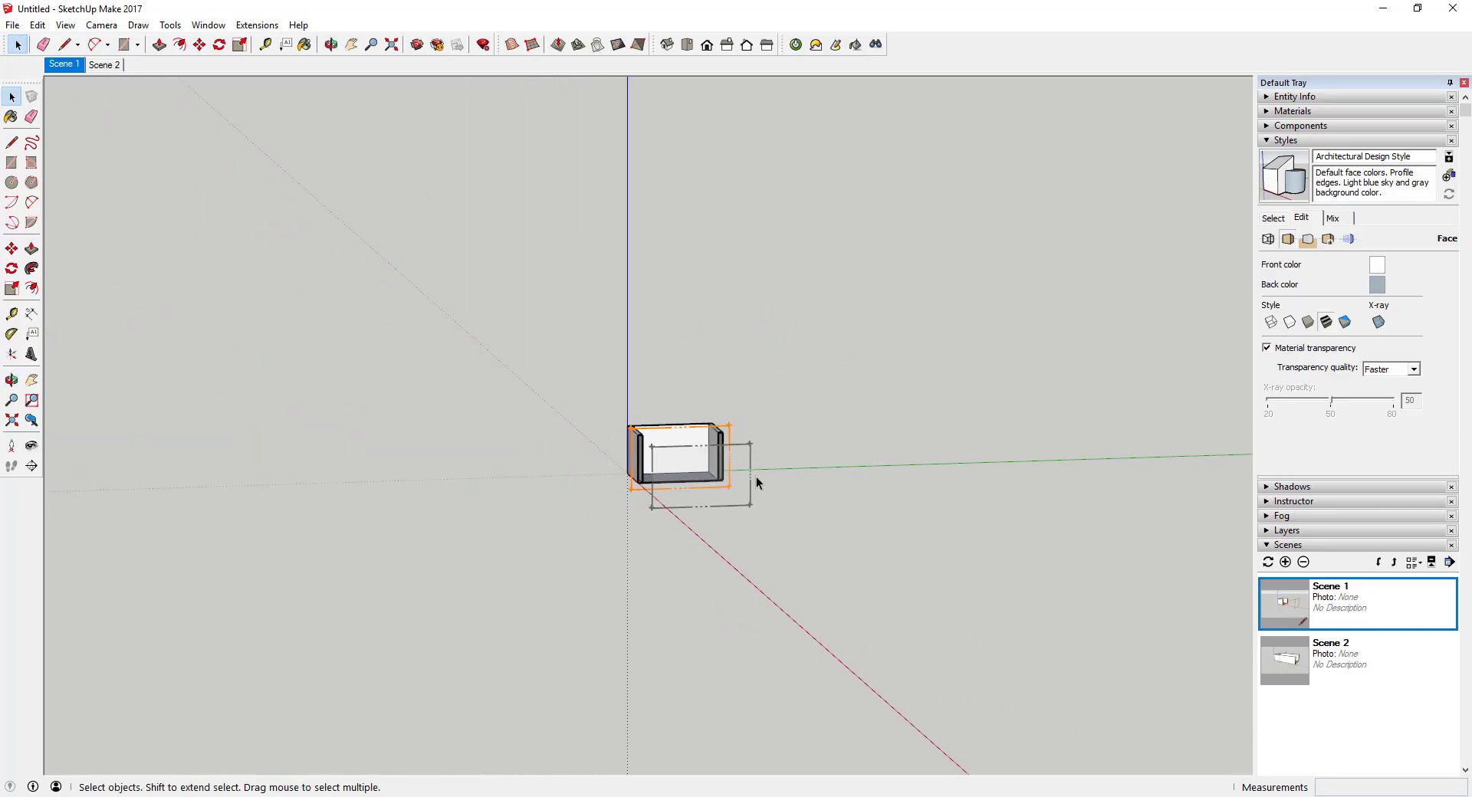
{"action": "scroll", "coordinate": [674, 458], "scroll_direction": "up", "scroll_amount": 3}
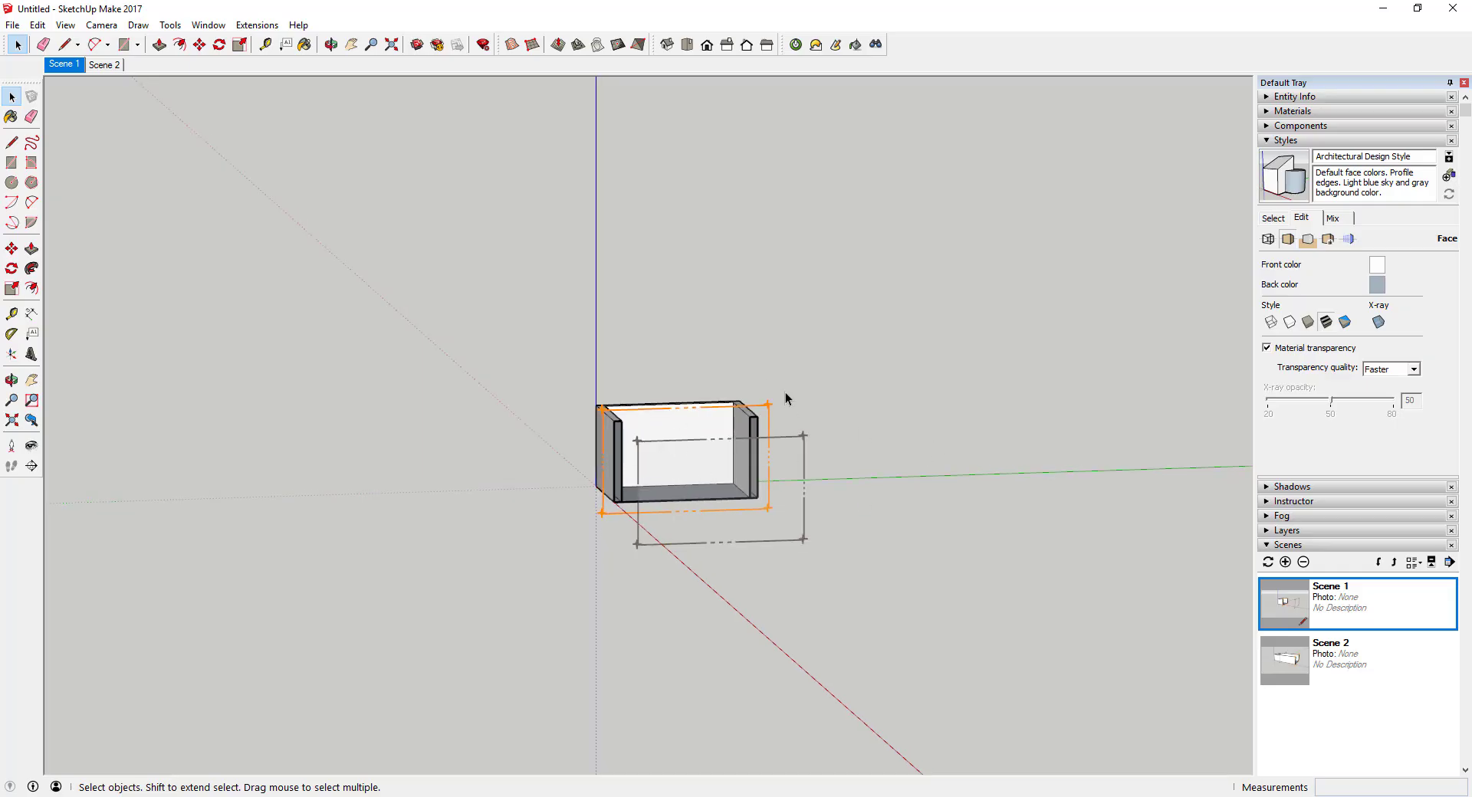
{"action": "right_click", "coordinate": [725, 409]}
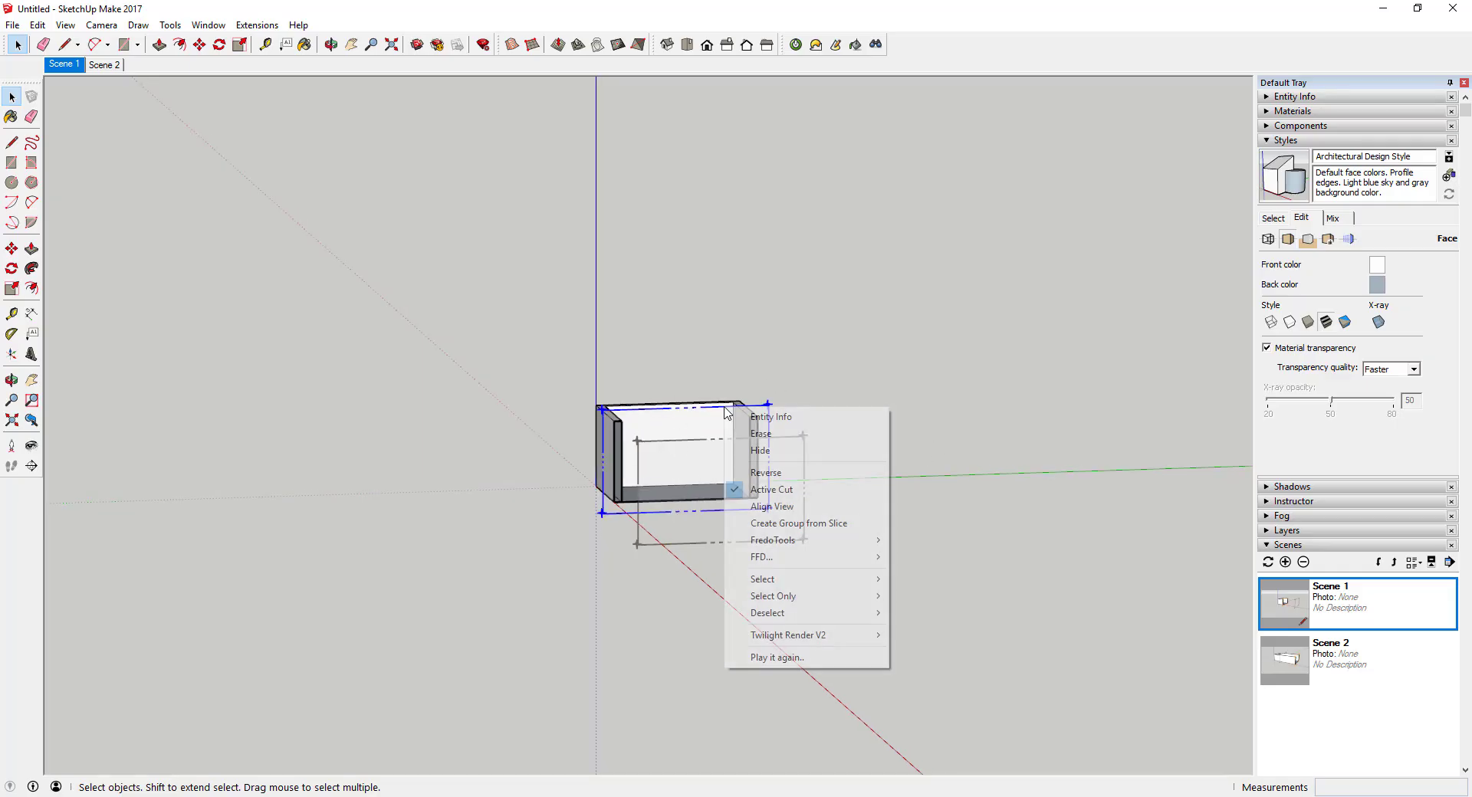
{"action": "left_click", "coordinate": [771, 507]}
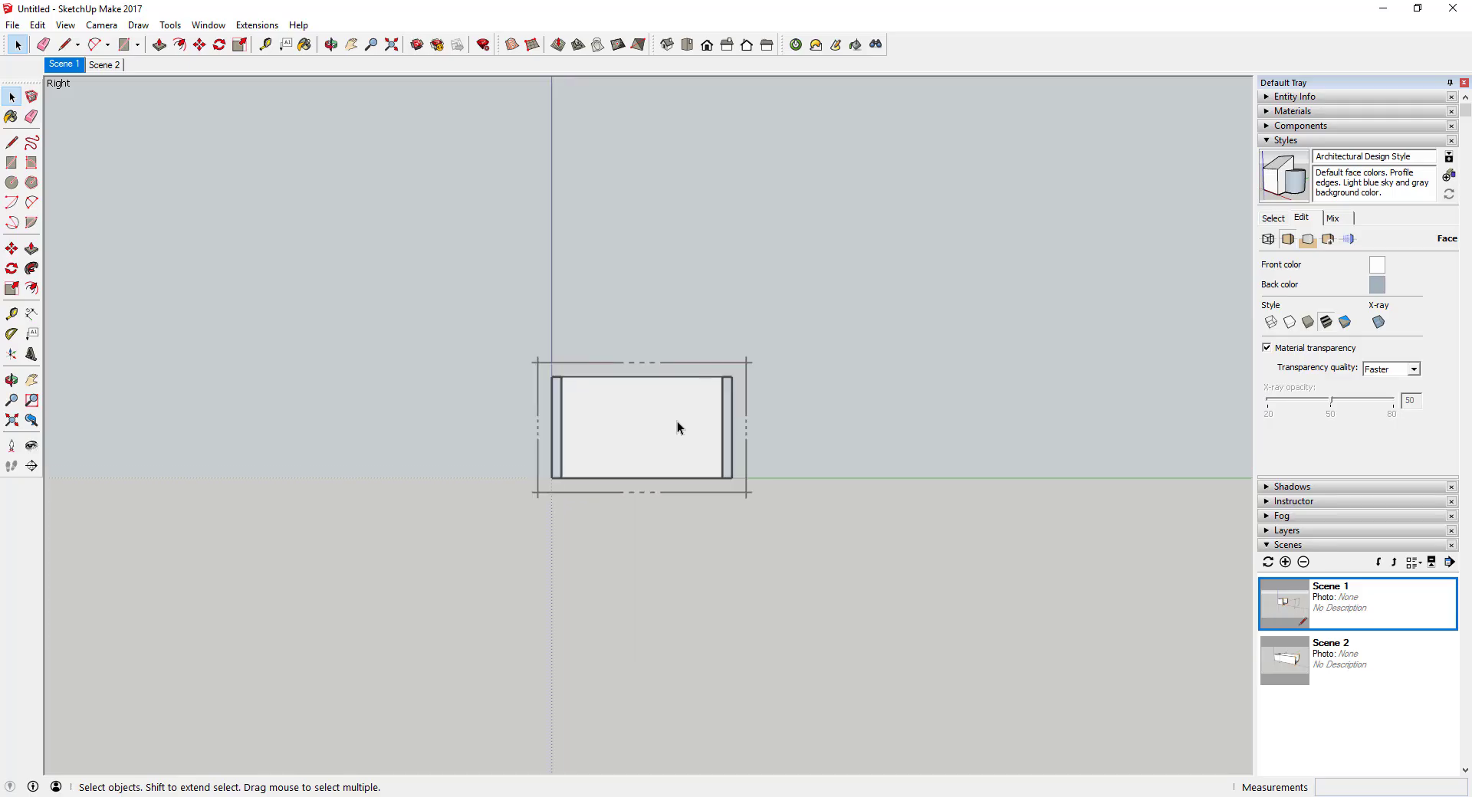
{"action": "scroll", "coordinate": [678, 421], "scroll_direction": "up", "scroll_amount": 2}
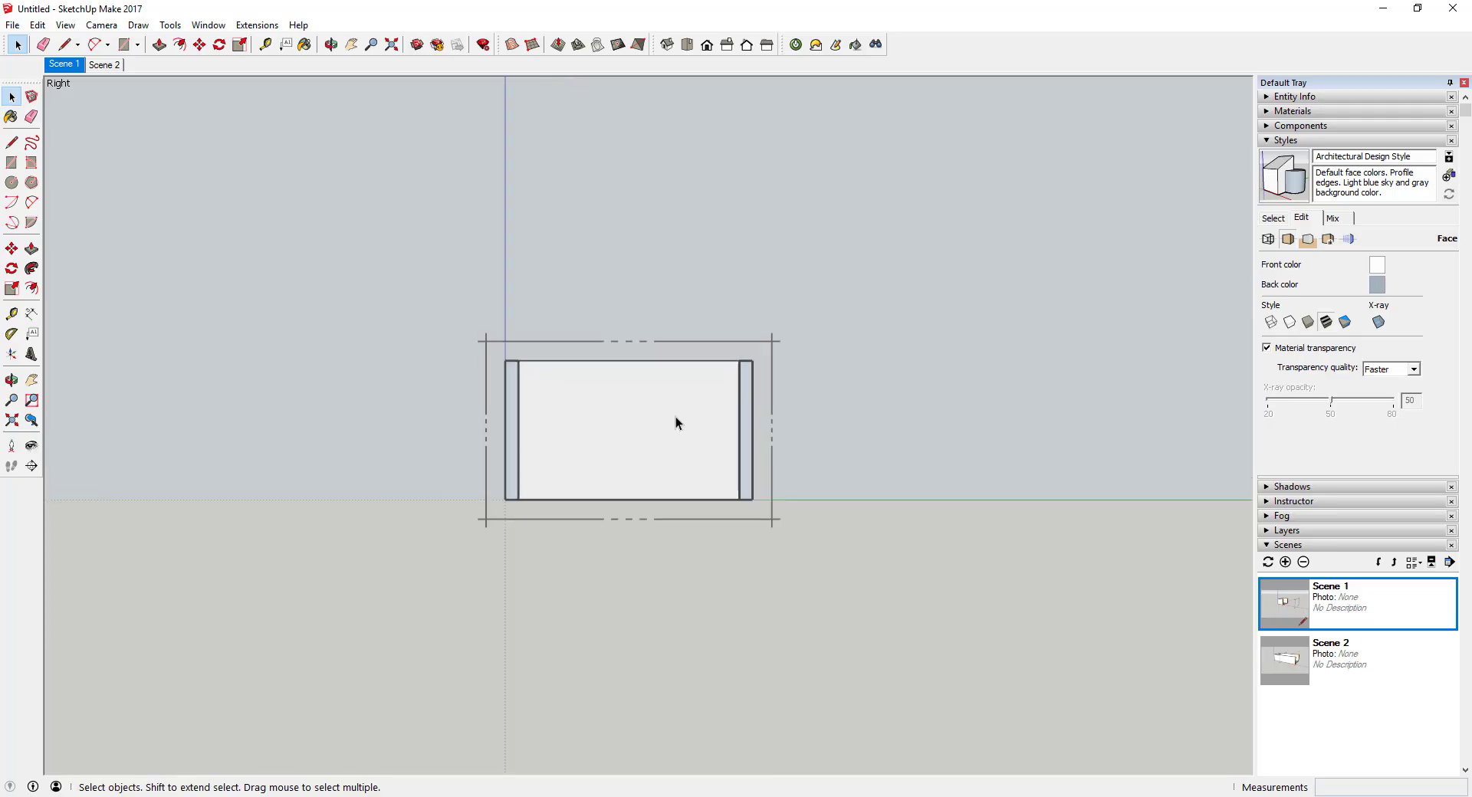
{"action": "scroll", "coordinate": [556, 403], "scroll_direction": "up", "scroll_amount": 2}
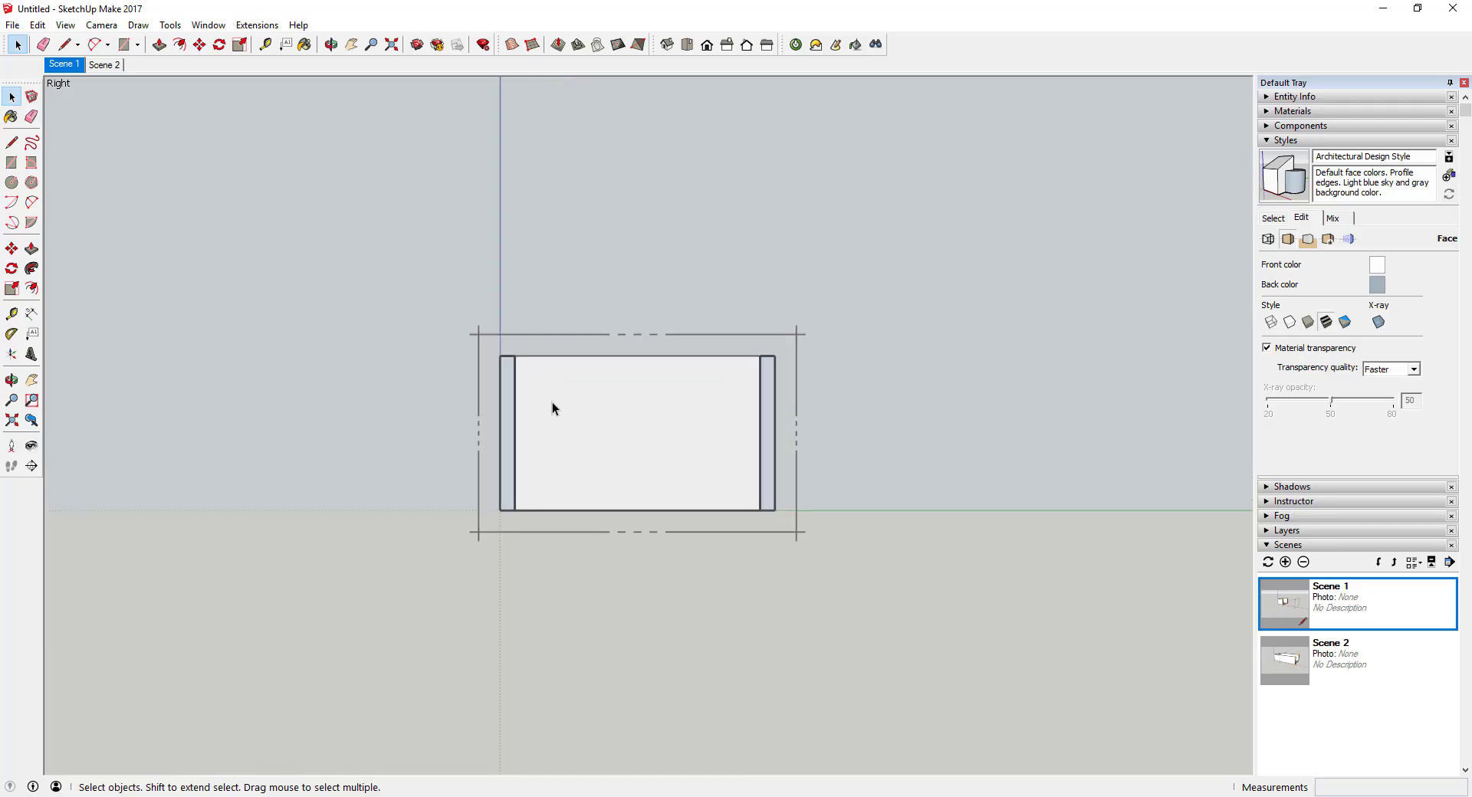
{"action": "scroll", "coordinate": [582, 410], "scroll_direction": "down", "scroll_amount": 2}
{"action": "scroll", "coordinate": [615, 426], "scroll_direction": "up", "scroll_amount": 2}
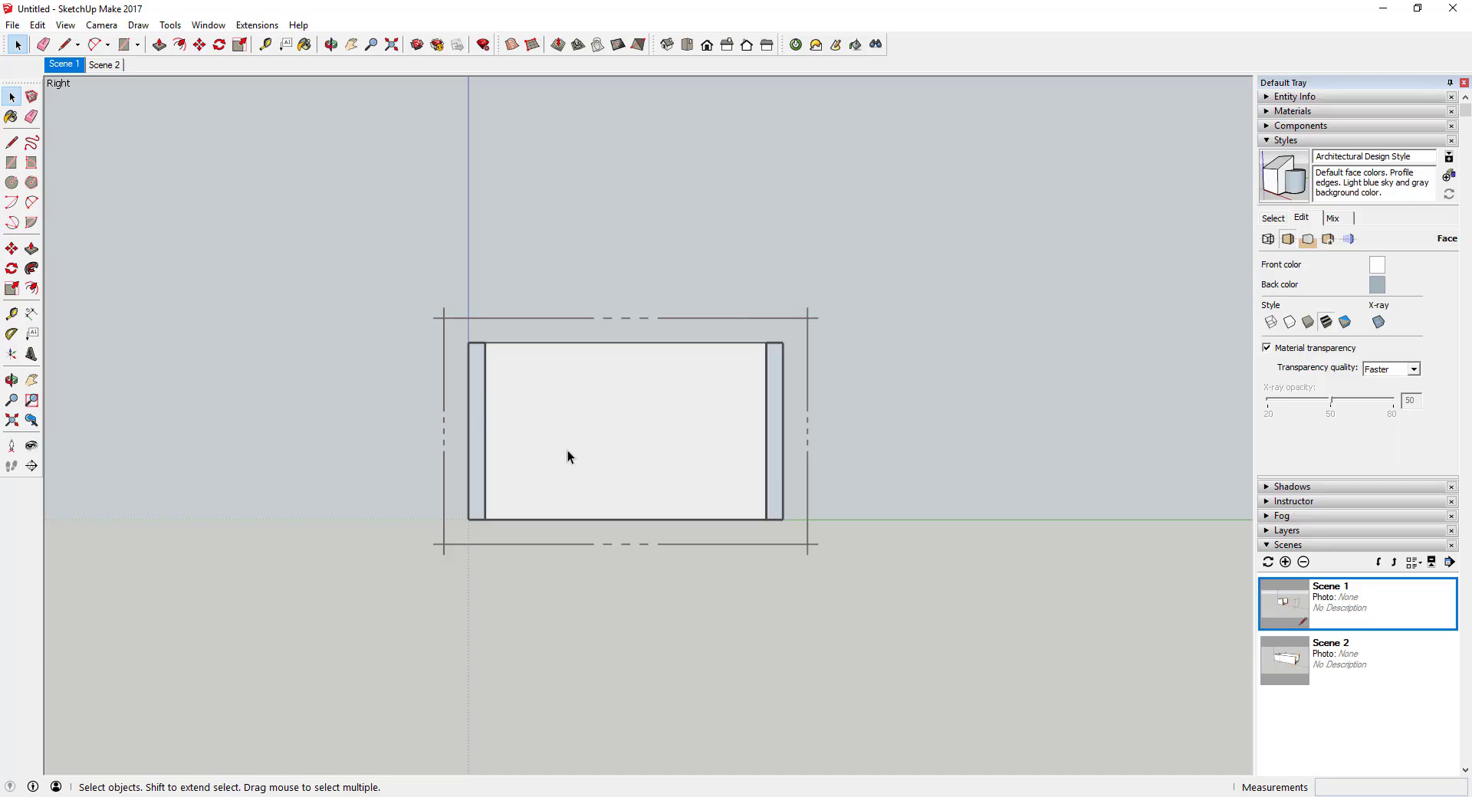
Set the camera back to Perspective
{"action": "left_click", "coordinate": [65, 24]}
{"action": "mouse_move", "coordinate": [101, 24]}
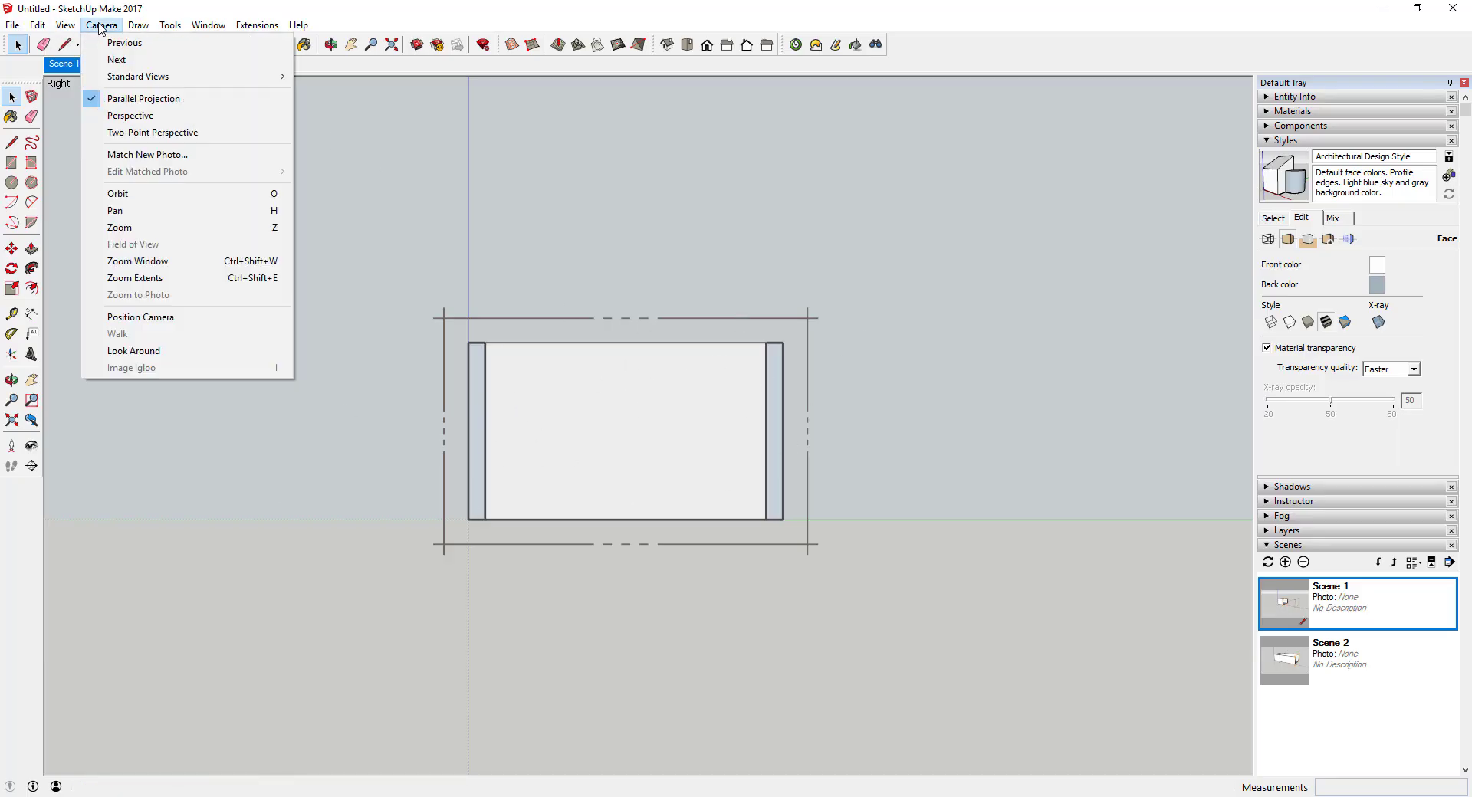
{"action": "left_click", "coordinate": [130, 115]}
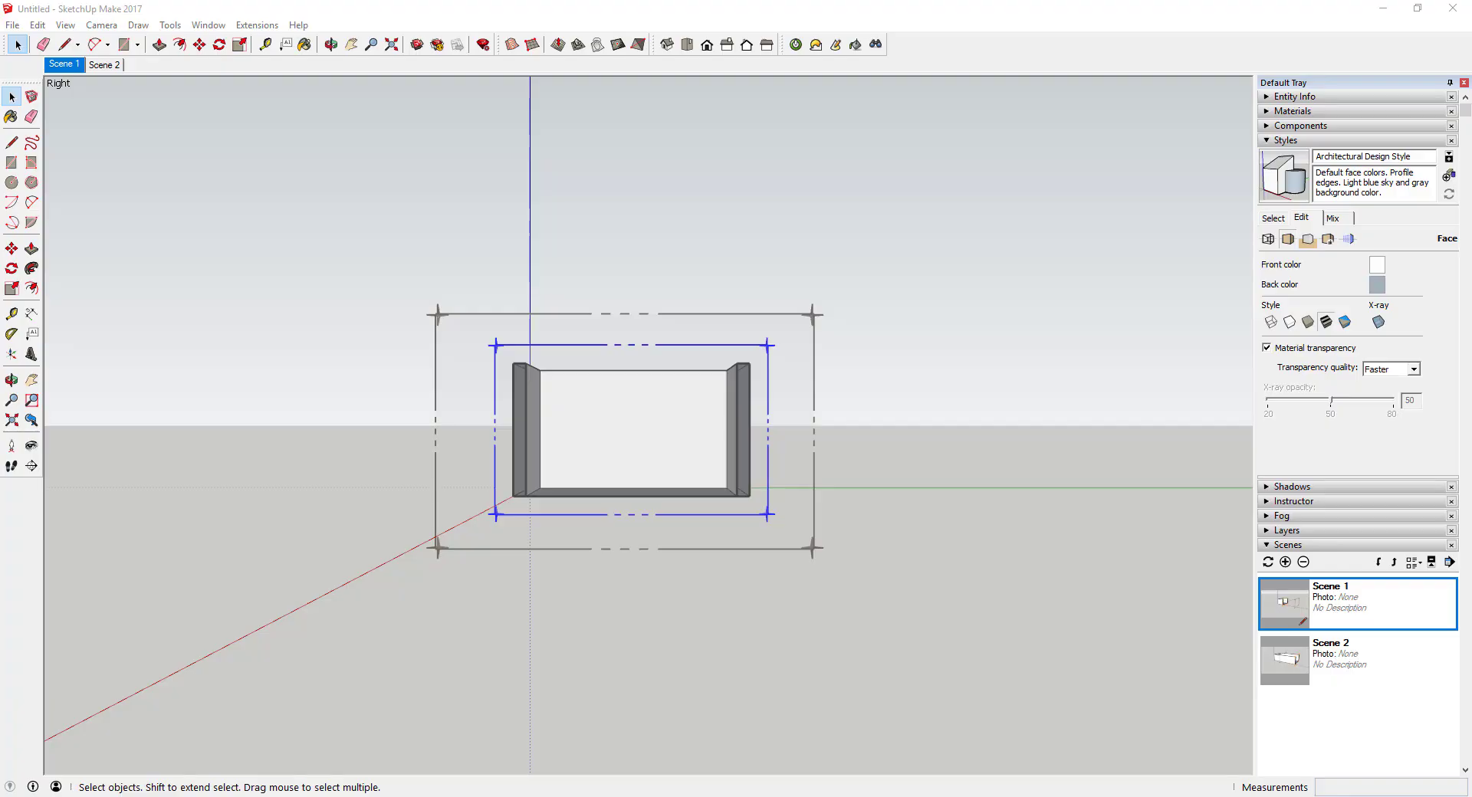
Create a group from the slice at the box's active section plane
{"action": "middle_click_drag", "start_coordinate": [601, 434], "coordinate": [385, 393]}
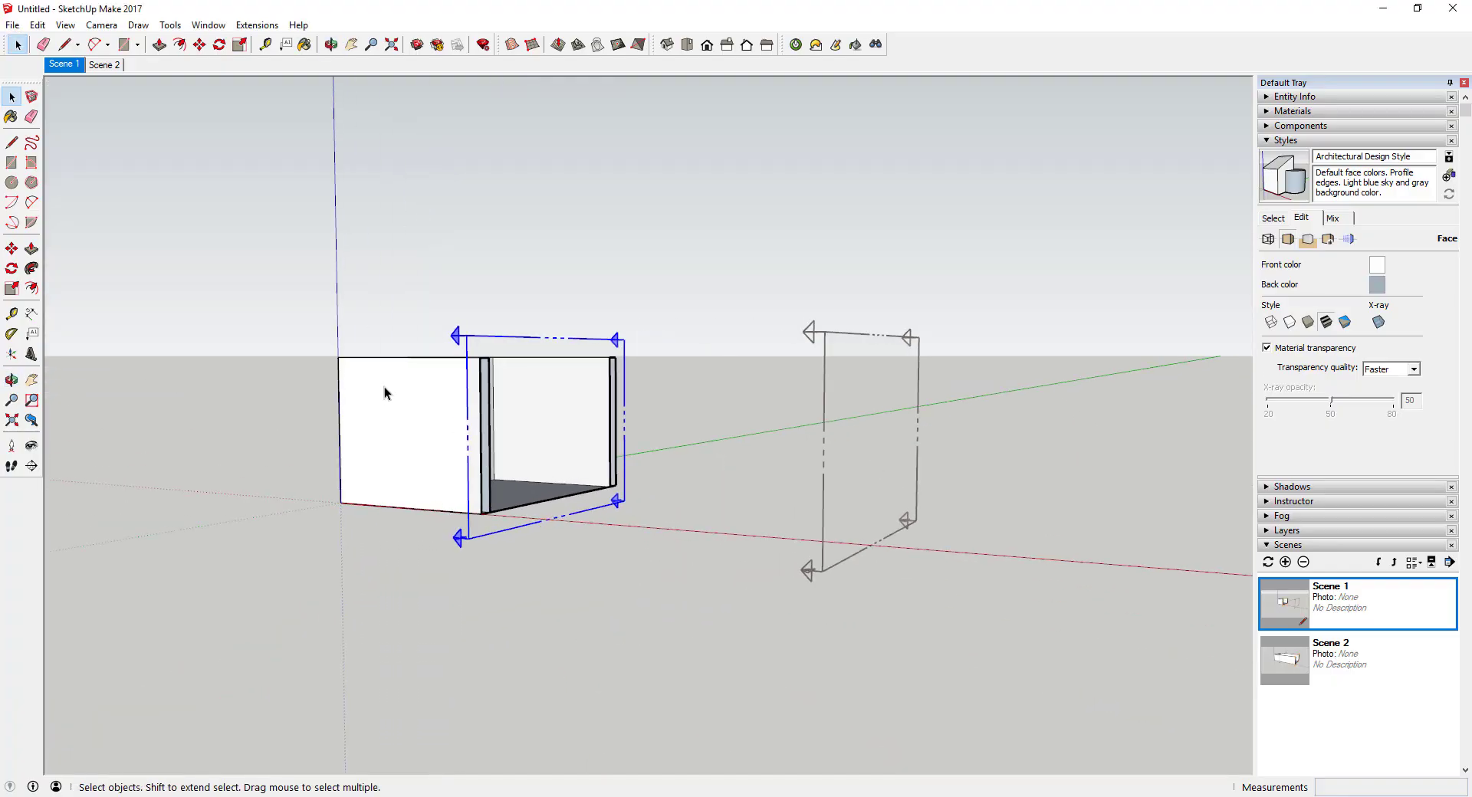
{"action": "right_click", "coordinate": [470, 389]}
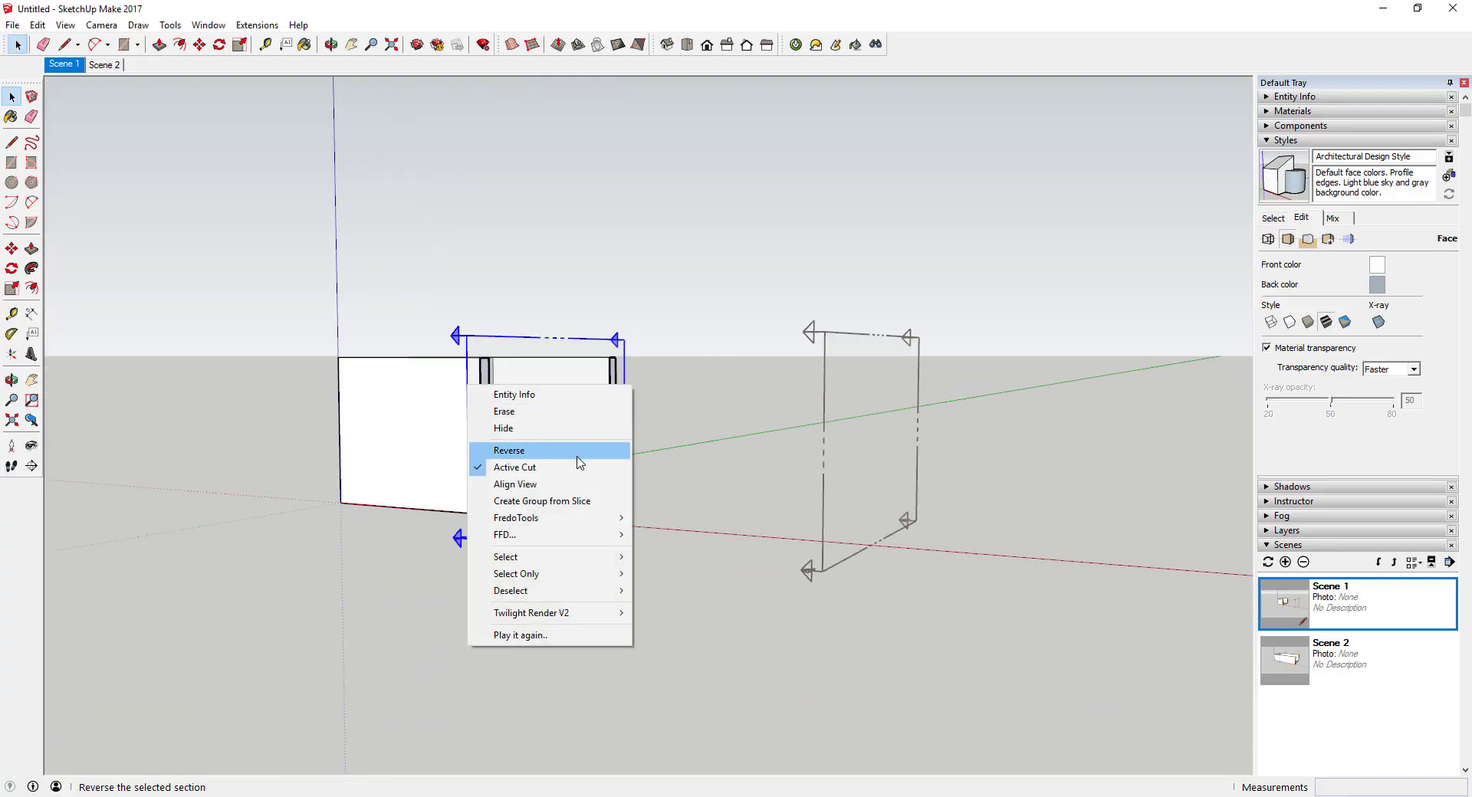
{"action": "left_click", "coordinate": [565, 500]}
{"action": "middle_click_drag", "start_coordinate": [565, 510], "coordinate": [534, 452]}
{"action": "right_click", "coordinate": [520, 420]}
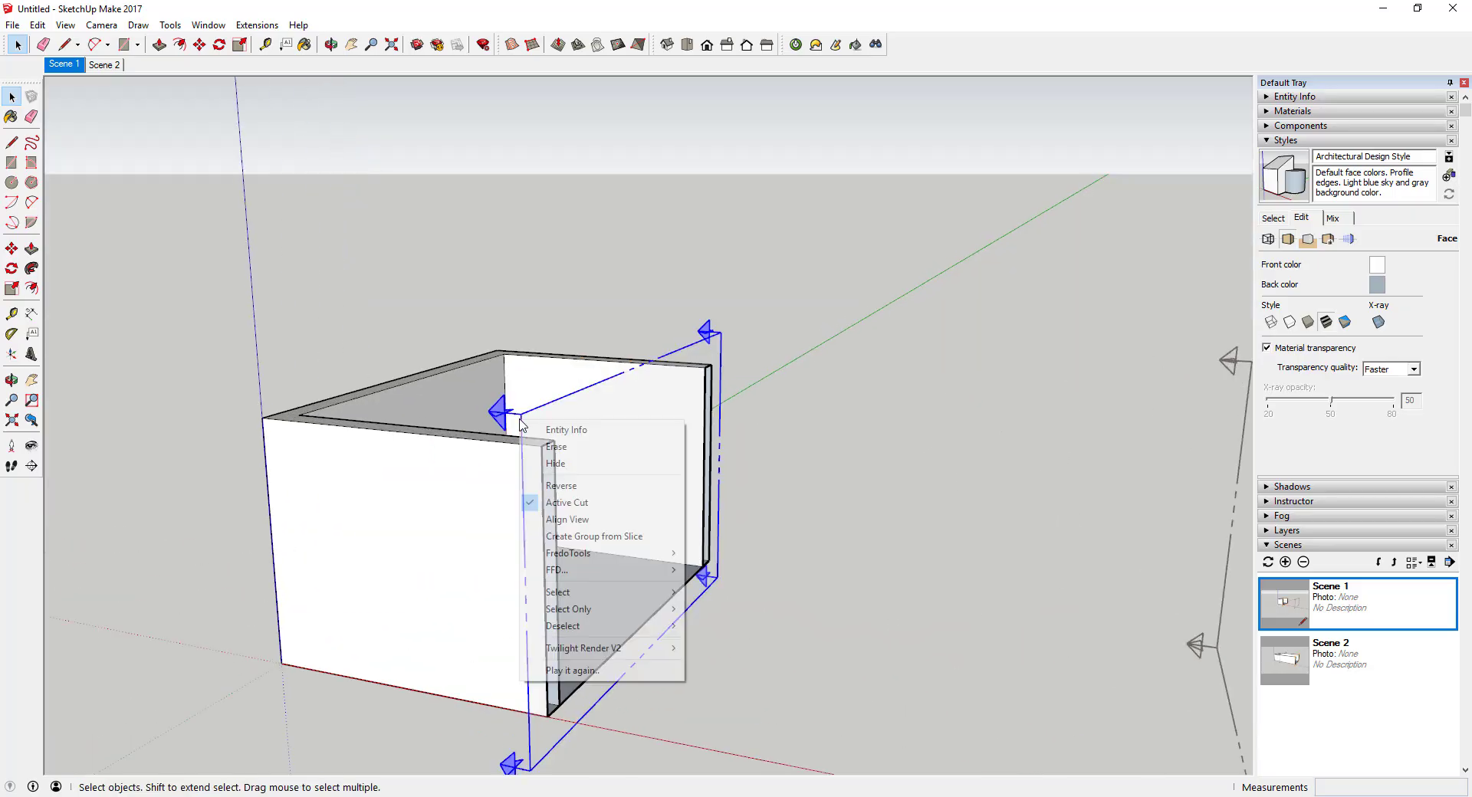
{"action": "left_click", "coordinate": [594, 536]}
{"action": "middle_click_drag", "start_coordinate": [647, 571], "coordinate": [490, 531]}
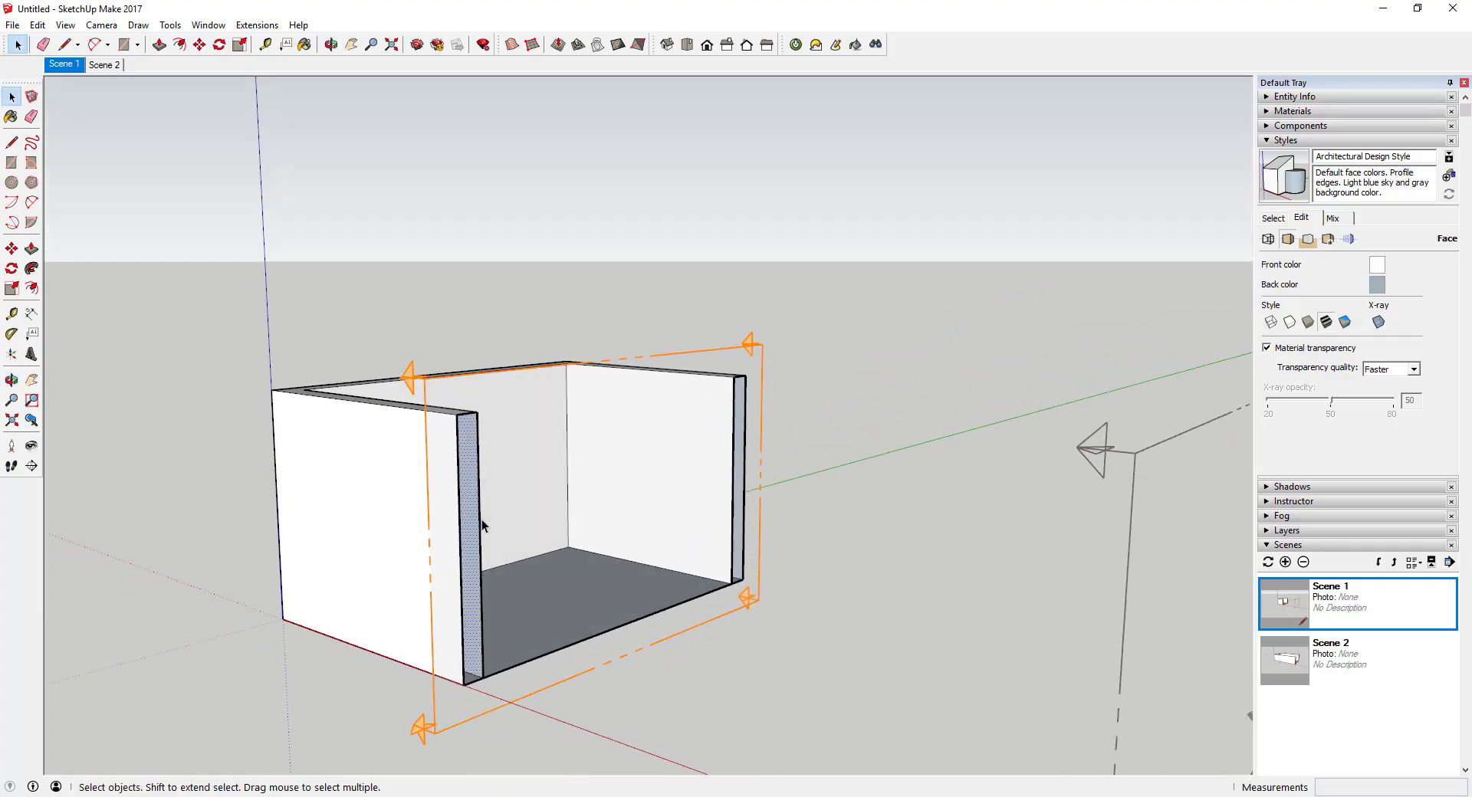
Turn off the active cut and move the slice group straight up above the box
{"action": "right_click", "coordinate": [720, 356]}
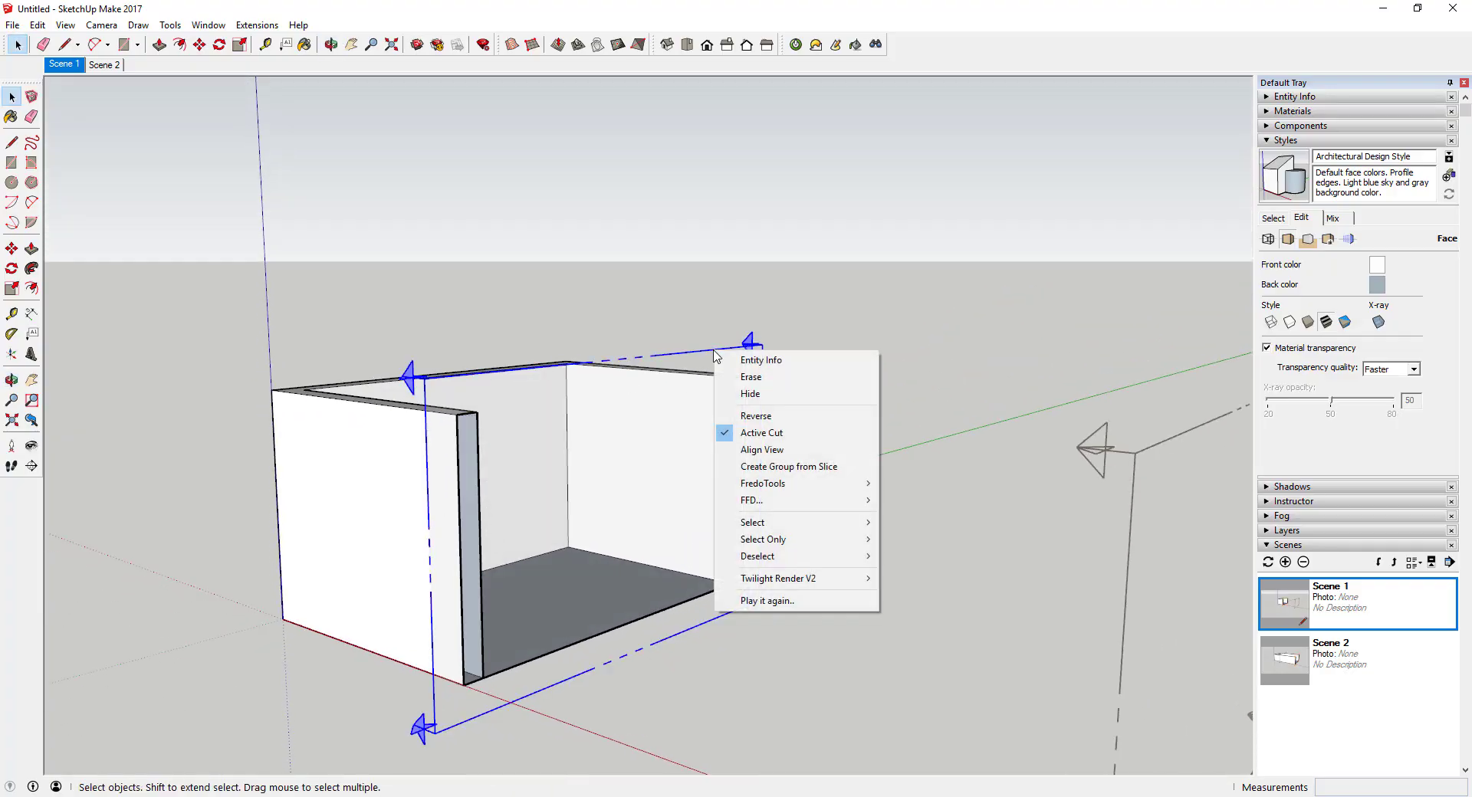
{"action": "left_click", "coordinate": [789, 522]}
{"action": "left_click", "coordinate": [459, 440]}
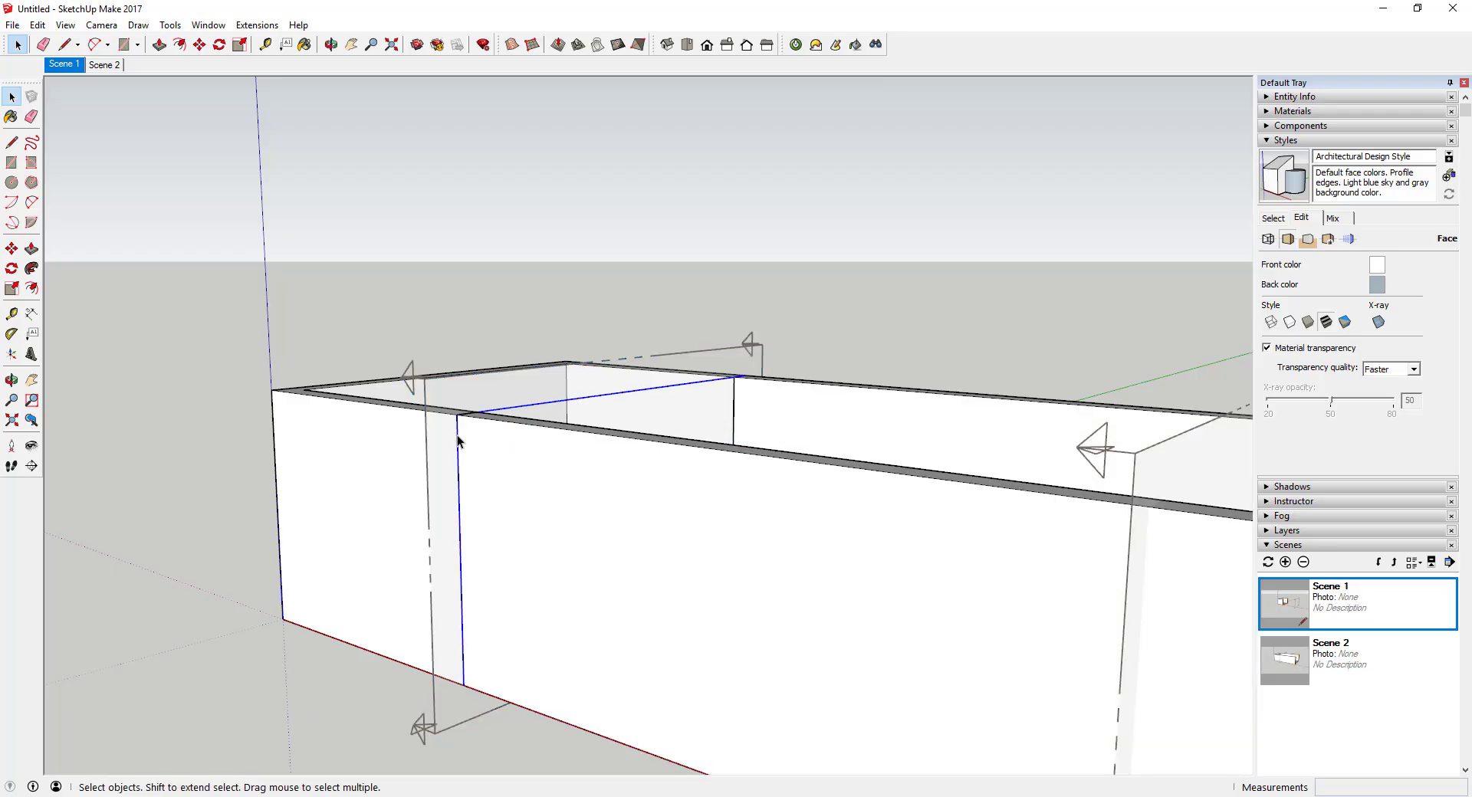
{"action": "key", "text": "m"}
{"action": "left_click", "coordinate": [457, 443]}
{"action": "scroll", "coordinate": [458, 399], "scroll_direction": "down", "scroll_amount": 2}
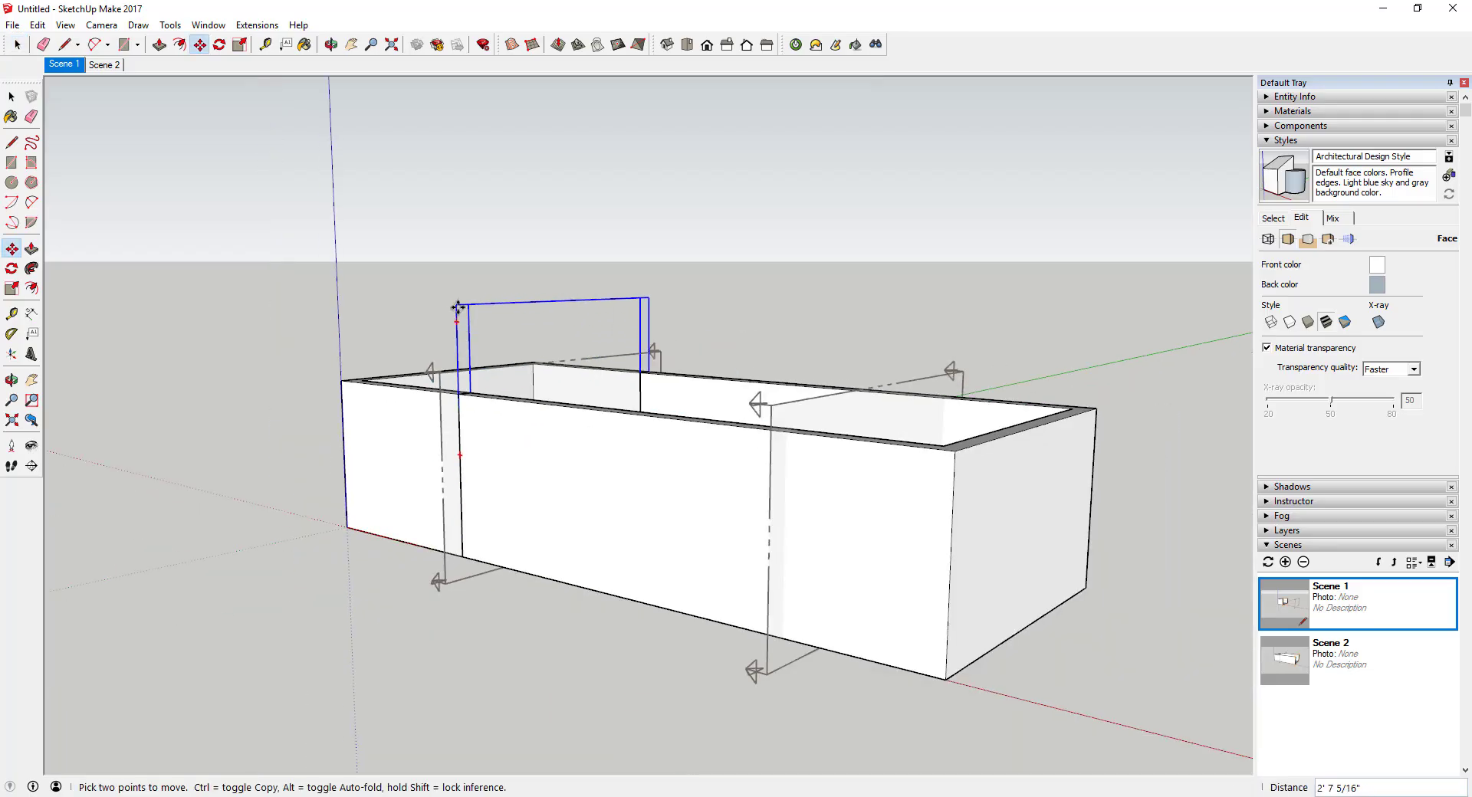
{"action": "scroll", "coordinate": [457, 303], "scroll_direction": "down", "scroll_amount": 1}
{"action": "left_click", "coordinate": [458, 220]}
{"action": "key", "text": "space"}
{"action": "middle_click_drag", "start_coordinate": [500, 280], "coordinate": [529, 243]}
{"action": "scroll", "coordinate": [495, 283], "scroll_direction": "up", "scroll_amount": 1}
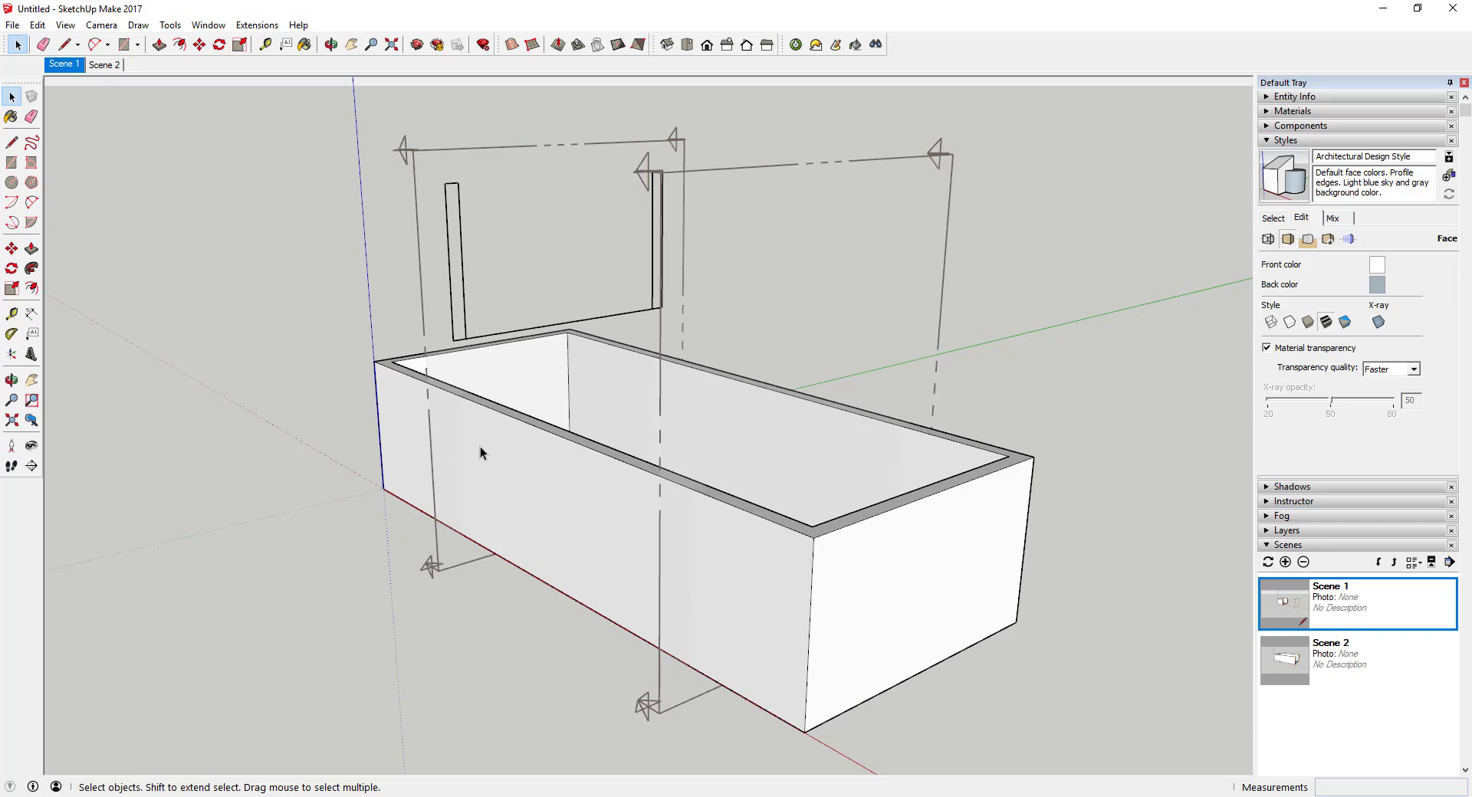
Try to move the raised slice group sideways, away from its section plane
{"action": "left_click", "coordinate": [452, 292]}
{"action": "key", "text": "m"}
{"action": "left_click", "coordinate": [451, 292]}
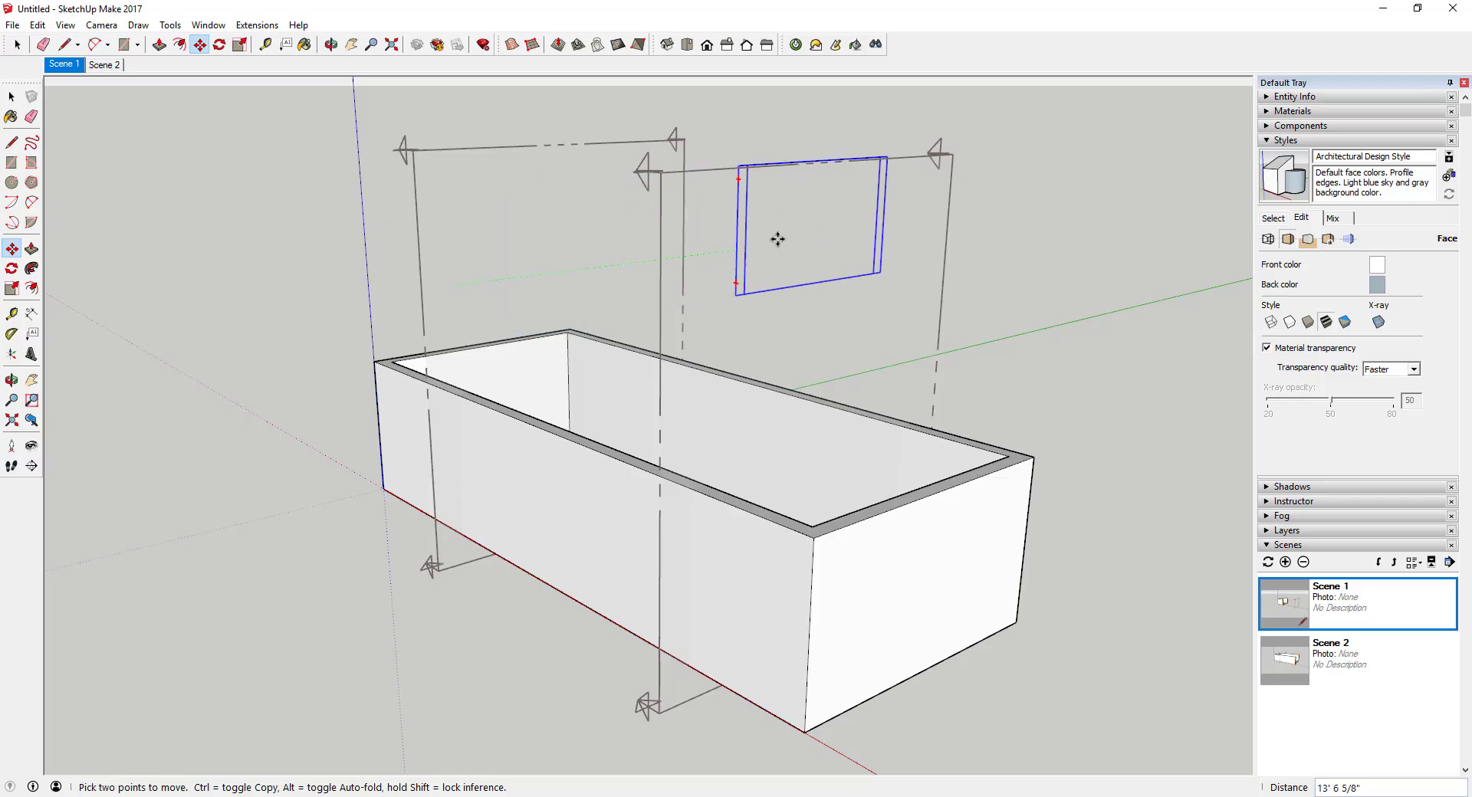
{"action": "left_click", "coordinate": [456, 272]}
{"action": "key", "text": "space"}
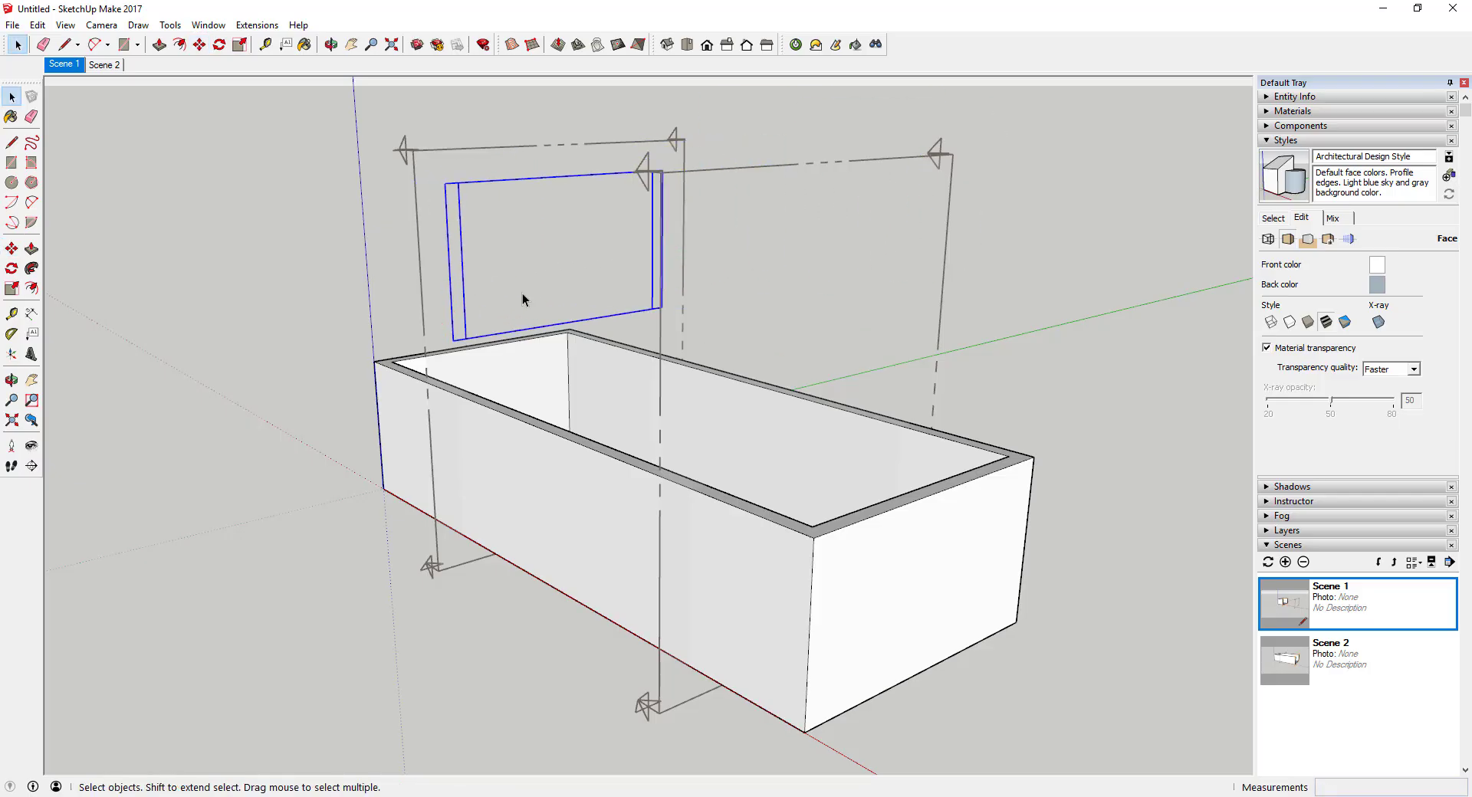
Examine the outline of the slice group above the box, and undo the last change
{"action": "scroll", "coordinate": [511, 246], "scroll_direction": "up", "scroll_amount": 6}
{"action": "key", "text": "o"}
{"action": "left_click_drag", "start_coordinate": [503, 230], "coordinate": [295, 230]}
{"action": "key", "text": "space"}
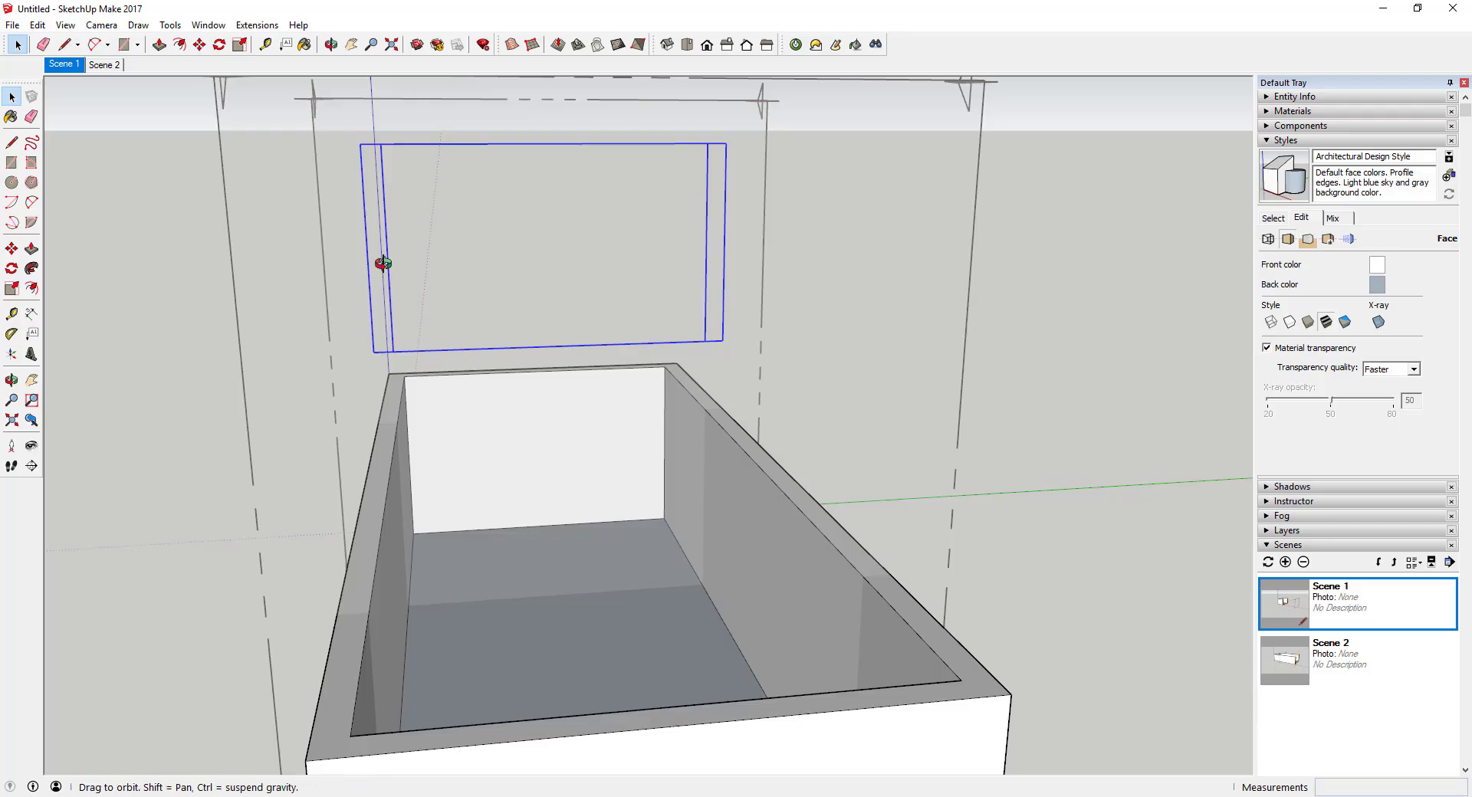
{"action": "middle_click_drag", "start_coordinate": [381, 262], "coordinate": [657, 286]}
{"action": "scroll", "coordinate": [567, 276], "scroll_direction": "down", "scroll_amount": 2}
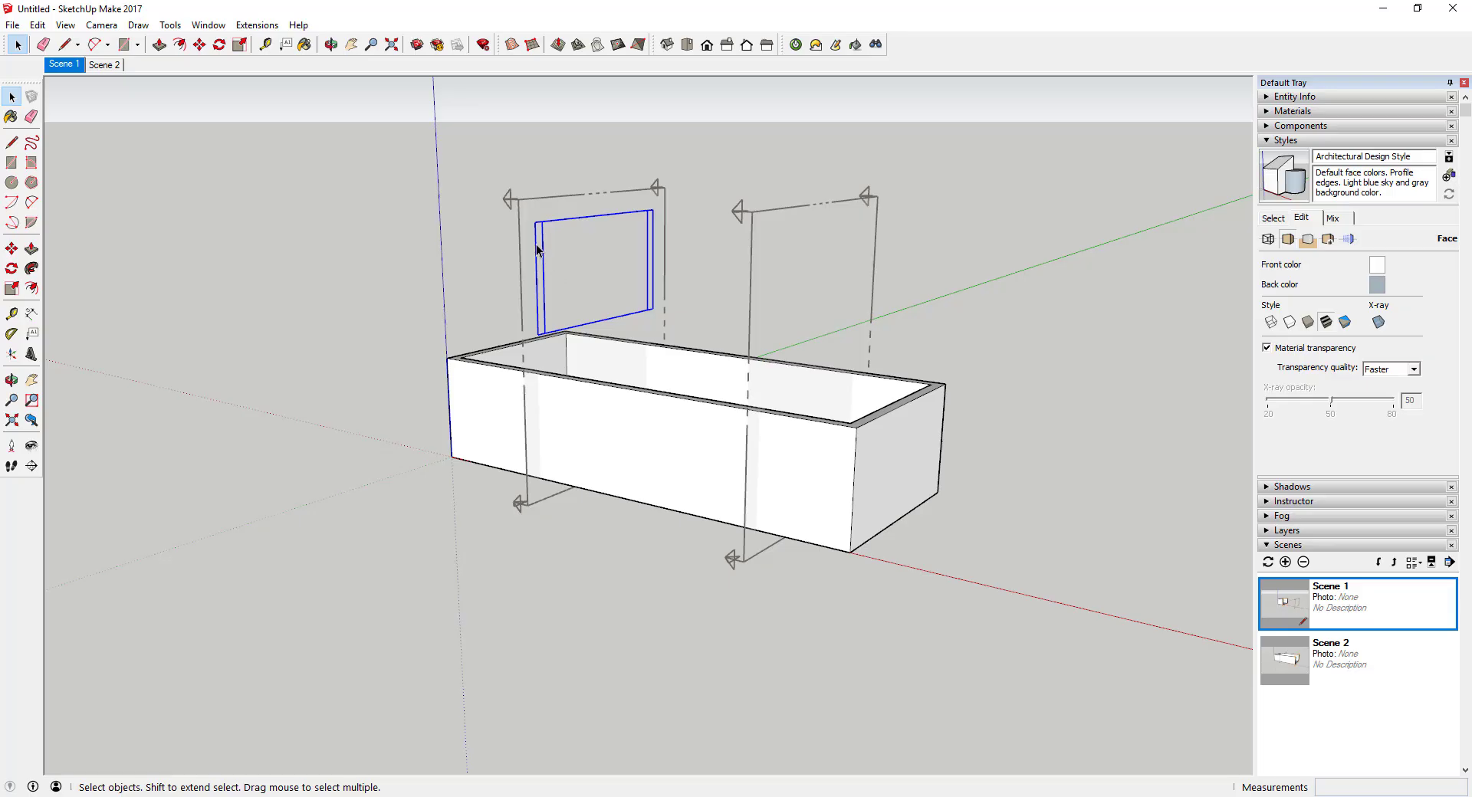
{"action": "key", "text": "ctrl+z"}
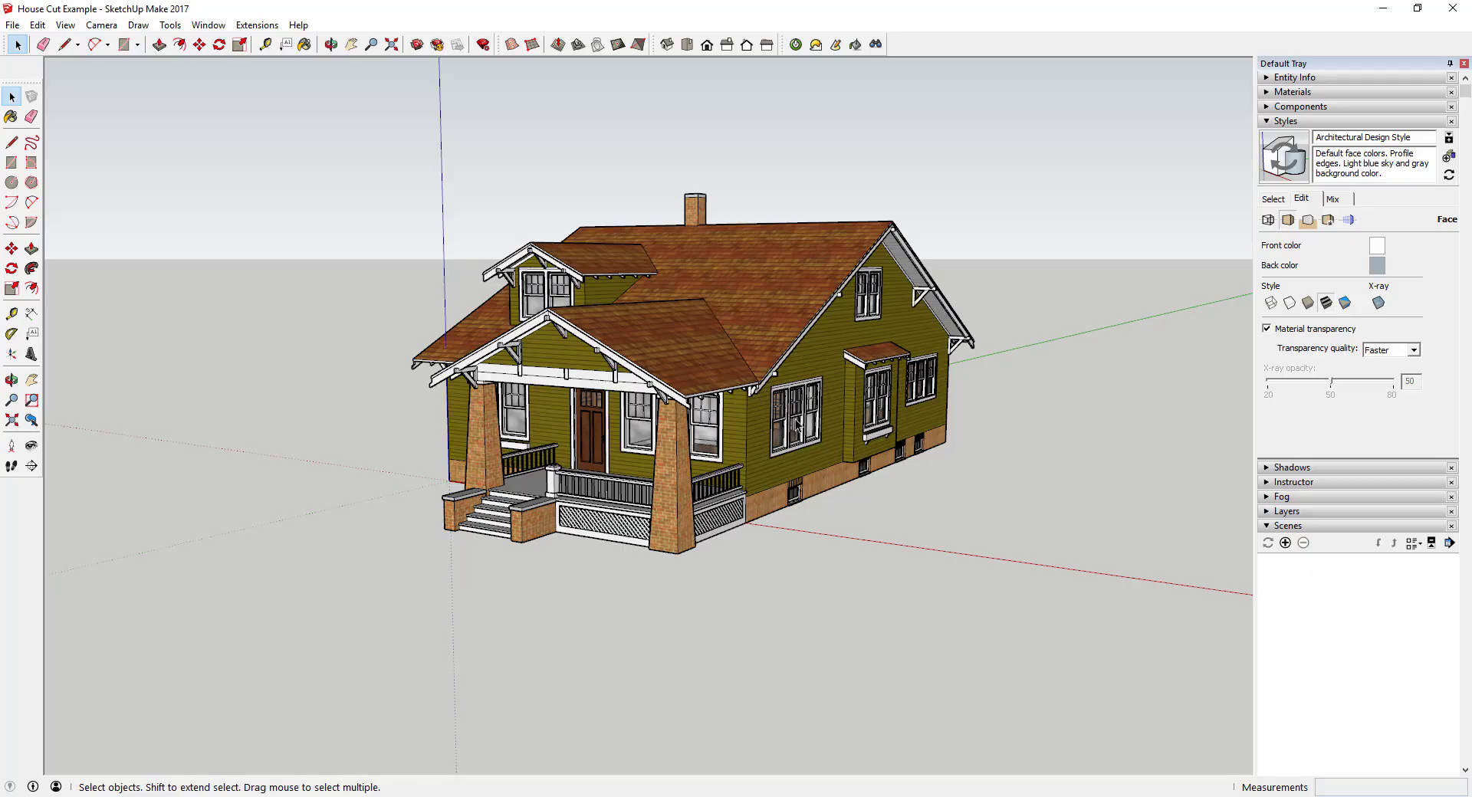
Place a section plane through the front window area of the house, locked parallel to its side wall
{"action": "key", "text": "o"}
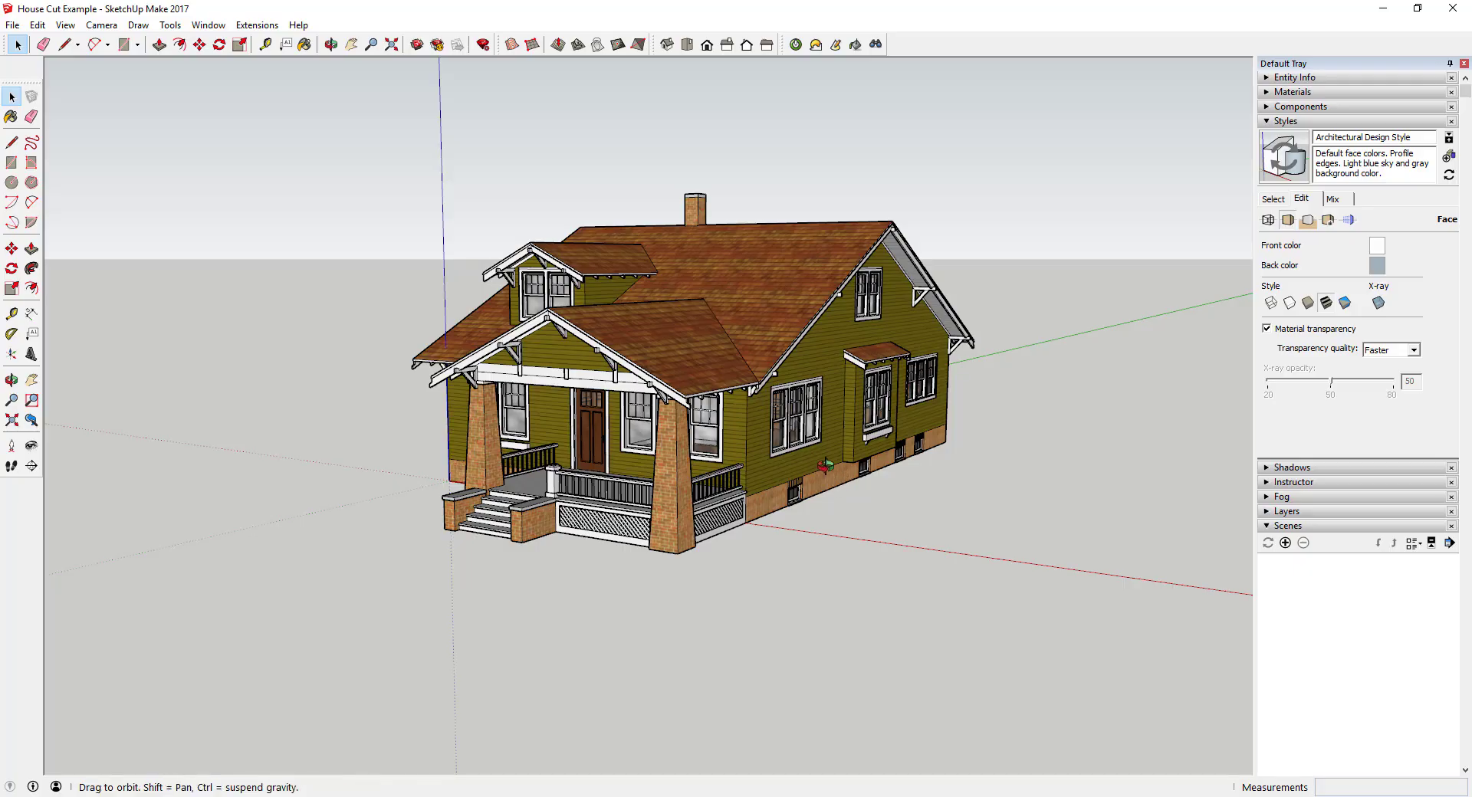
{"action": "left_click_drag", "start_coordinate": [828, 460], "coordinate": [787, 431]}
{"action": "key", "text": "space"}
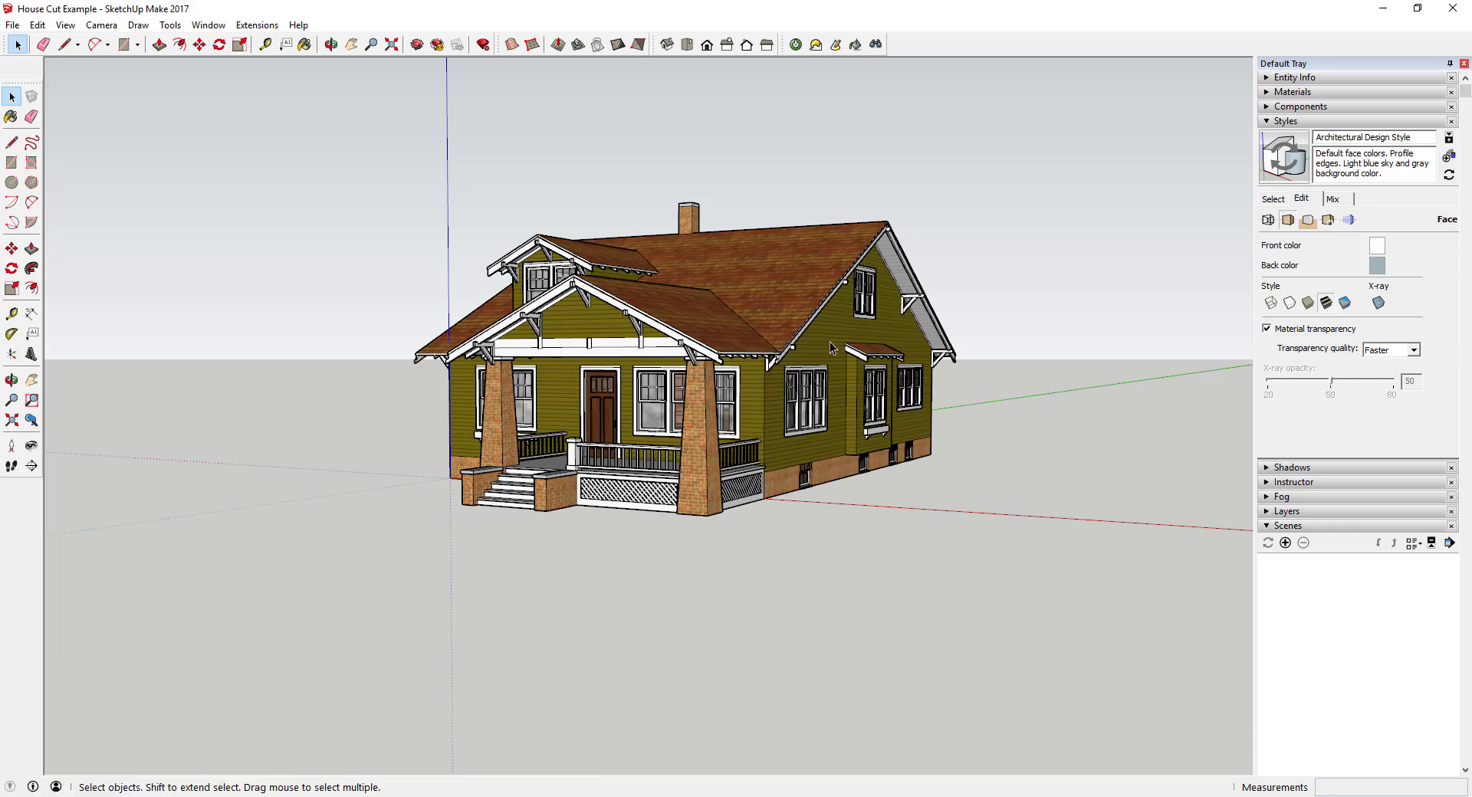
{"action": "middle_click_drag", "start_coordinate": [834, 350], "coordinate": [831, 357]}
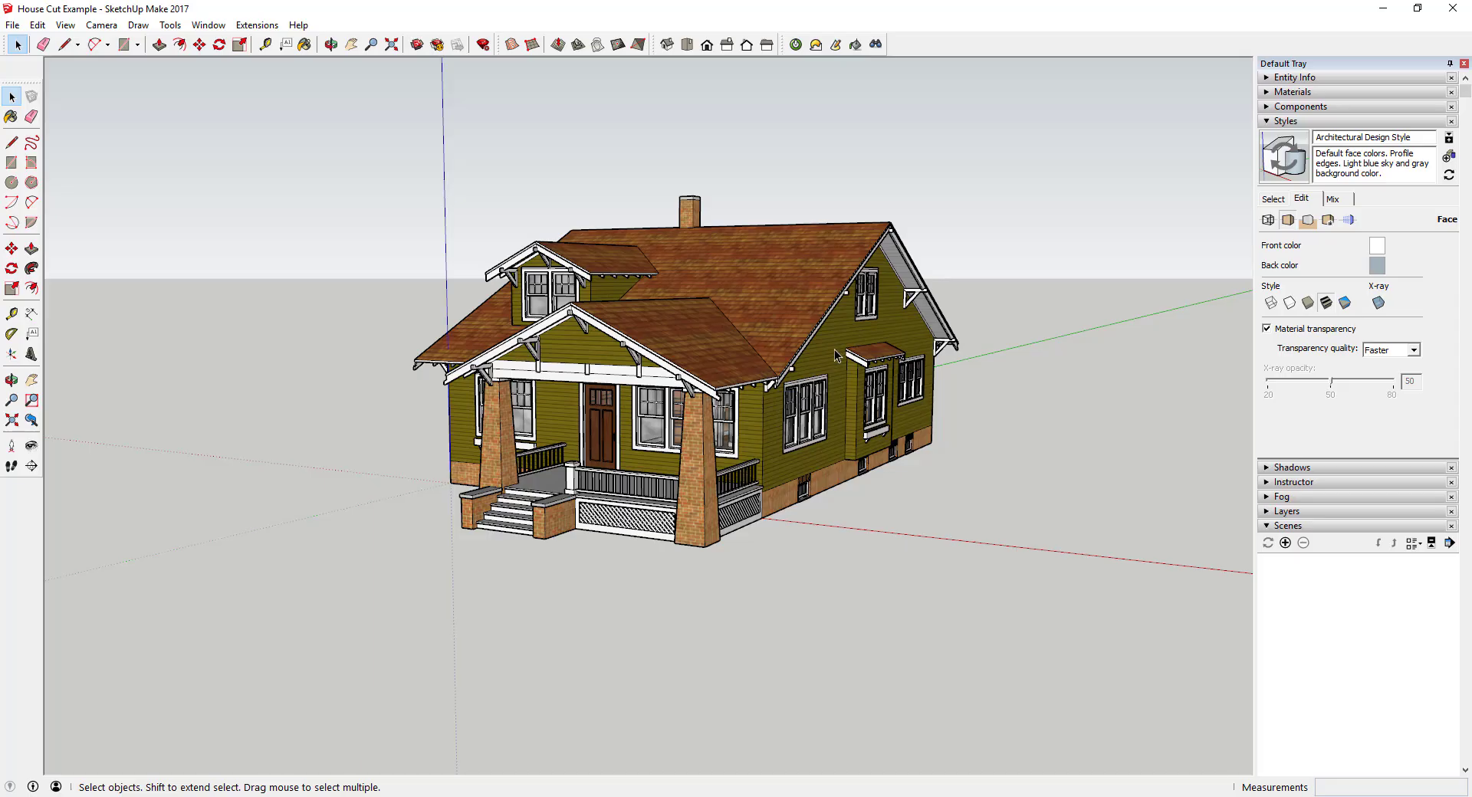
{"action": "left_click", "coordinate": [170, 25]}
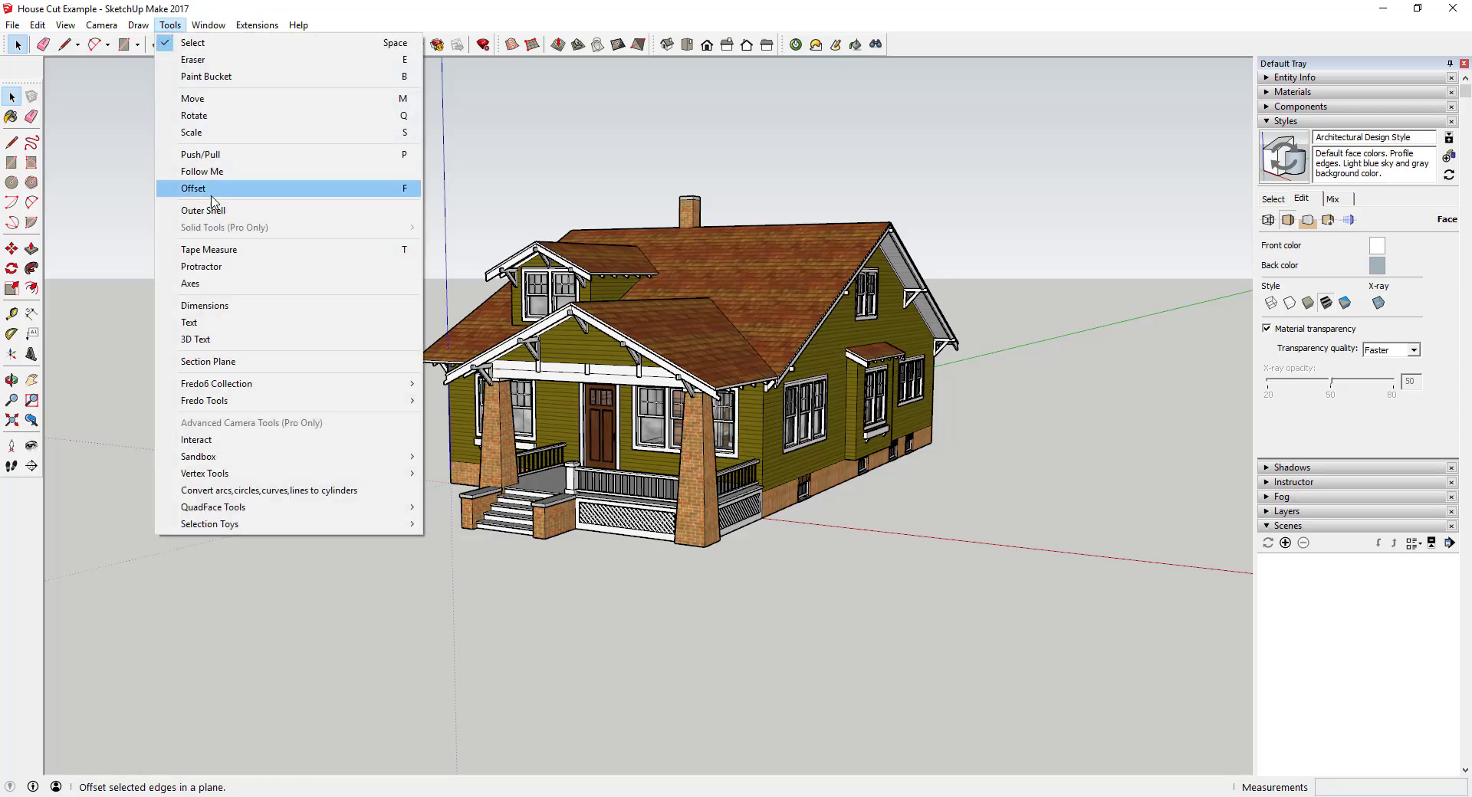
{"action": "left_click", "coordinate": [241, 362]}
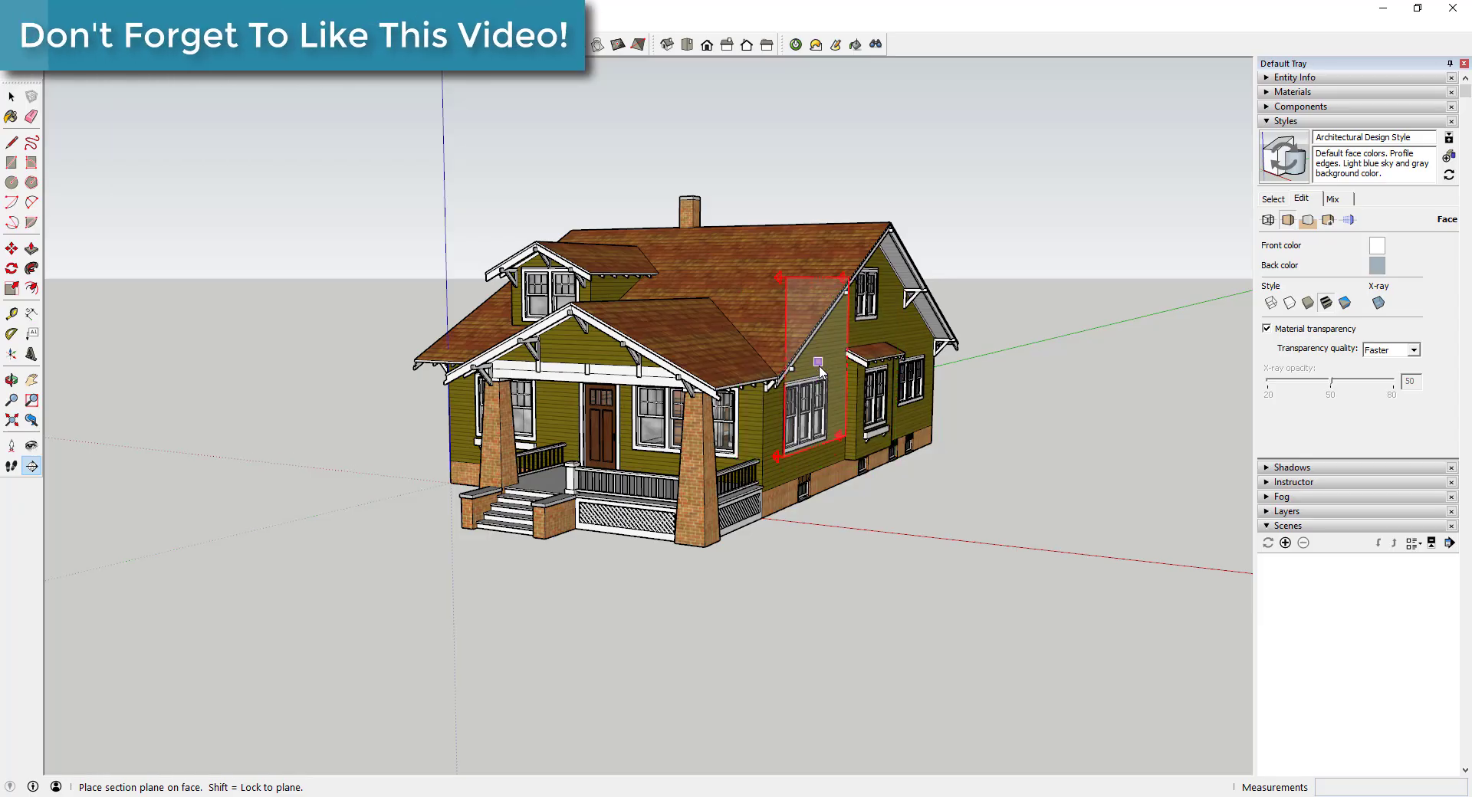
{"action": "middle_click_drag", "start_coordinate": [671, 415], "coordinate": [729, 423]}
{"action": "key", "text": "shift"}
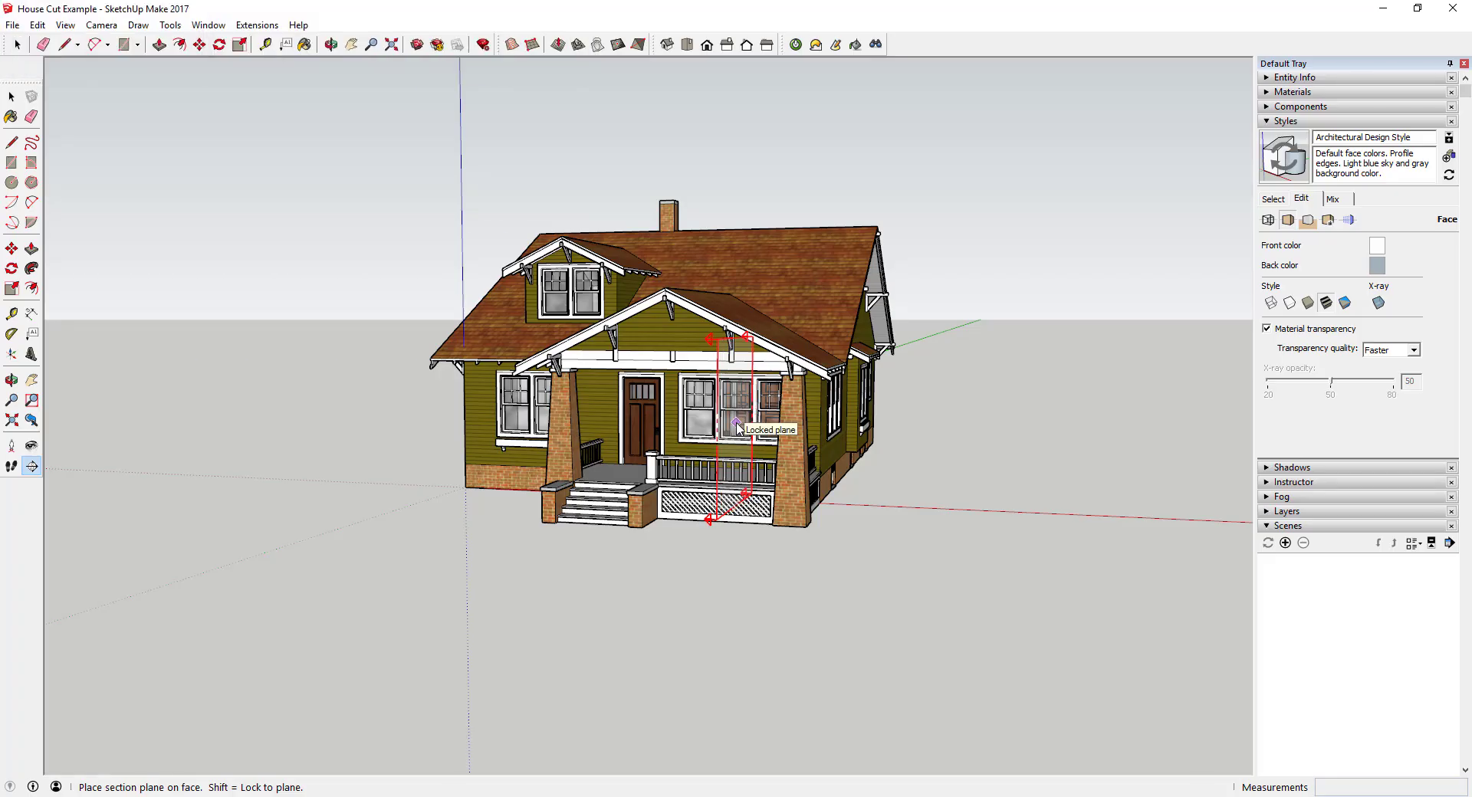
{"action": "left_click", "coordinate": [736, 422]}
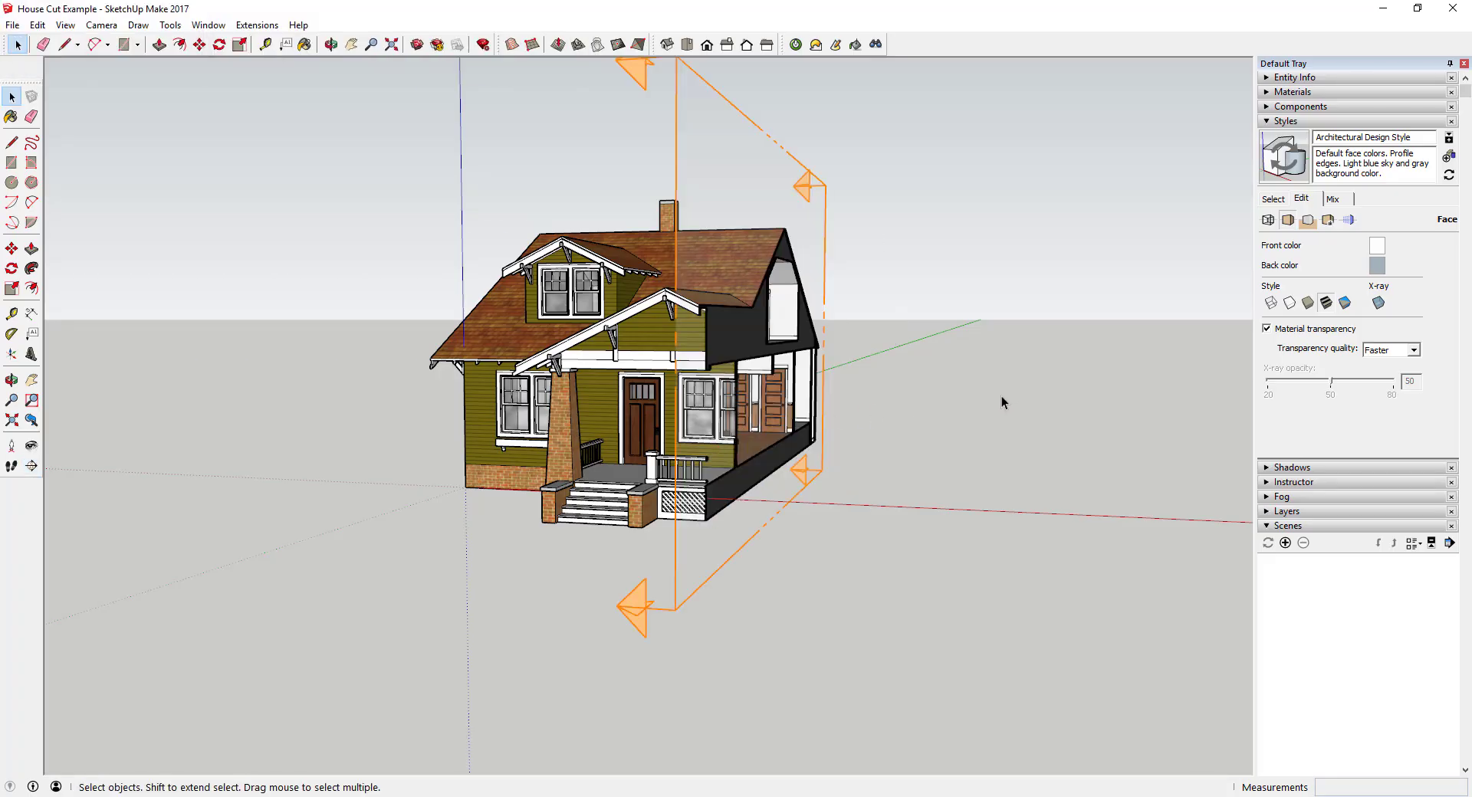
Examine the house's interior along the cut, selecting the house geometry and the section plane
{"action": "middle_click_drag", "start_coordinate": [1001, 396], "coordinate": [434, 381]}
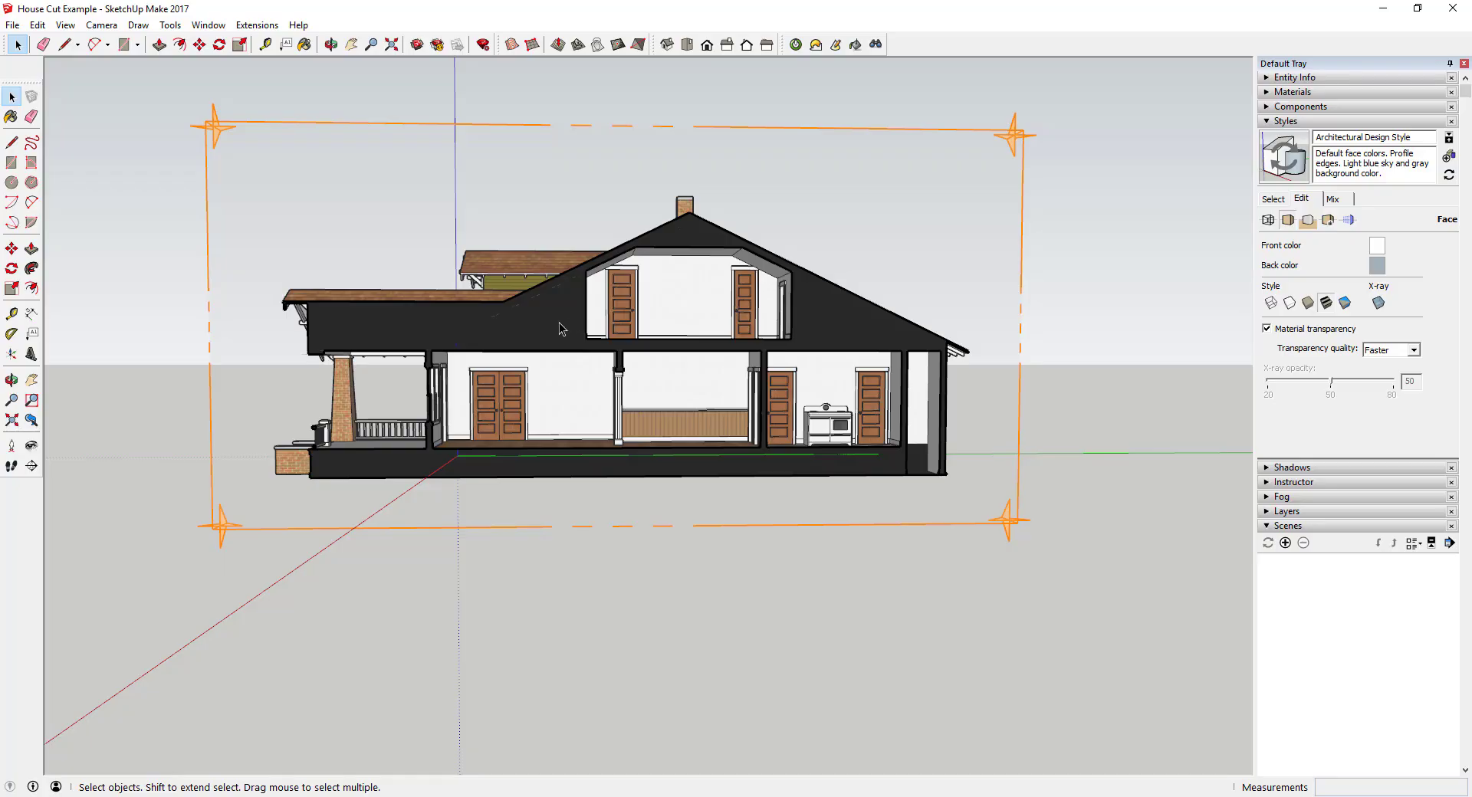
{"action": "middle_click_drag", "start_coordinate": [562, 330], "coordinate": [688, 333]}
{"action": "scroll", "coordinate": [692, 332], "scroll_direction": "up", "scroll_amount": 2}
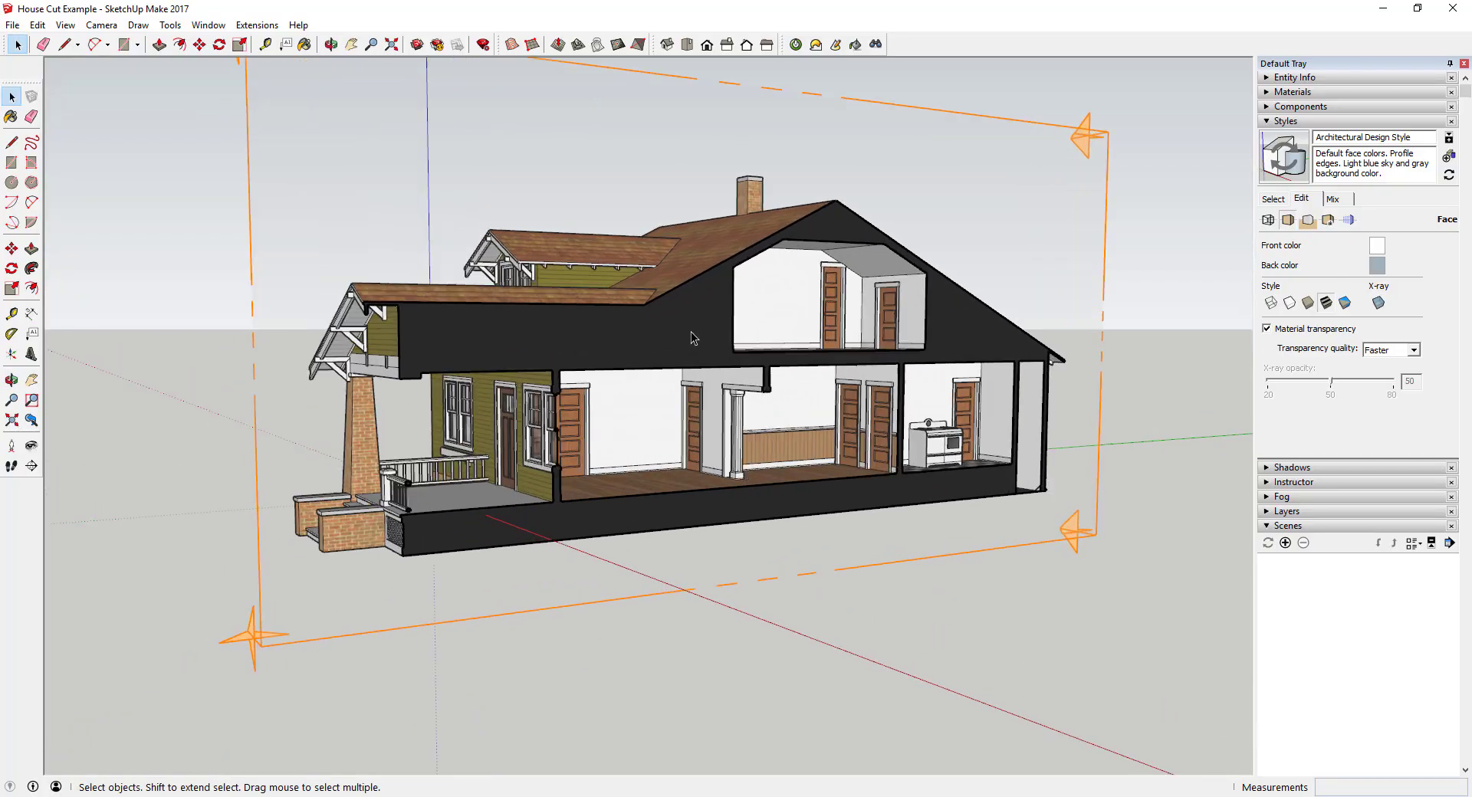
{"action": "scroll", "coordinate": [691, 332], "scroll_direction": "up", "scroll_amount": 4}
{"action": "scroll", "coordinate": [690, 330], "scroll_direction": "down", "scroll_amount": 3}
{"action": "middle_click_drag", "start_coordinate": [696, 534], "coordinate": [618, 506]}
{"action": "left_click", "coordinate": [618, 506]}
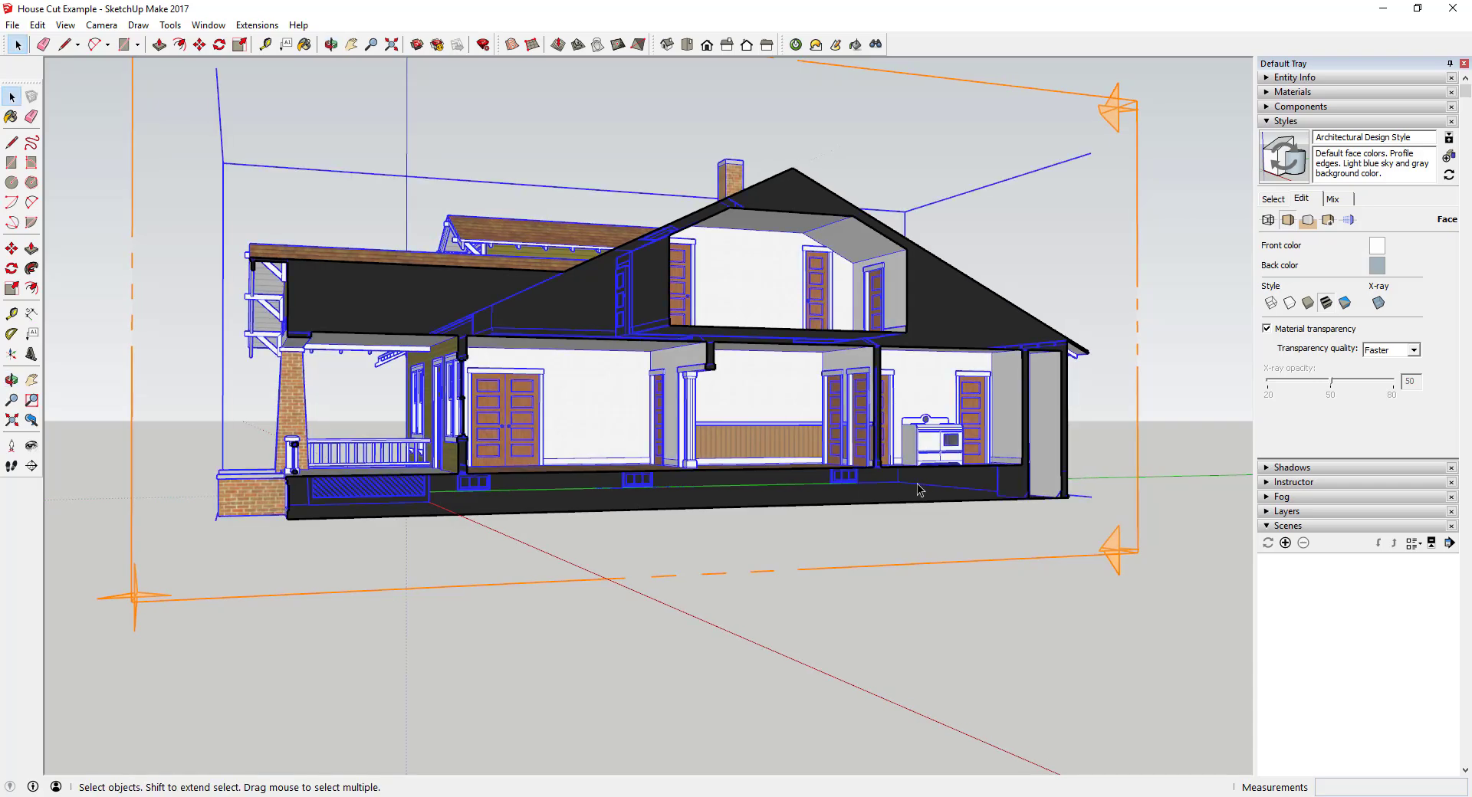
{"action": "middle_click_drag", "start_coordinate": [905, 434], "coordinate": [743, 448]}
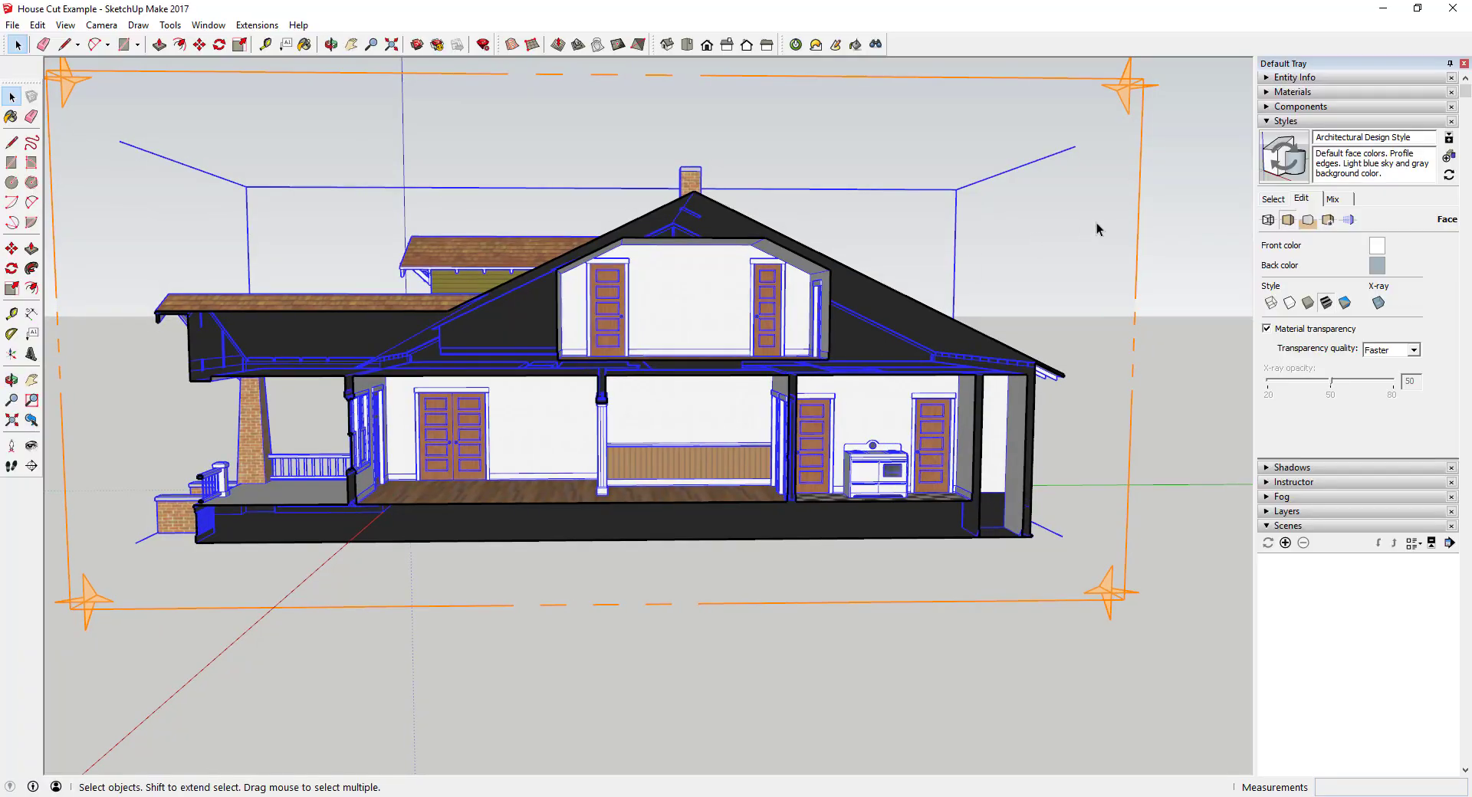
{"action": "left_click", "coordinate": [1098, 231]}
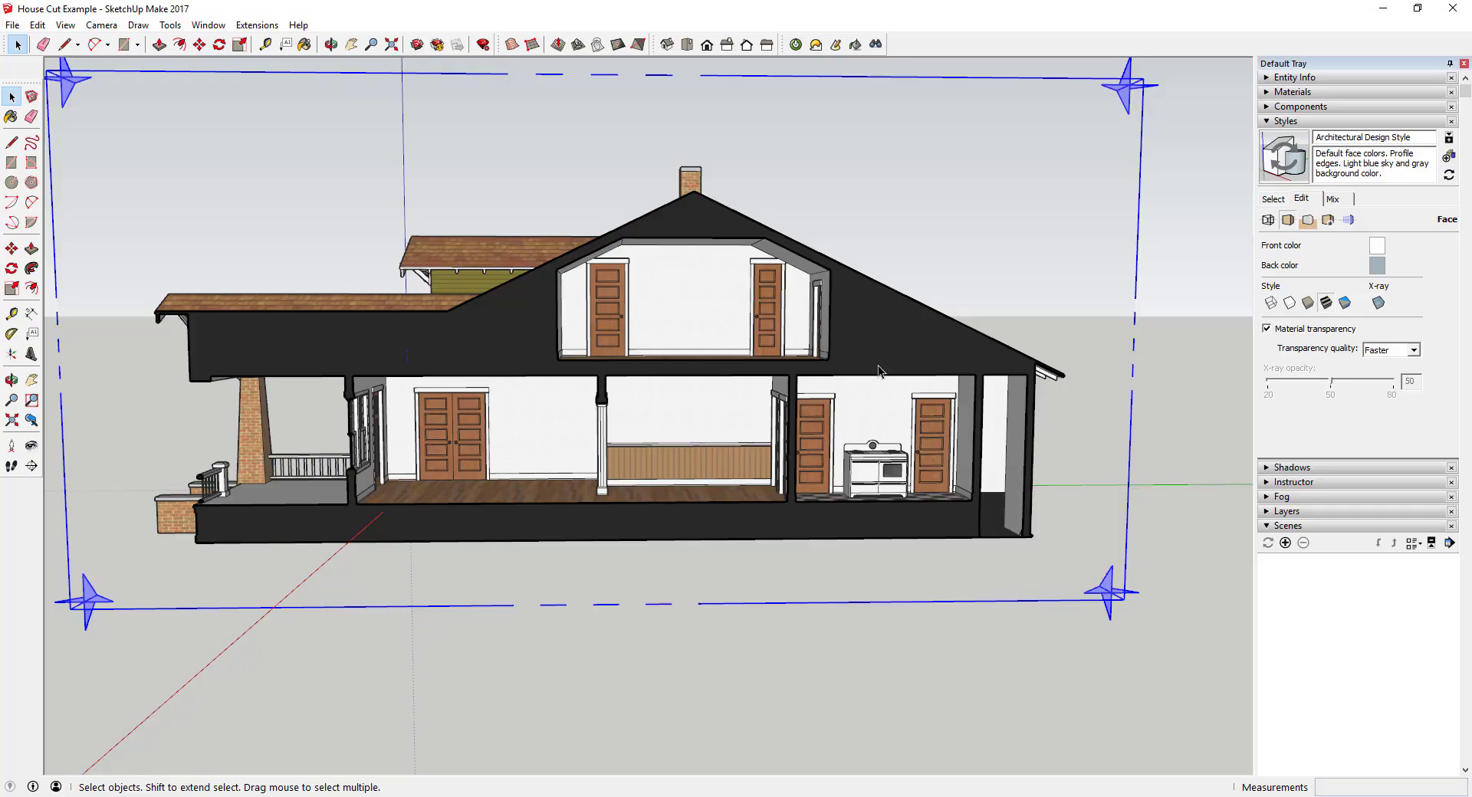
{"action": "middle_click_drag", "start_coordinate": [877, 365], "coordinate": [850, 388]}
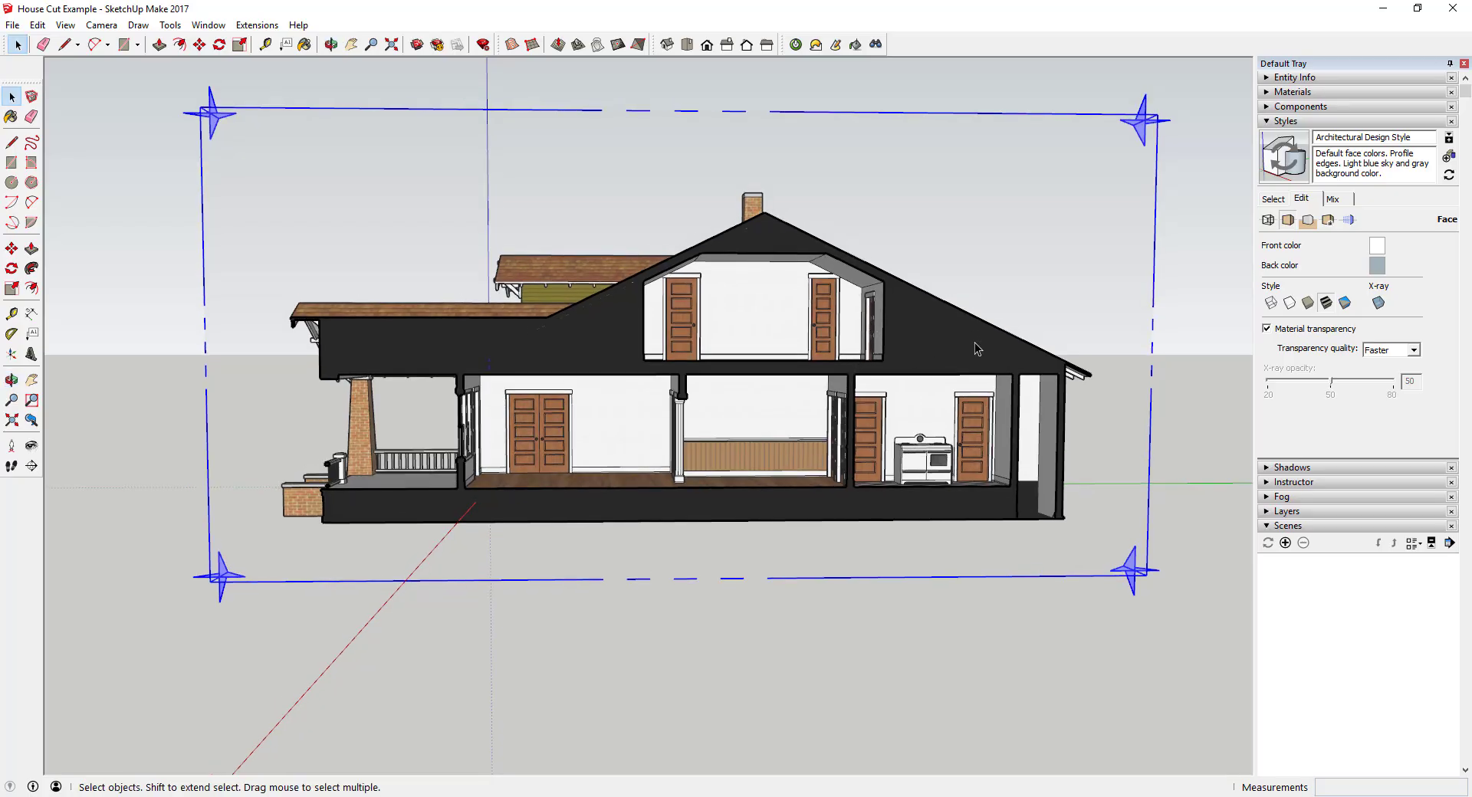
Switch the camera to parallel projection and align the view to the house's side section plane
{"action": "left_click", "coordinate": [65, 24]}
{"action": "mouse_move", "coordinate": [101, 24]}
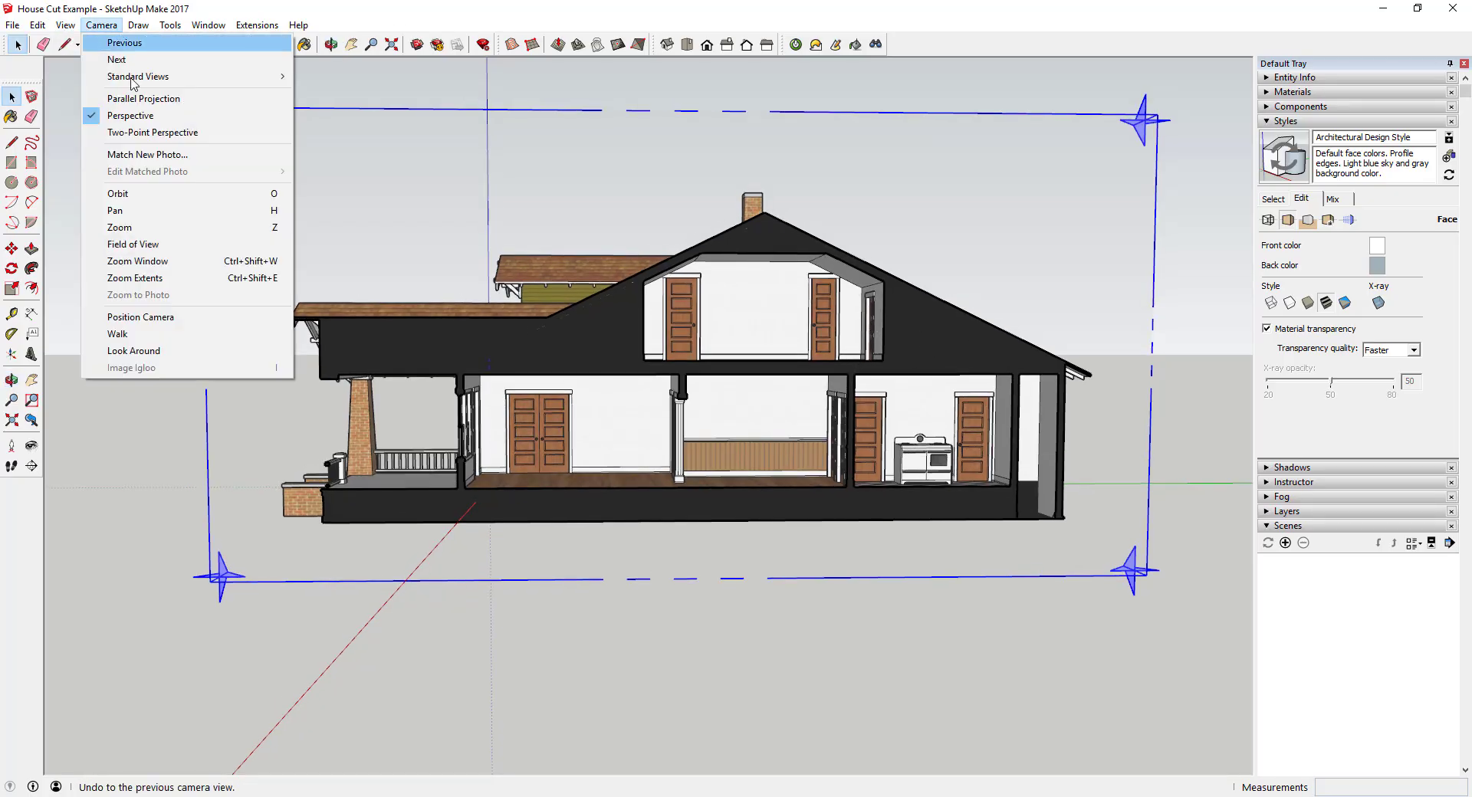
{"action": "left_click", "coordinate": [142, 117]}
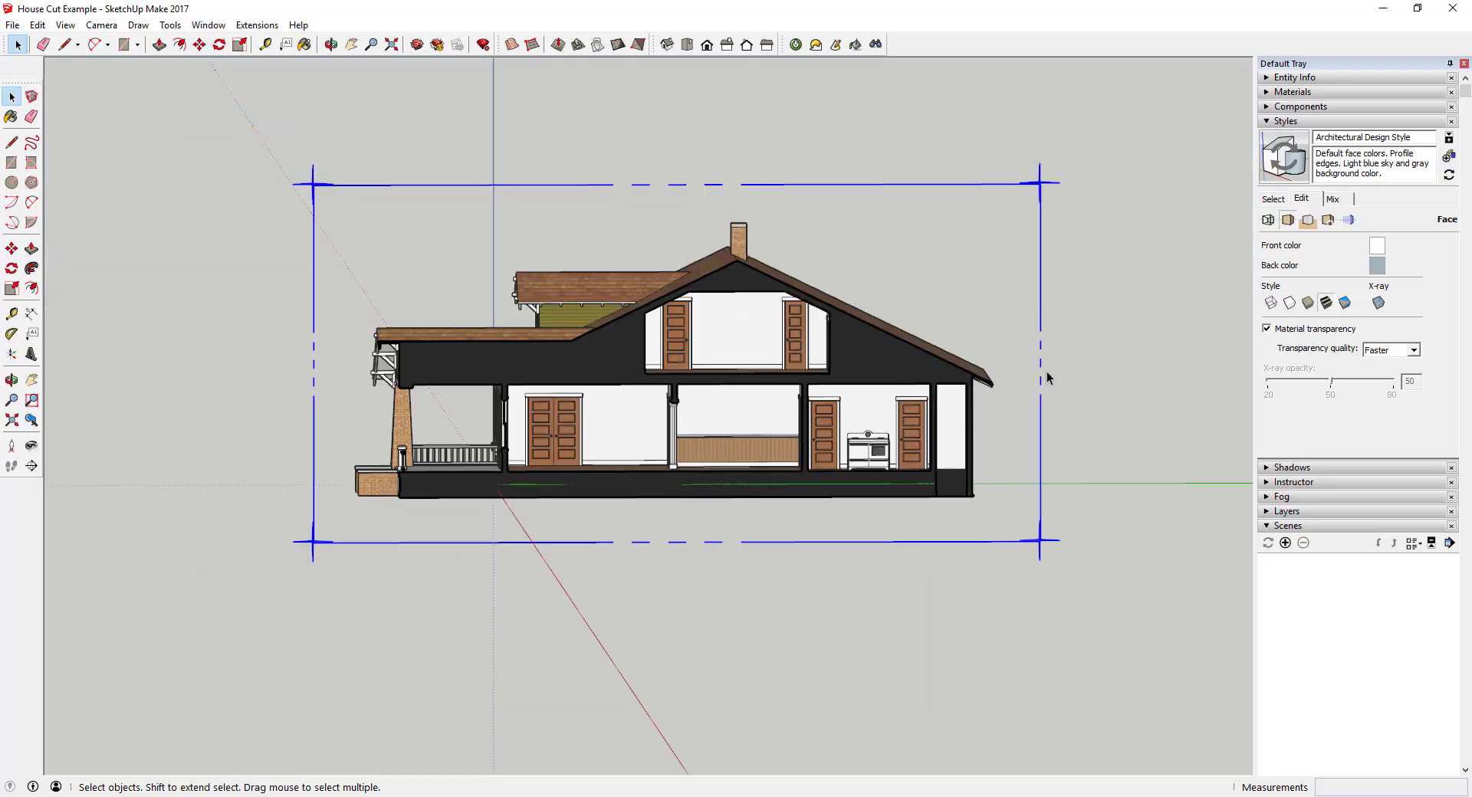
{"action": "right_click", "coordinate": [1041, 376]}
{"action": "left_click", "coordinate": [1085, 469]}
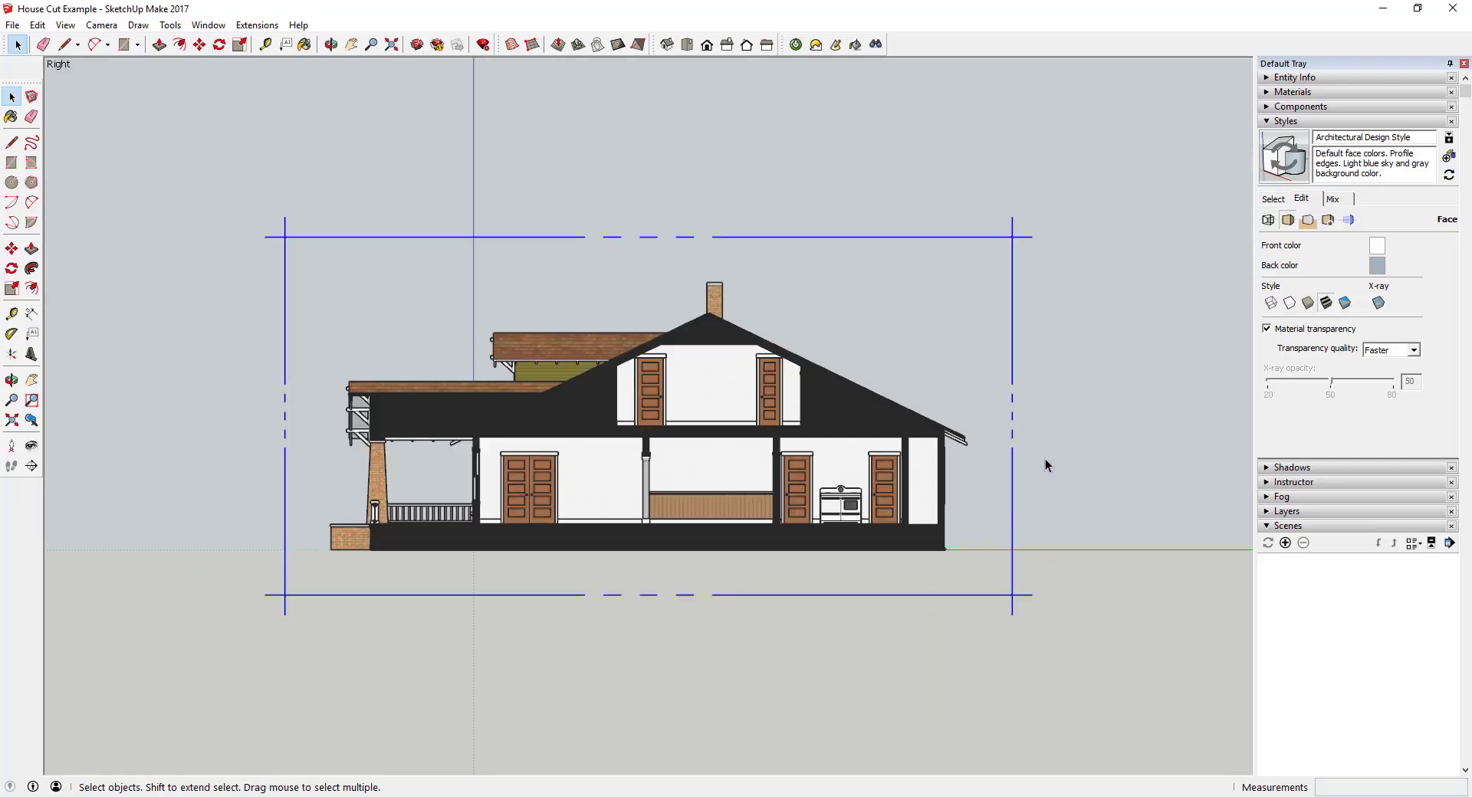
{"action": "scroll", "coordinate": [850, 510], "scroll_direction": "up", "scroll_amount": 2}
{"action": "scroll", "coordinate": [814, 507], "scroll_direction": "up", "scroll_amount": 1}
{"action": "middle_click_drag", "start_coordinate": [552, 387], "coordinate": [652, 373], "text": "shift"}
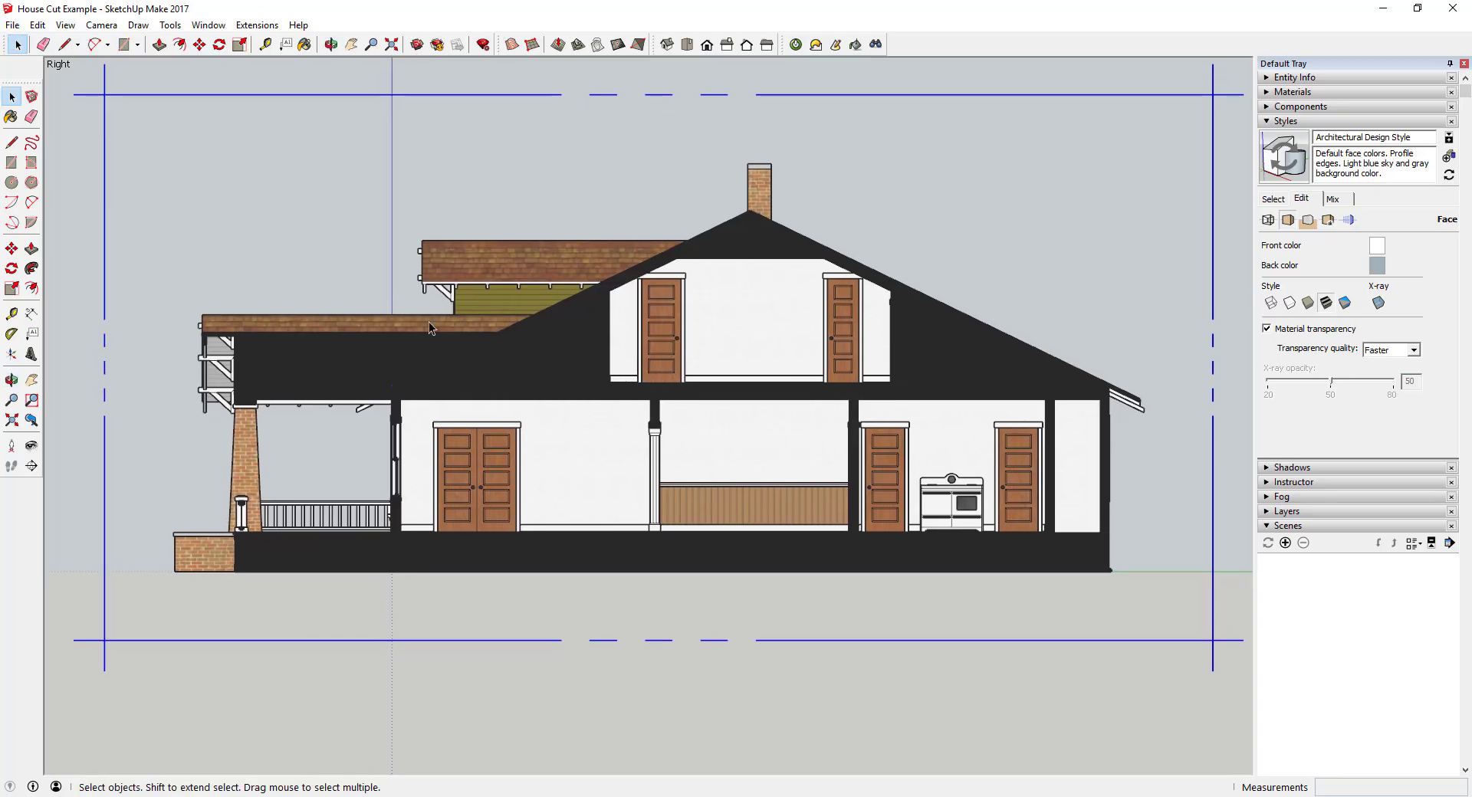
Hide the section planes and add a scene of the side cut
{"action": "left_click", "coordinate": [65, 25]}
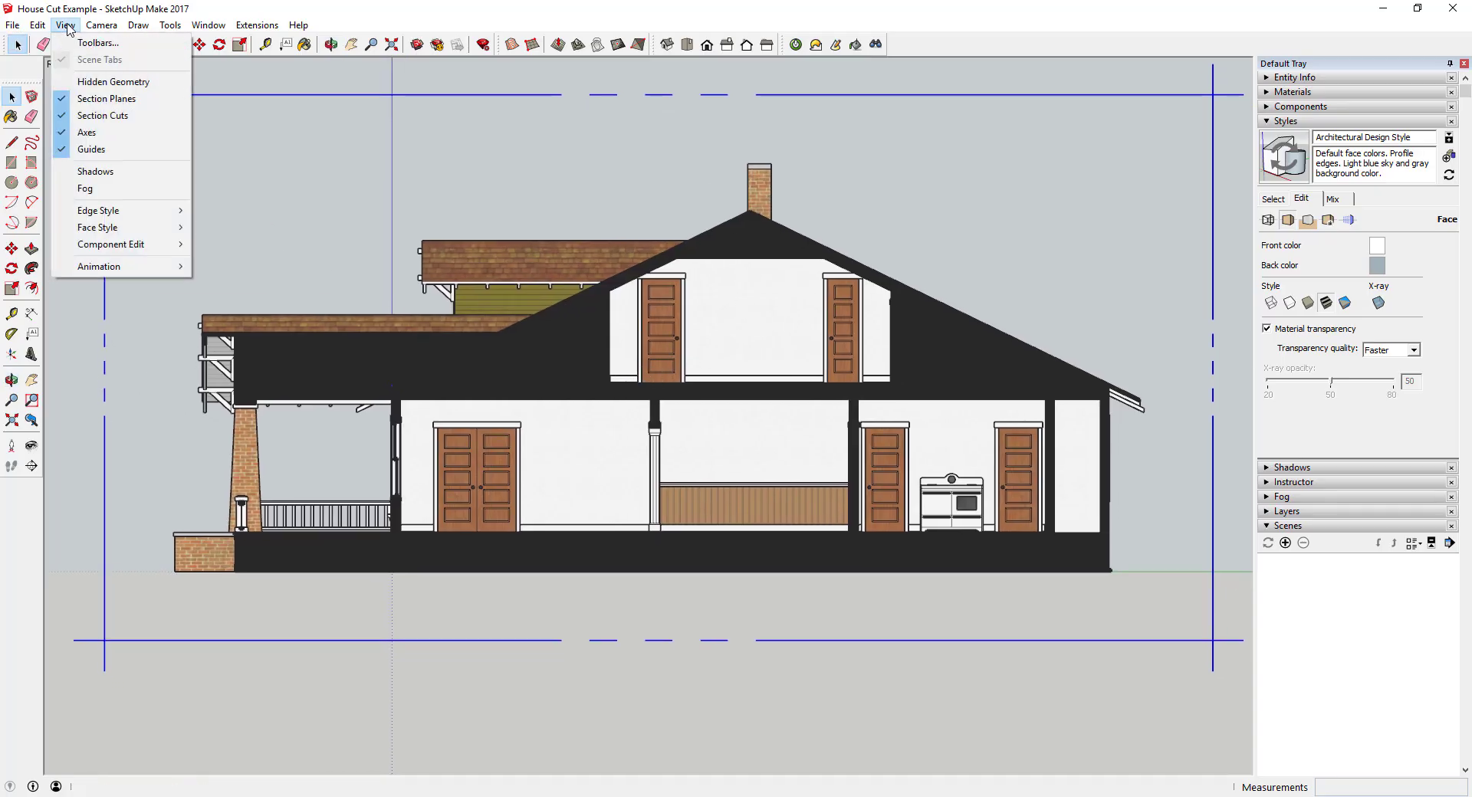
{"action": "left_click", "coordinate": [105, 99]}
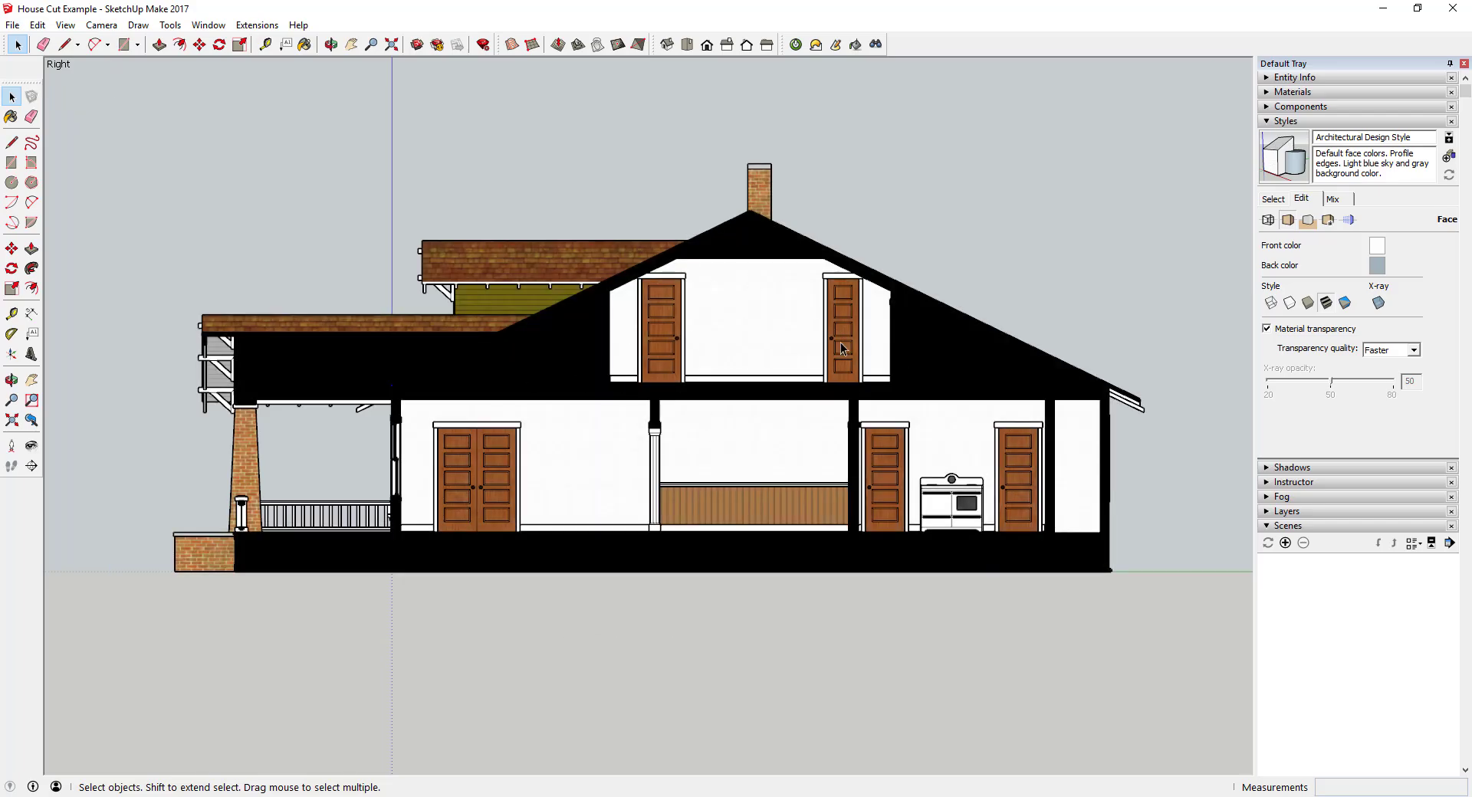
{"action": "left_click", "coordinate": [65, 24]}
{"action": "mouse_move", "coordinate": [107, 270]}
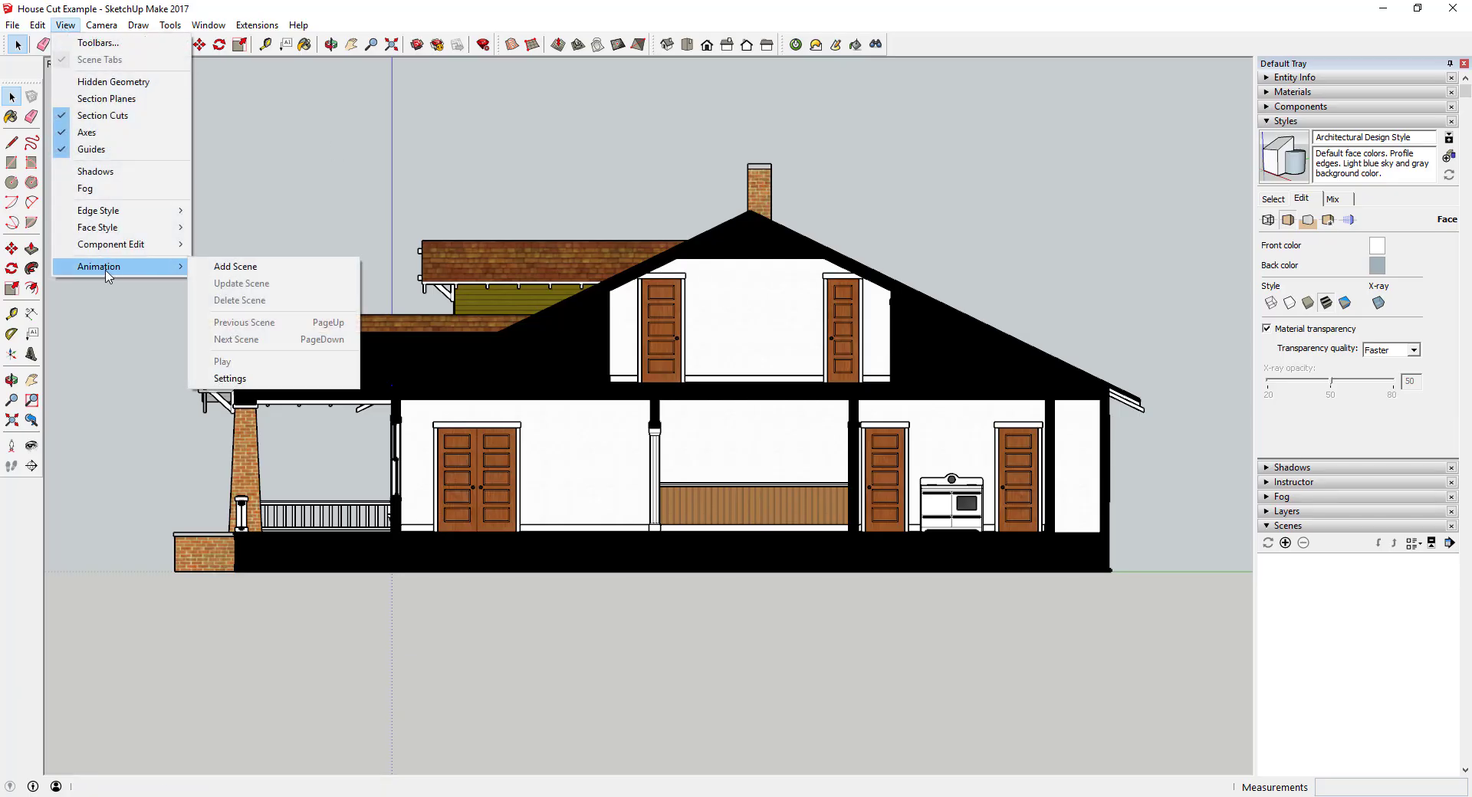
{"action": "left_click", "coordinate": [230, 267]}
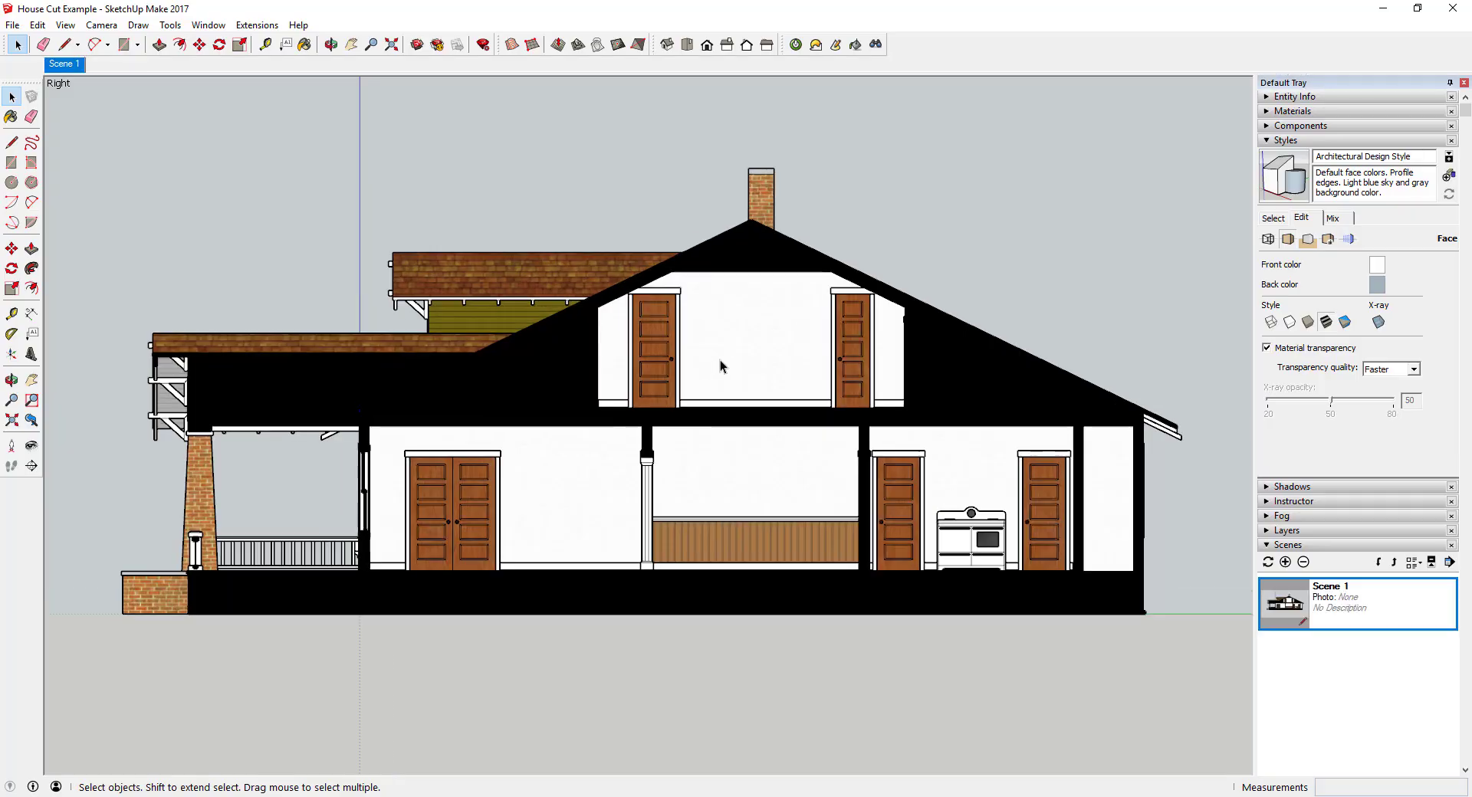
Rename the new scene as Side Of House Cut
{"action": "scroll", "coordinate": [1338, 609], "scroll_direction": "down", "scroll_amount": 3}
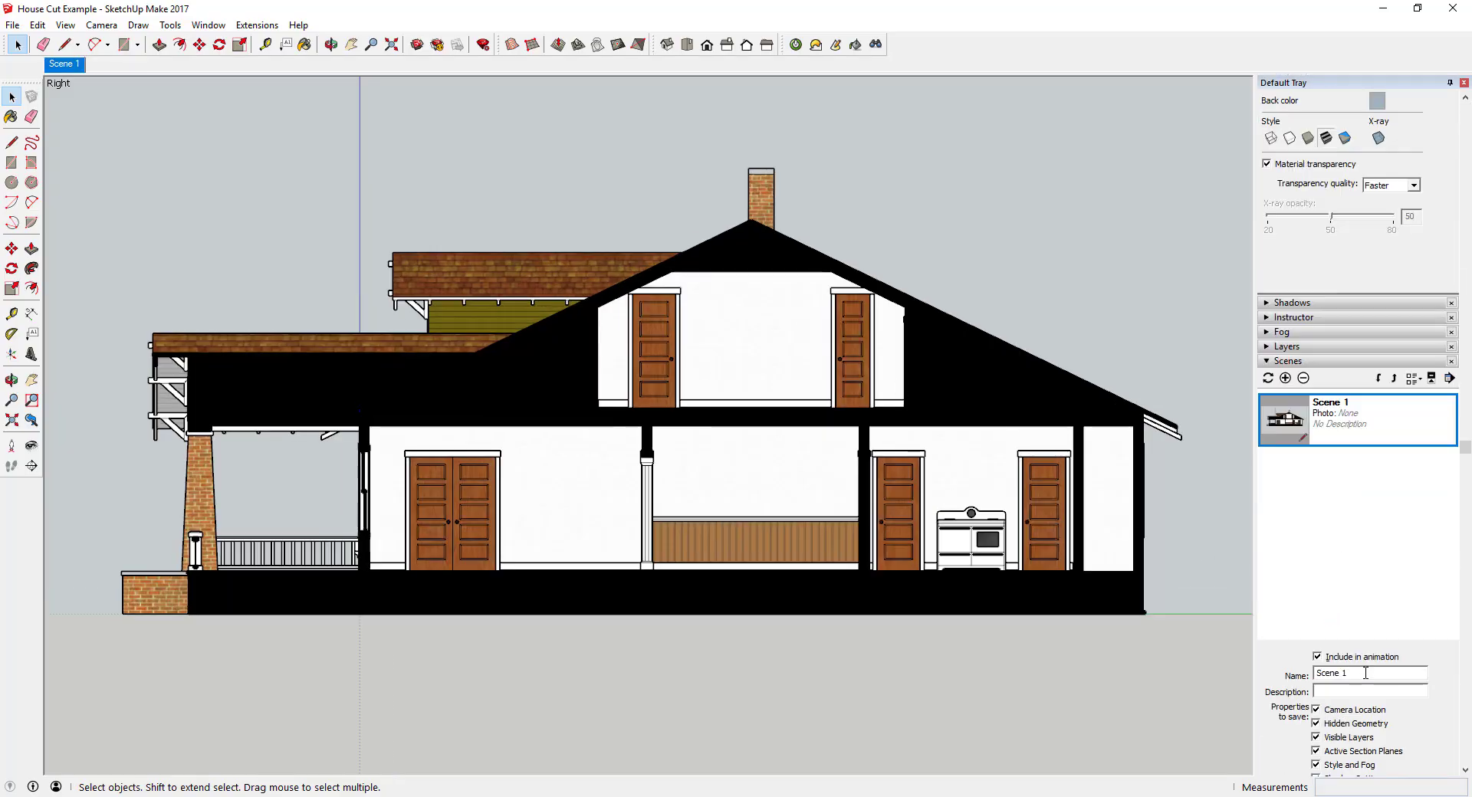
{"action": "left_click_drag", "start_coordinate": [1365, 674], "coordinate": [1235, 679]}
{"action": "type", "text": "Side Of Hous"}
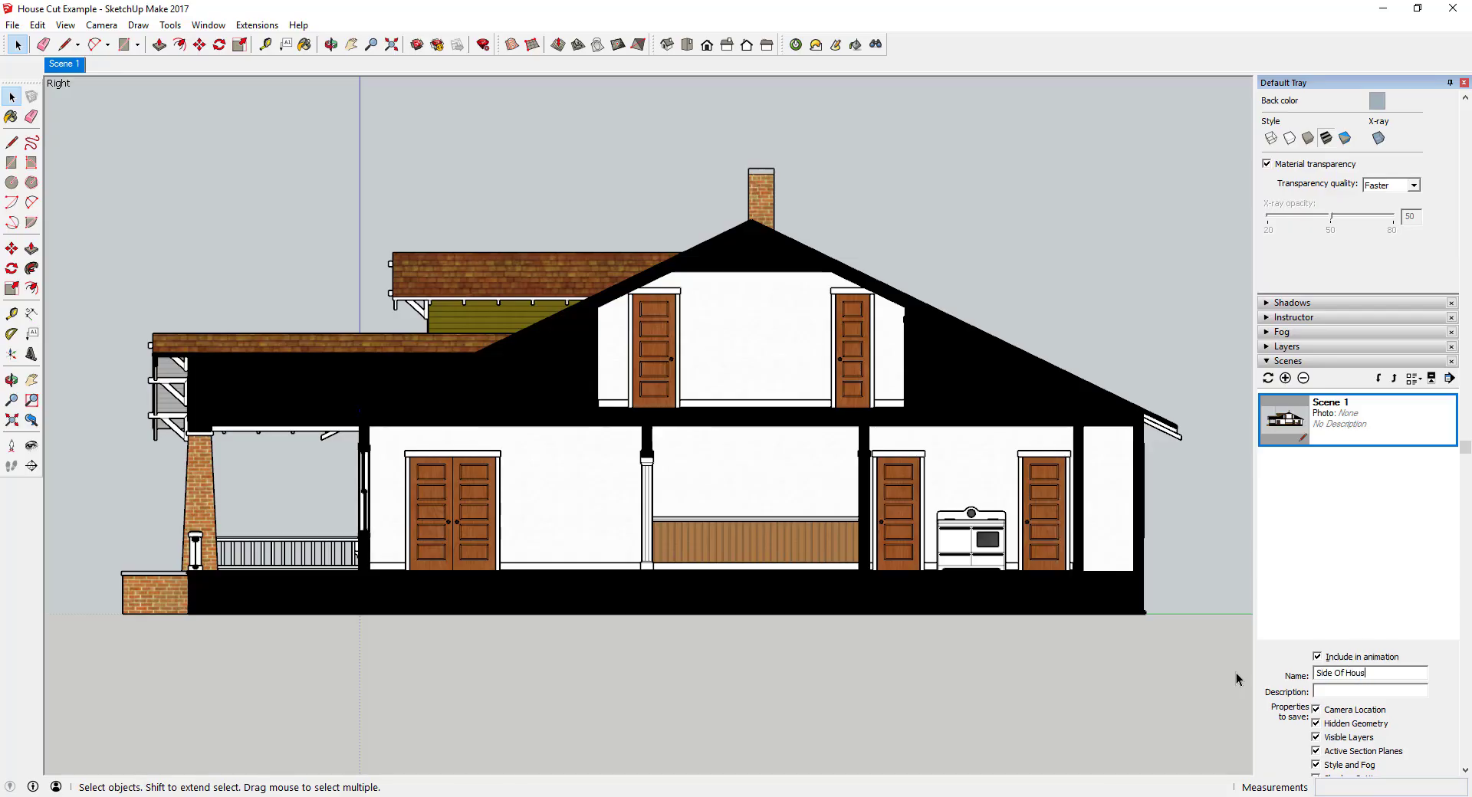
{"action": "type", "text": "e Cut"}
{"action": "key", "text": "Return"}
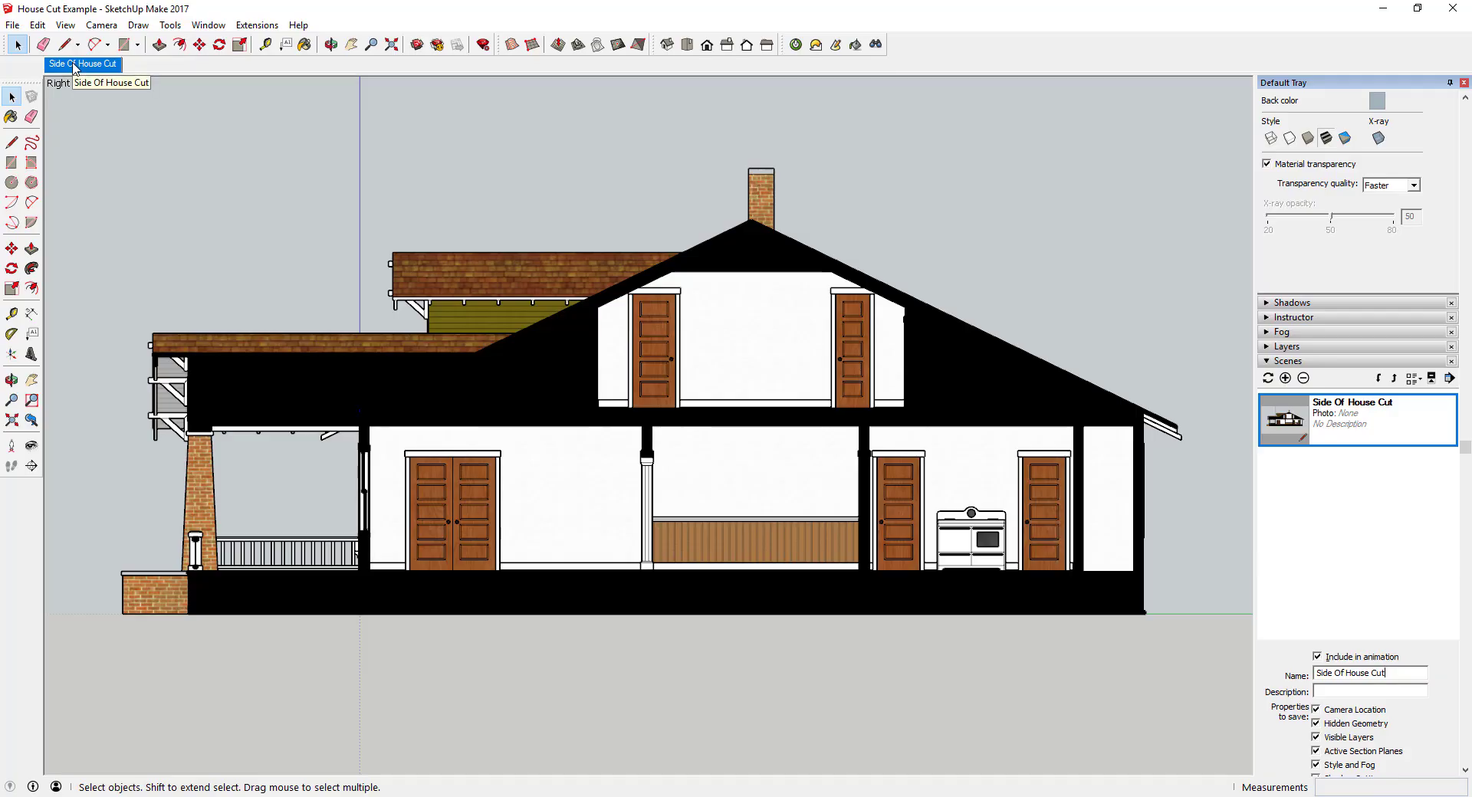
Show the section planes again and deactivate the cut along the side of the house
{"action": "middle_click_drag", "start_coordinate": [454, 377], "coordinate": [1093, 476]}
{"action": "left_click", "coordinate": [63, 26]}
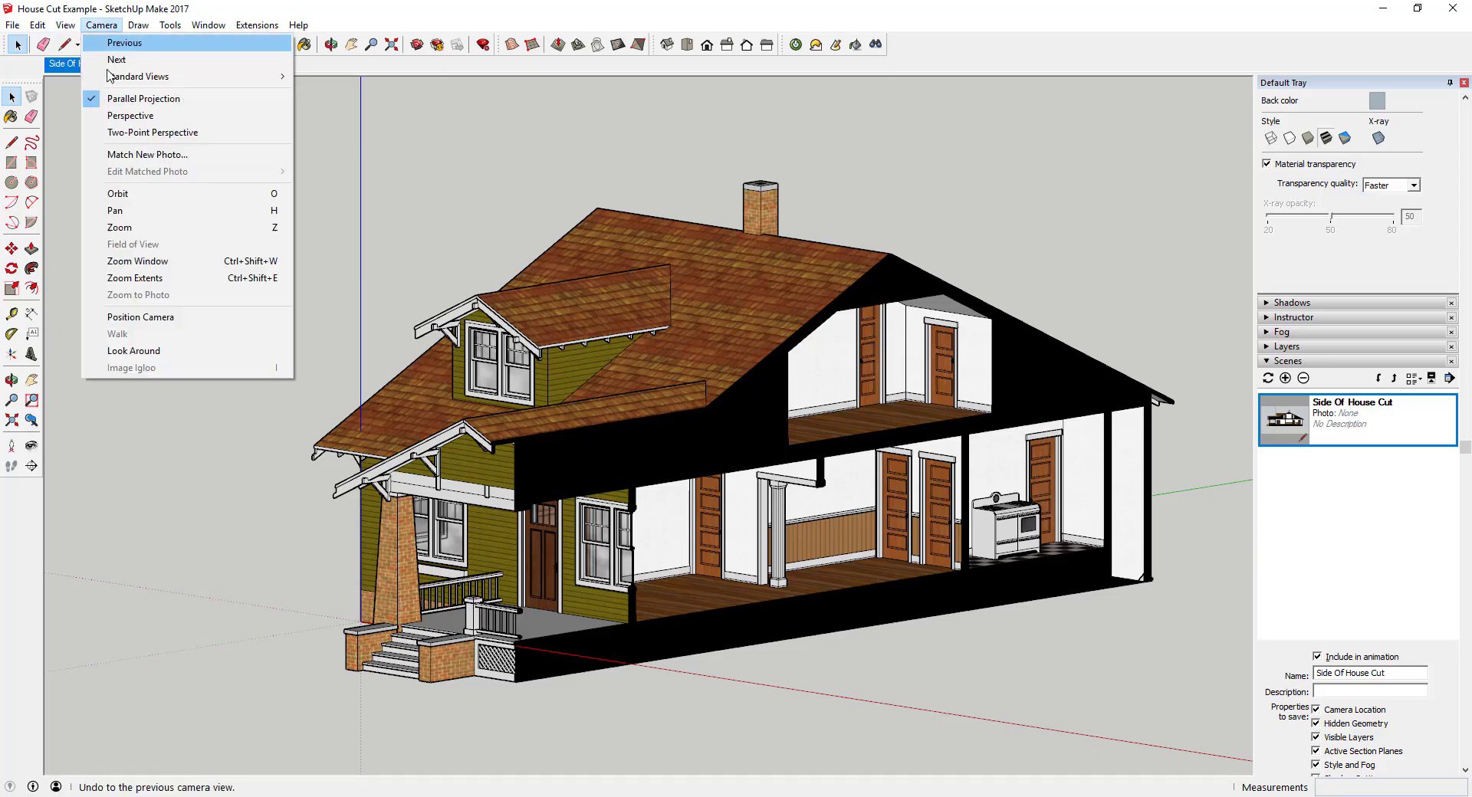
{"action": "left_click", "coordinate": [107, 98]}
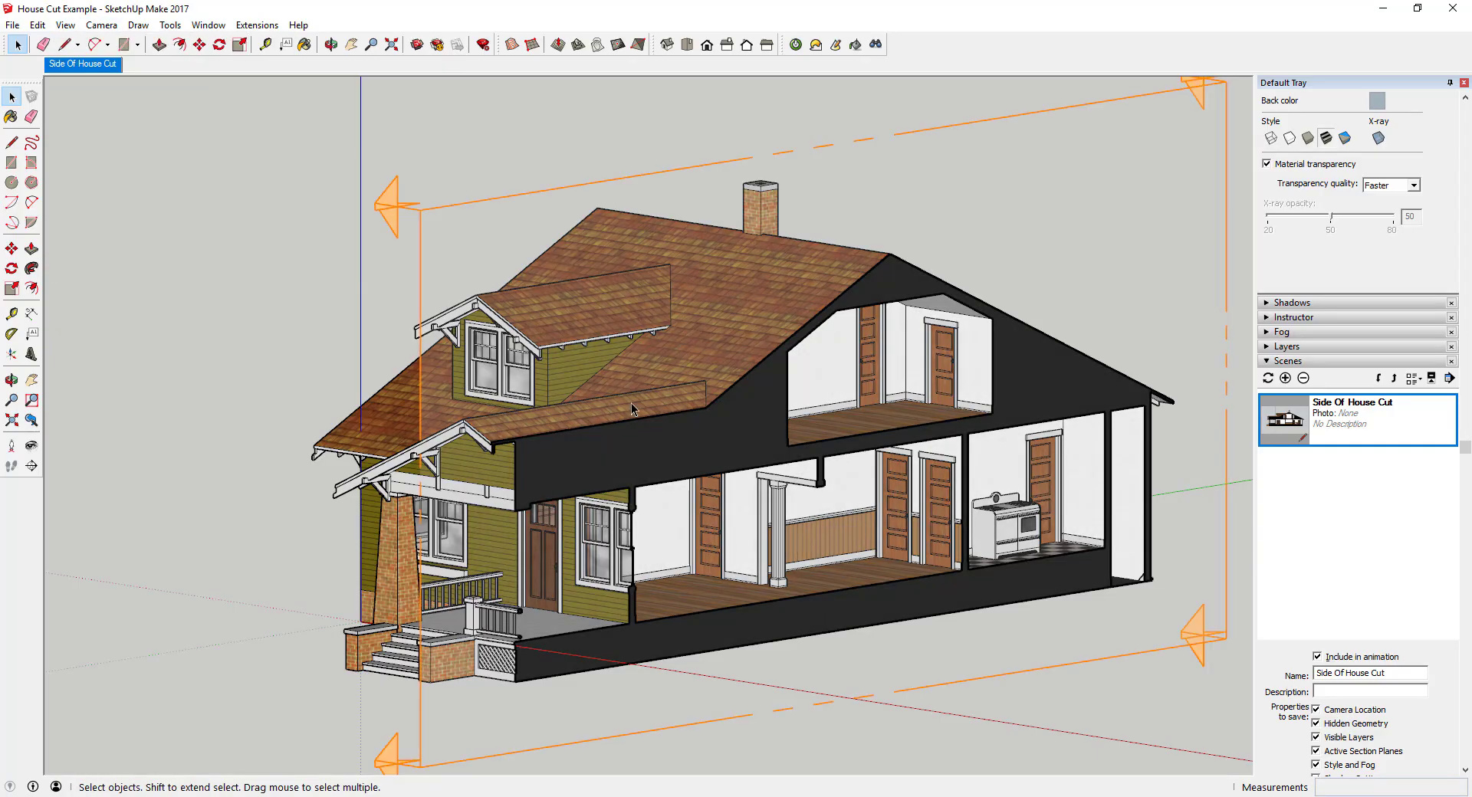
{"action": "right_click", "coordinate": [519, 202]}
{"action": "left_click", "coordinate": [560, 279]}
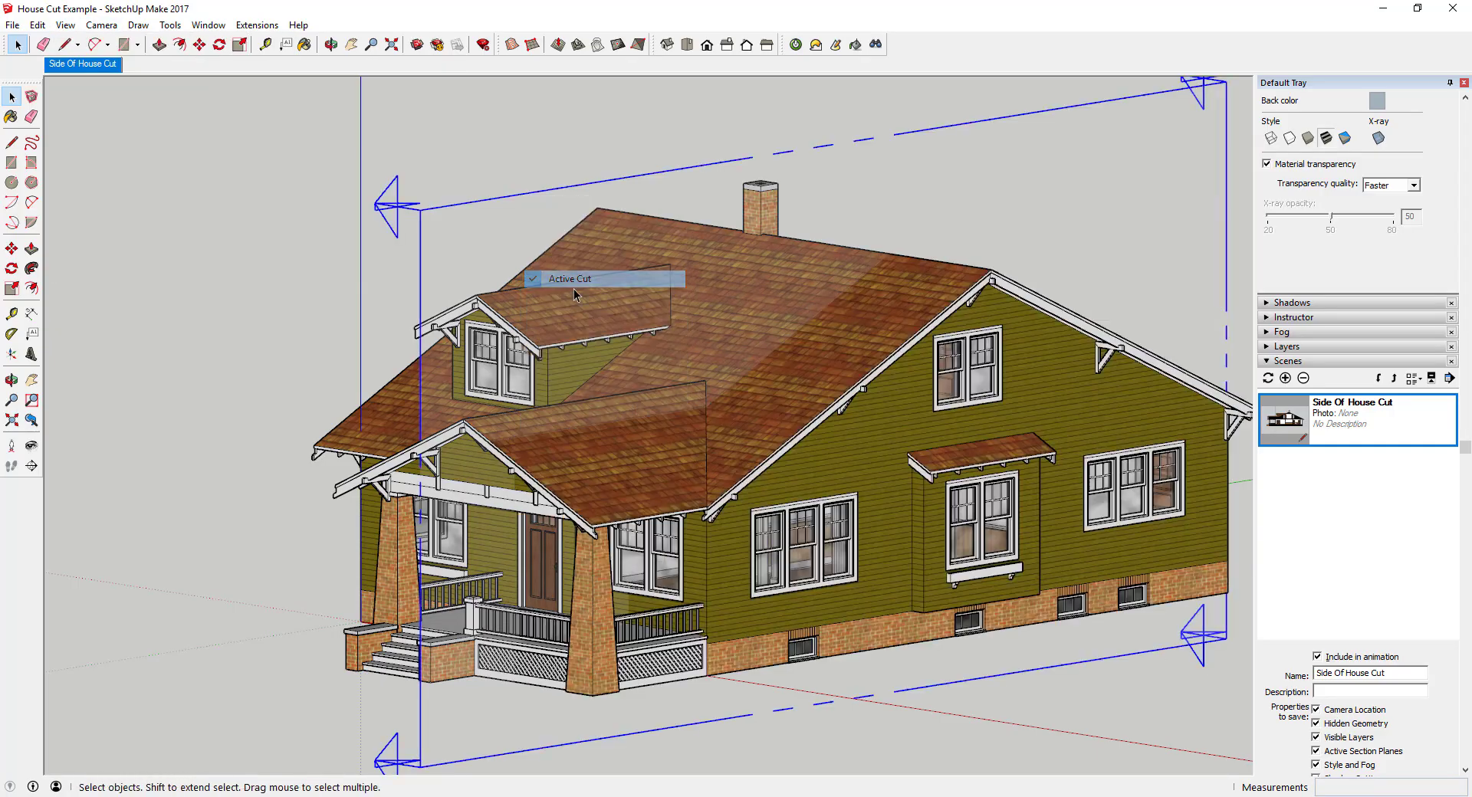
Place a second section plane across the house, parallel to its front and located near the side wall windows
{"action": "left_click", "coordinate": [208, 25]}
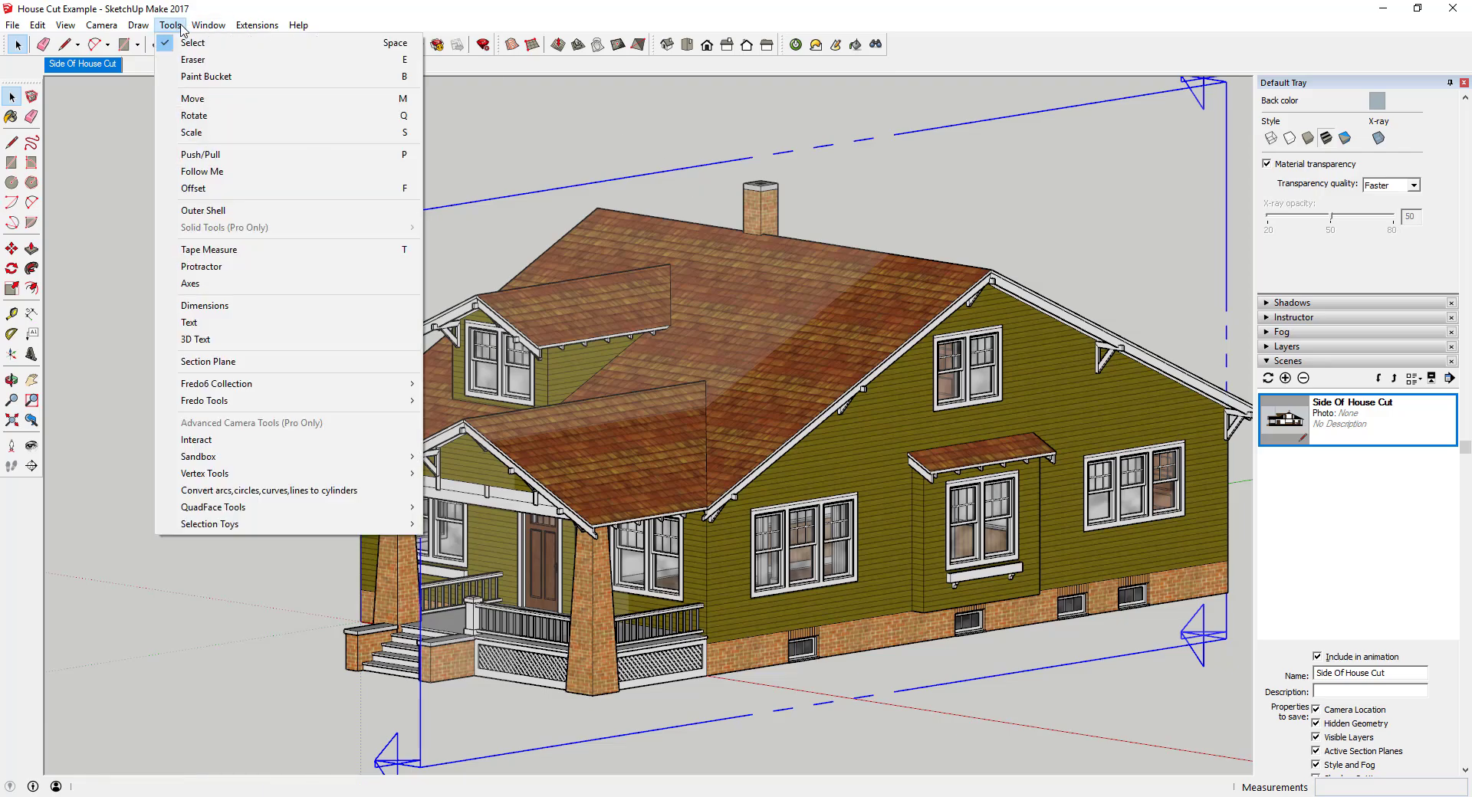
{"action": "left_click", "coordinate": [230, 367]}
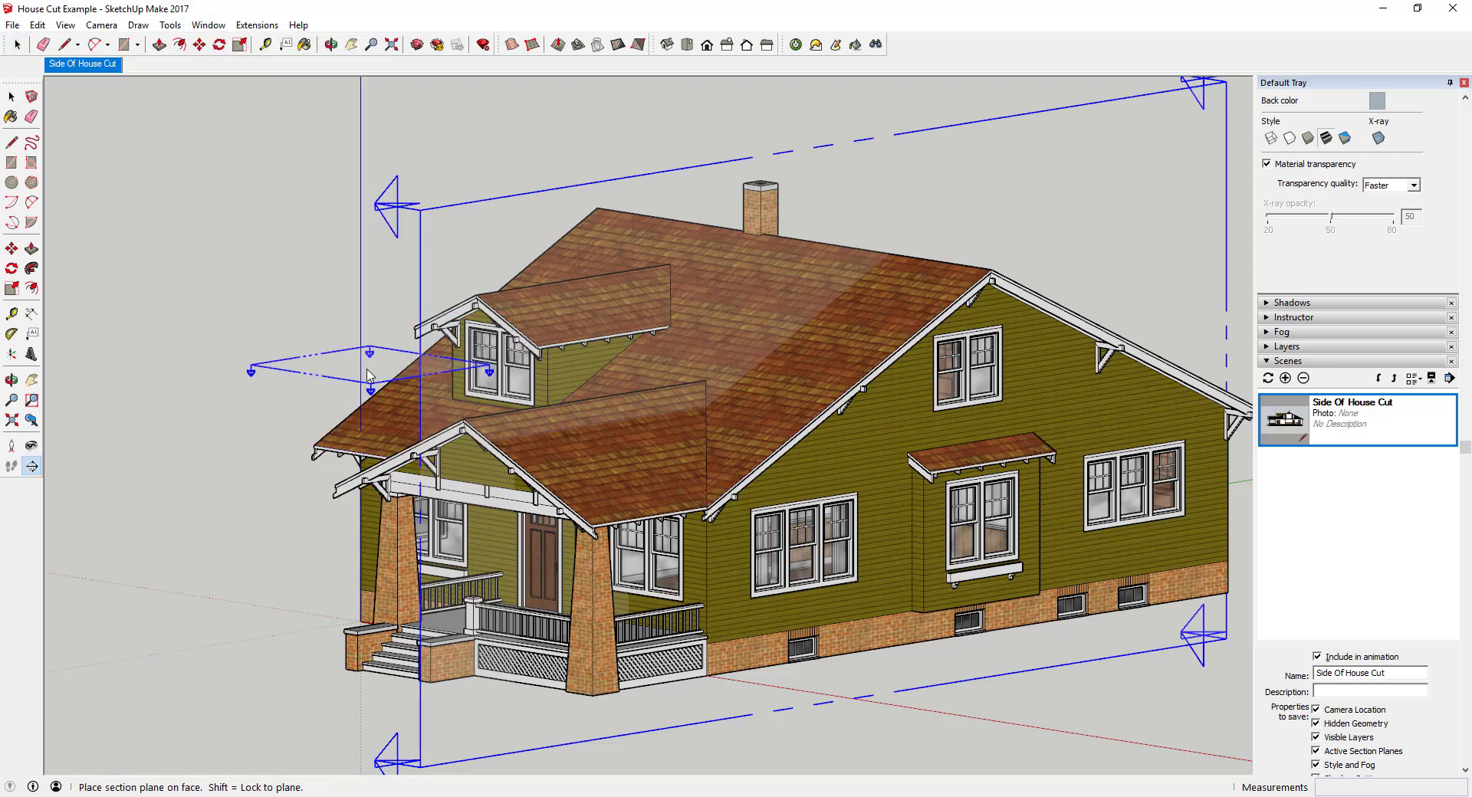
{"action": "middle_click_drag", "start_coordinate": [398, 365], "coordinate": [621, 486]}
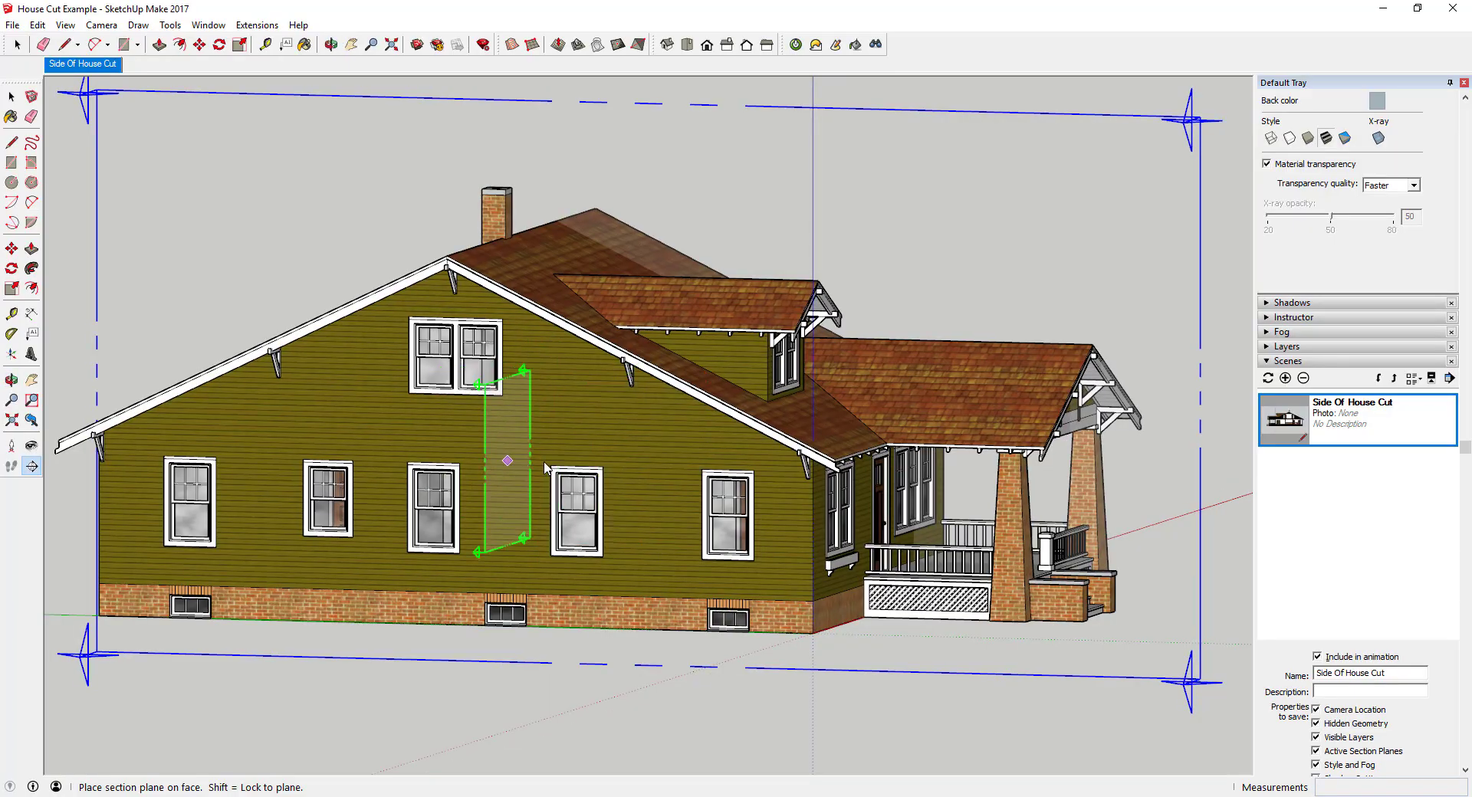
{"action": "left_click", "coordinate": [610, 456]}
{"action": "middle_click_drag", "start_coordinate": [678, 454], "coordinate": [512, 256]}
Move the new section plane about 15' toward the back of the house
{"action": "left_click", "coordinate": [489, 222]}
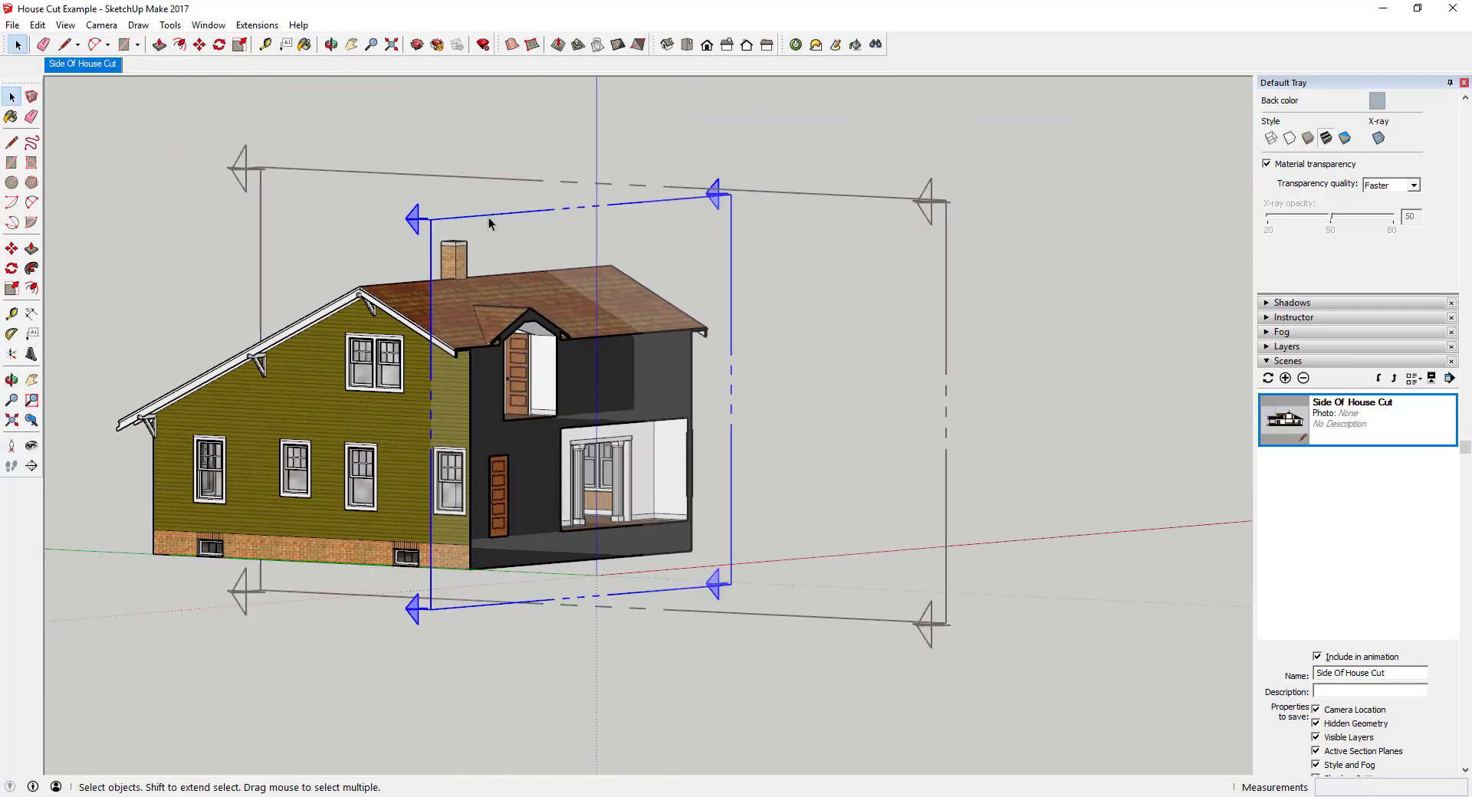
{"action": "key", "text": "m"}
{"action": "left_click", "coordinate": [489, 221]}
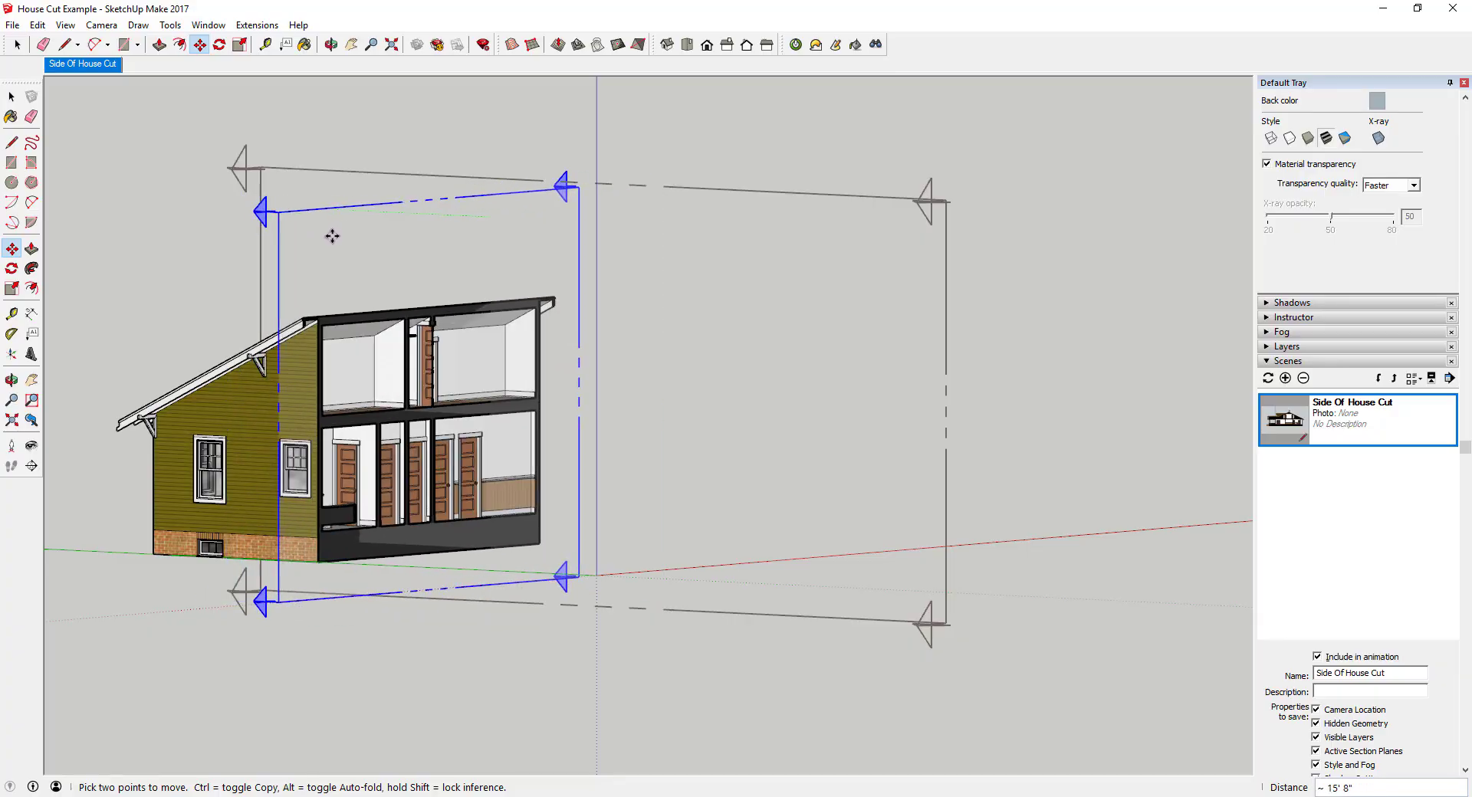
{"action": "left_click", "coordinate": [338, 237]}
{"action": "key", "text": "space"}
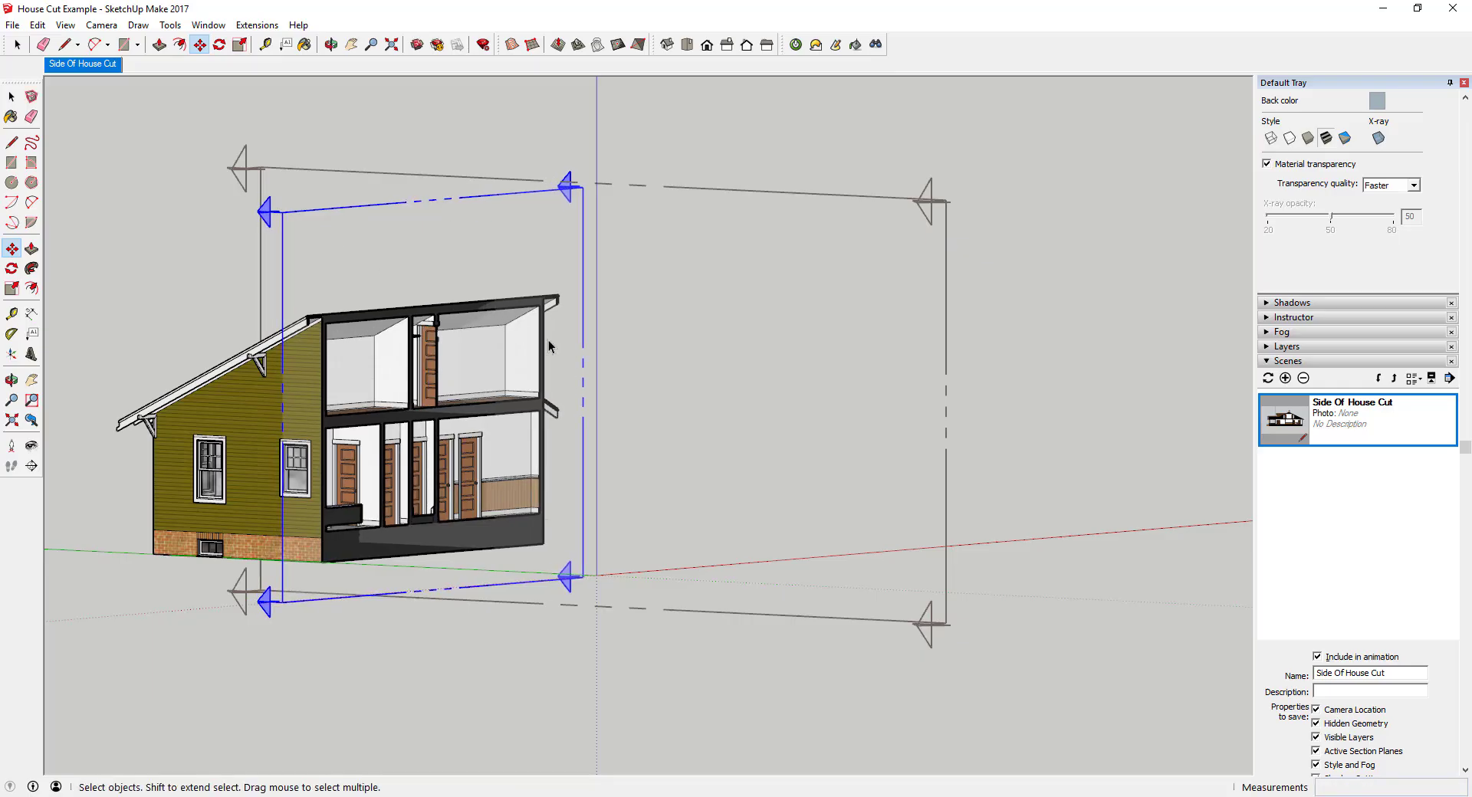
Align the view to the front-parallel section plane and hide all section planes
{"action": "right_click", "coordinate": [433, 203]}
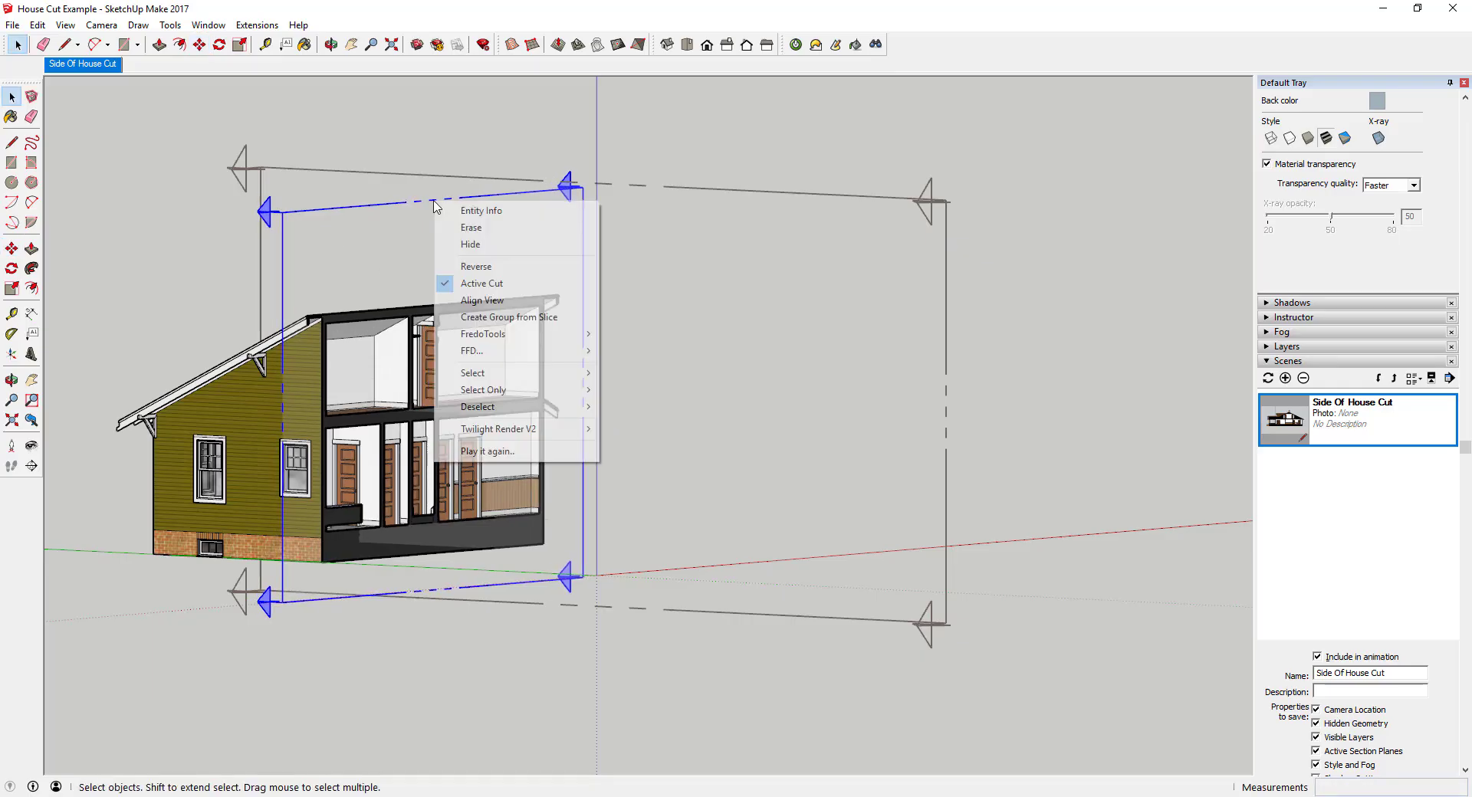
{"action": "left_click", "coordinate": [487, 301]}
{"action": "scroll", "coordinate": [736, 515], "scroll_direction": "up", "scroll_amount": 2}
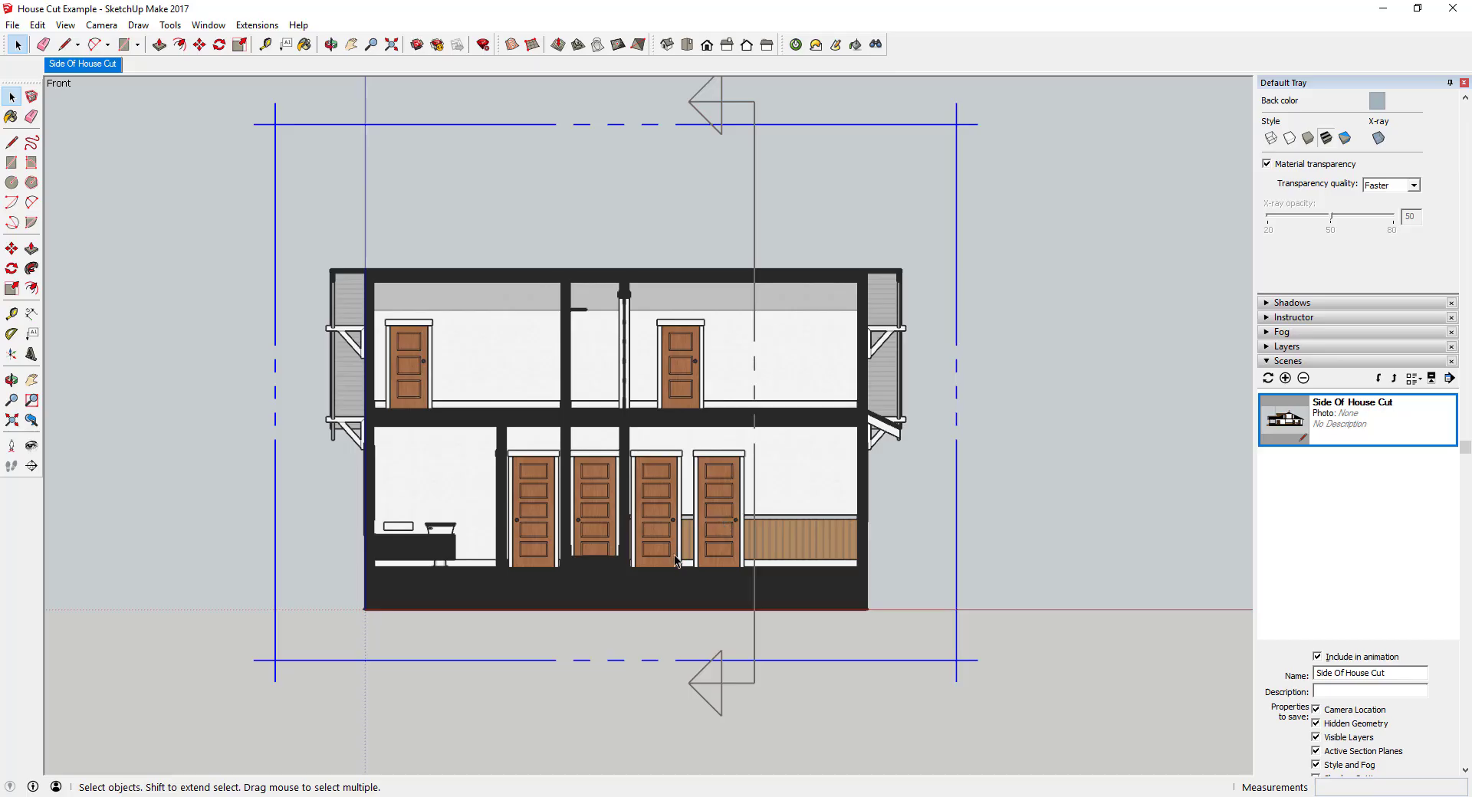
{"action": "left_click", "coordinate": [65, 25]}
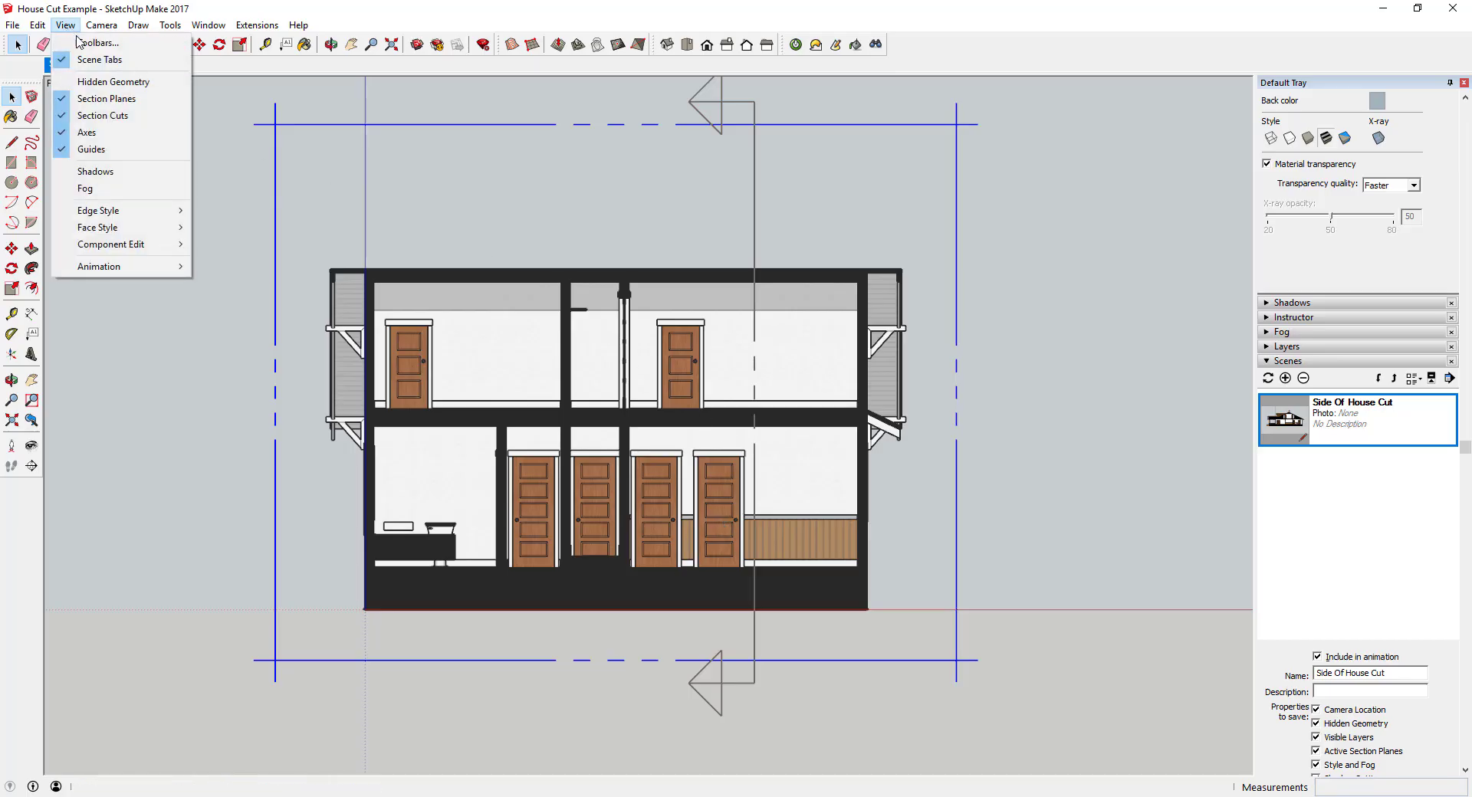
{"action": "left_click", "coordinate": [99, 97]}
{"action": "scroll", "coordinate": [534, 443], "scroll_direction": "up", "scroll_amount": 3}
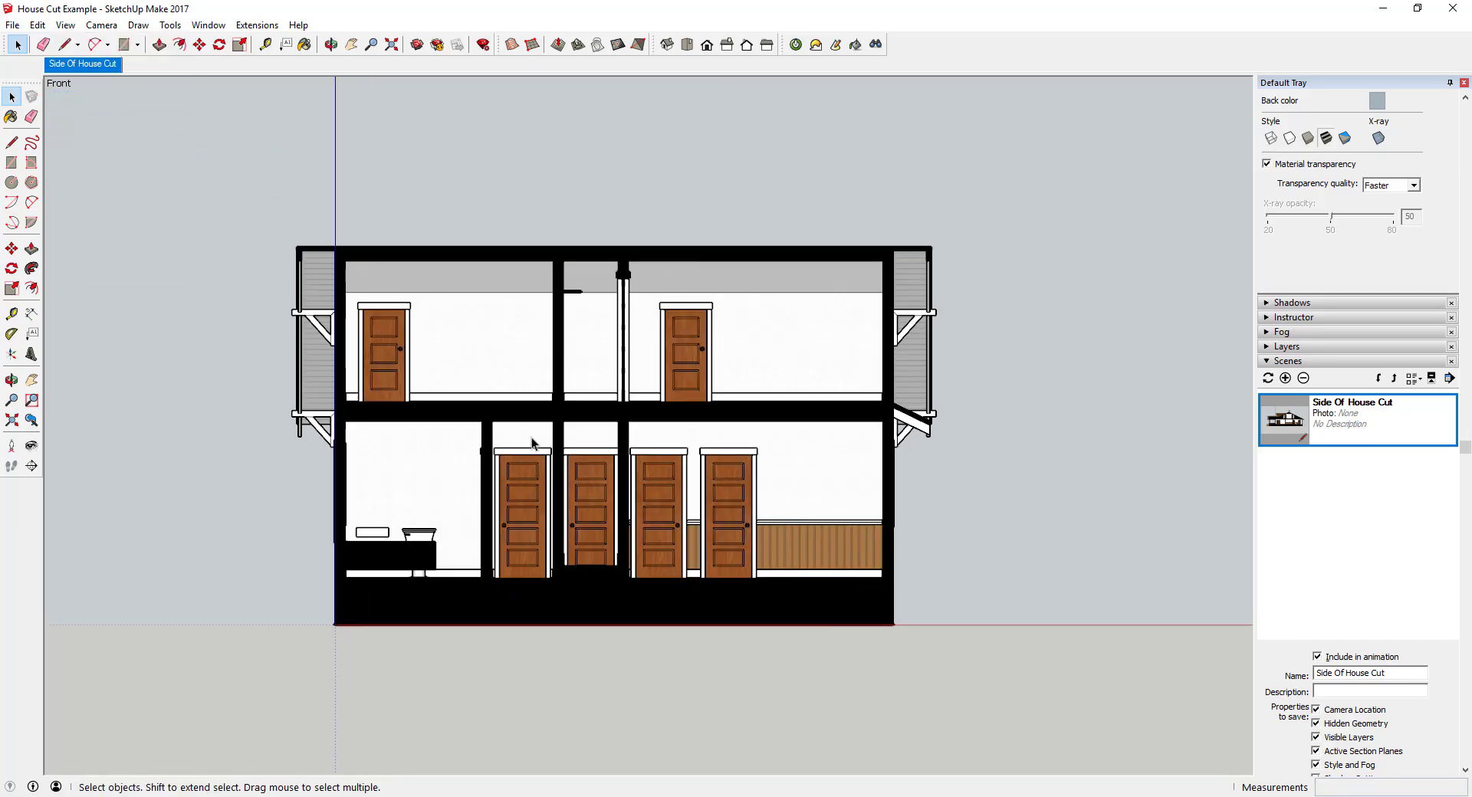
{"action": "middle_click_drag", "start_coordinate": [537, 451], "coordinate": [582, 428], "text": "shift"}
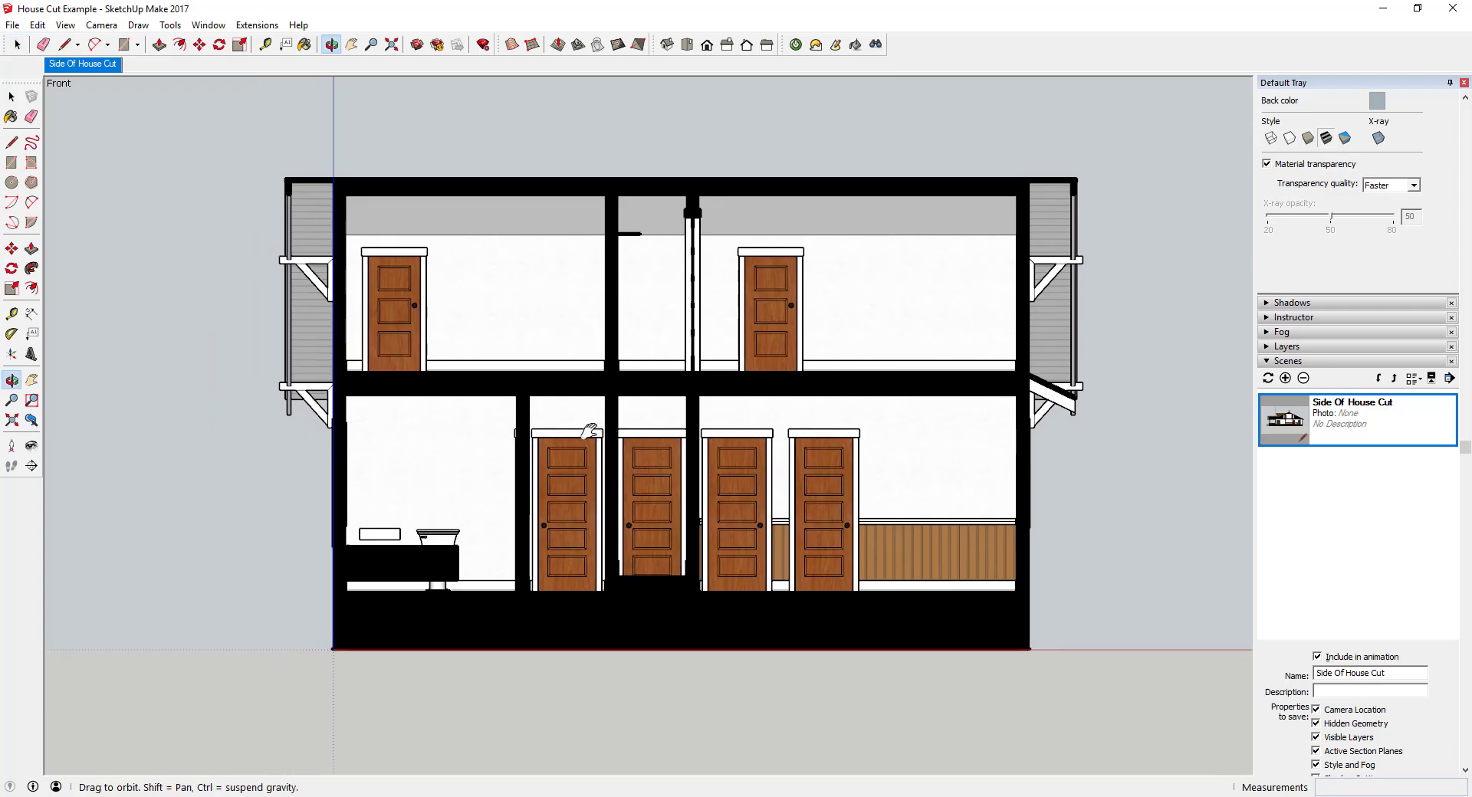
Add a scene of the front-facing cut and name it Front of House Cut
{"action": "right_click", "coordinate": [84, 66]}
{"action": "left_click", "coordinate": [117, 110]}
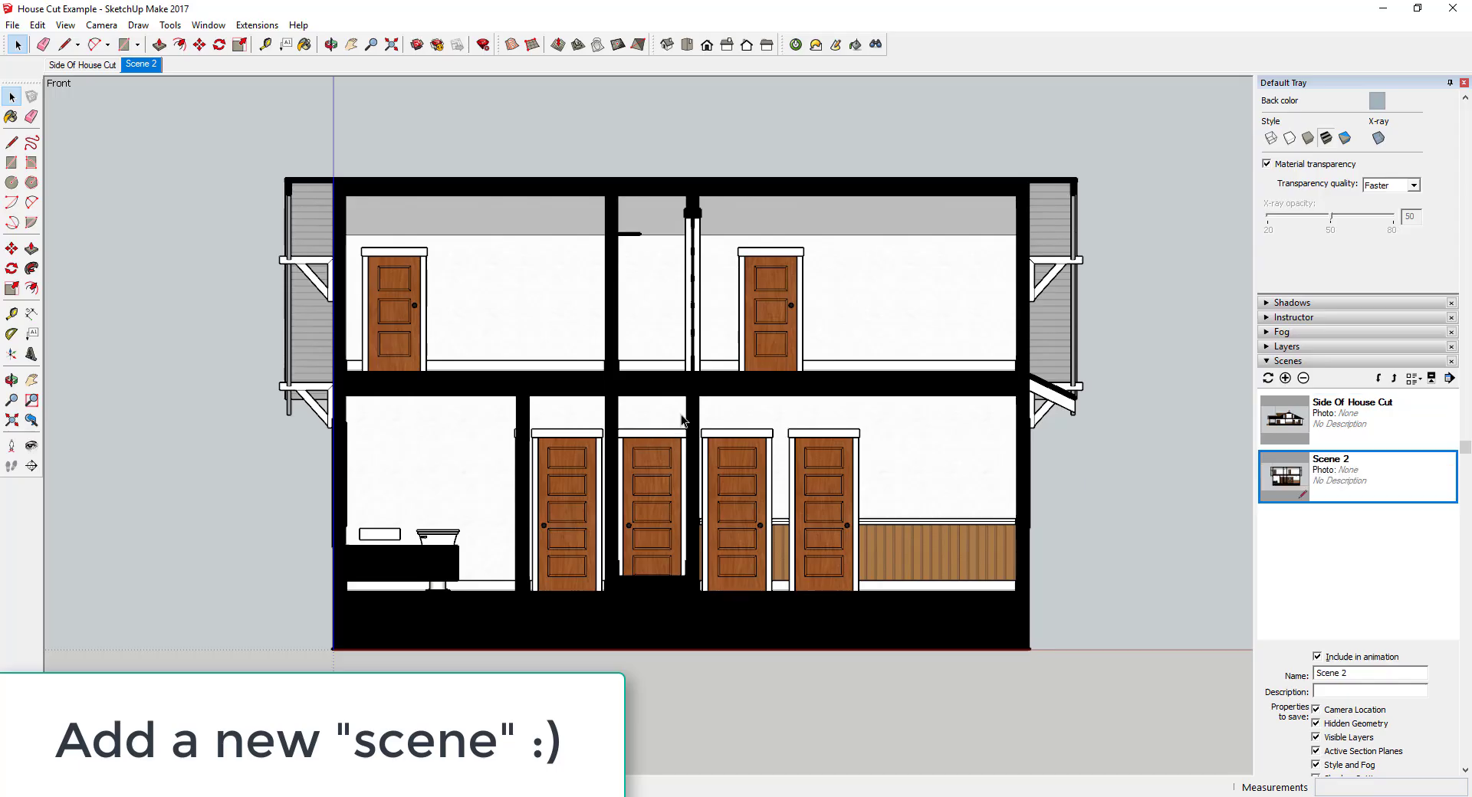
{"action": "left_click", "coordinate": [1386, 677]}
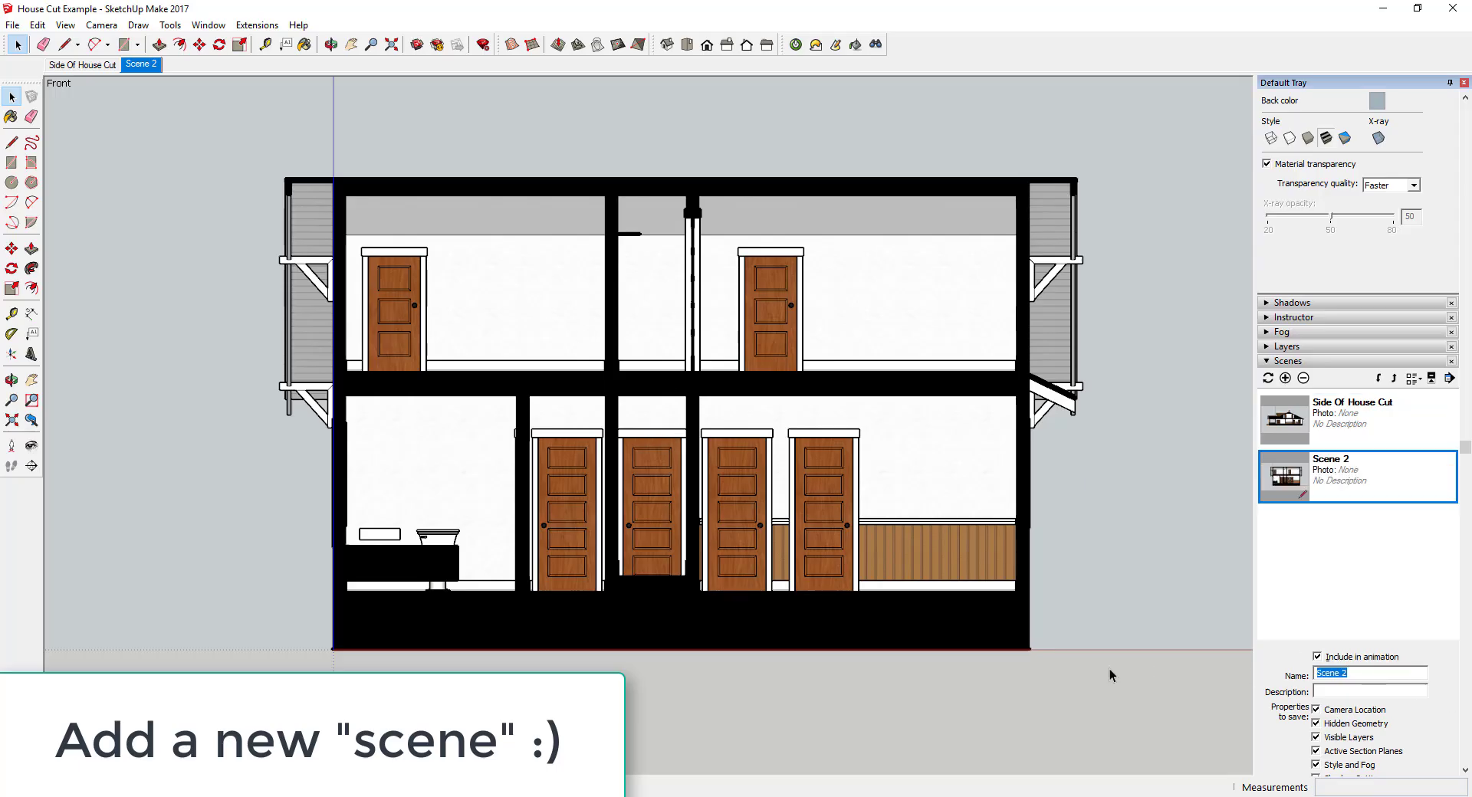
{"action": "type", "text": "Front of House Cut"}
{"action": "key", "text": "Return"}
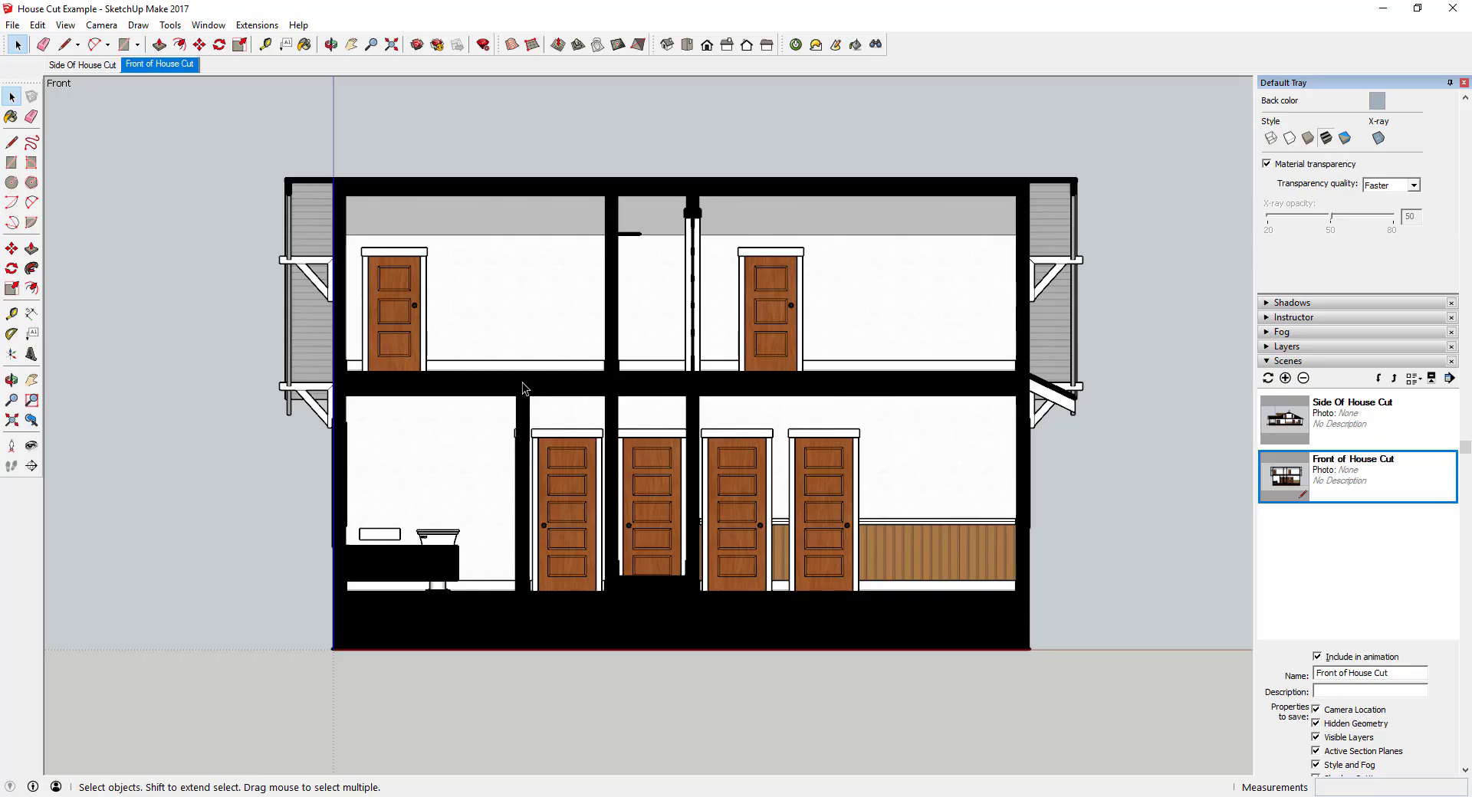
Show the section planes again and deactivate the front-parallel cut to restore the whole house
{"action": "left_click", "coordinate": [60, 26]}
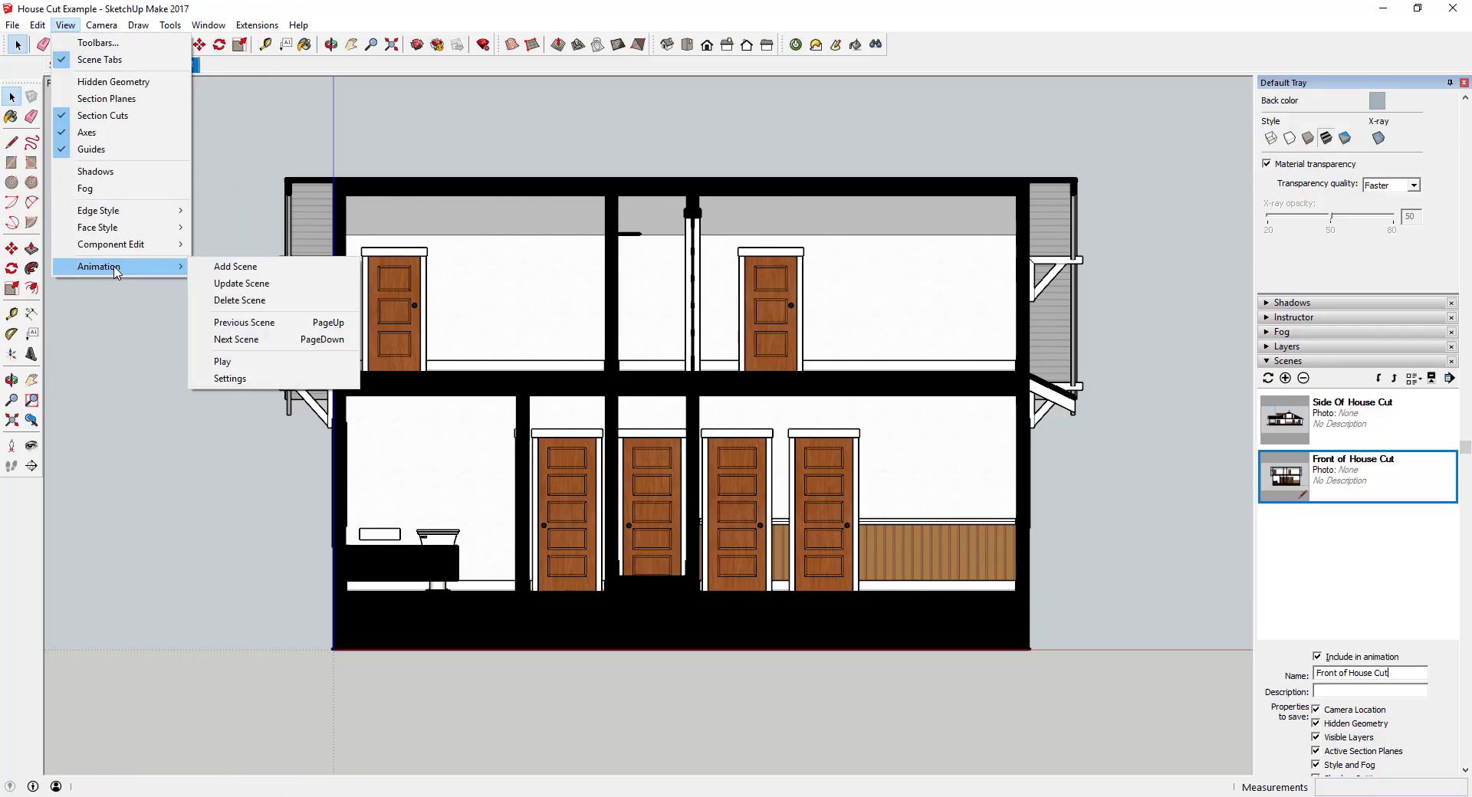
{"action": "left_click", "coordinate": [528, 261]}
{"action": "middle_click_drag", "start_coordinate": [528, 261], "coordinate": [246, 148]}
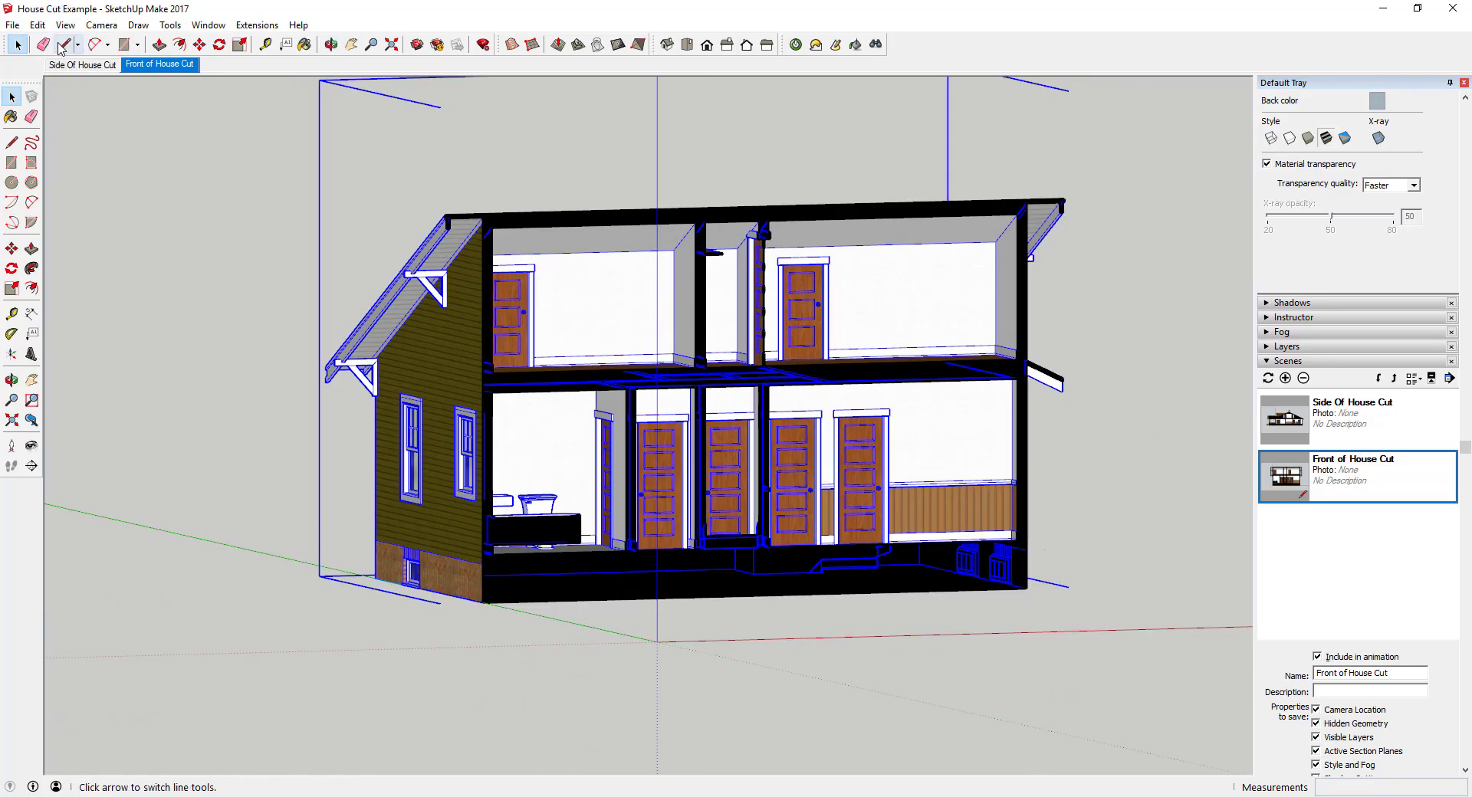
{"action": "left_click", "coordinate": [65, 25]}
{"action": "left_click", "coordinate": [91, 82]}
{"action": "middle_click_drag", "start_coordinate": [536, 306], "coordinate": [570, 149]}
{"action": "right_click", "coordinate": [570, 149]}
{"action": "left_click", "coordinate": [655, 225]}
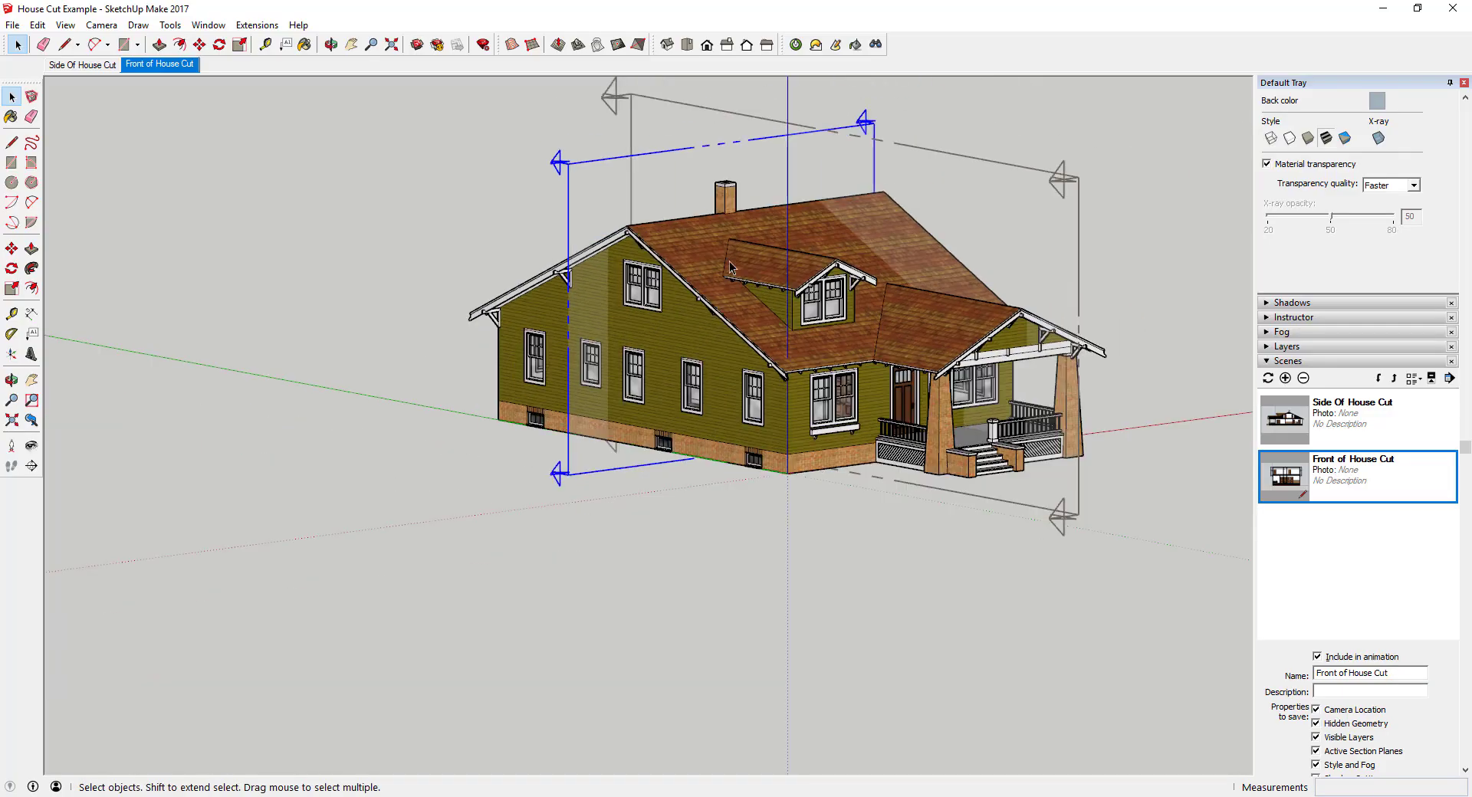
Hide the section planes and switch the camera to perspective
{"action": "middle_click_drag", "start_coordinate": [656, 224], "coordinate": [848, 247]}
{"action": "middle_click_drag", "start_coordinate": [773, 217], "coordinate": [628, 276]}
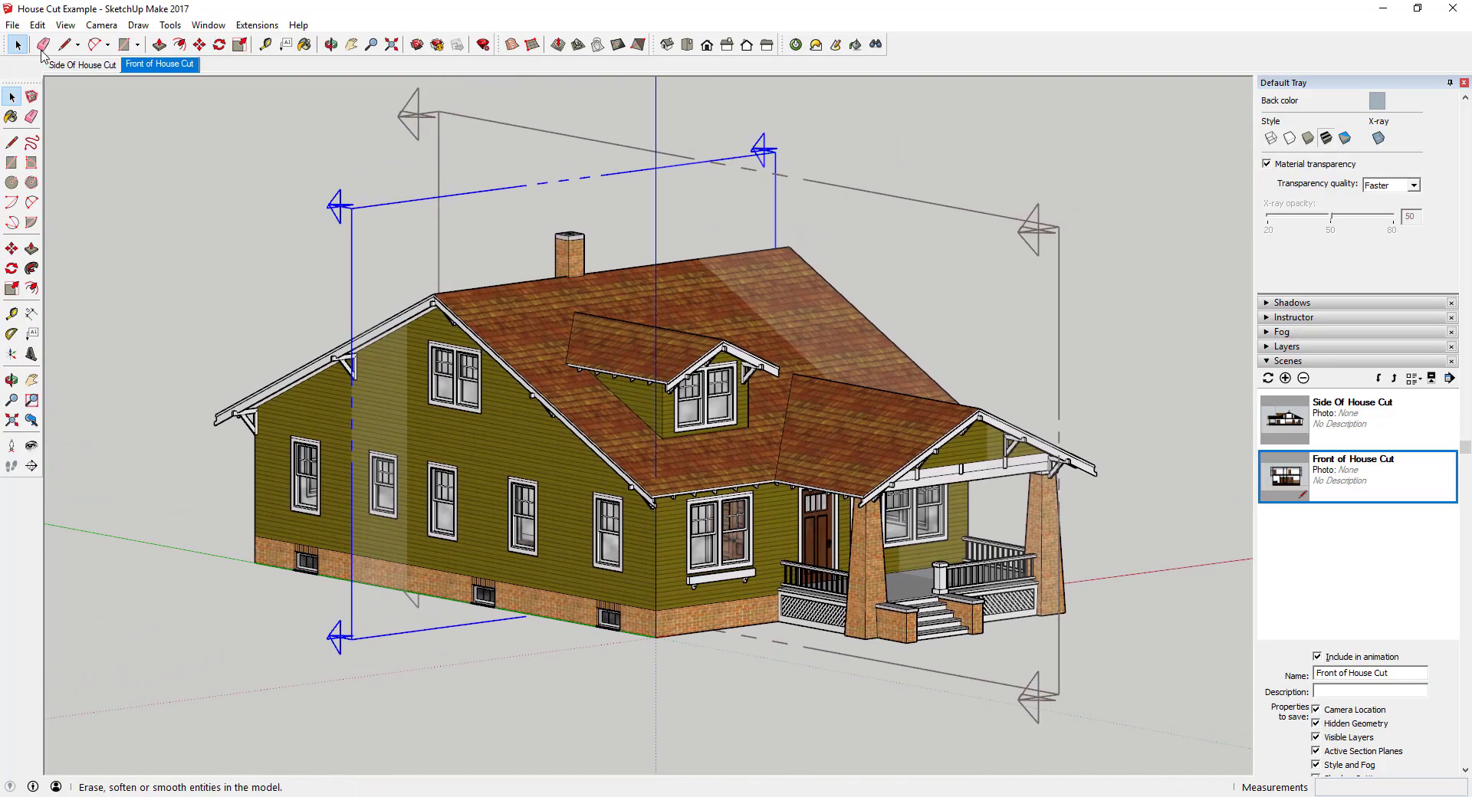
{"action": "left_click", "coordinate": [65, 25]}
{"action": "left_click", "coordinate": [92, 83]}
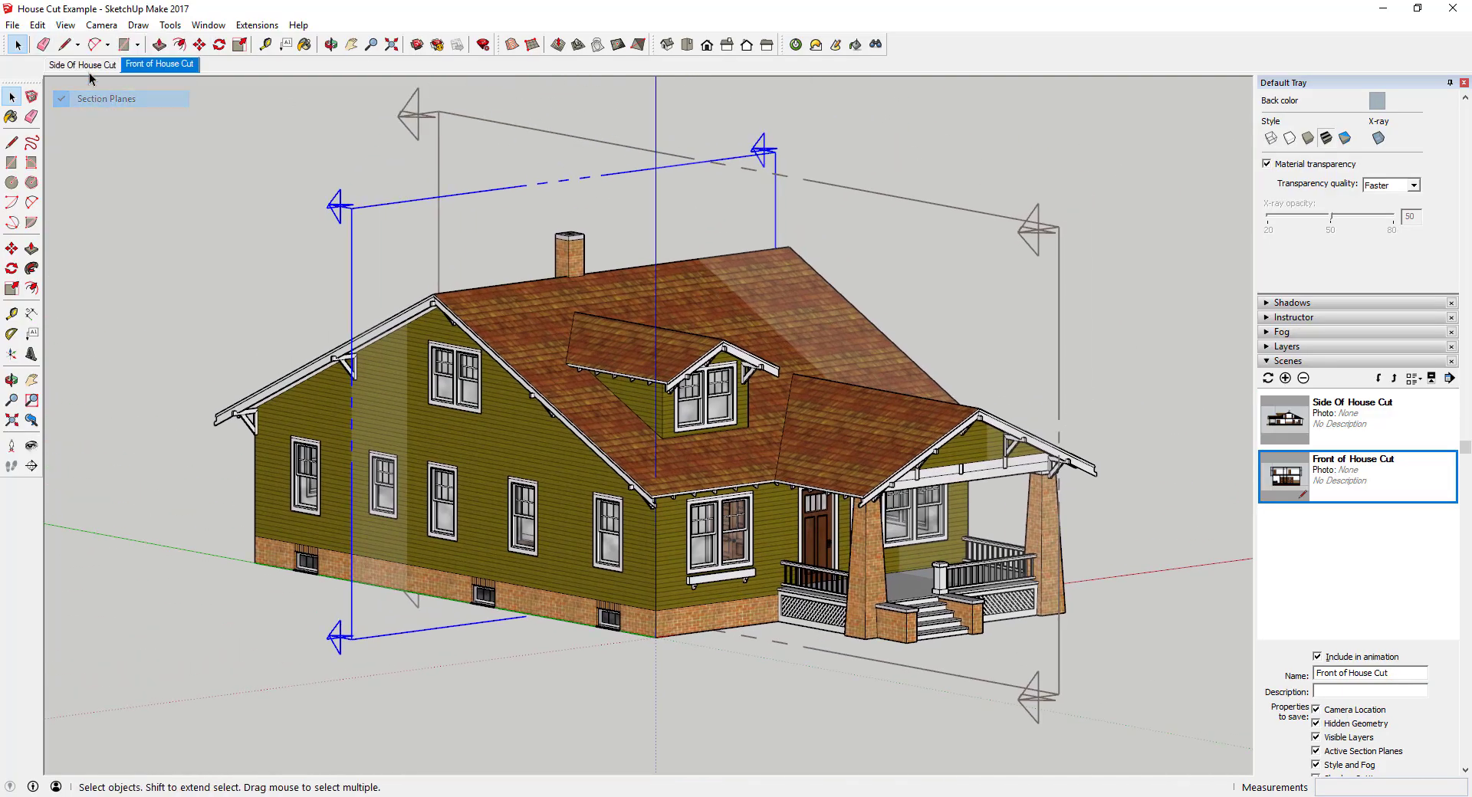
{"action": "left_click", "coordinate": [101, 24]}
{"action": "left_click", "coordinate": [145, 117]}
Add a new scene of the uncut house seen in perspective from its front porch corner
{"action": "middle_click_drag", "start_coordinate": [580, 431], "coordinate": [450, 433]}
{"action": "scroll", "coordinate": [849, 515], "scroll_direction": "up", "scroll_amount": 3}
{"action": "middle_click_drag", "start_coordinate": [767, 460], "coordinate": [306, 230]}
{"action": "scroll", "coordinate": [294, 215], "scroll_direction": "up", "scroll_amount": 2}
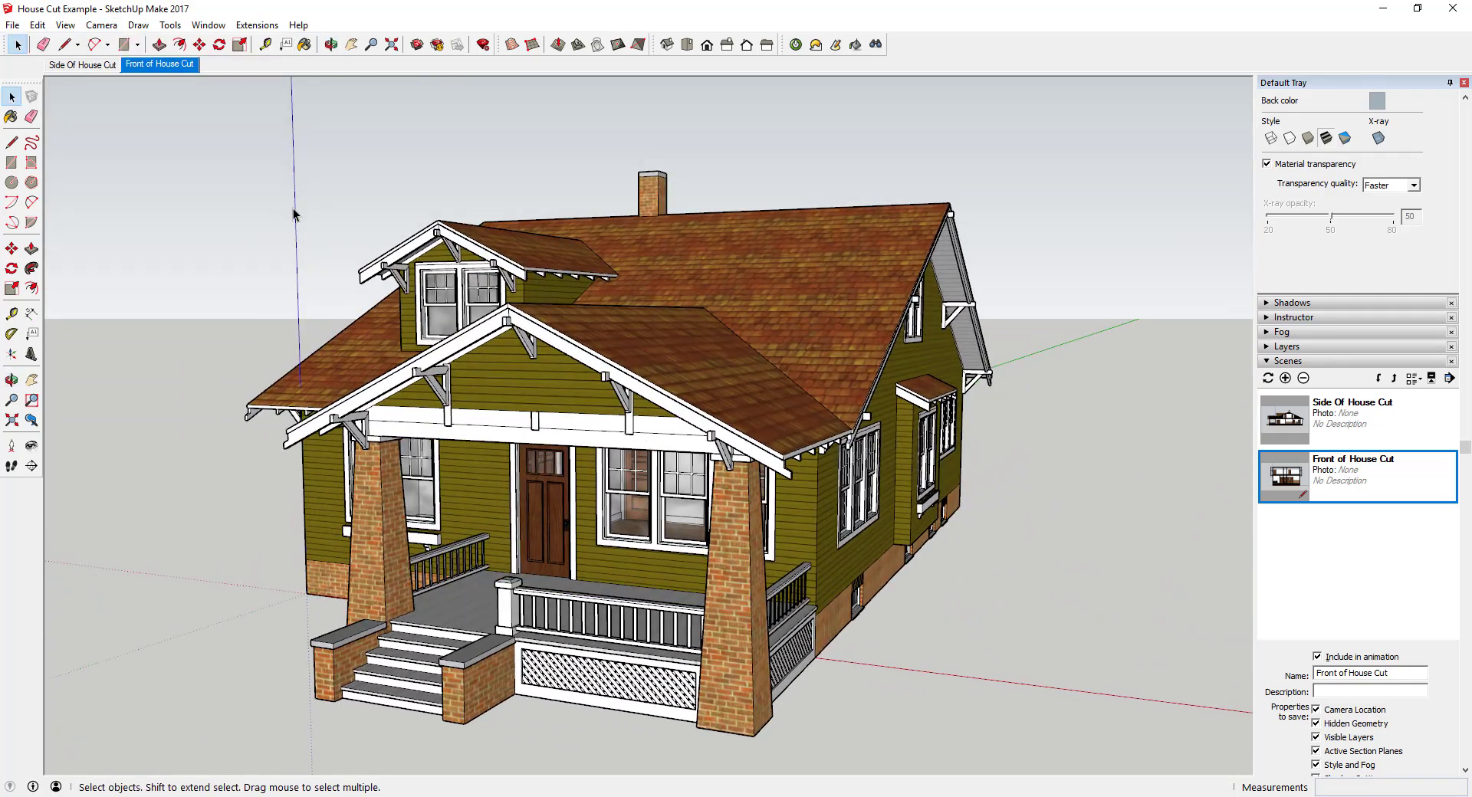
{"action": "right_click", "coordinate": [156, 66]}
{"action": "left_click", "coordinate": [197, 121]}
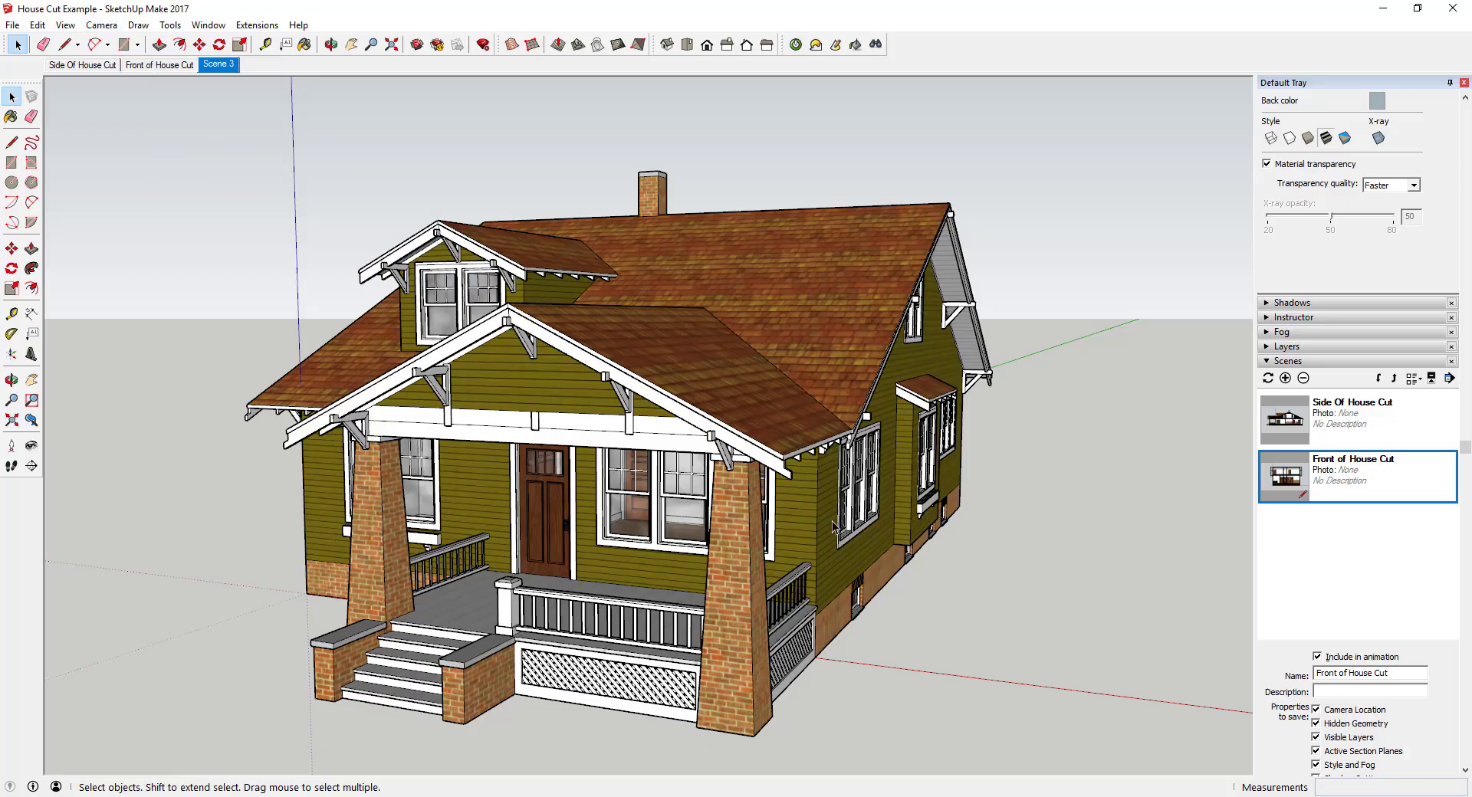
Rename the new scene of the uncut house as Perspective
{"action": "middle_click_drag", "start_coordinate": [836, 528], "coordinate": [826, 450]}
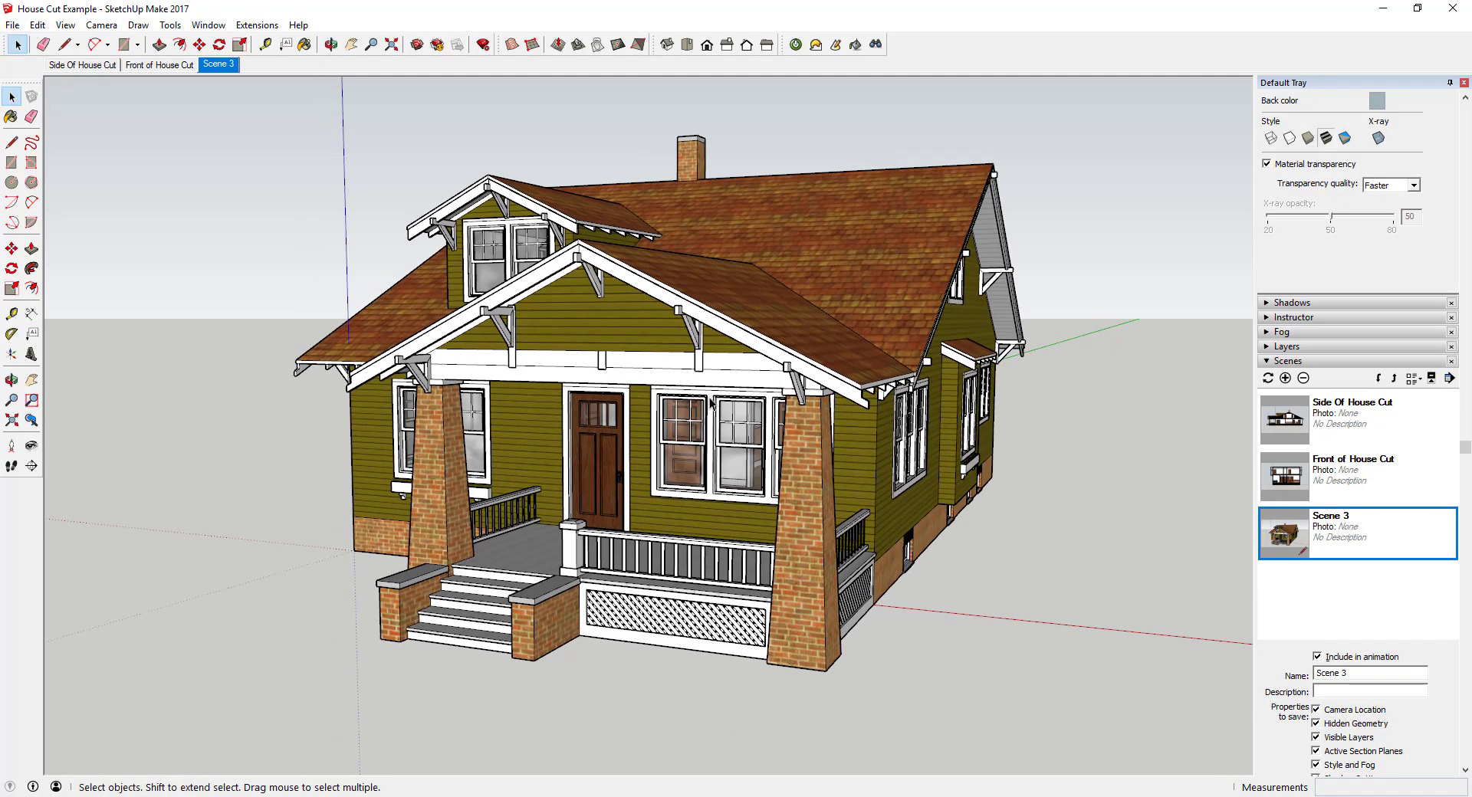
{"action": "middle_click_drag", "start_coordinate": [712, 402], "coordinate": [765, 438]}
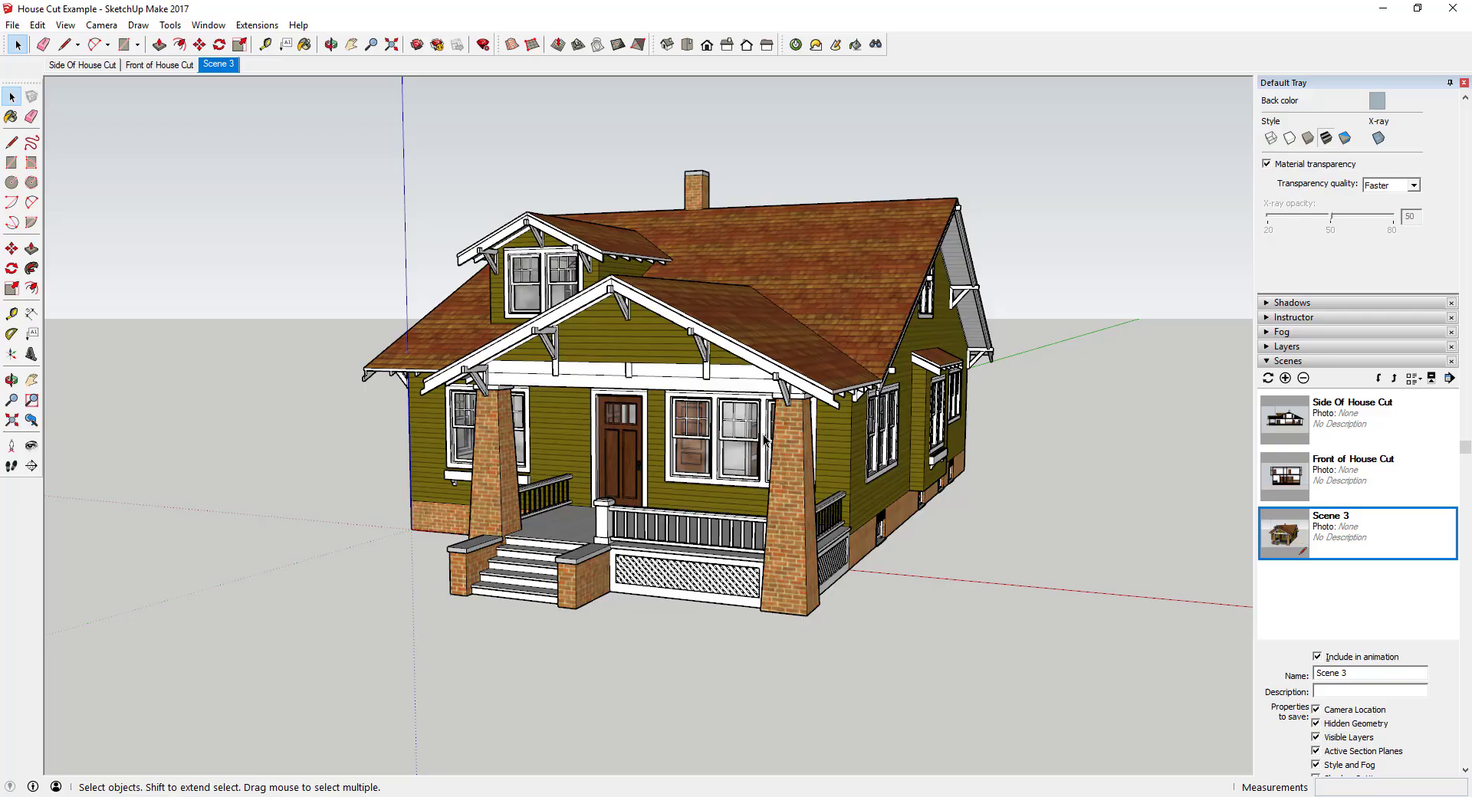
{"action": "left_click", "coordinate": [1334, 676]}
{"action": "type", "text": "Perspective"}
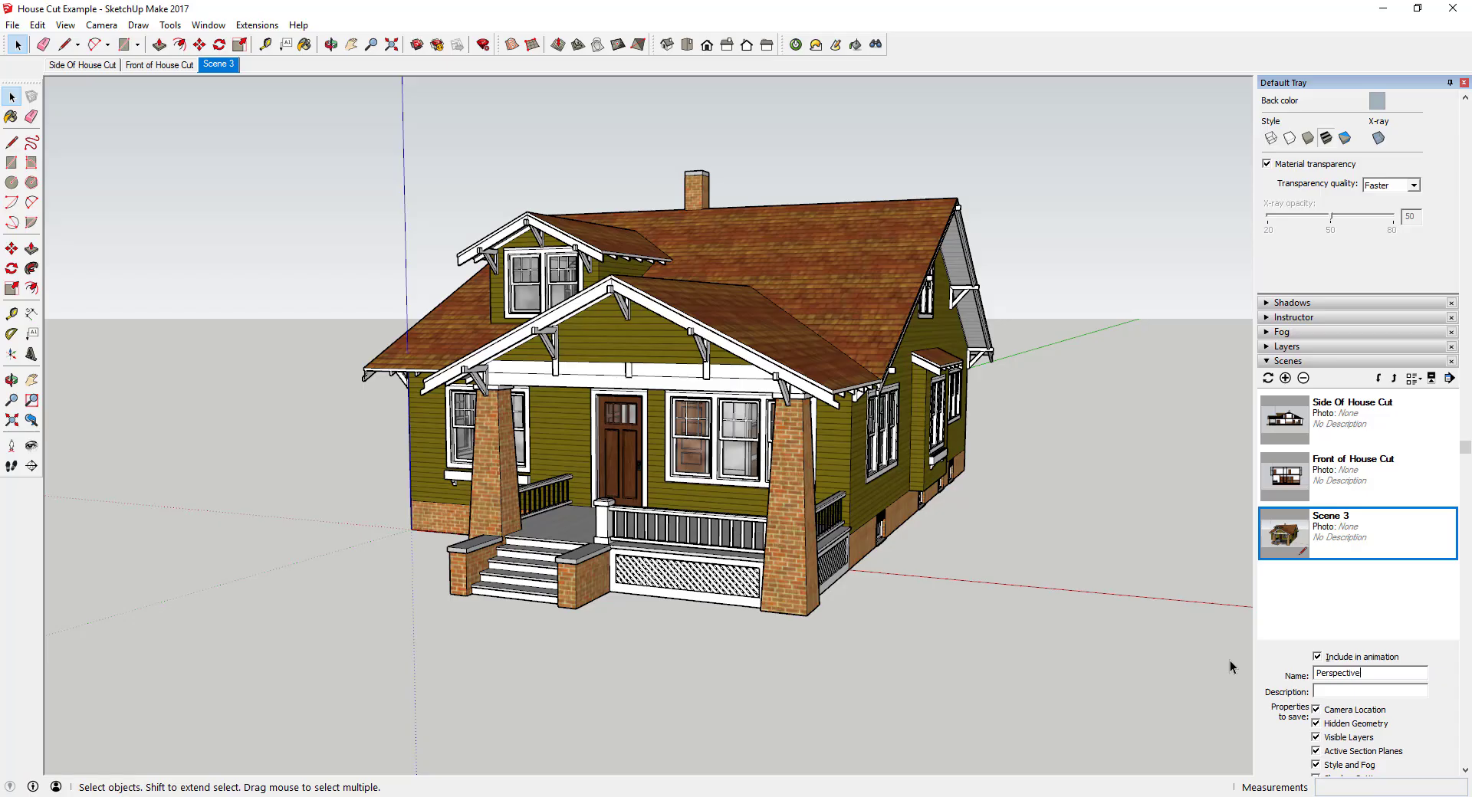
{"action": "key", "text": "Return"}
Play through the Side Of House Cut, Front of House Cut and Perspective scenes, and look around the uncut house
{"action": "left_click", "coordinate": [93, 68]}
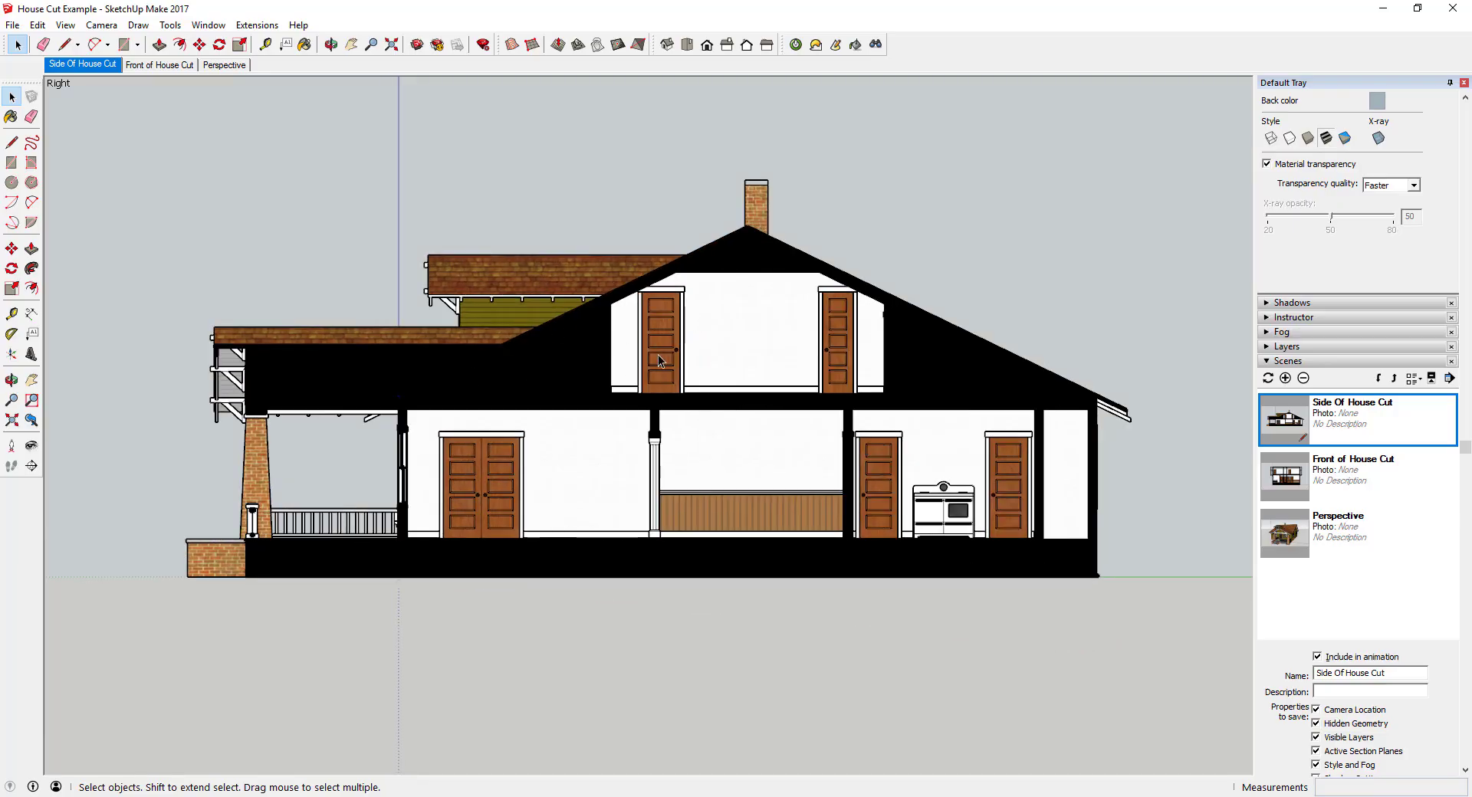
{"action": "left_click", "coordinate": [153, 67]}
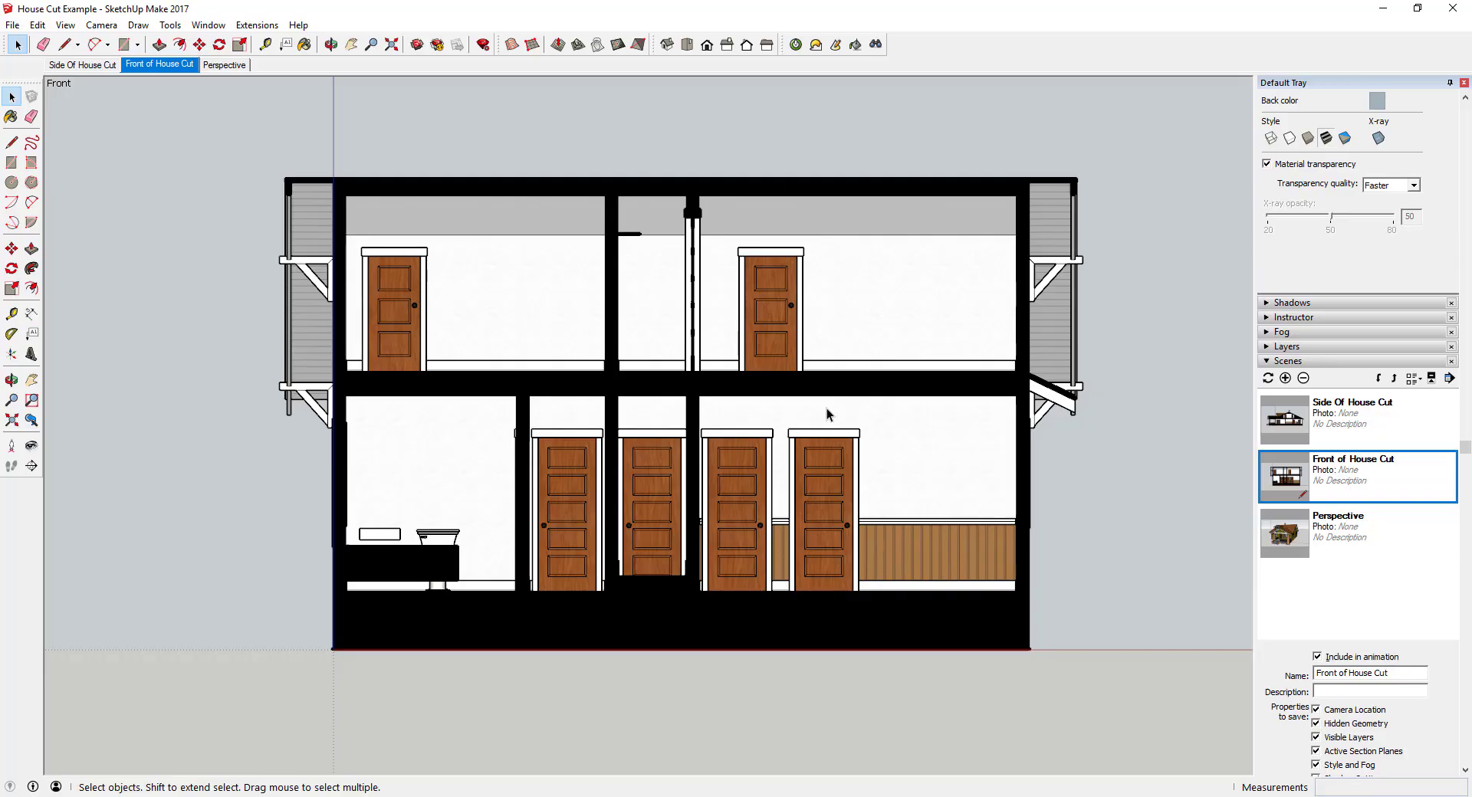
{"action": "left_click", "coordinate": [234, 65]}
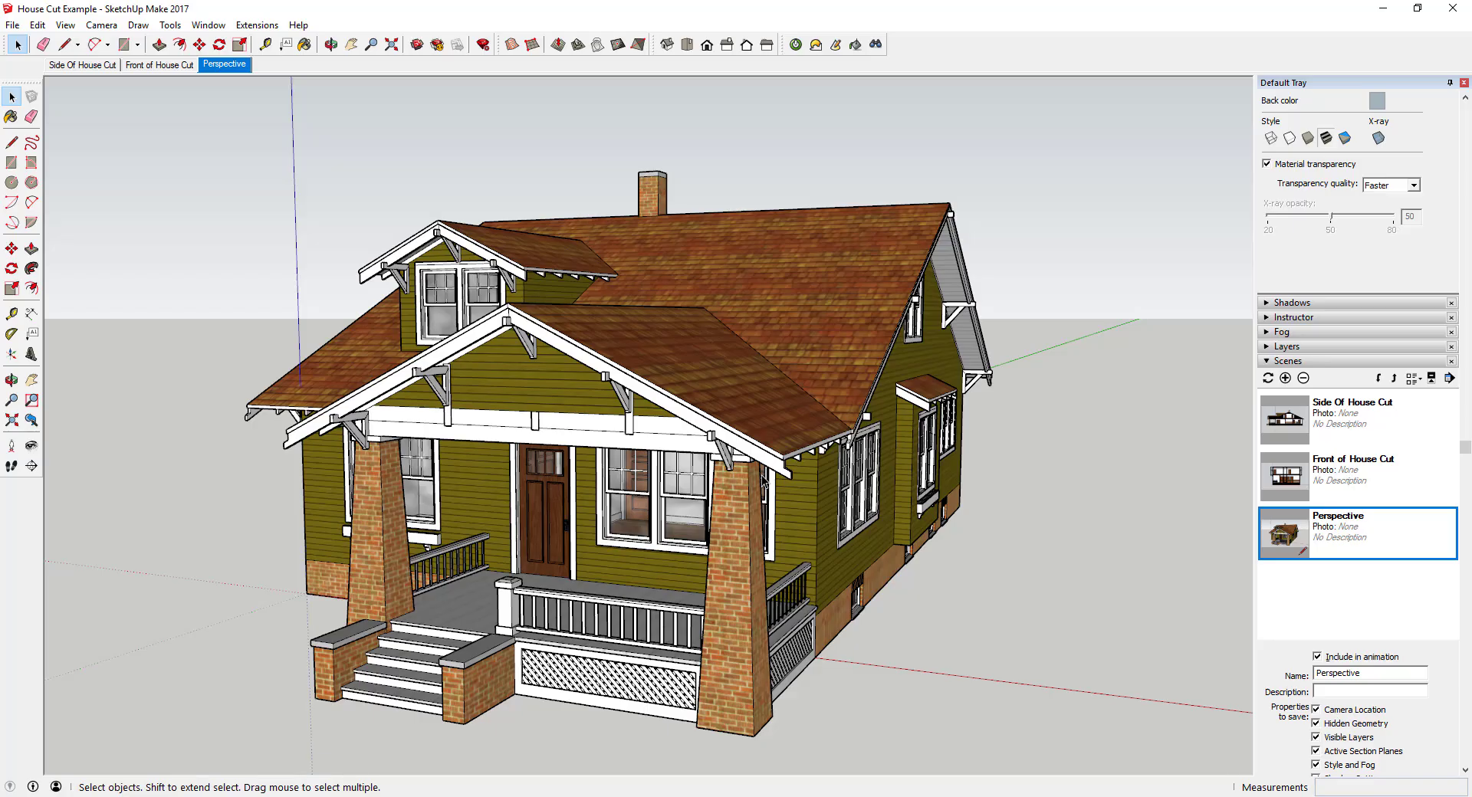
{"action": "middle_click_drag", "start_coordinate": [899, 595], "coordinate": [687, 398]}
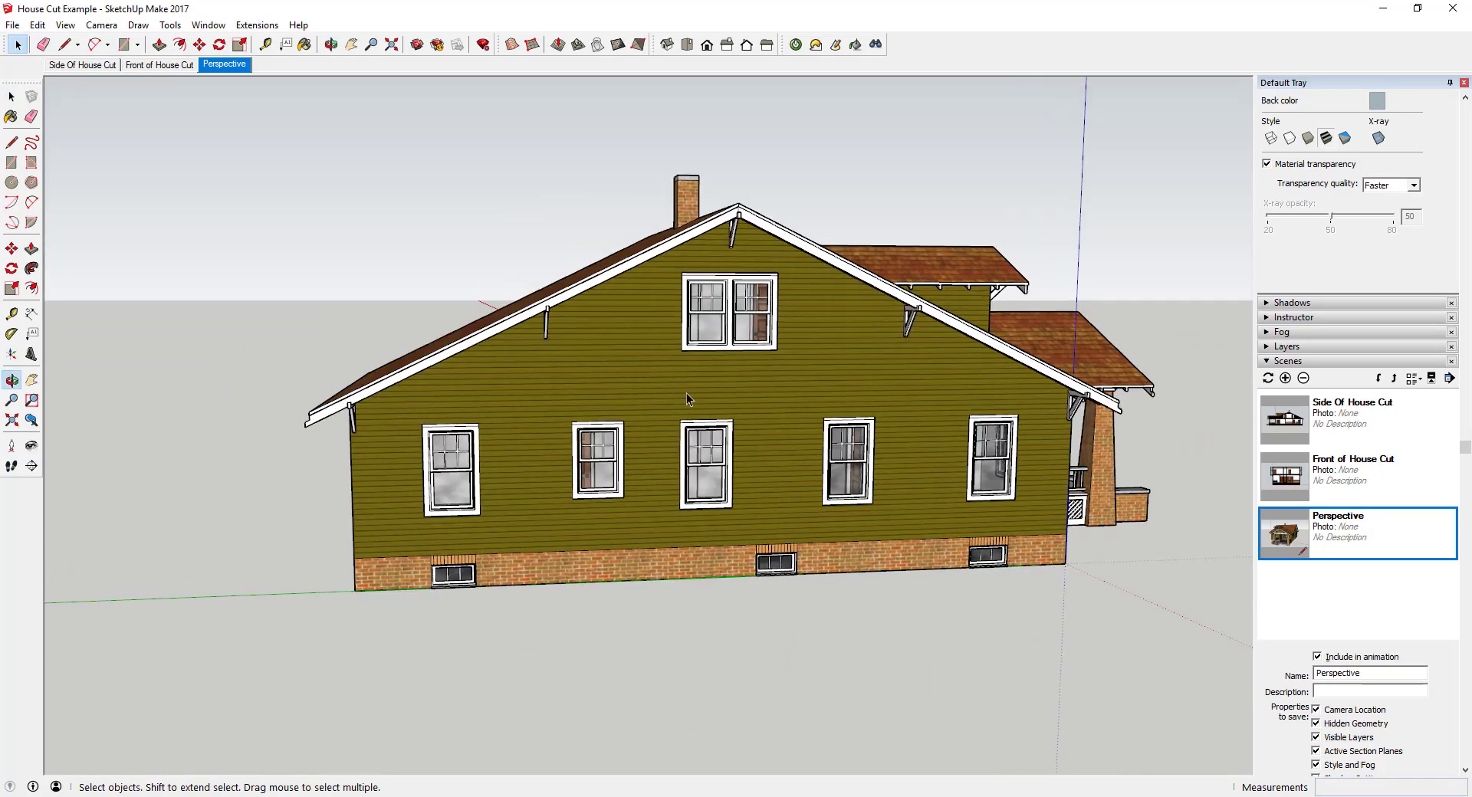
Return to the Side Of House Cut scene and show the section planes in the model
{"action": "left_click", "coordinate": [82, 64]}
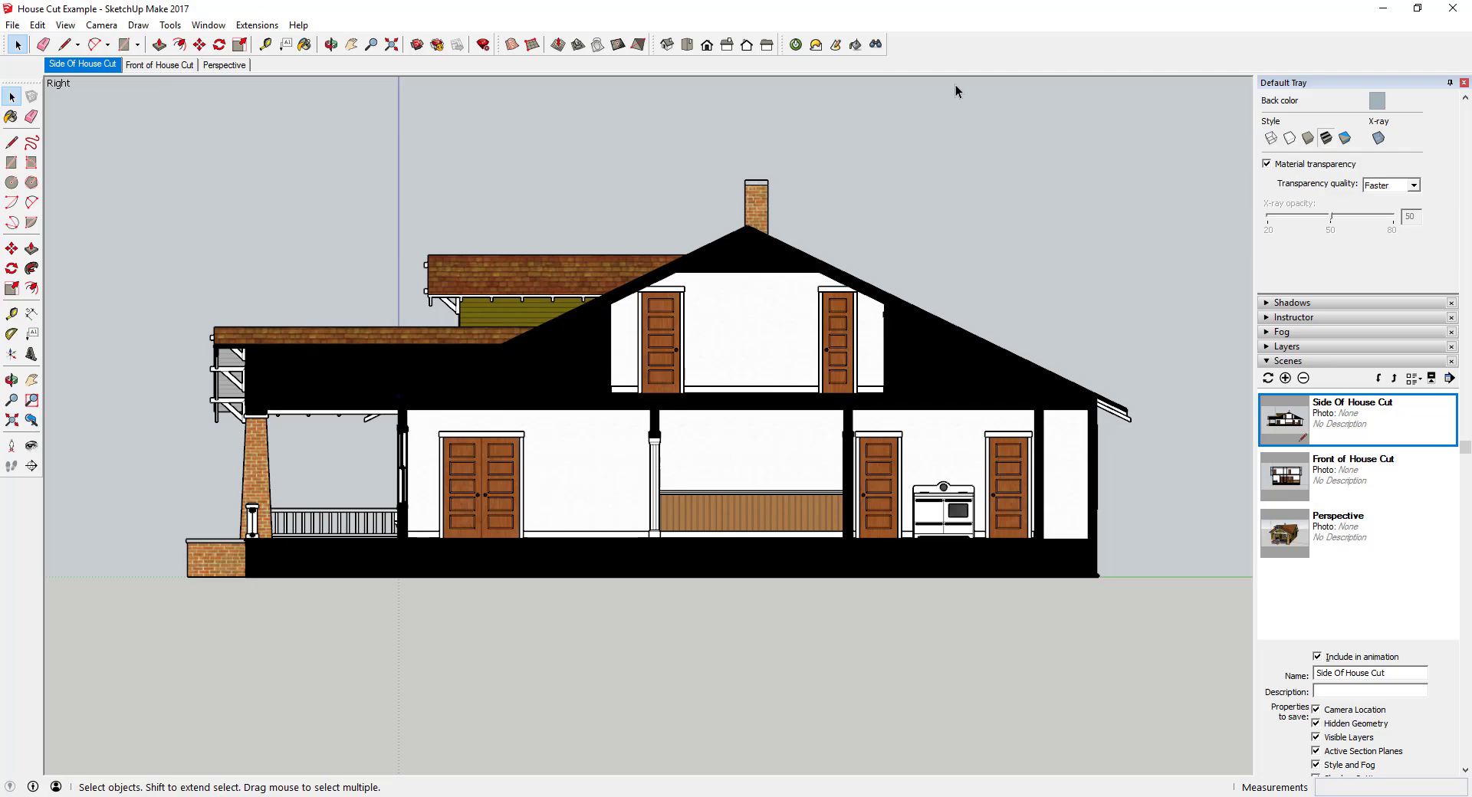
{"action": "middle_click_drag", "start_coordinate": [554, 399], "coordinate": [943, 412]}
{"action": "scroll", "coordinate": [943, 411], "scroll_direction": "up", "scroll_amount": 3}
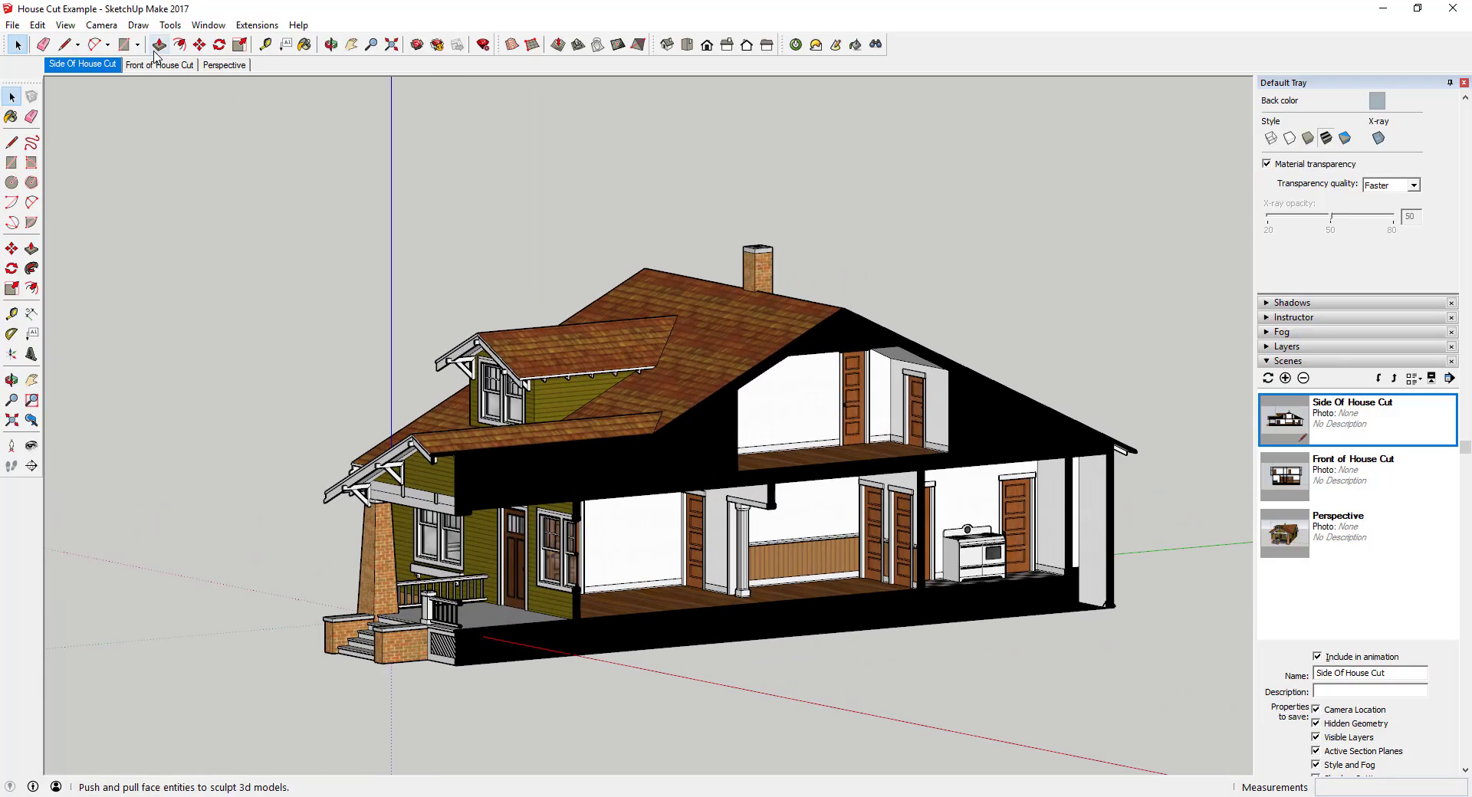
{"action": "left_click", "coordinate": [66, 25]}
{"action": "left_click", "coordinate": [106, 98]}
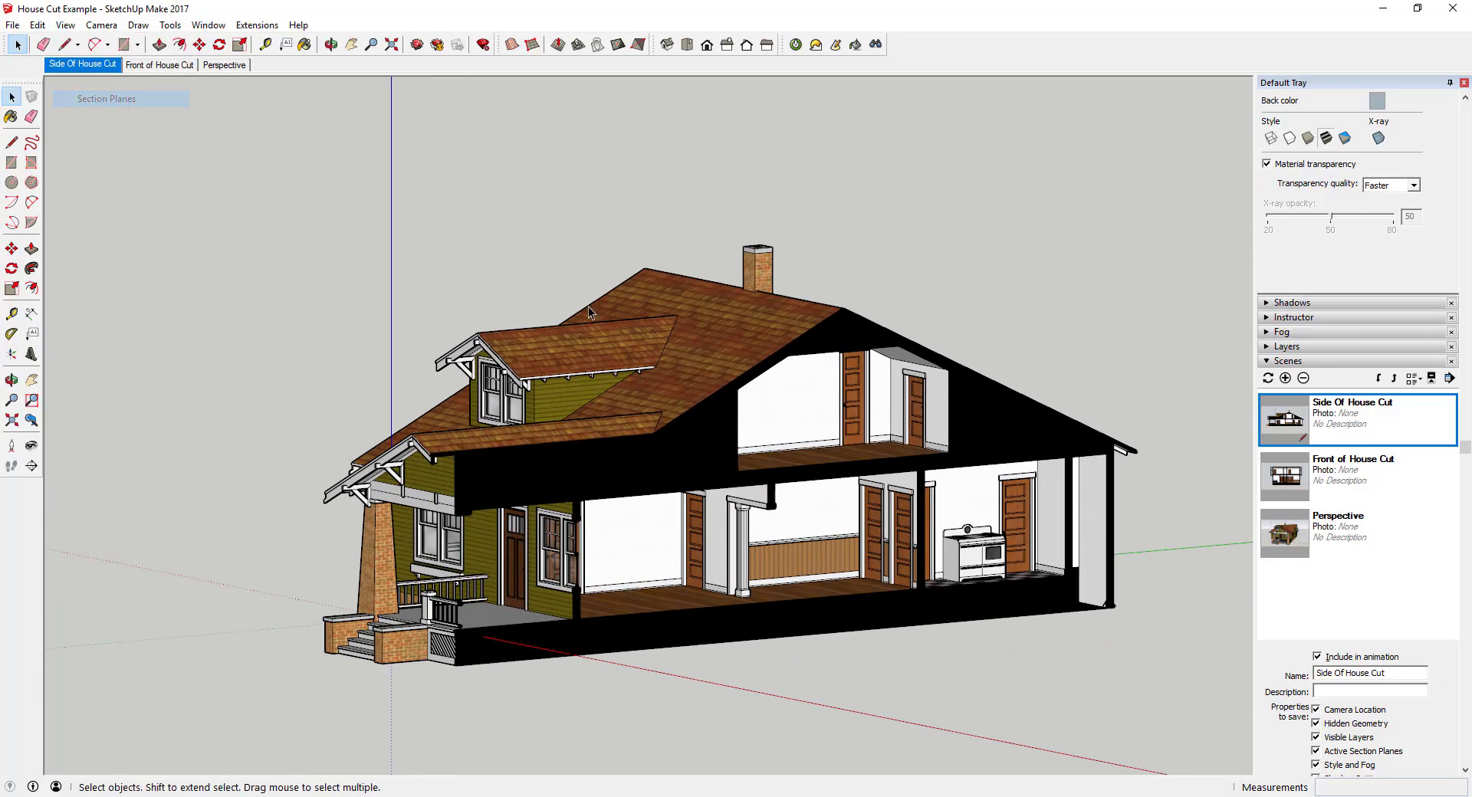
Add another section plane parallel to the side cut, slicing the house through its front dormer
{"action": "middle_click_drag", "start_coordinate": [1126, 433], "coordinate": [1062, 434]}
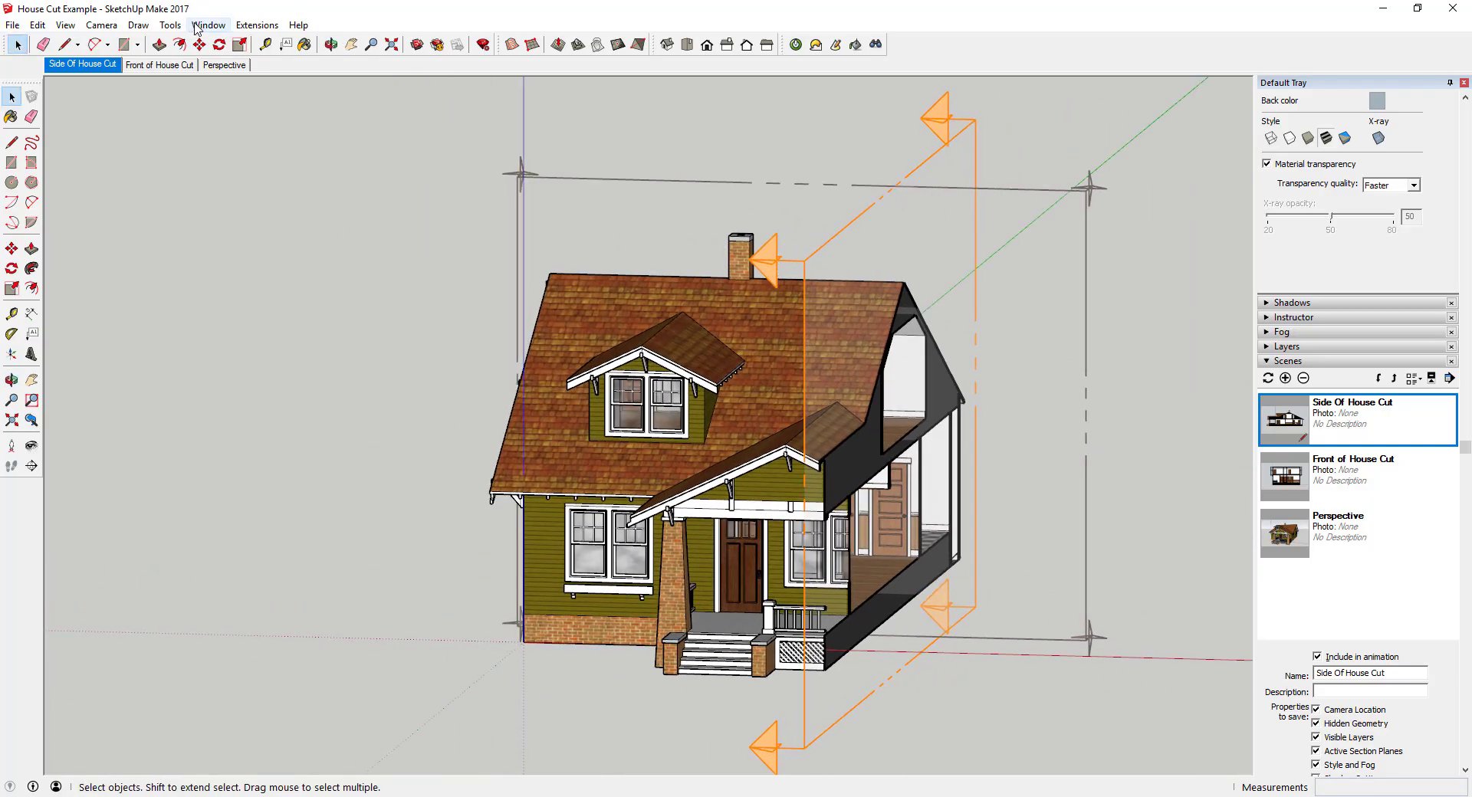
{"action": "left_click", "coordinate": [209, 26]}
{"action": "mouse_move", "coordinate": [170, 25]}
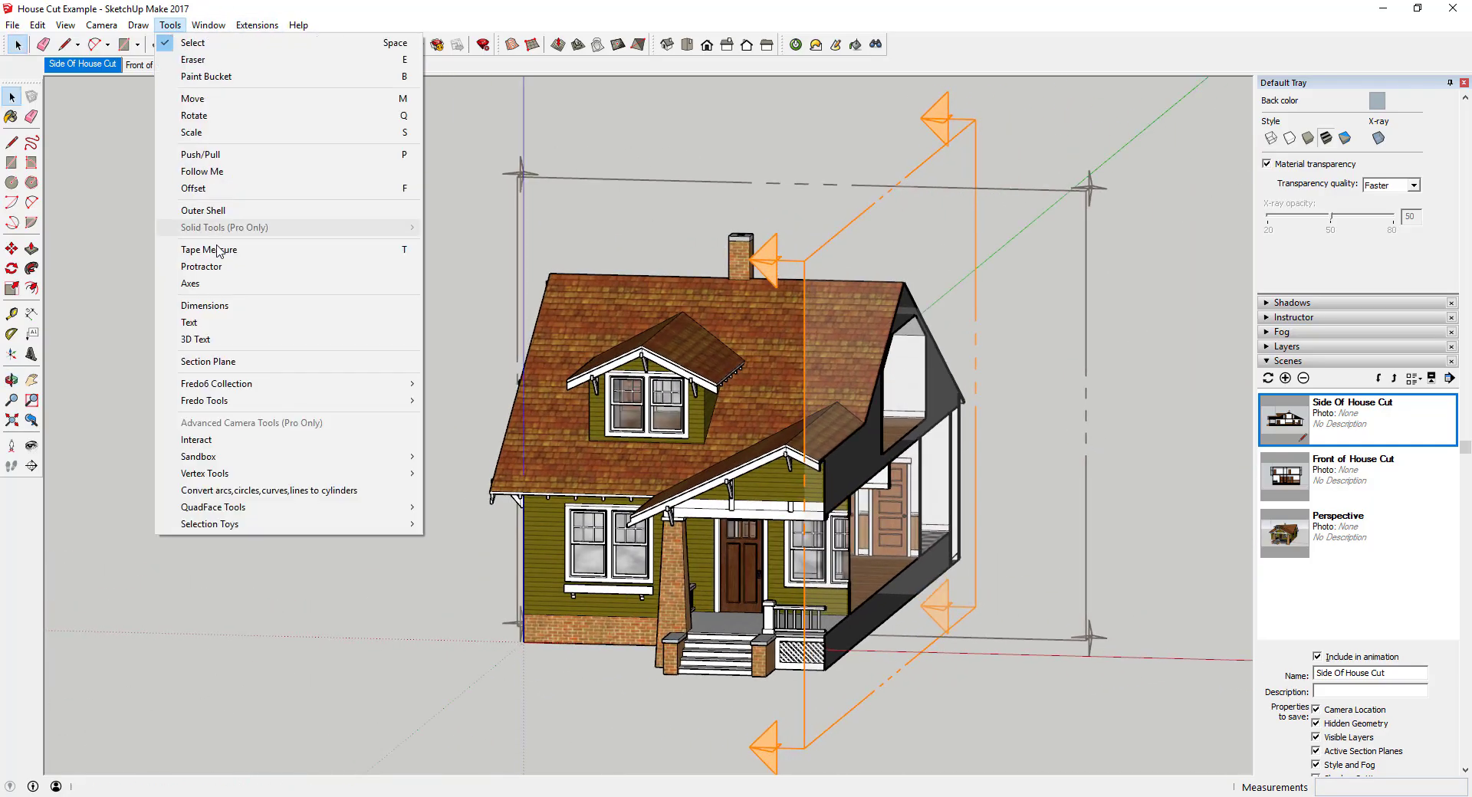
{"action": "left_click", "coordinate": [228, 368]}
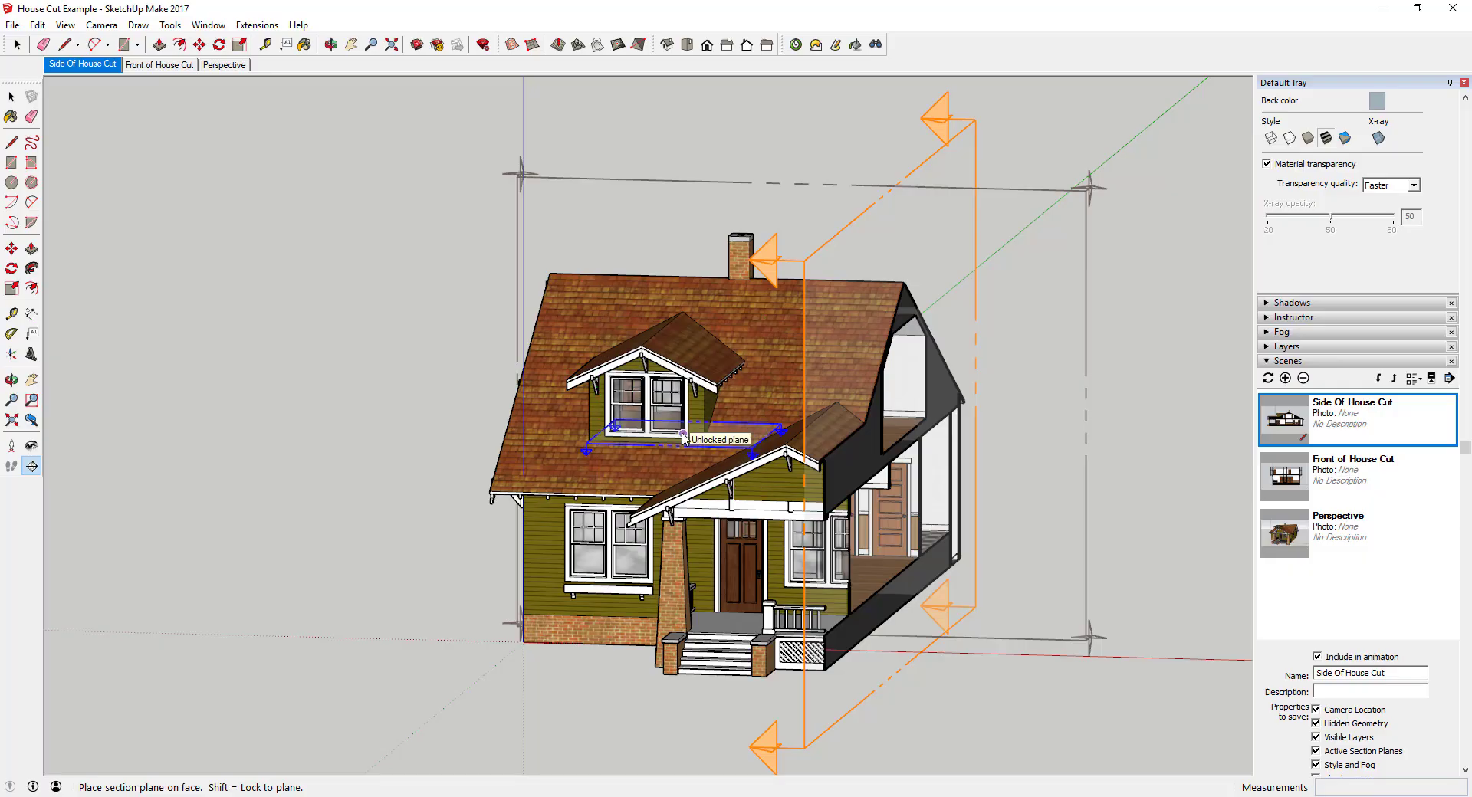
{"action": "left_click", "coordinate": [696, 449]}
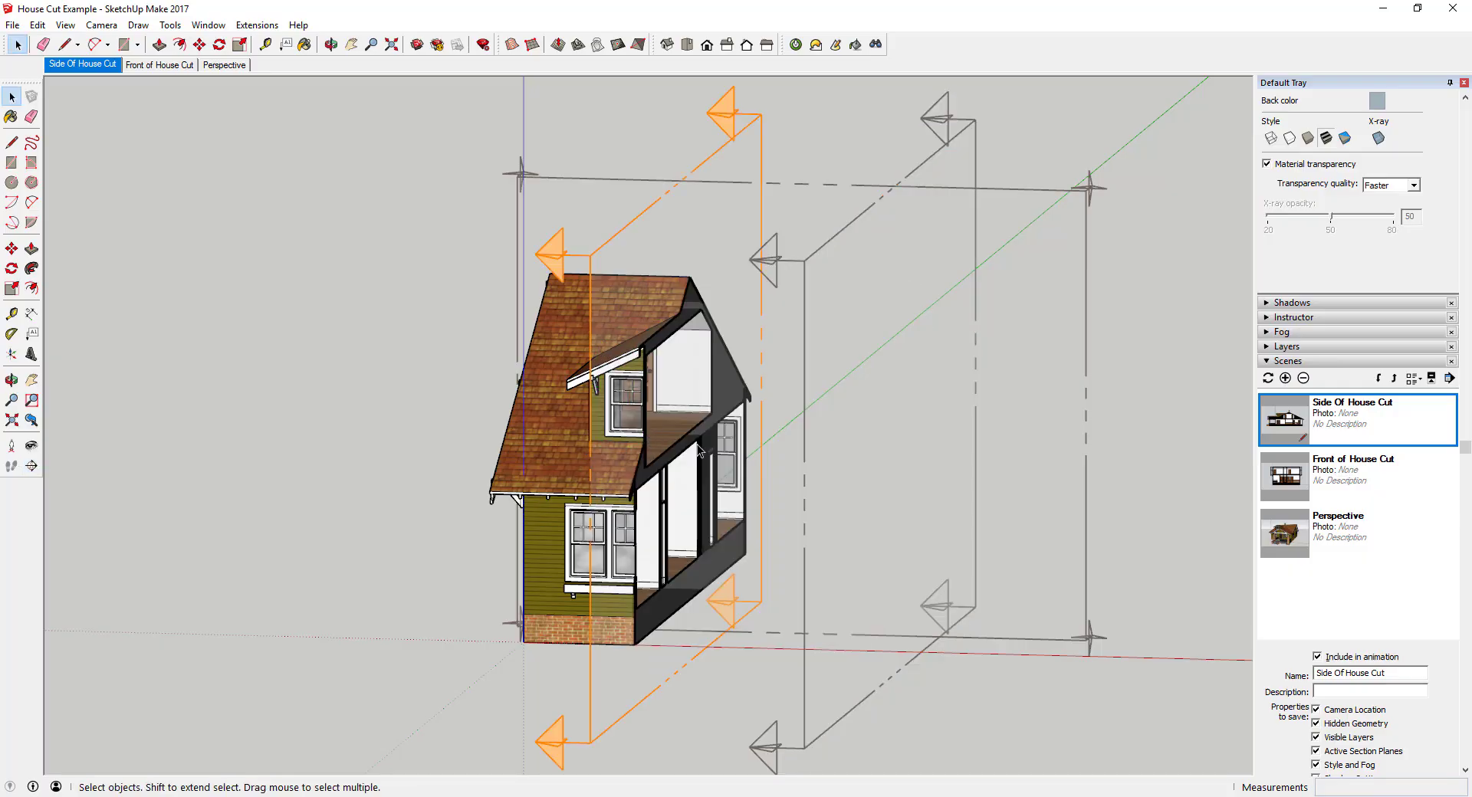
Restore the original cut saved in the Side Of House Cut scene and turn the section plane display back on
{"action": "left_click", "coordinate": [82, 64]}
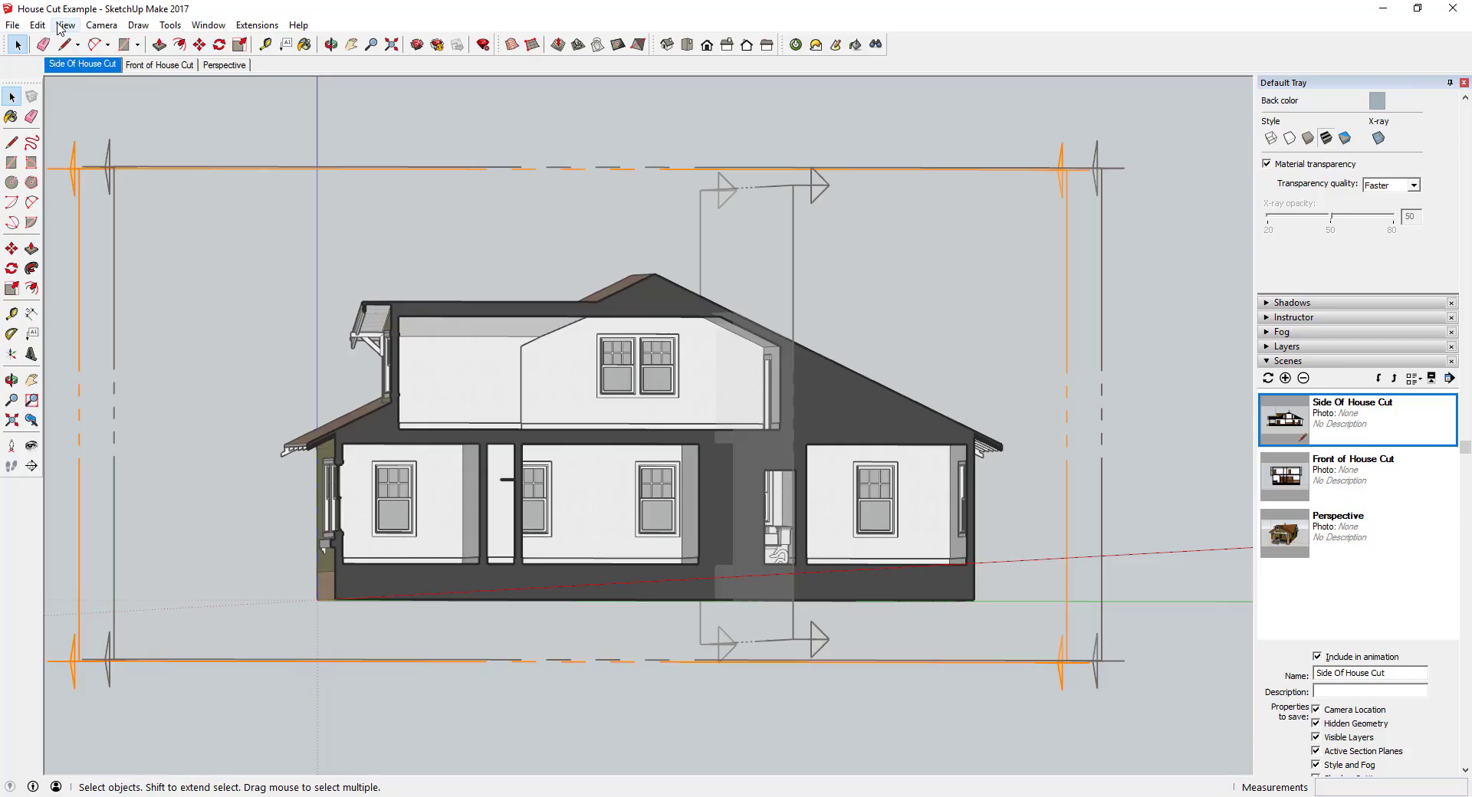
{"action": "middle_click_drag", "start_coordinate": [429, 184], "coordinate": [585, 224]}
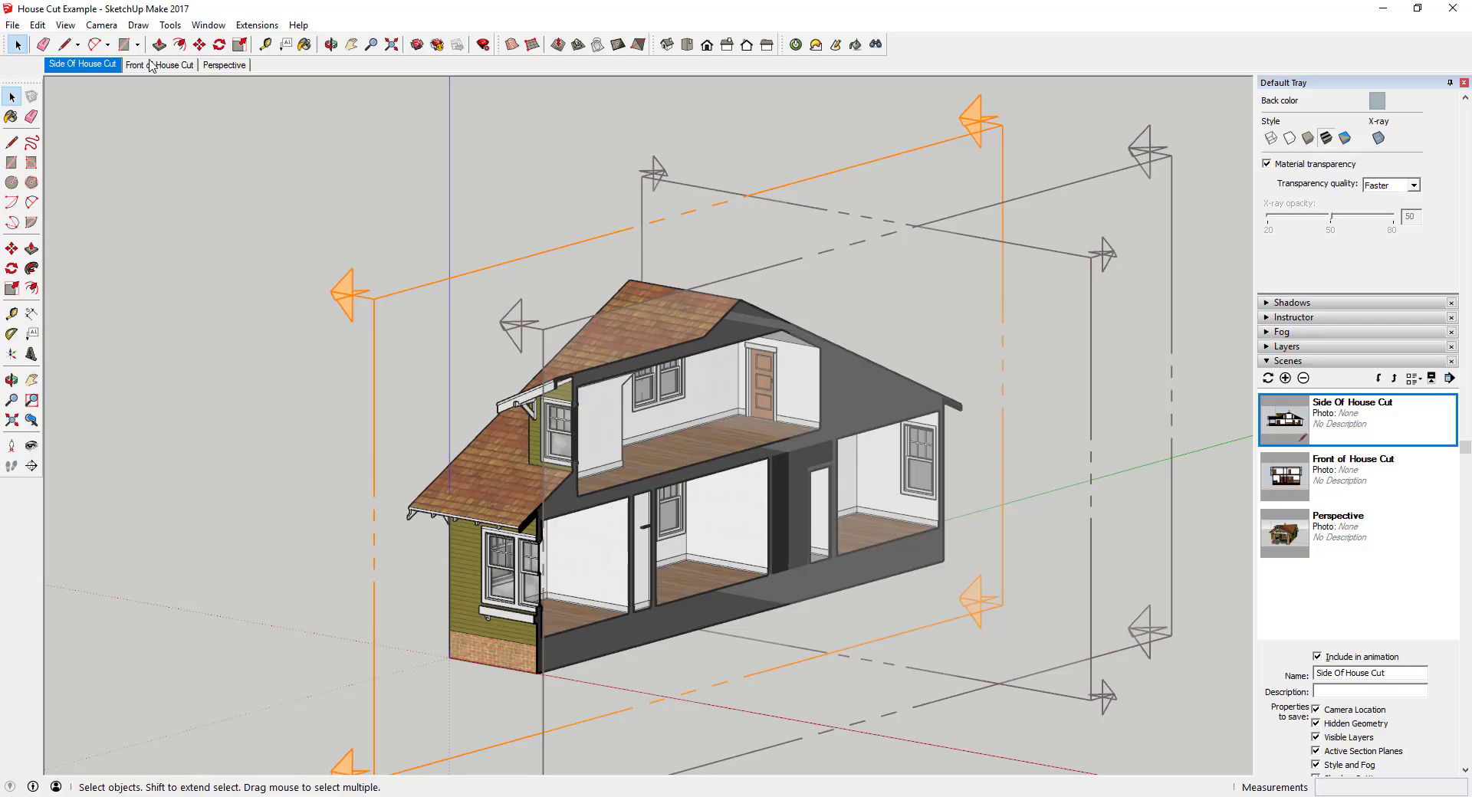
{"action": "left_click", "coordinate": [102, 67]}
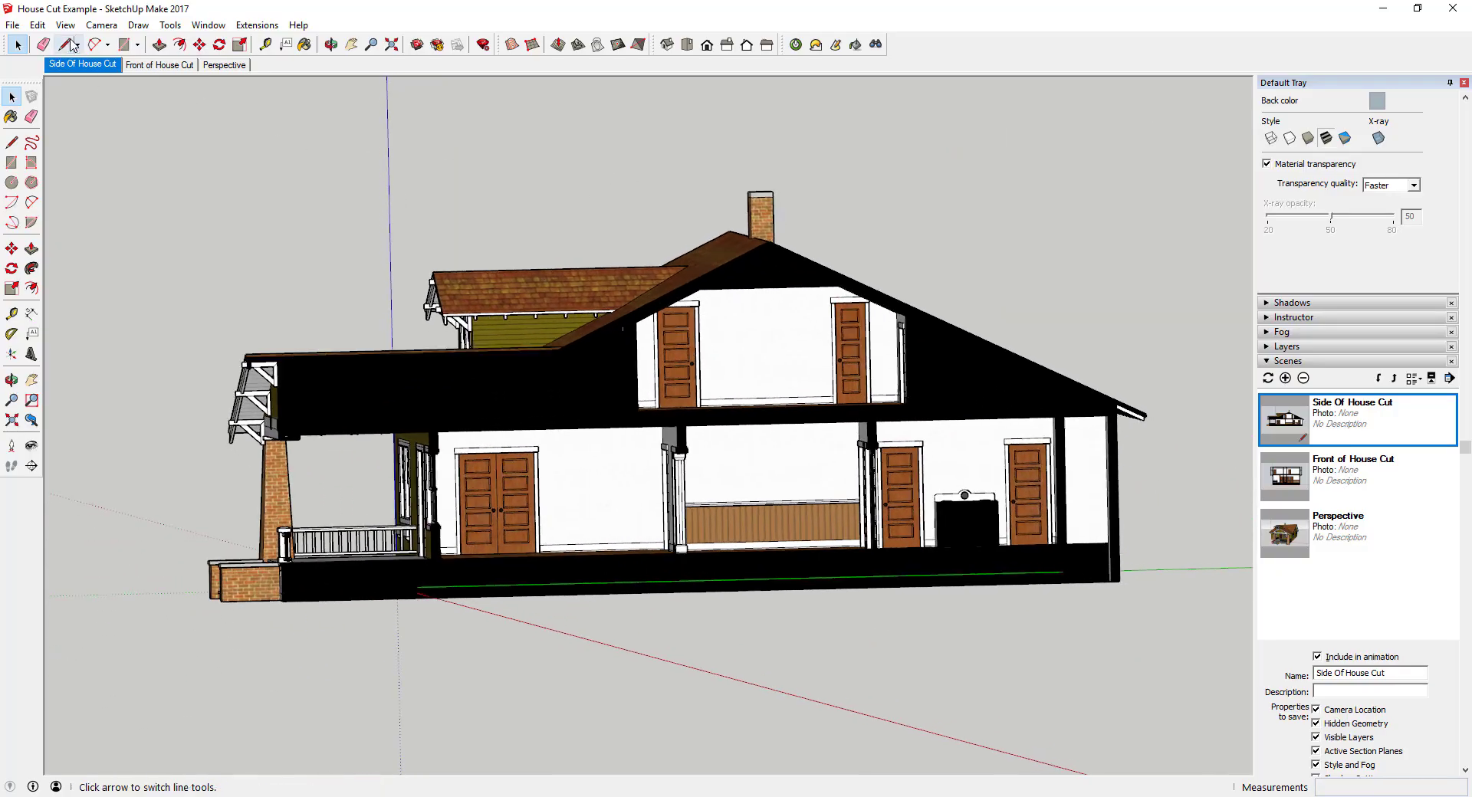
{"action": "left_click", "coordinate": [66, 25]}
{"action": "left_click", "coordinate": [103, 98]}
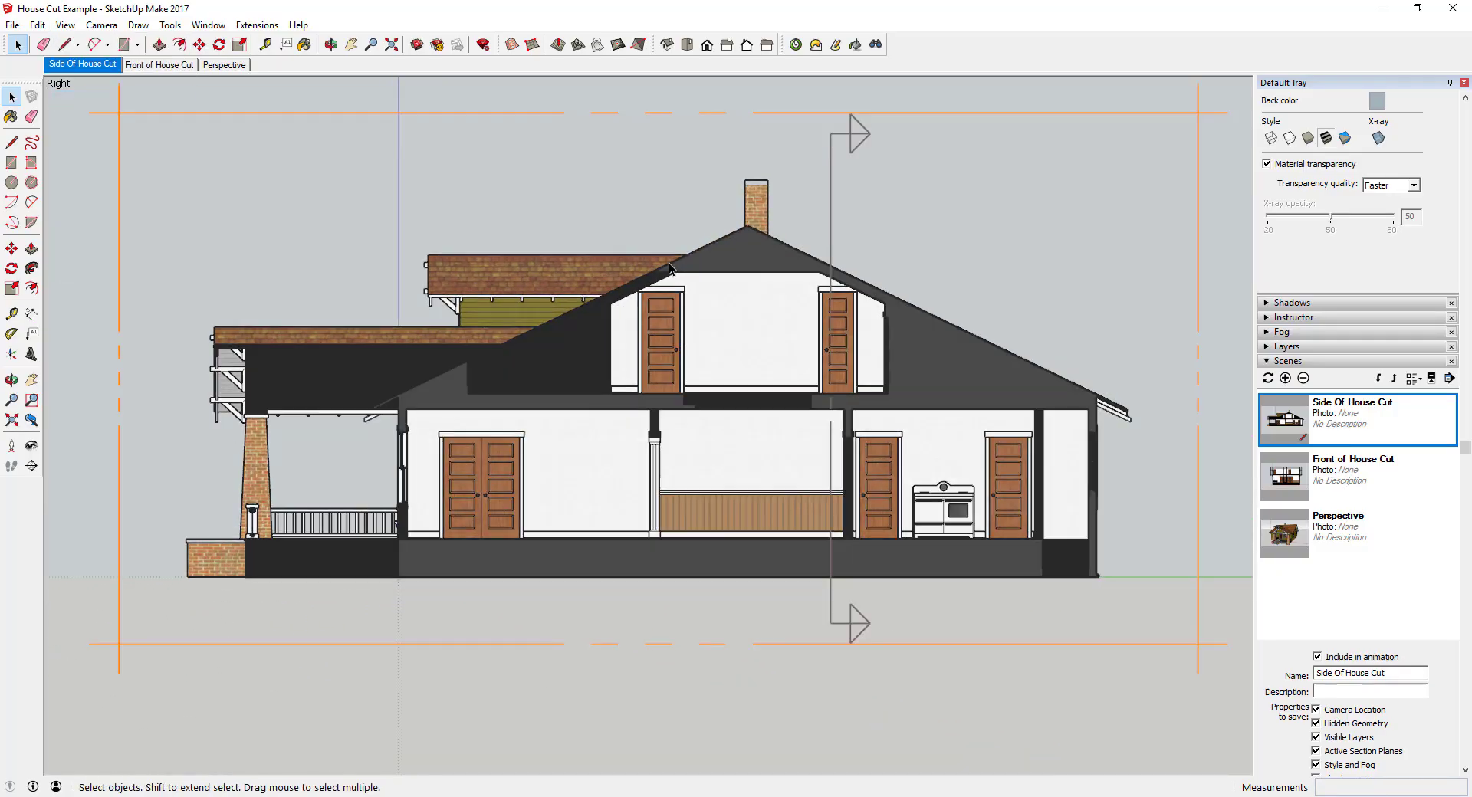
Activate the cut of the section plane through the dormer and align the view to it
{"action": "middle_click_drag", "start_coordinate": [695, 120], "coordinate": [552, 251]}
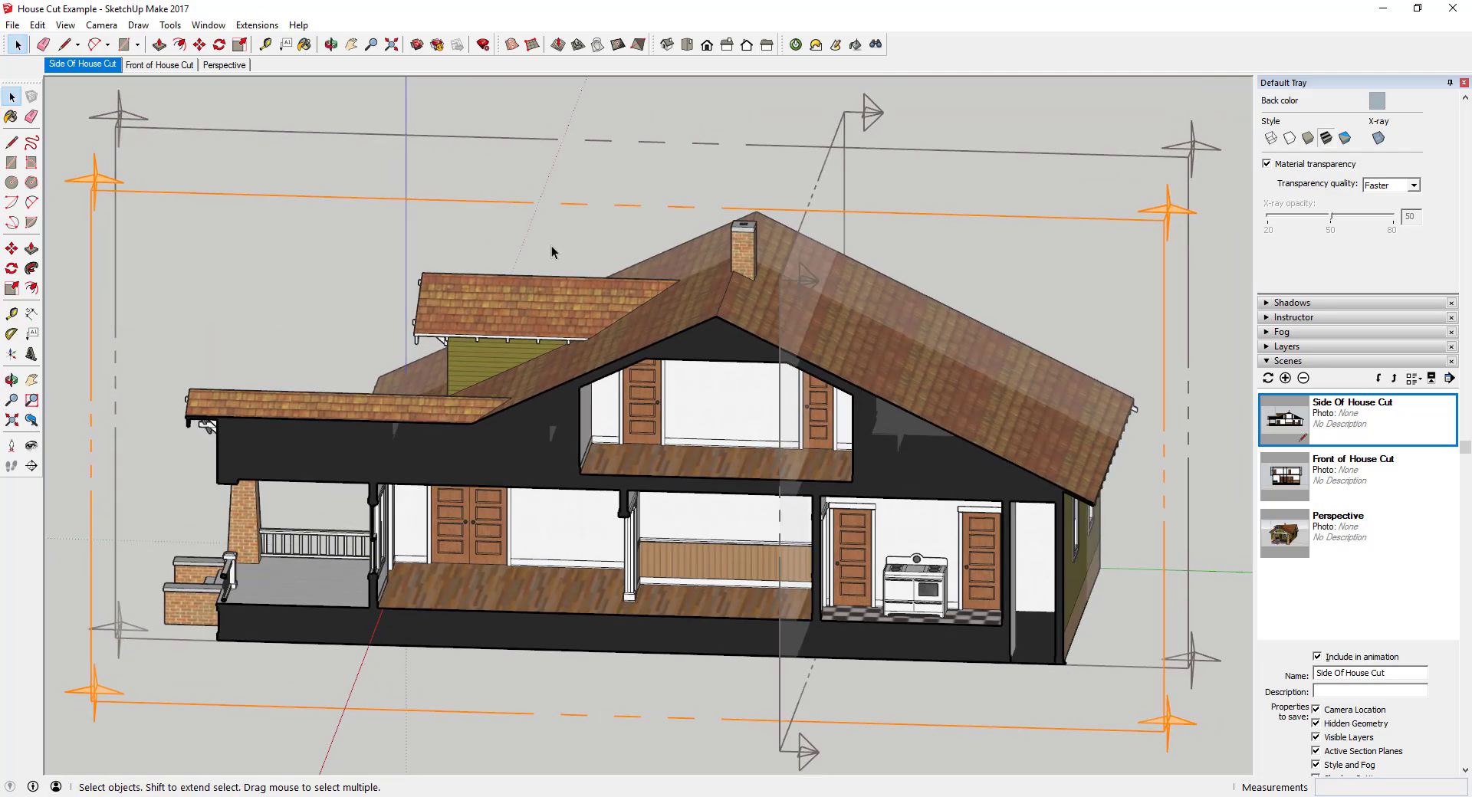
{"action": "right_click", "coordinate": [522, 139]}
{"action": "left_click", "coordinate": [584, 225]}
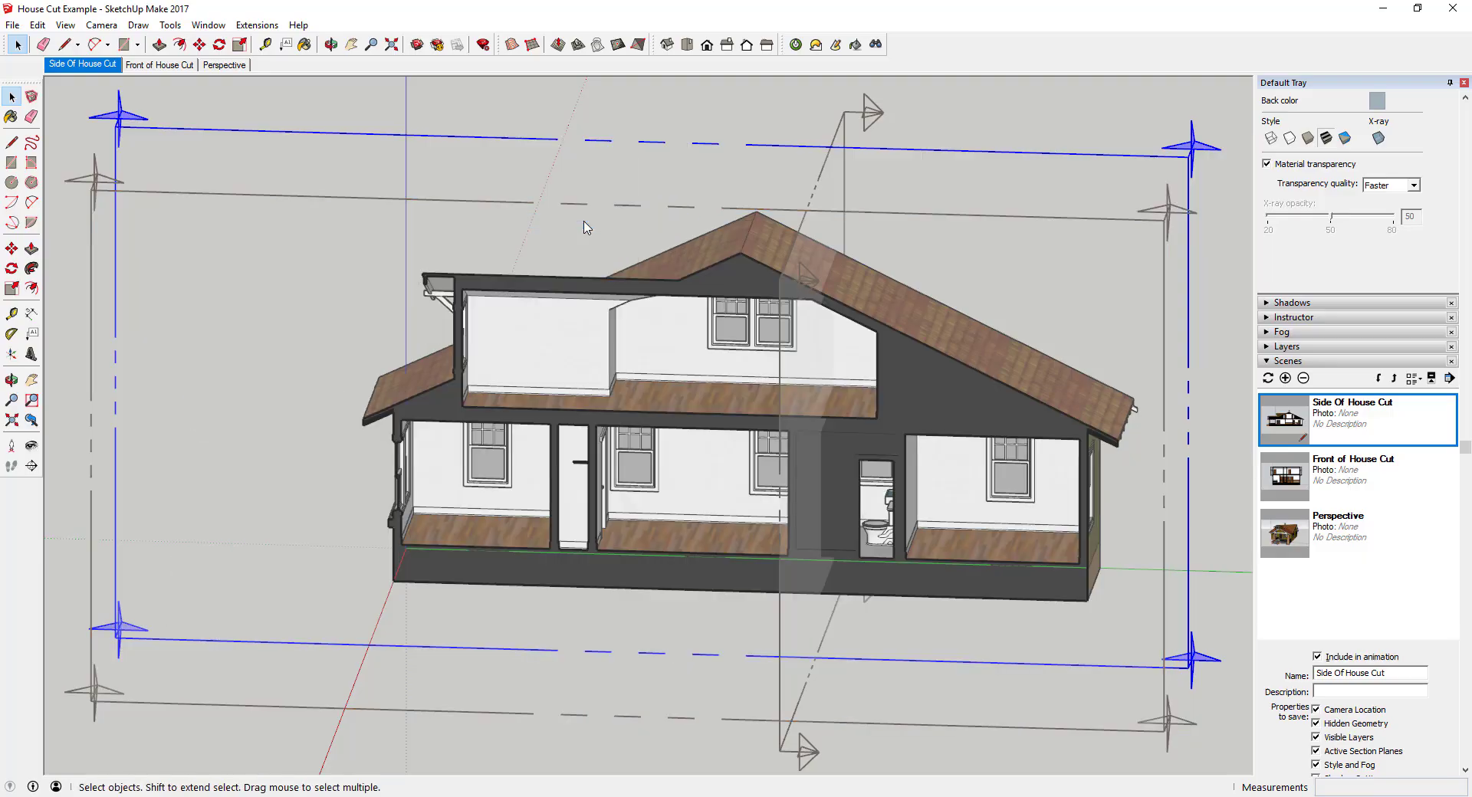
{"action": "right_click", "coordinate": [494, 143]}
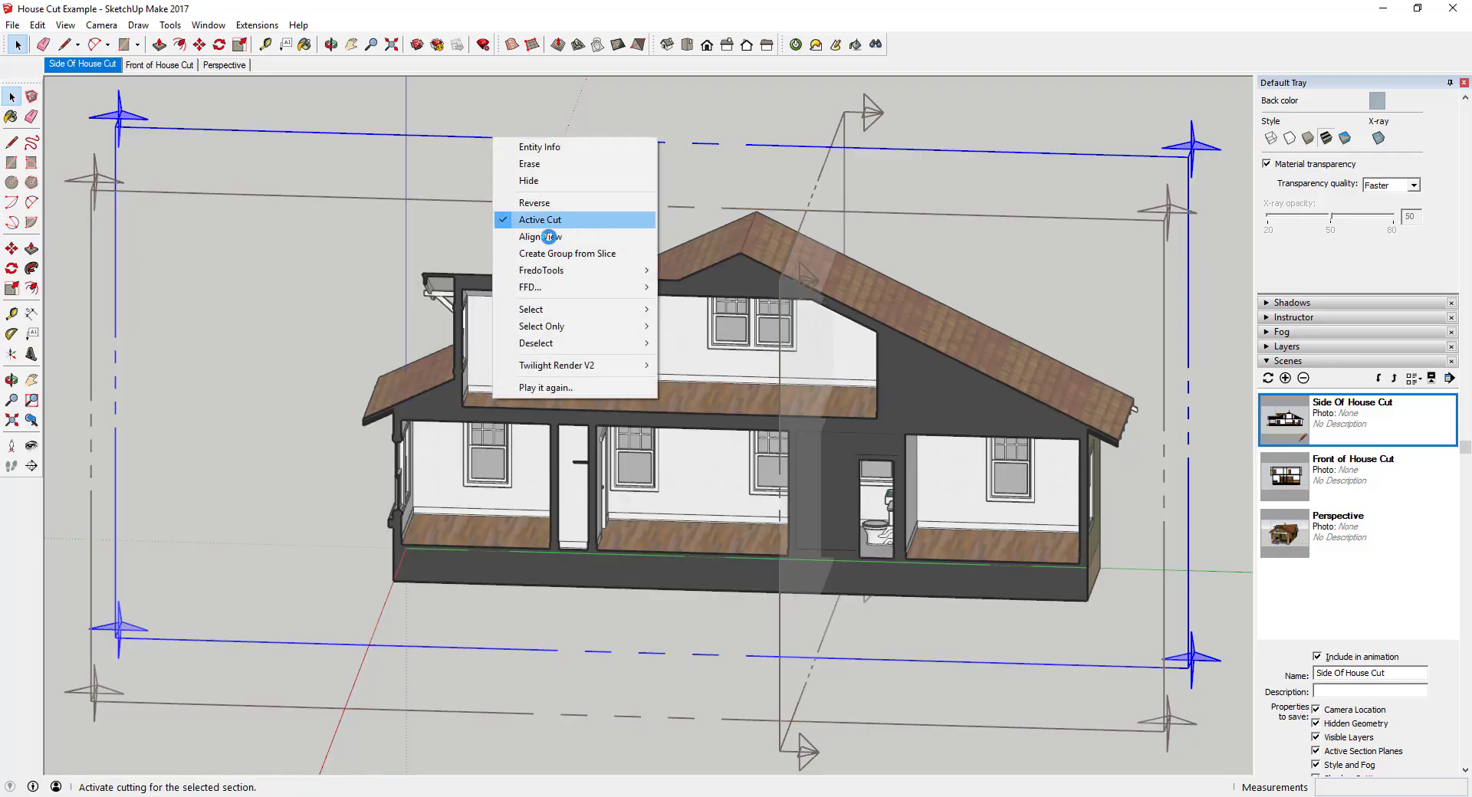
{"action": "left_click", "coordinate": [549, 236]}
Hide the section planes and update the Side Of House Cut scene with the dormer cut
{"action": "left_click", "coordinate": [65, 24]}
{"action": "left_click", "coordinate": [96, 98]}
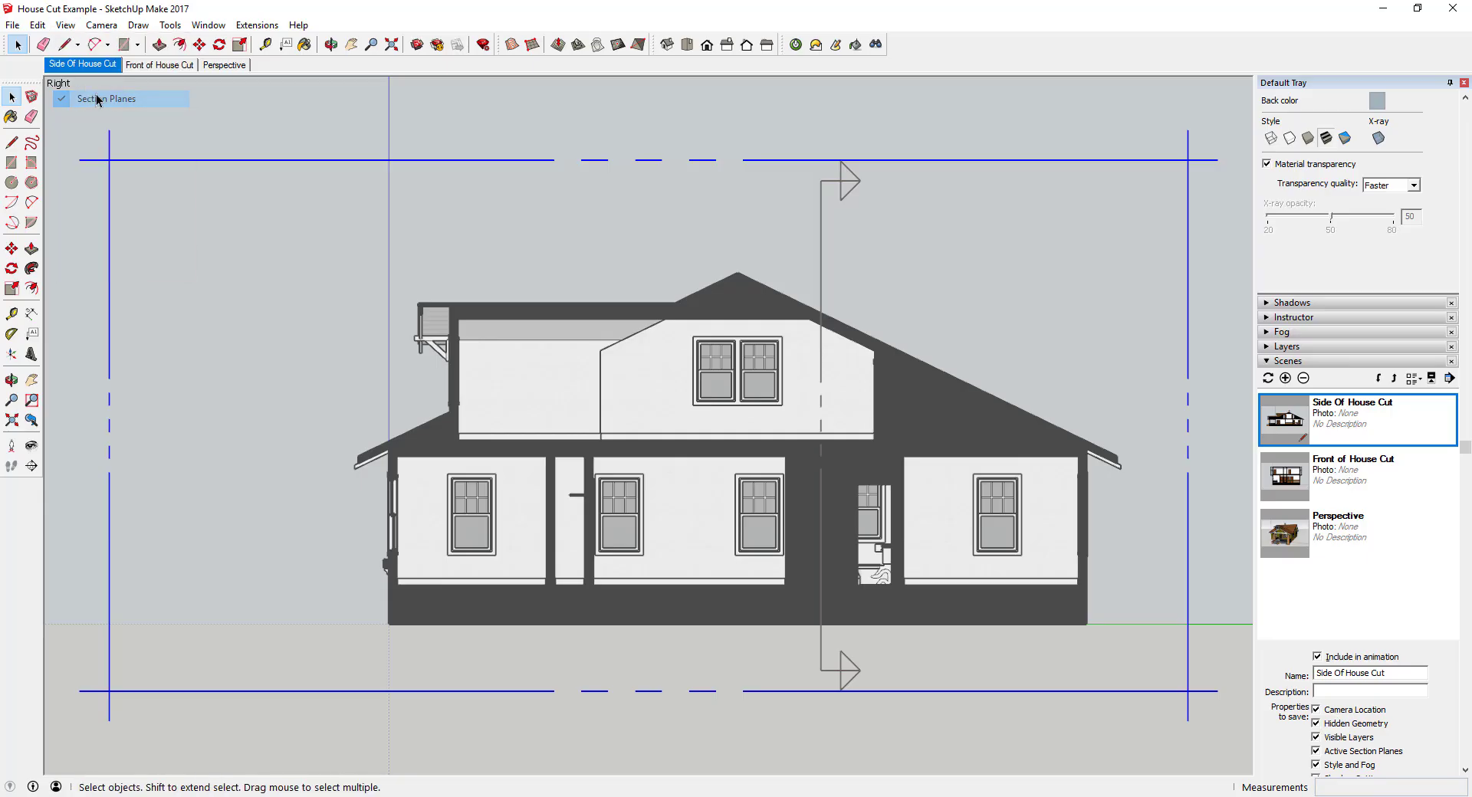
{"action": "right_click", "coordinate": [95, 77]}
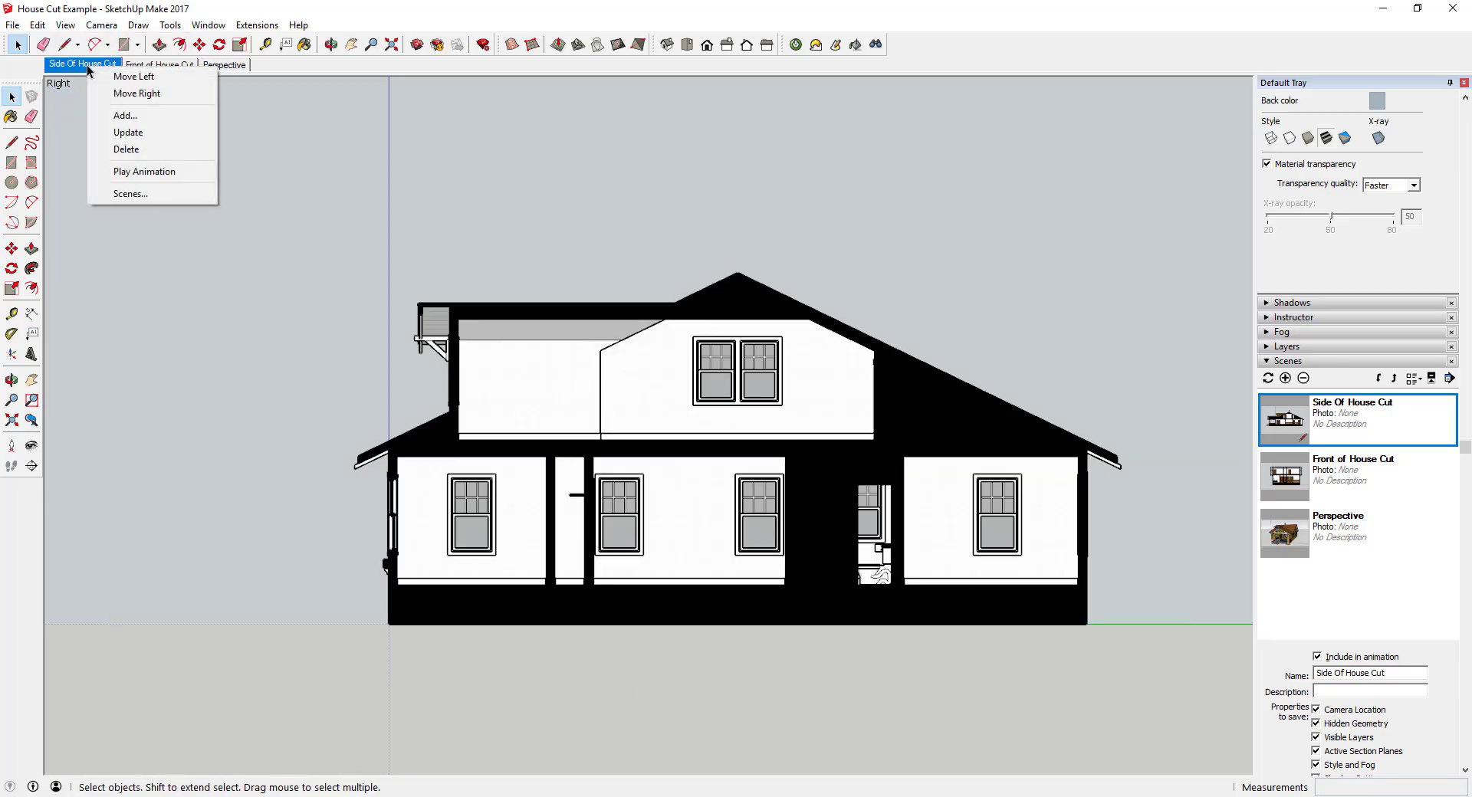
{"action": "left_click", "coordinate": [157, 142]}
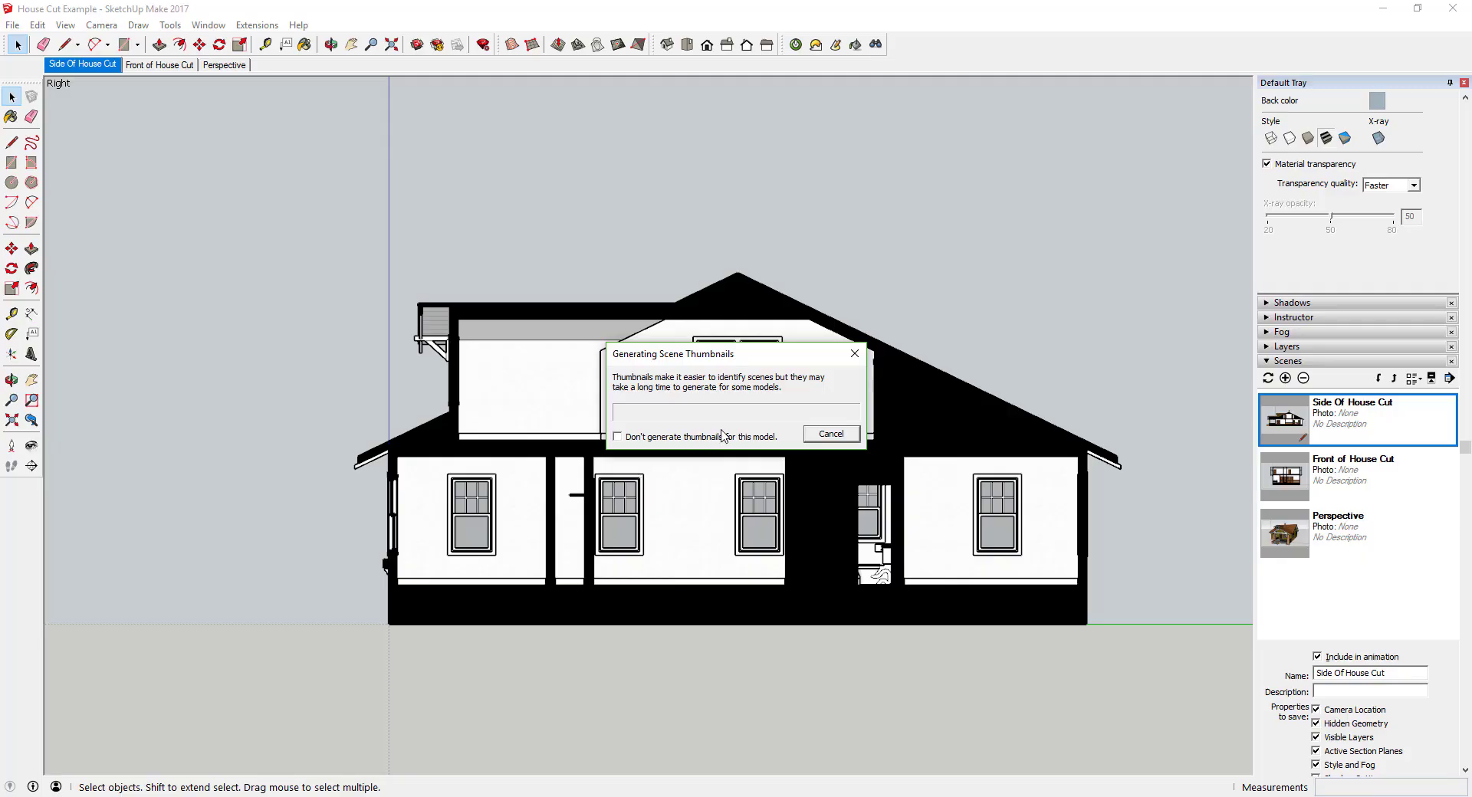
Inspect the updated side cut at an angle and recall the Front of House Cut scene
{"action": "middle_click_drag", "start_coordinate": [757, 455], "coordinate": [904, 526]}
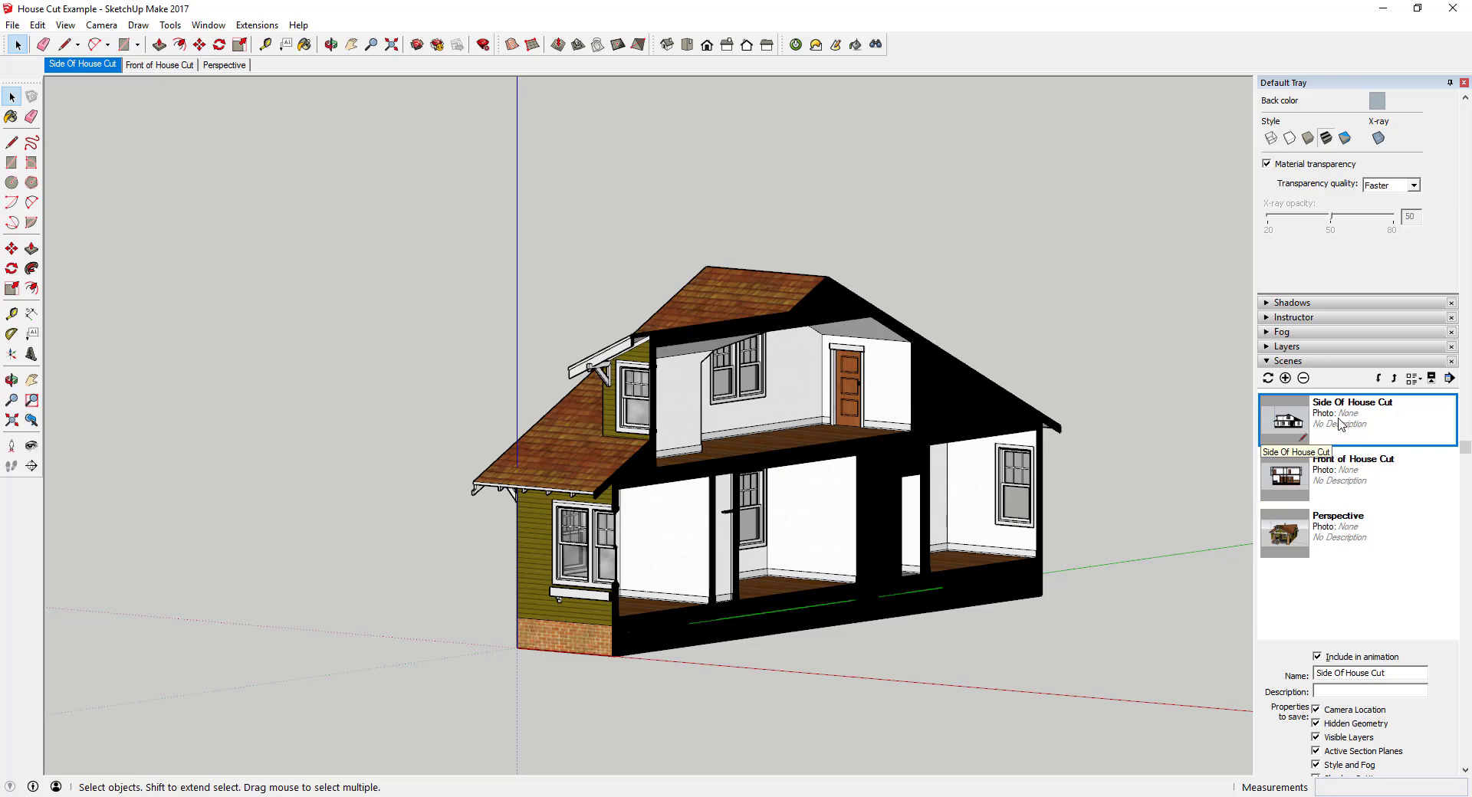
{"action": "left_click", "coordinate": [173, 63]}
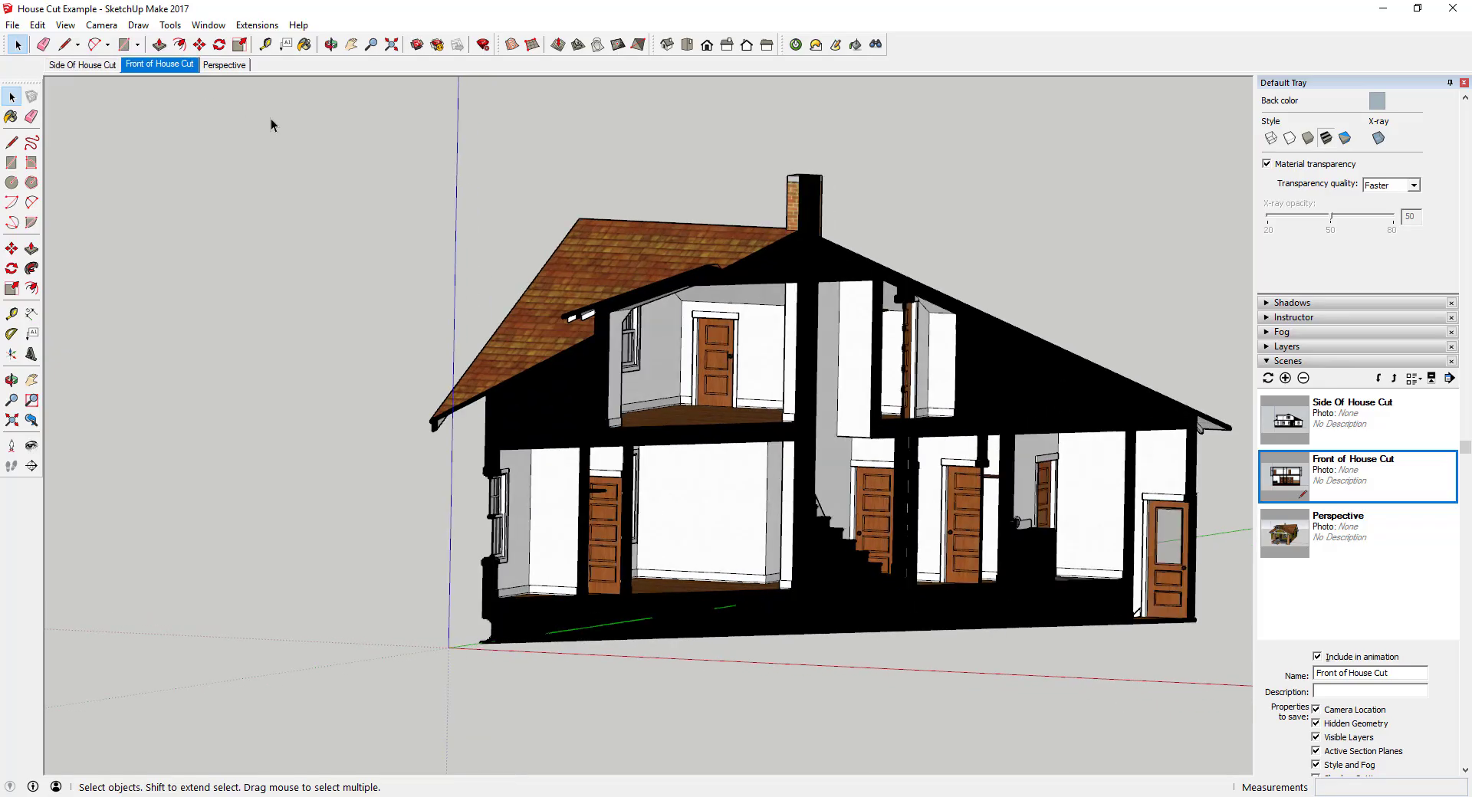